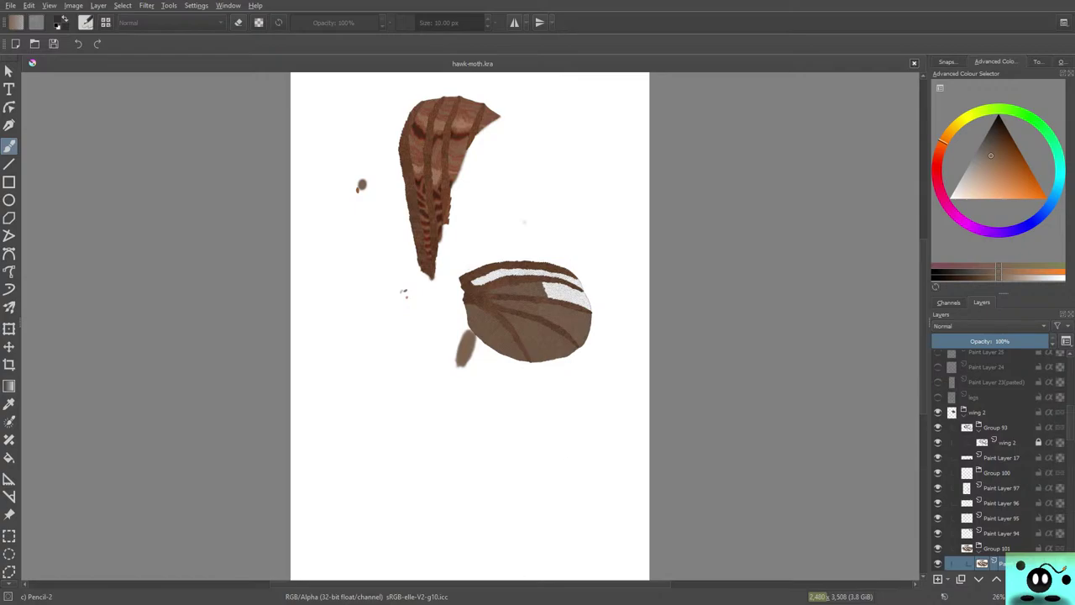
- Examine the scale texture and colours of both moth wings, comparing the coloured areas with the remaining white patches
scroll(212, 364, "up", 3)
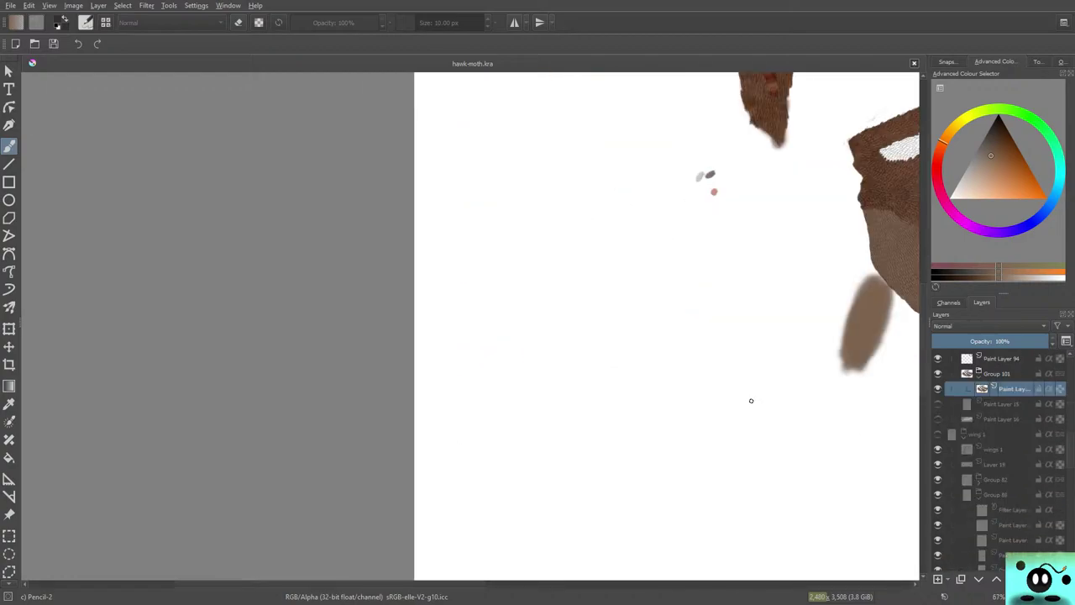
scroll(751, 401, "down", 5)
scroll(751, 401, "up", 10)
scroll(546, 279, "down", 5)
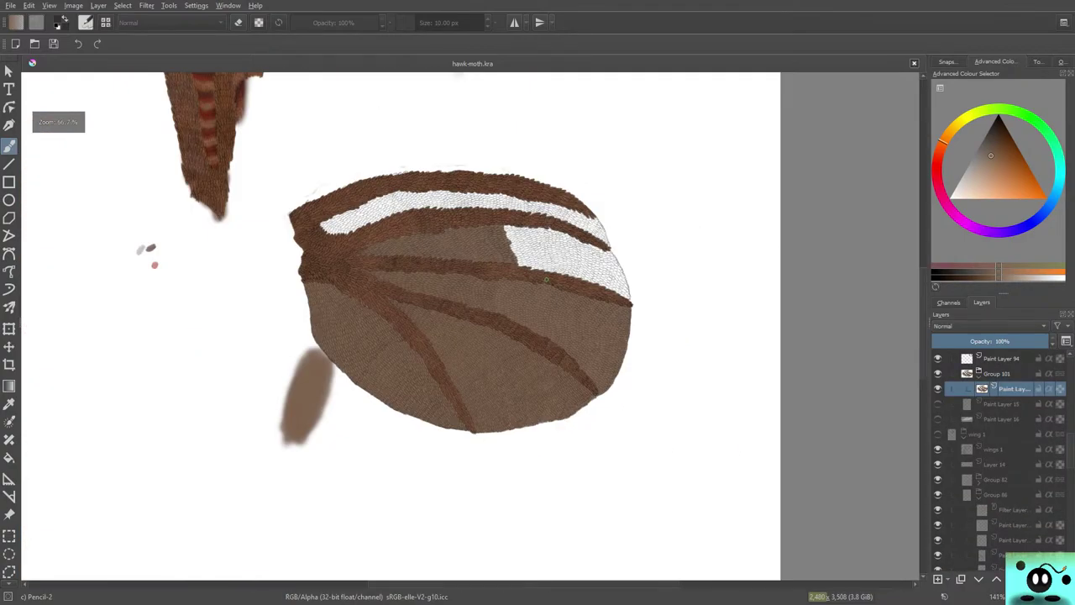
scroll(520, 285, "up", 7)
scroll(479, 295, "down", 6)
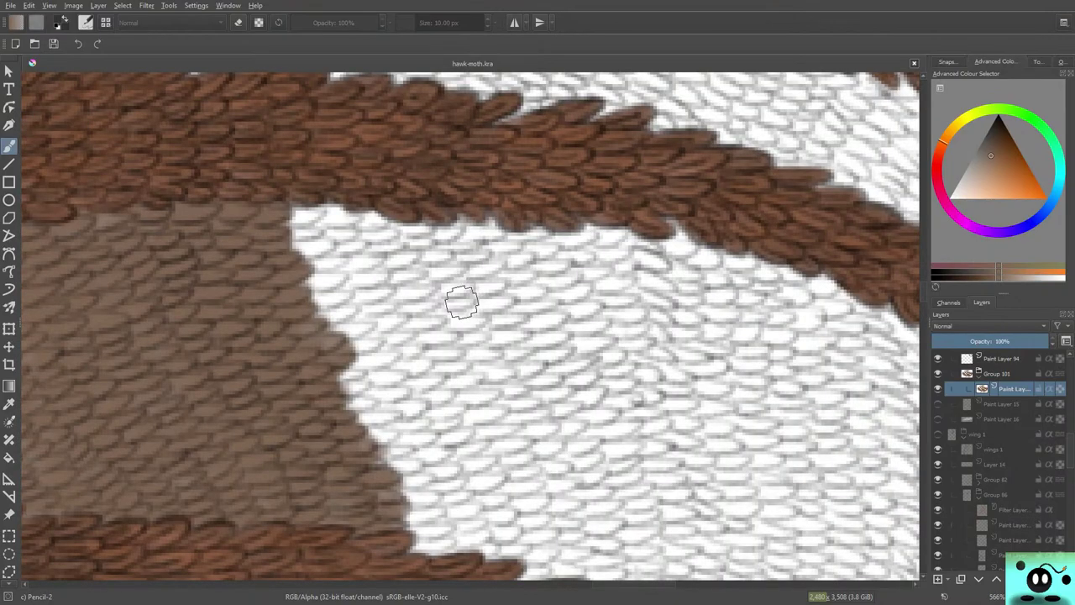
scroll(358, 315, "up", 5)
scroll(358, 314, "down", 4)
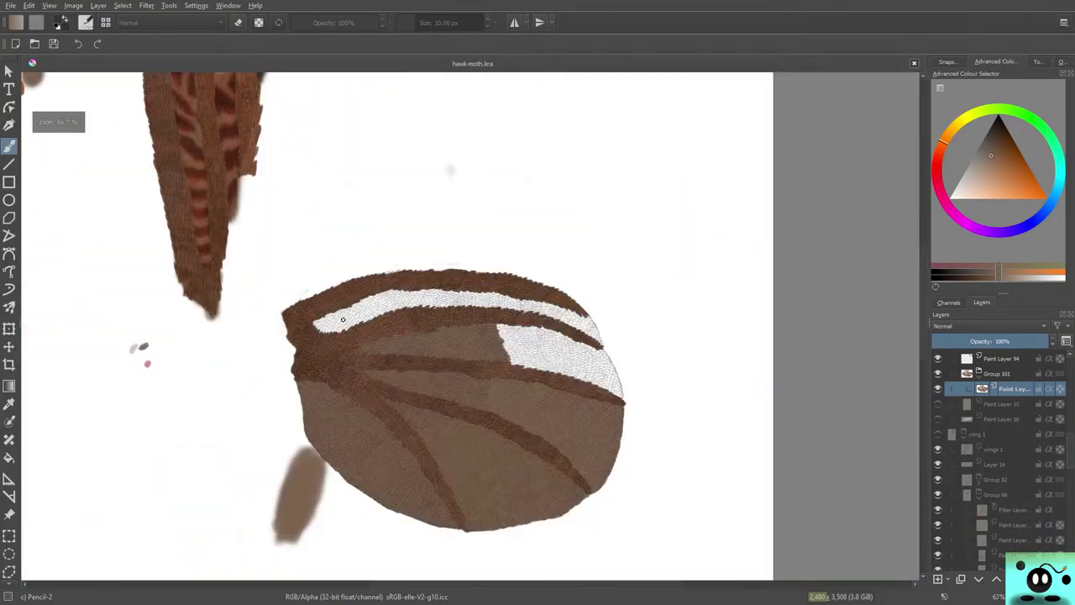
scroll(336, 328, "up", 1)
scroll(319, 336, "down", 4)
scroll(324, 285, "up", 6)
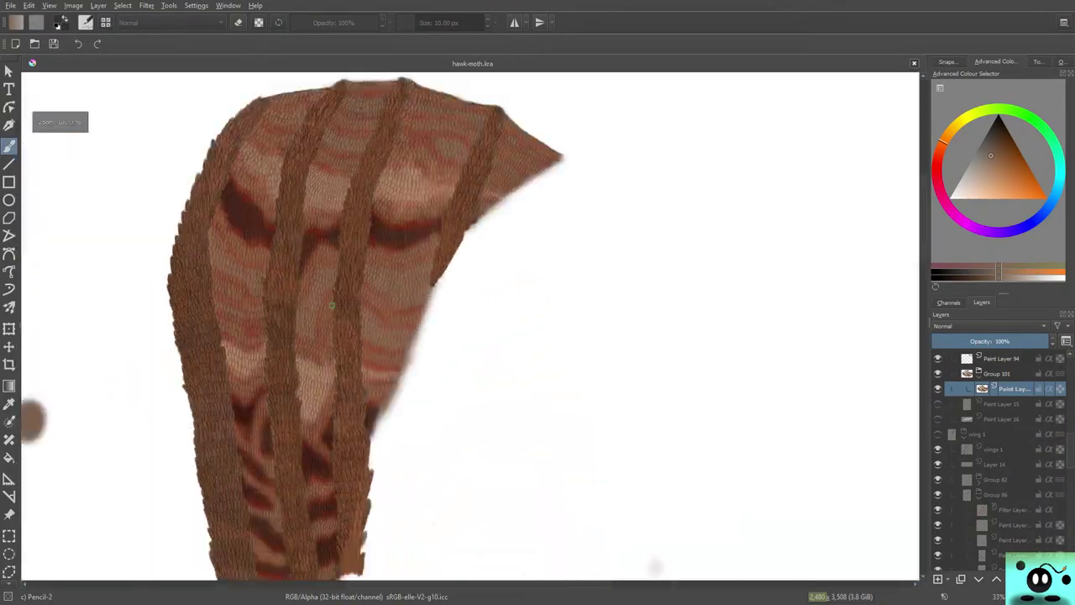
scroll(378, 378, "down", 6)
scroll(469, 519, "up", 1)
scroll(268, 417, "up", 5)
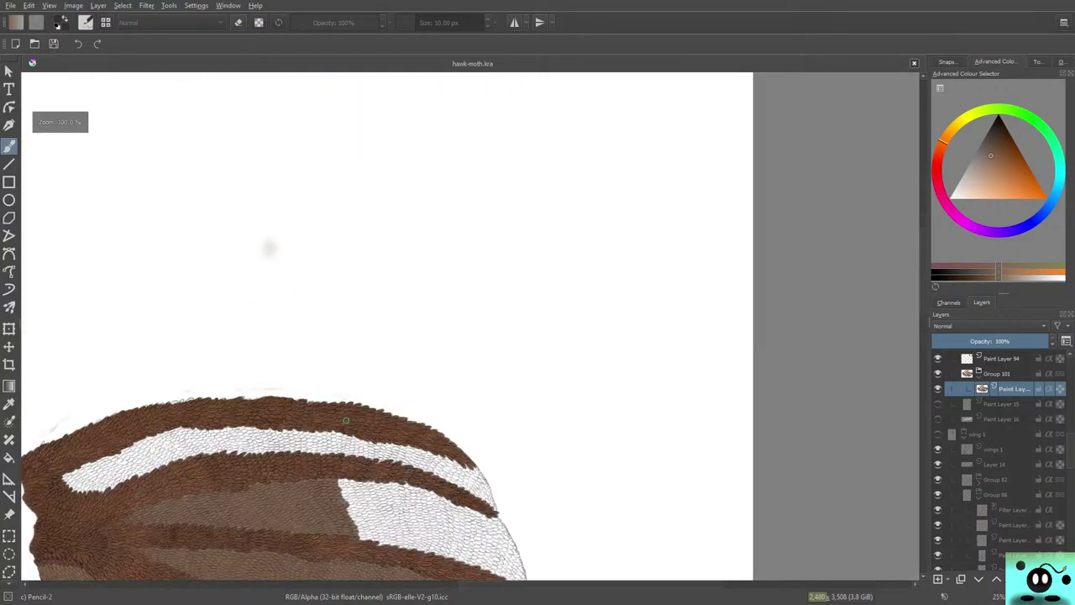
scroll(277, 437, "down", 4)
scroll(286, 487, "up", 4)
scroll(281, 252, "down", 3)
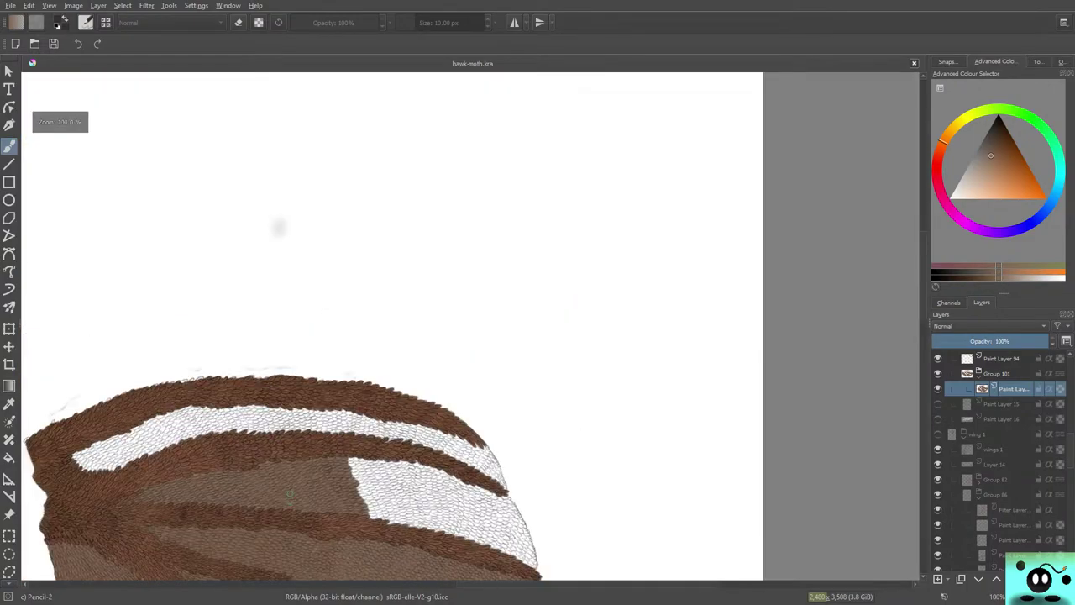
scroll(398, 511, "up", 2)
scroll(398, 511, "down", 1)
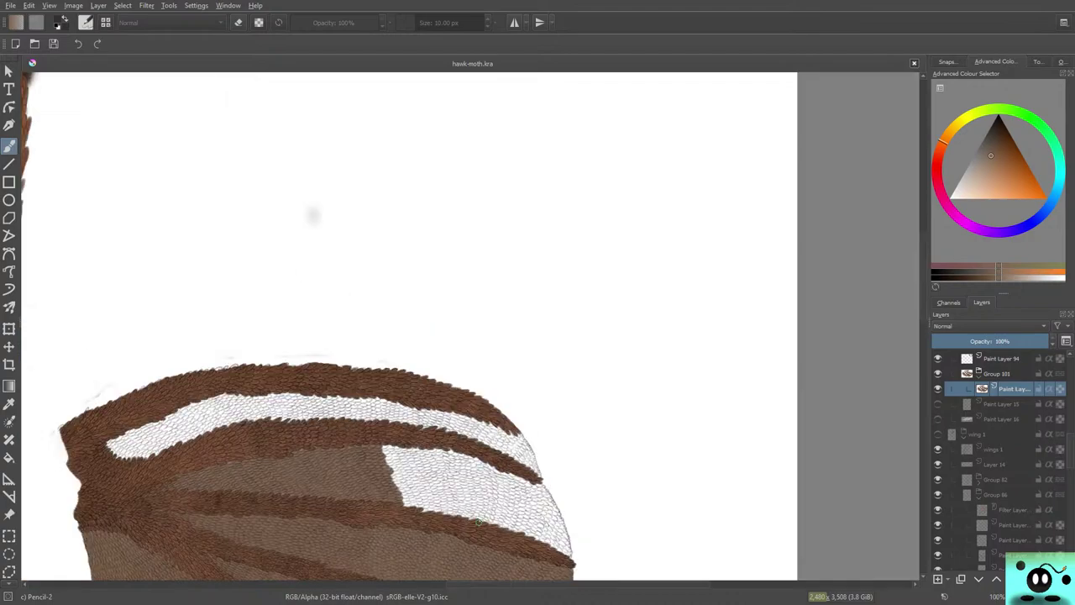
- Paint the white scales grey-brown with the Pencil-2 brush, extending the coloured area between the lower wing's two upper veins toward the outer edge
scroll(476, 544, "up", 3)
scroll(454, 426, "up", 1)
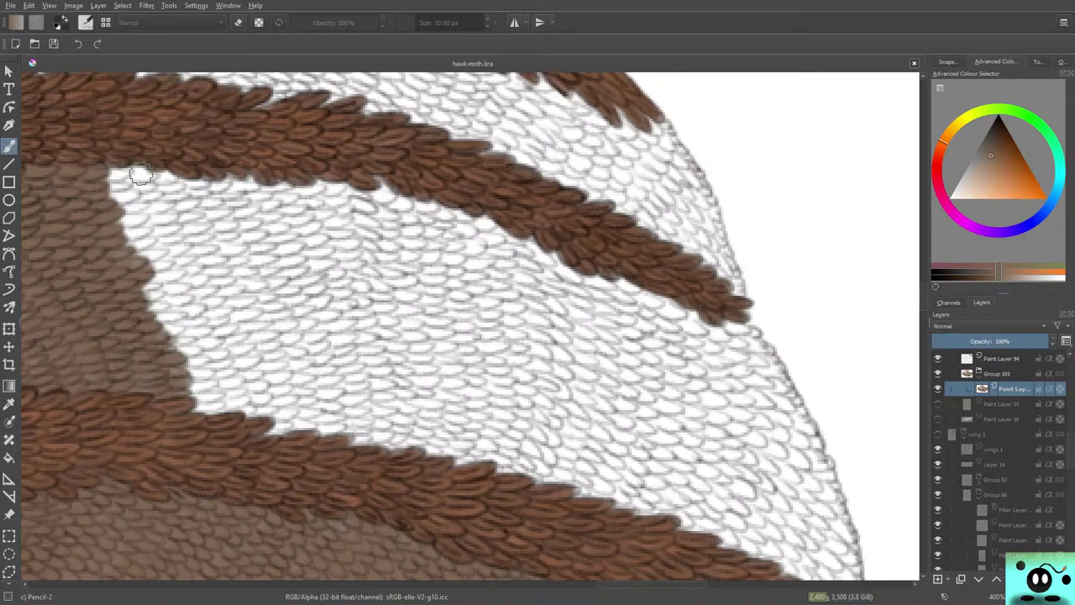
mouse_move(134, 227)
left_mouse_down()
mouse_move(144, 218)
mouse_move(135, 218)
left_mouse_up()
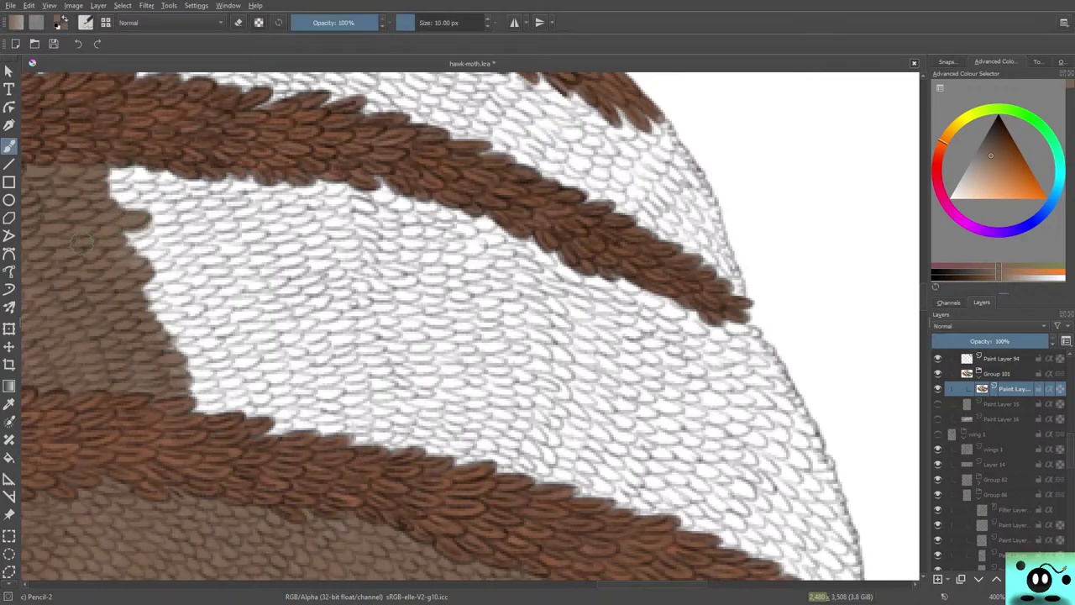
scroll(82, 243, "up", 1)
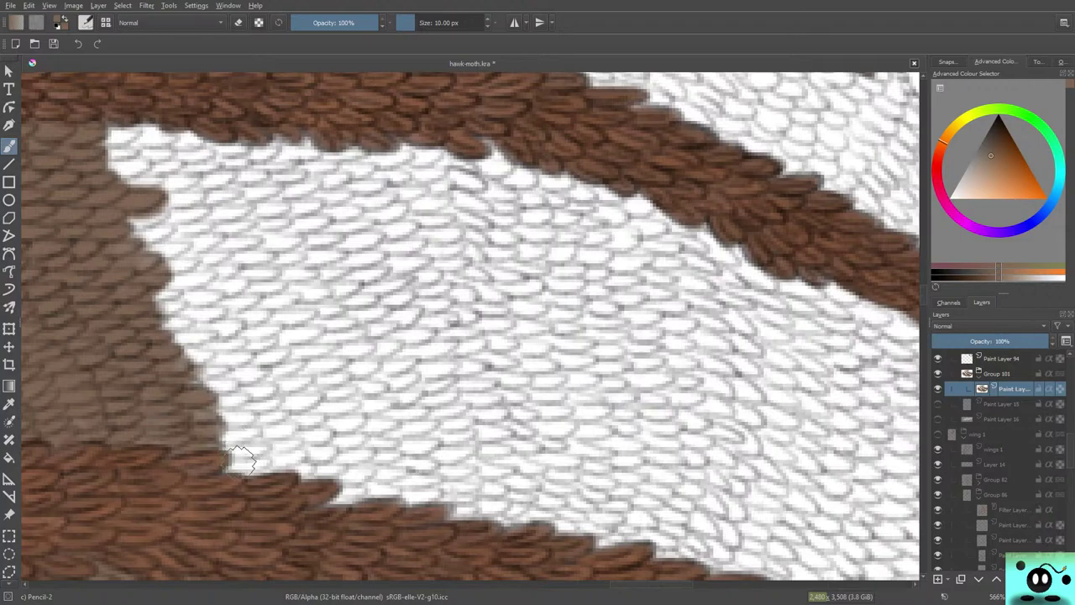
mouse_move(241, 458)
left_mouse_down()
mouse_move(199, 456)
mouse_move(262, 463)
mouse_move(231, 460)
mouse_move(267, 443)
mouse_move(237, 442)
mouse_move(271, 441)
mouse_move(273, 450)
mouse_move(239, 450)
mouse_move(265, 434)
mouse_move(250, 430)
mouse_move(259, 424)
mouse_move(232, 436)
mouse_move(233, 417)
mouse_move(215, 431)
mouse_move(236, 421)
mouse_move(232, 410)
mouse_move(252, 424)
mouse_move(258, 407)
mouse_move(198, 314)
mouse_move(228, 391)
mouse_move(249, 400)
mouse_move(178, 382)
mouse_move(229, 384)
mouse_move(217, 395)
mouse_move(204, 368)
mouse_move(165, 371)
mouse_move(173, 374)
mouse_move(155, 360)
mouse_move(216, 356)
mouse_move(148, 341)
mouse_move(203, 334)
mouse_move(191, 313)
mouse_move(185, 352)
mouse_move(179, 340)
mouse_move(143, 334)
mouse_move(147, 322)
mouse_move(189, 328)
mouse_move(147, 309)
mouse_move(162, 303)
mouse_move(192, 329)
mouse_move(161, 296)
left_mouse_up()
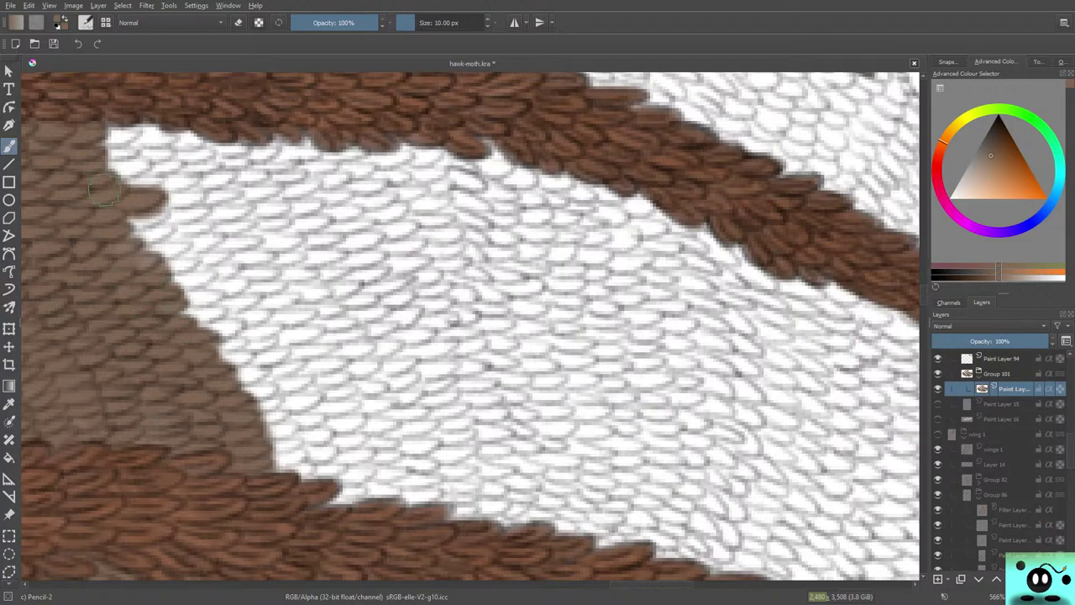
mouse_move(142, 225)
left_mouse_down()
mouse_move(153, 220)
mouse_move(143, 208)
mouse_move(149, 231)
mouse_move(164, 227)
mouse_move(144, 233)
mouse_move(164, 257)
mouse_move(181, 252)
mouse_move(122, 228)
left_mouse_up()
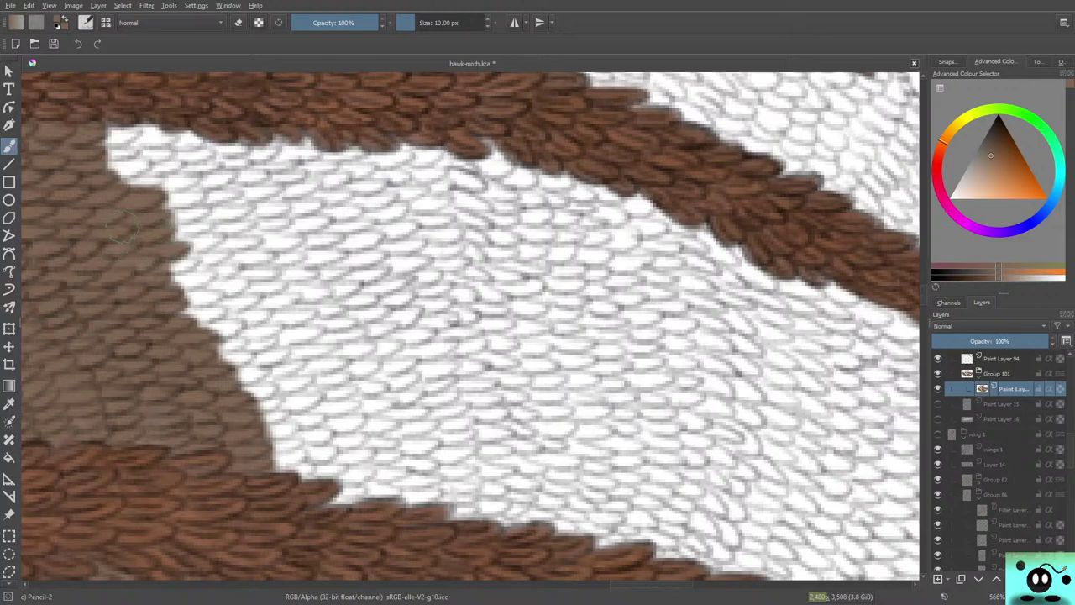
mouse_move(191, 273)
left_mouse_down()
mouse_move(149, 269)
mouse_move(158, 261)
mouse_move(168, 281)
mouse_move(203, 289)
mouse_move(137, 301)
left_mouse_up()
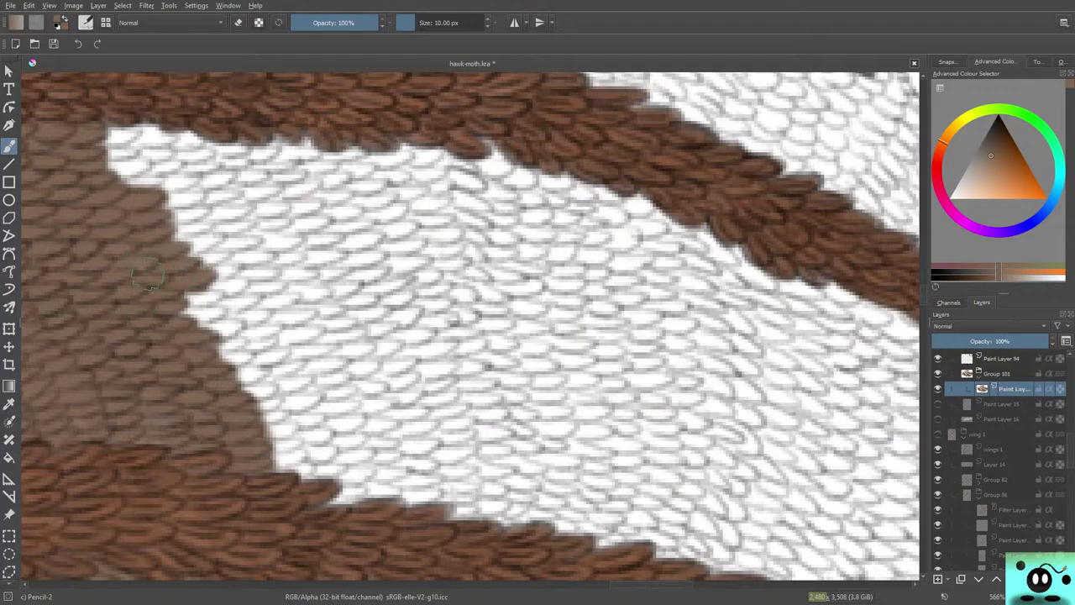
mouse_move(232, 305)
left_mouse_down()
mouse_move(193, 301)
mouse_move(221, 296)
mouse_move(208, 298)
mouse_move(209, 320)
mouse_move(211, 309)
mouse_move(232, 337)
mouse_move(241, 326)
mouse_move(229, 346)
mouse_move(239, 341)
mouse_move(230, 348)
mouse_move(251, 365)
mouse_move(227, 364)
mouse_move(241, 383)
mouse_move(256, 369)
mouse_move(198, 371)
mouse_move(245, 358)
mouse_move(252, 396)
mouse_move(270, 398)
mouse_move(252, 398)
mouse_move(280, 397)
mouse_move(262, 422)
left_mouse_up()
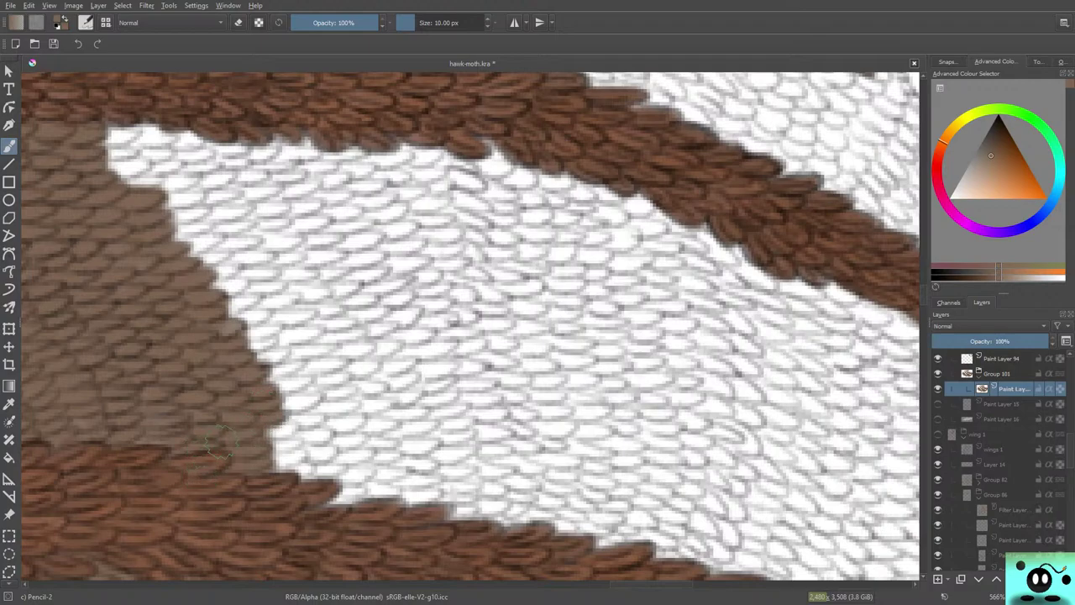
mouse_move(255, 420)
left_mouse_down()
mouse_move(291, 424)
mouse_move(263, 432)
mouse_move(267, 449)
mouse_move(248, 447)
mouse_move(267, 449)
mouse_move(295, 474)
left_mouse_up()
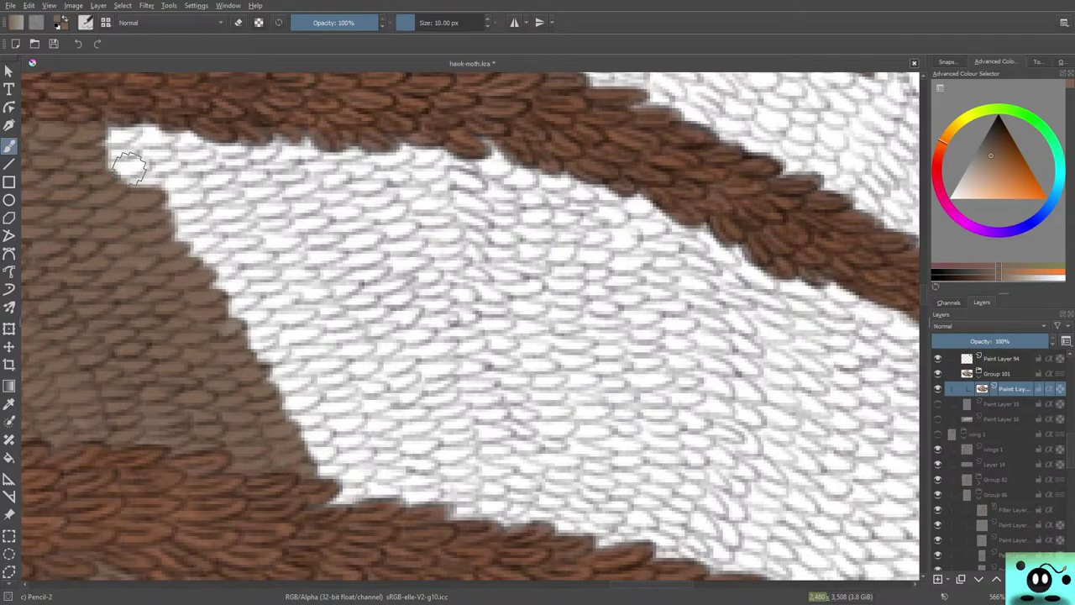
mouse_move(128, 167)
left_mouse_down()
mouse_move(97, 158)
mouse_move(114, 147)
mouse_move(94, 130)
left_mouse_up()
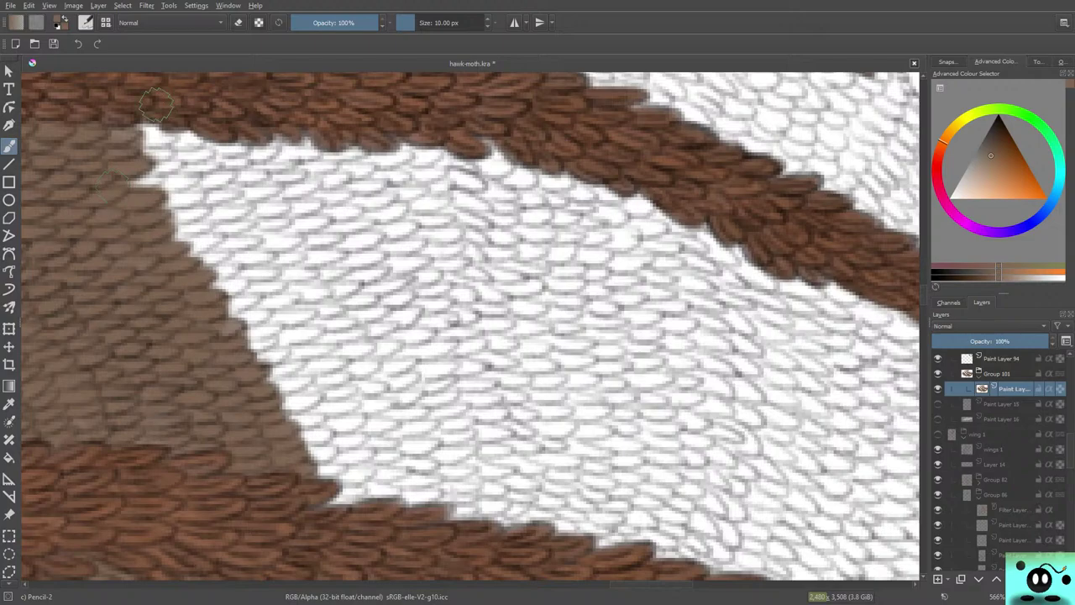
mouse_move(157, 103)
left_mouse_down()
mouse_move(144, 141)
mouse_move(164, 143)
mouse_move(139, 126)
mouse_move(117, 136)
mouse_move(163, 157)
mouse_move(142, 168)
mouse_move(168, 172)
mouse_move(127, 169)
mouse_move(120, 179)
mouse_move(173, 185)
mouse_move(147, 192)
mouse_move(154, 178)
left_mouse_up()
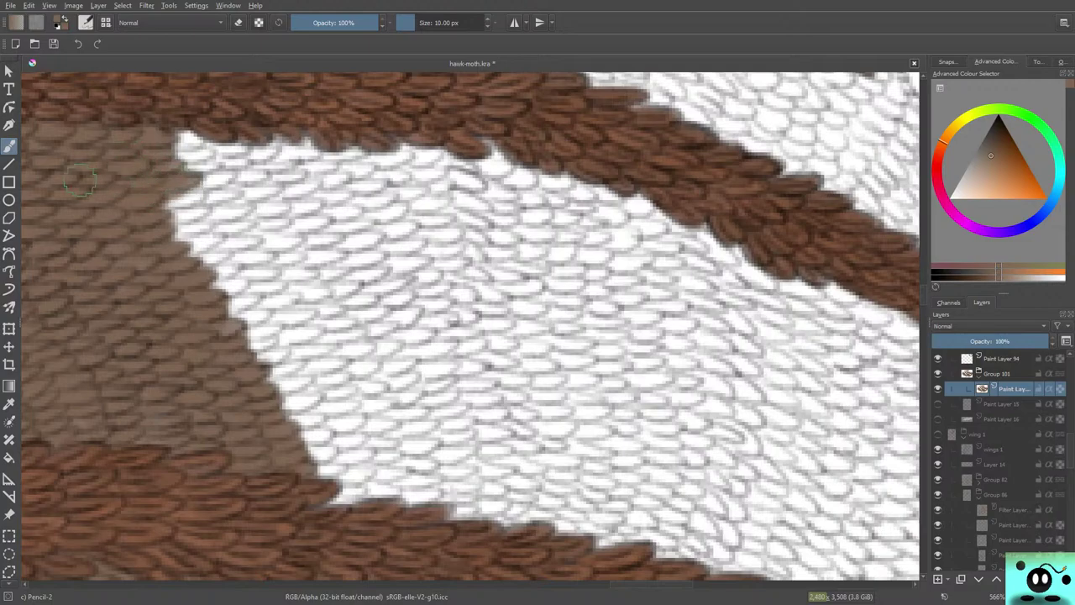
mouse_move(186, 161)
left_mouse_down()
mouse_move(218, 176)
mouse_move(173, 182)
mouse_move(173, 195)
mouse_move(151, 203)
mouse_move(201, 188)
mouse_move(204, 214)
mouse_move(211, 204)
mouse_move(173, 219)
mouse_move(191, 233)
mouse_move(152, 241)
mouse_move(210, 241)
mouse_move(201, 252)
mouse_move(220, 237)
mouse_move(223, 250)
mouse_move(187, 272)
mouse_move(233, 253)
mouse_move(196, 279)
mouse_move(239, 268)
mouse_move(208, 292)
mouse_move(236, 287)
mouse_move(200, 294)
mouse_move(217, 298)
mouse_move(268, 260)
mouse_move(199, 274)
mouse_move(222, 311)
mouse_move(228, 301)
mouse_move(254, 311)
mouse_move(252, 289)
mouse_move(213, 307)
mouse_move(215, 317)
mouse_move(265, 320)
mouse_move(259, 309)
mouse_move(256, 334)
mouse_move(281, 346)
mouse_move(271, 360)
mouse_move(298, 365)
mouse_move(290, 373)
mouse_move(315, 413)
left_mouse_up()
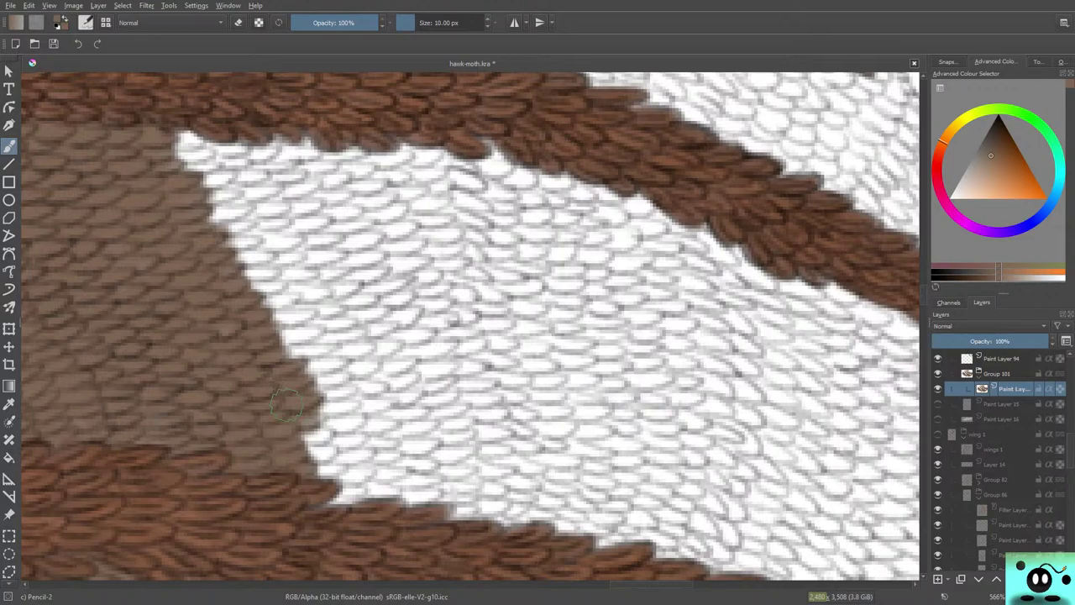
mouse_move(311, 433)
left_mouse_down()
mouse_move(323, 429)
mouse_move(309, 430)
mouse_move(329, 445)
mouse_move(305, 465)
mouse_move(327, 476)
mouse_move(340, 461)
left_mouse_up()
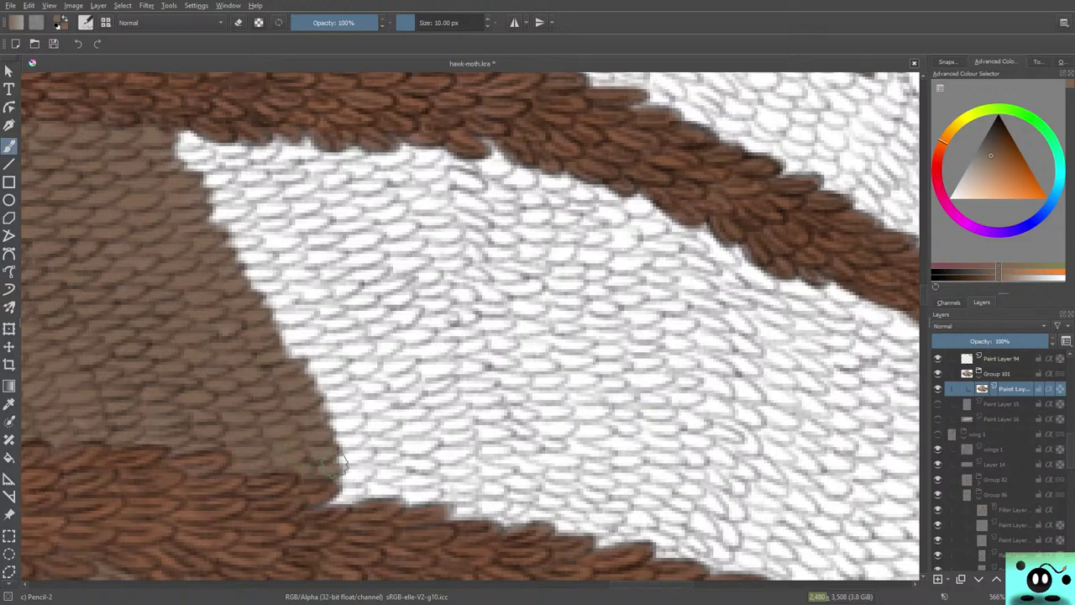
mouse_move(186, 133)
left_mouse_down()
mouse_move(186, 144)
mouse_move(172, 136)
mouse_move(201, 158)
mouse_move(210, 150)
mouse_move(201, 156)
mouse_move(211, 165)
mouse_move(181, 162)
mouse_move(220, 172)
mouse_move(210, 181)
mouse_move(227, 199)
mouse_move(210, 216)
mouse_move(223, 227)
mouse_move(220, 210)
mouse_move(201, 220)
left_mouse_up()
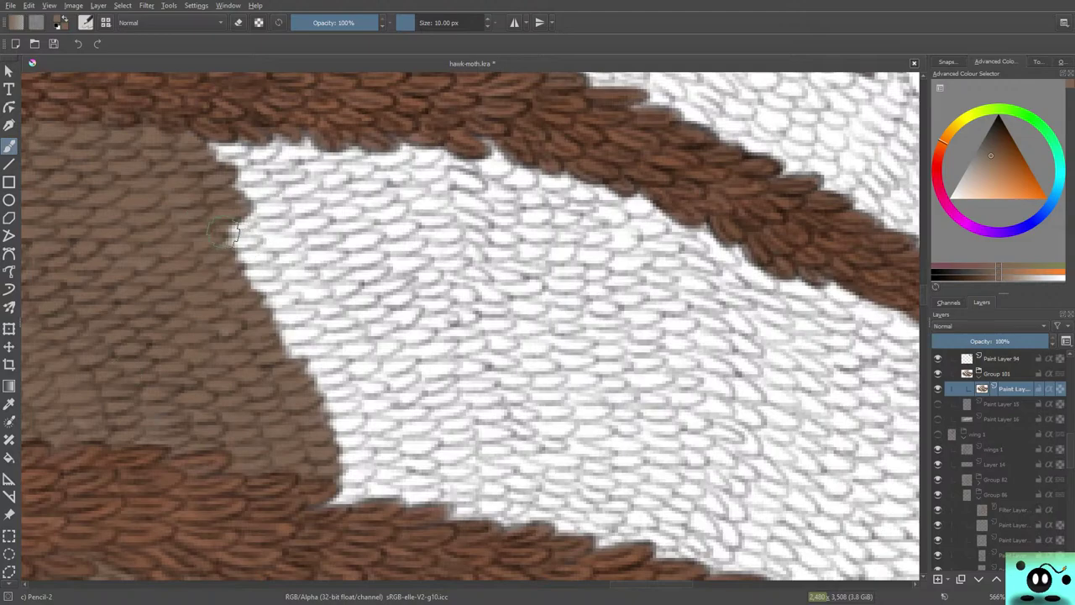
mouse_move(241, 228)
left_mouse_down()
mouse_move(211, 242)
mouse_move(235, 264)
mouse_move(252, 270)
mouse_move(267, 250)
mouse_move(265, 274)
mouse_move(283, 277)
mouse_move(277, 291)
mouse_move(228, 293)
mouse_move(205, 321)
mouse_move(219, 330)
mouse_move(264, 302)
mouse_move(244, 304)
mouse_move(282, 307)
mouse_move(274, 299)
mouse_move(229, 316)
mouse_move(288, 320)
mouse_move(318, 309)
mouse_move(312, 321)
mouse_move(306, 310)
mouse_move(294, 317)
mouse_move(305, 332)
mouse_move(271, 341)
mouse_move(323, 362)
left_mouse_up()
left_click_drag(346, 366, 299, 362)
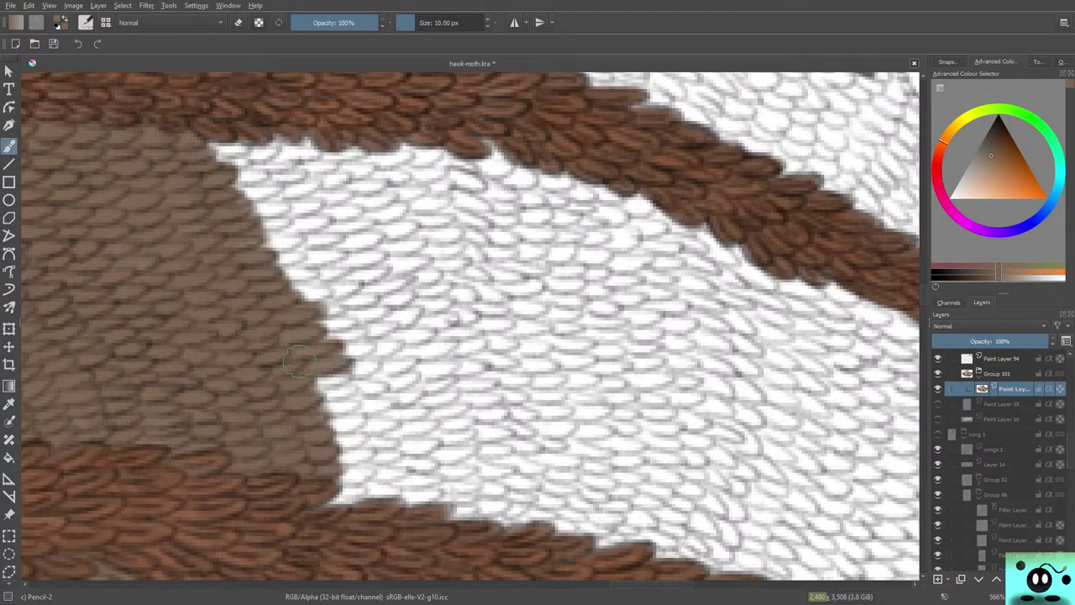
mouse_move(334, 388)
left_mouse_down()
mouse_move(298, 377)
mouse_move(318, 398)
mouse_move(359, 396)
mouse_move(320, 407)
left_mouse_up()
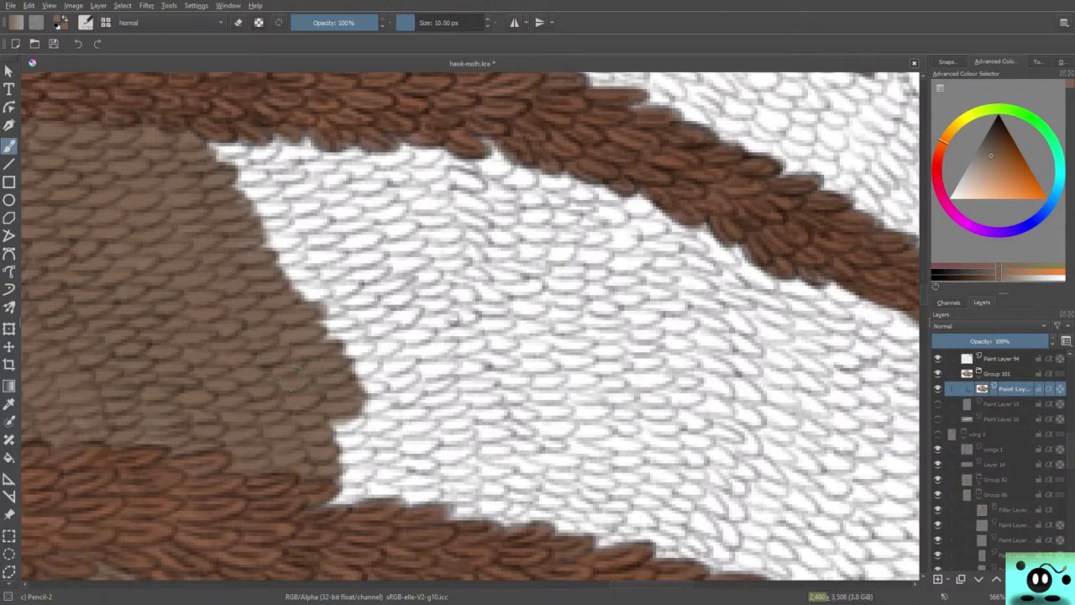
mouse_move(317, 412)
left_mouse_down()
mouse_move(436, 374)
mouse_move(317, 450)
mouse_move(351, 439)
mouse_move(367, 449)
mouse_move(366, 465)
mouse_move(326, 453)
mouse_move(333, 468)
mouse_move(370, 471)
mouse_move(354, 469)
mouse_move(332, 498)
left_mouse_up()
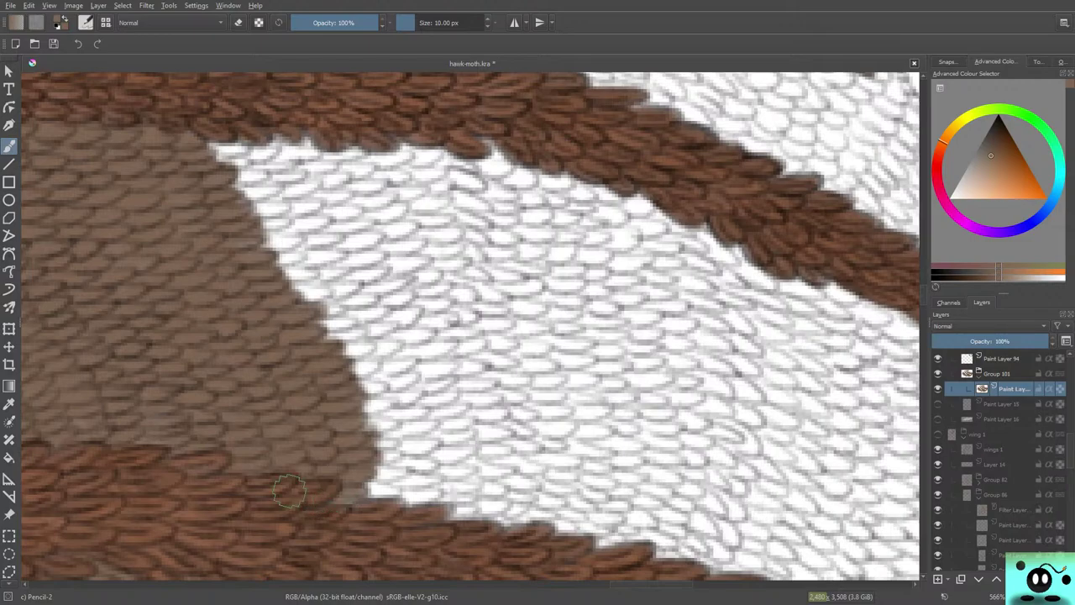
mouse_move(208, 135)
left_mouse_down()
mouse_move(232, 154)
mouse_move(201, 157)
mouse_move(249, 179)
mouse_move(239, 185)
mouse_move(257, 171)
mouse_move(261, 179)
mouse_move(225, 178)
mouse_move(214, 195)
mouse_move(274, 194)
mouse_move(252, 172)
left_mouse_up()
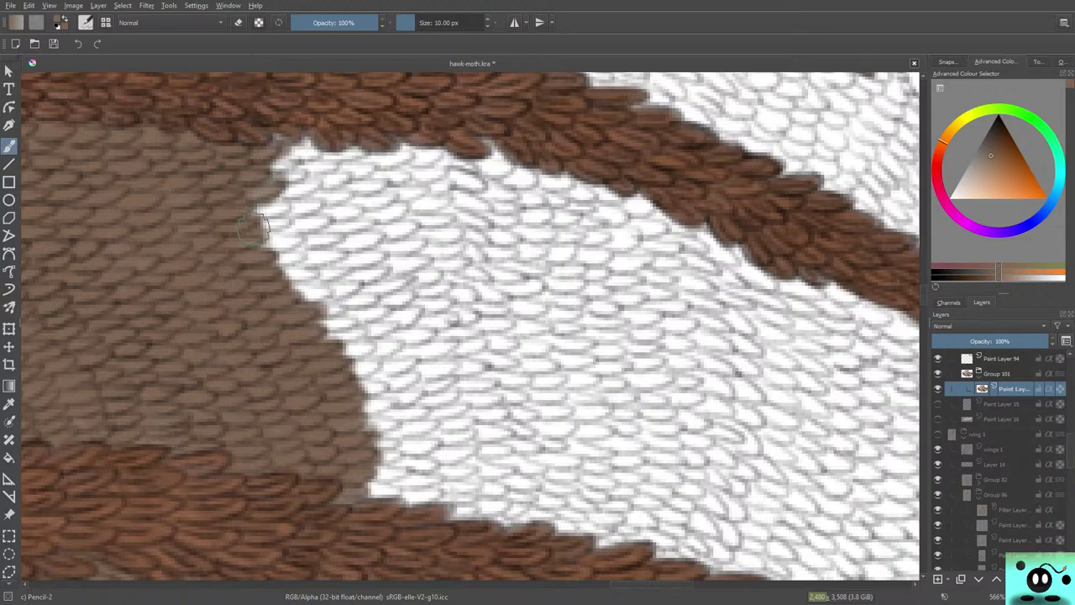
mouse_move(252, 227)
left_mouse_down()
mouse_move(277, 178)
mouse_move(248, 182)
mouse_move(278, 220)
mouse_move(253, 233)
mouse_move(283, 228)
mouse_move(289, 239)
mouse_move(231, 241)
mouse_move(294, 252)
mouse_move(271, 266)
mouse_move(222, 258)
mouse_move(311, 268)
mouse_move(288, 277)
mouse_move(293, 294)
mouse_move(336, 290)
left_mouse_up()
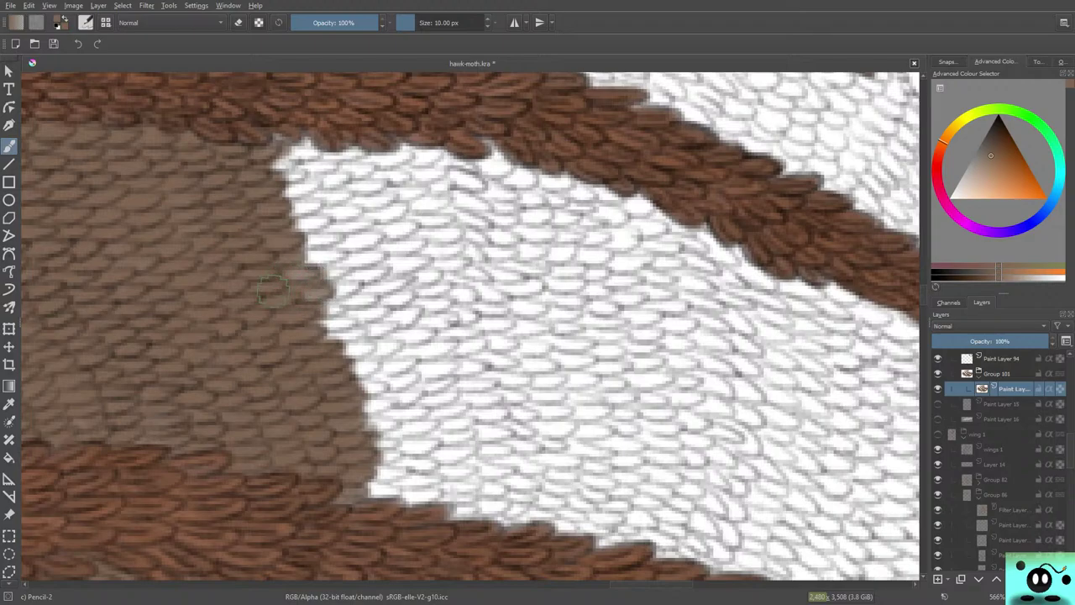
mouse_move(356, 267)
left_mouse_down()
mouse_move(329, 312)
mouse_move(338, 302)
mouse_move(356, 342)
left_mouse_up()
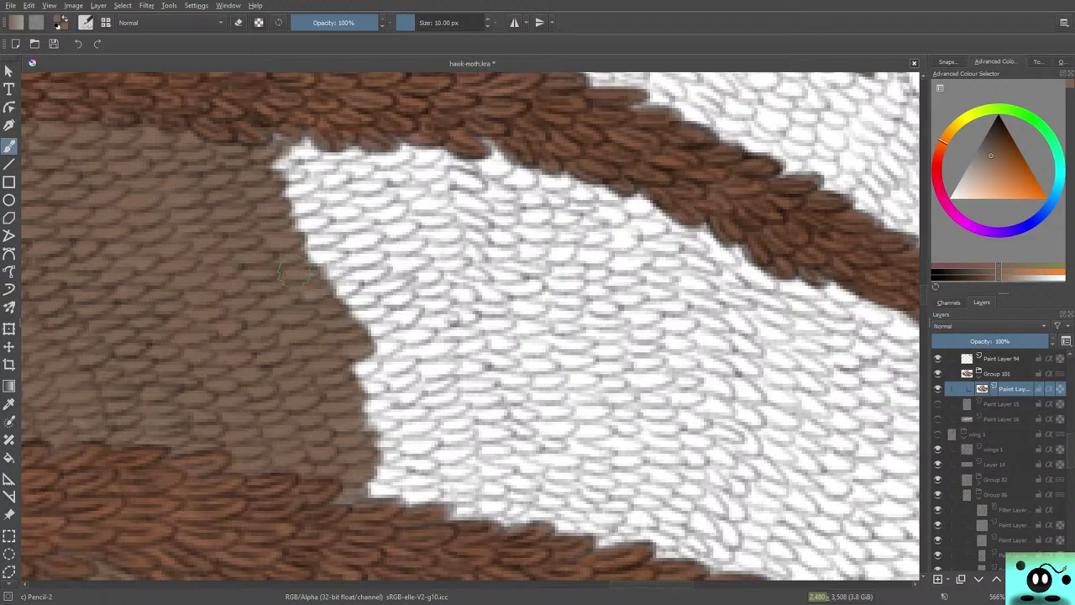
mouse_move(369, 357)
left_mouse_down()
mouse_move(342, 378)
mouse_move(375, 385)
mouse_move(348, 395)
mouse_move(374, 412)
mouse_move(386, 406)
mouse_move(357, 403)
mouse_move(360, 416)
mouse_move(392, 424)
mouse_move(353, 422)
mouse_move(398, 388)
left_mouse_up()
mouse_move(382, 450)
left_mouse_down()
mouse_move(408, 448)
mouse_move(382, 478)
mouse_move(404, 475)
mouse_move(353, 499)
left_mouse_up()
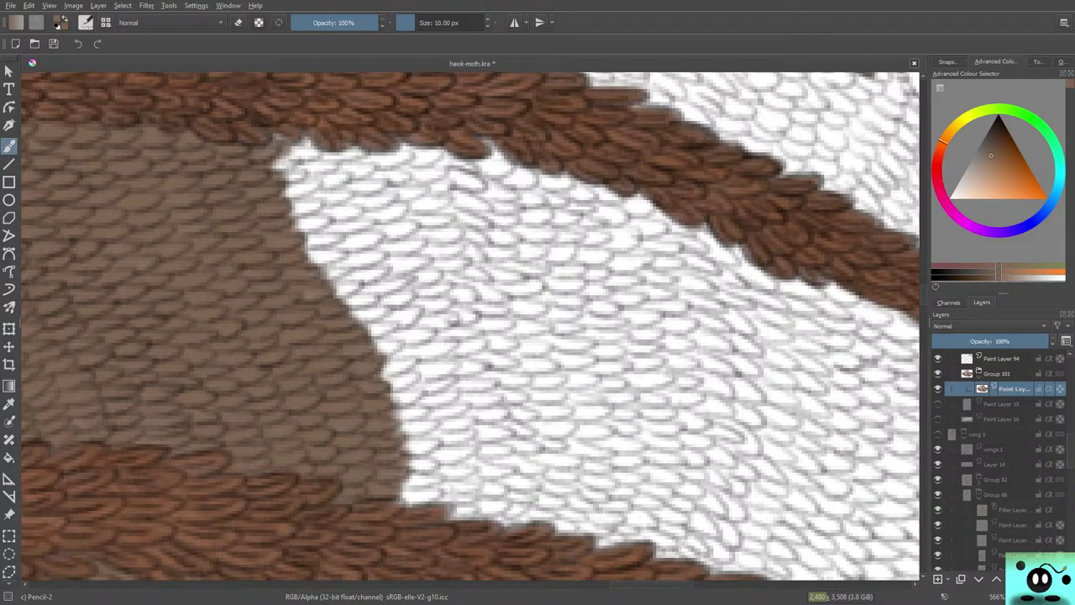
mouse_move(293, 156)
left_mouse_down()
mouse_move(319, 154)
mouse_move(309, 142)
mouse_move(316, 157)
mouse_move(264, 173)
mouse_move(282, 182)
mouse_move(294, 173)
mouse_move(262, 192)
mouse_move(315, 183)
mouse_move(286, 190)
mouse_move(288, 220)
mouse_move(323, 207)
mouse_move(294, 237)
mouse_move(311, 243)
mouse_move(331, 238)
mouse_move(319, 241)
mouse_move(357, 200)
mouse_move(322, 256)
mouse_move(338, 245)
mouse_move(303, 273)
mouse_move(361, 245)
mouse_move(376, 223)
mouse_move(321, 277)
mouse_move(340, 270)
mouse_move(311, 279)
mouse_move(345, 288)
mouse_move(341, 296)
mouse_move(353, 283)
mouse_move(333, 290)
mouse_move(340, 315)
mouse_move(375, 315)
mouse_move(370, 294)
mouse_move(342, 317)
mouse_move(351, 324)
mouse_move(345, 309)
mouse_move(397, 325)
mouse_move(365, 332)
mouse_move(364, 348)
mouse_move(368, 357)
mouse_move(383, 347)
mouse_move(392, 371)
mouse_move(400, 363)
mouse_move(378, 376)
mouse_move(369, 372)
mouse_move(409, 359)
mouse_move(412, 393)
mouse_move(380, 395)
mouse_move(393, 407)
mouse_move(376, 420)
mouse_move(421, 429)
left_mouse_up()
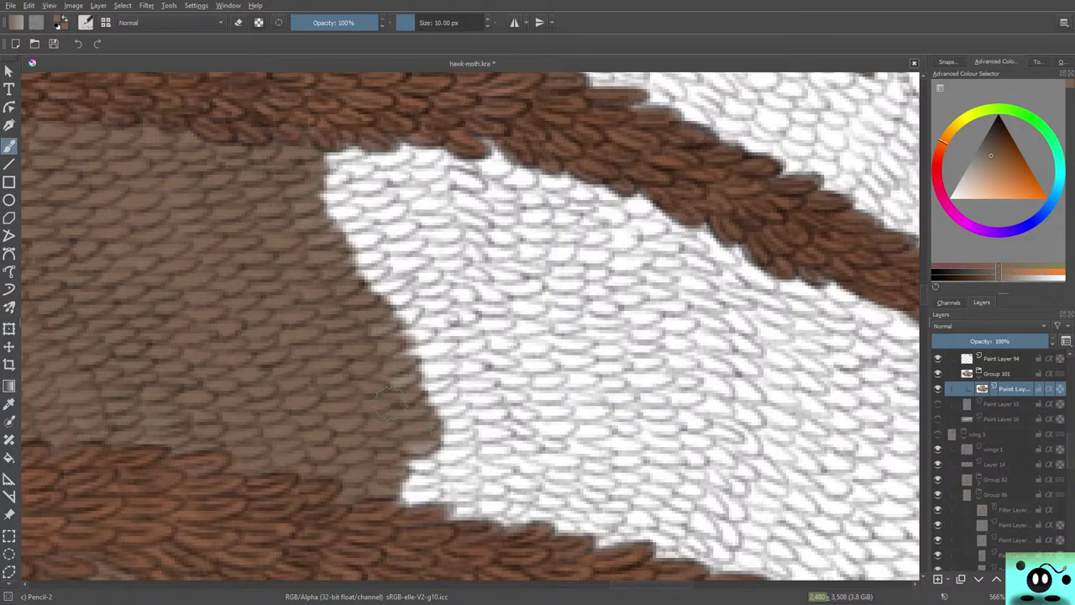
mouse_move(420, 468)
left_mouse_down()
mouse_move(437, 460)
mouse_move(411, 483)
mouse_move(392, 467)
left_mouse_up()
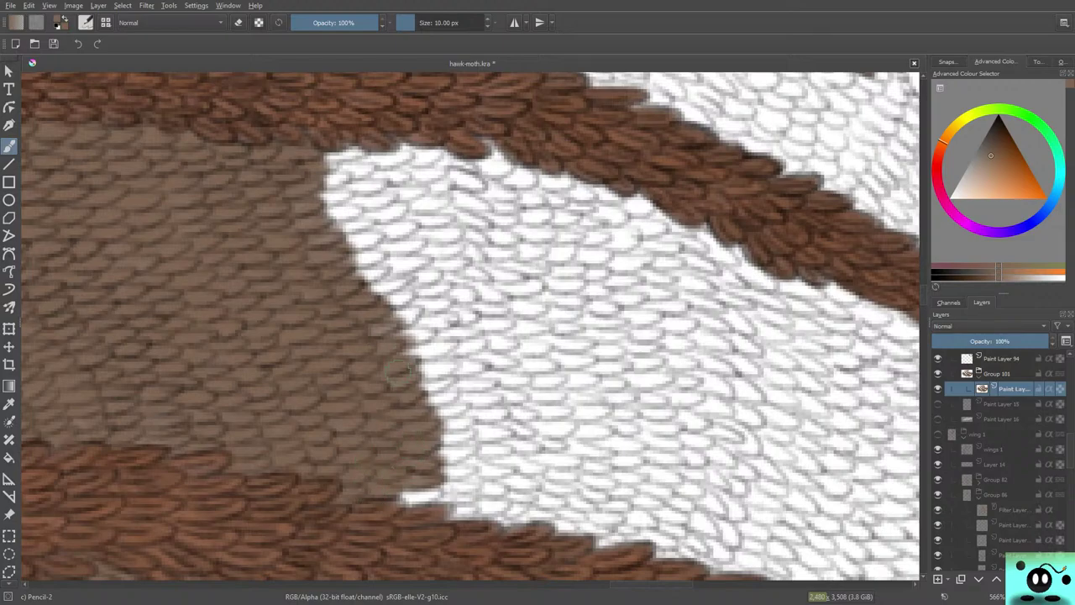
mouse_move(403, 496)
left_mouse_down()
mouse_move(432, 496)
mouse_move(424, 505)
mouse_move(441, 482)
mouse_move(387, 499)
mouse_move(420, 507)
left_mouse_up()
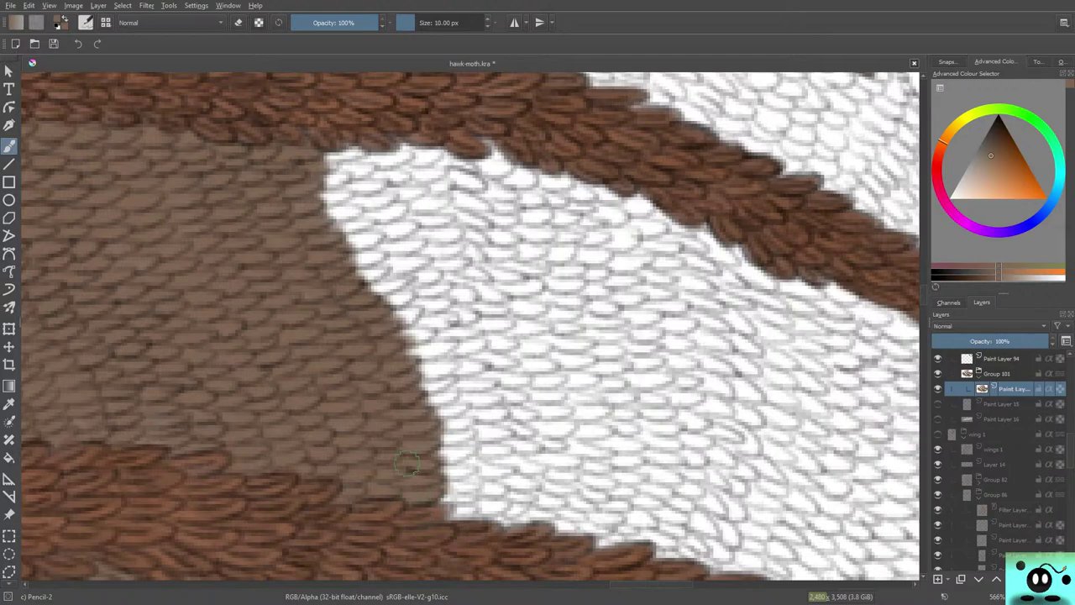
mouse_move(296, 164)
left_mouse_down()
mouse_move(353, 162)
mouse_move(328, 149)
mouse_move(299, 173)
mouse_move(314, 178)
mouse_move(306, 200)
mouse_move(383, 185)
mouse_move(344, 202)
mouse_move(374, 203)
mouse_move(320, 221)
left_mouse_up()
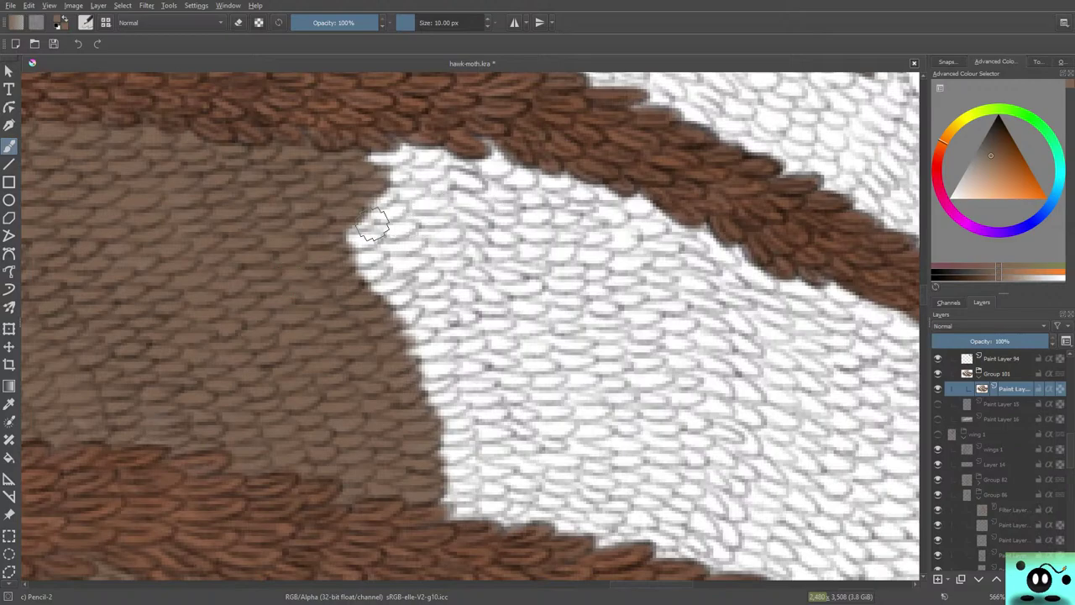
mouse_move(370, 215)
left_mouse_down()
mouse_move(330, 235)
mouse_move(373, 235)
mouse_move(346, 250)
mouse_move(382, 237)
left_mouse_up()
mouse_move(336, 272)
left_mouse_down()
mouse_move(377, 265)
mouse_move(367, 231)
mouse_move(382, 264)
mouse_move(368, 279)
mouse_move(395, 269)
mouse_move(397, 280)
mouse_move(349, 293)
mouse_move(409, 290)
mouse_move(399, 311)
mouse_move(348, 309)
mouse_move(382, 298)
mouse_move(365, 291)
mouse_move(394, 323)
mouse_move(405, 305)
mouse_move(374, 334)
mouse_move(410, 343)
mouse_move(437, 332)
mouse_move(372, 336)
mouse_move(426, 349)
mouse_move(401, 356)
mouse_move(443, 340)
mouse_move(402, 351)
mouse_move(436, 371)
mouse_move(466, 352)
left_mouse_up()
mouse_move(405, 367)
left_mouse_down()
mouse_move(447, 387)
mouse_move(447, 377)
mouse_move(403, 388)
mouse_move(430, 396)
mouse_move(416, 403)
mouse_move(446, 396)
mouse_move(375, 397)
mouse_move(483, 398)
mouse_move(429, 413)
mouse_move(468, 405)
mouse_move(429, 422)
mouse_move(433, 433)
mouse_move(421, 427)
mouse_move(460, 441)
mouse_move(426, 443)
mouse_move(448, 445)
mouse_move(429, 459)
mouse_move(470, 447)
mouse_move(428, 461)
mouse_move(465, 476)
mouse_move(427, 472)
mouse_move(470, 487)
mouse_move(429, 488)
mouse_move(425, 498)
mouse_move(464, 505)
mouse_move(494, 480)
left_mouse_up()
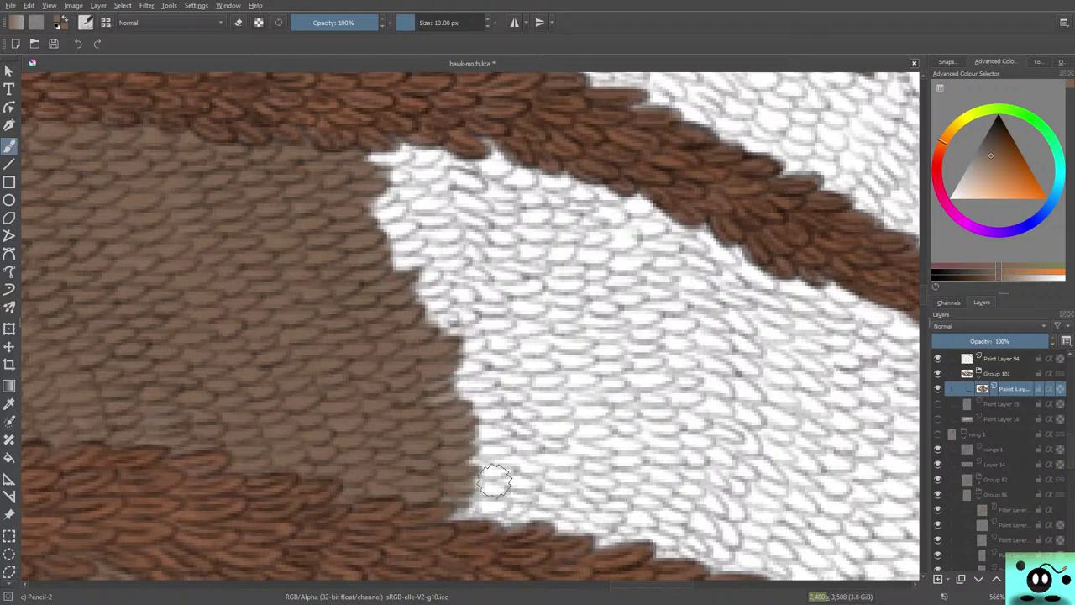
mouse_move(373, 152)
left_mouse_down()
mouse_move(403, 160)
mouse_move(386, 164)
mouse_move(415, 155)
mouse_move(383, 168)
mouse_move(396, 184)
mouse_move(380, 242)
mouse_move(417, 197)
mouse_move(395, 252)
mouse_move(424, 249)
mouse_move(382, 267)
mouse_move(424, 269)
mouse_move(412, 285)
mouse_move(454, 325)
left_mouse_up()
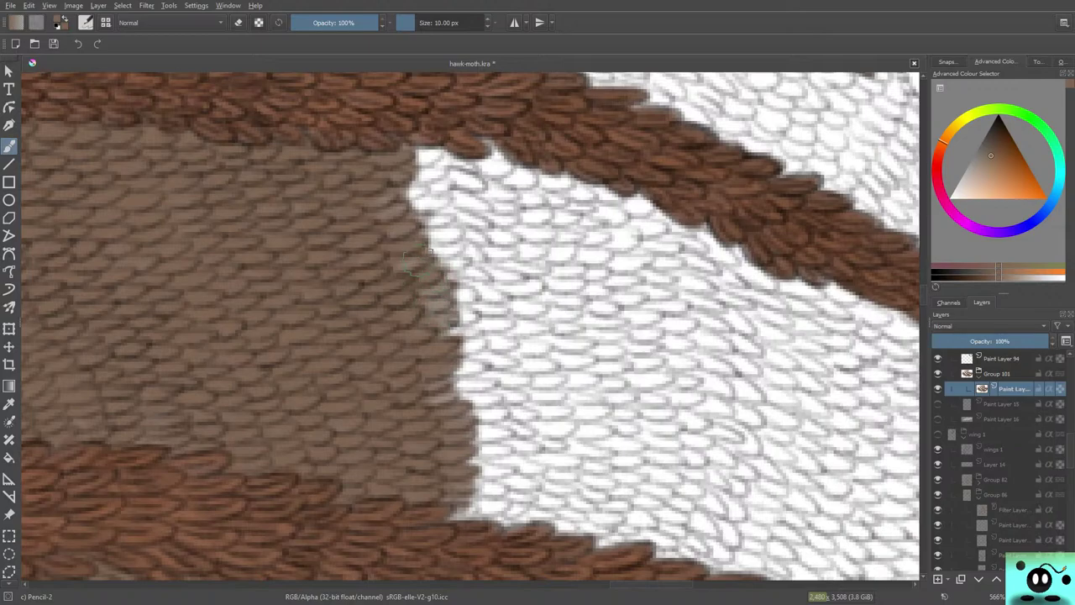
mouse_move(417, 262)
left_mouse_down()
mouse_move(411, 210)
mouse_move(397, 215)
mouse_move(426, 164)
mouse_move(444, 158)
mouse_move(394, 156)
mouse_move(401, 178)
mouse_move(443, 156)
mouse_move(449, 166)
mouse_move(399, 171)
mouse_move(435, 189)
mouse_move(421, 180)
mouse_move(436, 186)
mouse_move(388, 191)
left_mouse_up()
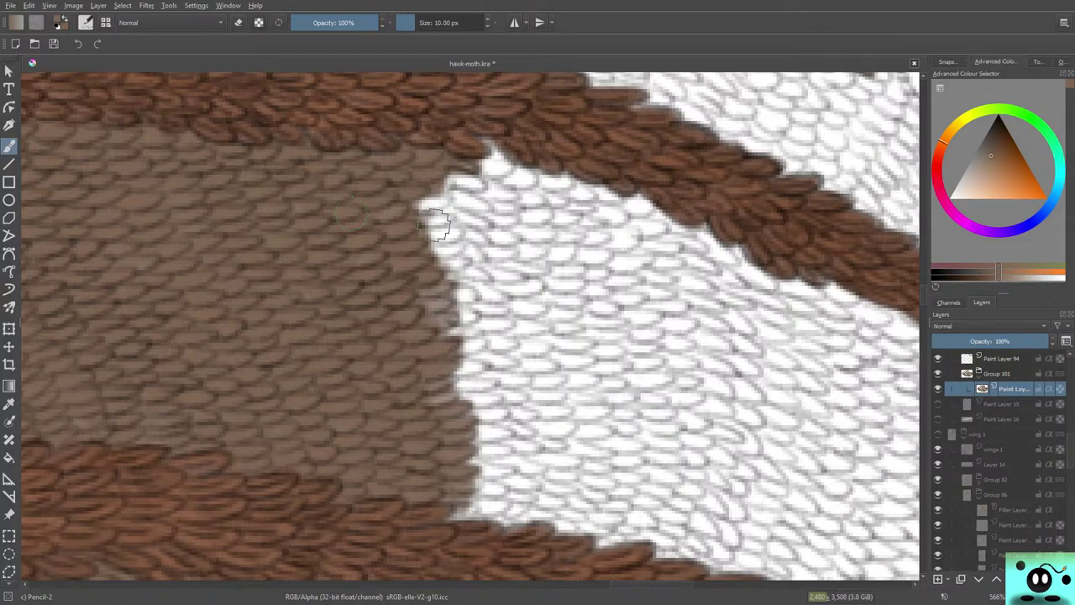
- Fill the white scales beneath the curving upper vein with grey-brown down to the lower vein, using the 10 px Pencil-2 brush at full opacity
mouse_move(437, 223)
left_mouse_down()
mouse_move(428, 206)
mouse_move(438, 197)
mouse_move(421, 186)
mouse_move(466, 178)
mouse_move(485, 198)
mouse_move(471, 187)
mouse_move(444, 193)
mouse_move(478, 215)
mouse_move(439, 243)
mouse_move(482, 239)
mouse_move(468, 231)
left_mouse_up()
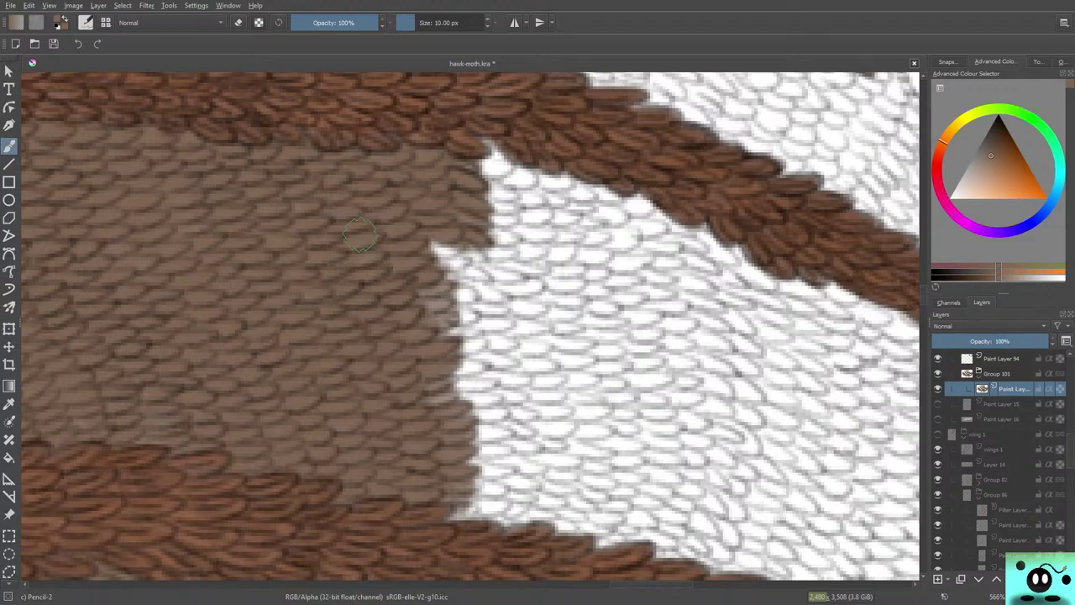
mouse_move(430, 249)
left_mouse_down()
mouse_move(453, 244)
mouse_move(446, 256)
mouse_move(475, 262)
mouse_move(445, 290)
mouse_move(480, 278)
mouse_move(428, 275)
mouse_move(466, 304)
mouse_move(454, 323)
mouse_move(471, 324)
mouse_move(468, 340)
mouse_move(480, 331)
mouse_move(470, 363)
mouse_move(445, 384)
mouse_move(470, 374)
mouse_move(487, 382)
mouse_move(482, 413)
mouse_move(487, 395)
mouse_move(462, 373)
mouse_move(474, 353)
left_mouse_up()
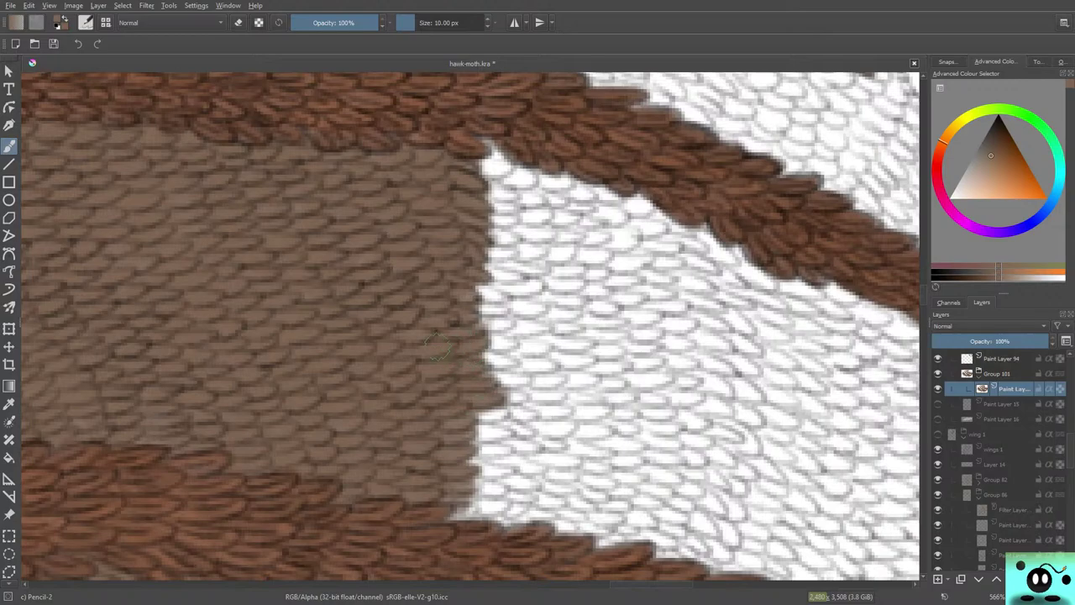
left_click_drag(456, 311, 461, 310)
mouse_move(477, 424)
left_mouse_down()
mouse_move(502, 412)
mouse_move(459, 426)
mouse_move(504, 434)
mouse_move(465, 430)
mouse_move(478, 455)
mouse_move(509, 448)
mouse_move(478, 441)
mouse_move(461, 461)
mouse_move(511, 471)
mouse_move(490, 489)
mouse_move(498, 491)
mouse_move(459, 469)
left_mouse_up()
mouse_move(462, 467)
left_mouse_down()
mouse_move(496, 490)
mouse_move(463, 507)
mouse_move(498, 518)
mouse_move(440, 514)
left_mouse_up()
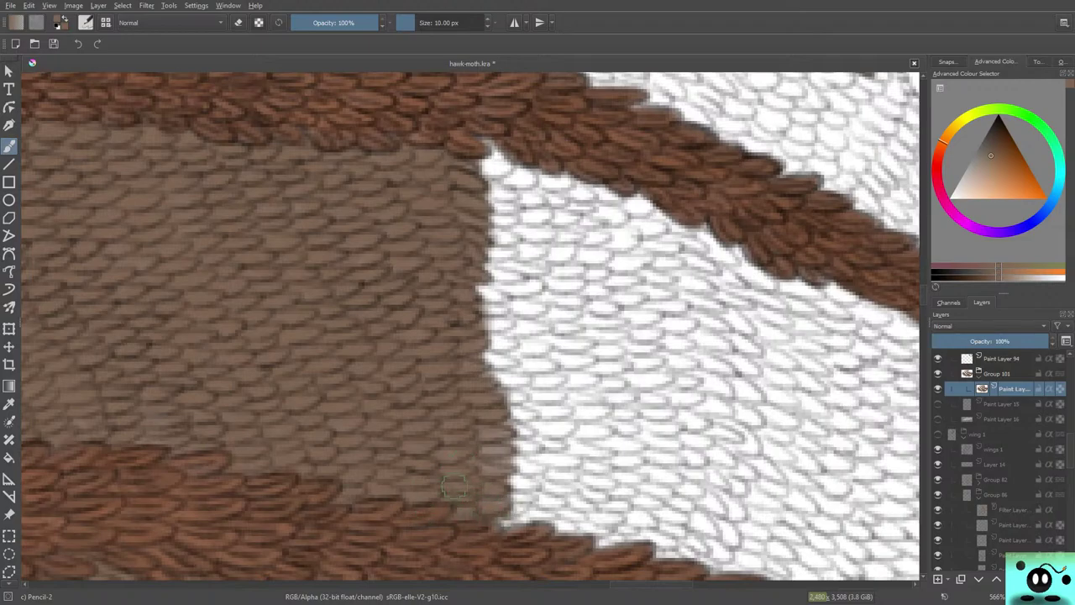
mouse_move(490, 164)
left_mouse_down()
mouse_move(478, 132)
mouse_move(469, 151)
mouse_move(487, 157)
mouse_move(472, 179)
mouse_move(491, 179)
mouse_move(447, 173)
mouse_move(507, 202)
mouse_move(508, 187)
mouse_move(492, 179)
mouse_move(479, 203)
mouse_move(511, 223)
mouse_move(511, 204)
mouse_move(512, 229)
mouse_move(475, 231)
mouse_move(501, 246)
mouse_move(483, 186)
mouse_move(519, 226)
left_mouse_up()
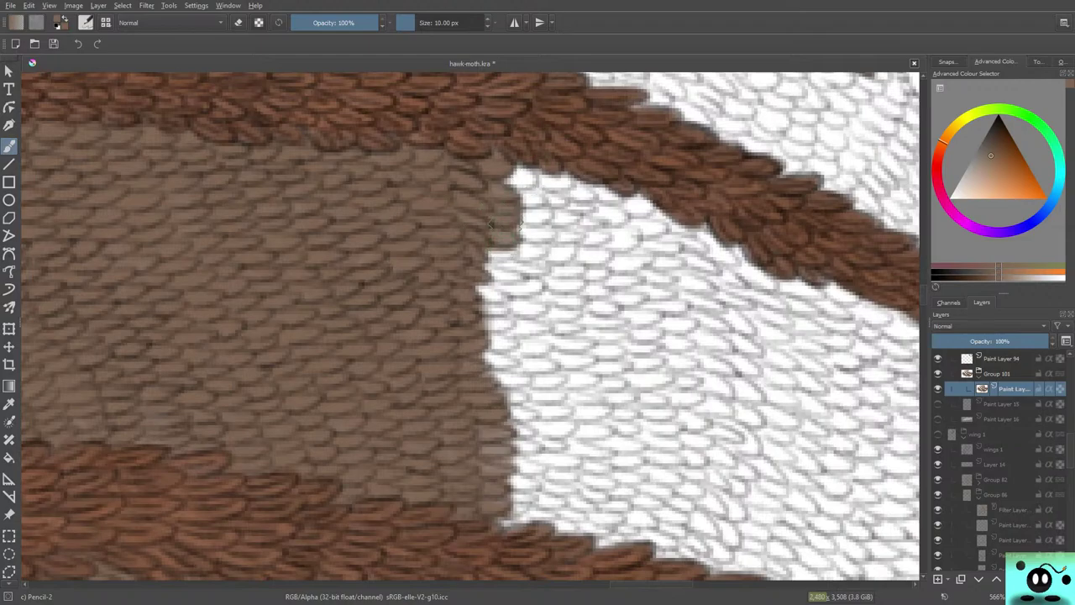
mouse_move(504, 191)
left_mouse_down()
mouse_move(516, 168)
mouse_move(534, 181)
mouse_move(504, 175)
left_mouse_up()
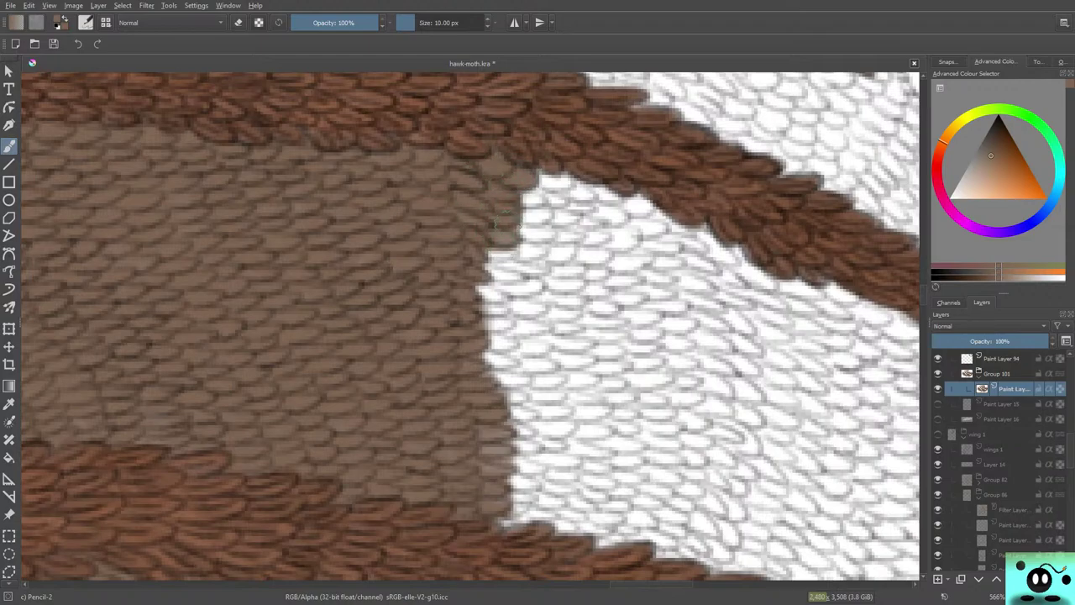
mouse_move(502, 263)
left_mouse_down()
mouse_move(473, 257)
mouse_move(478, 274)
mouse_move(539, 292)
mouse_move(533, 277)
mouse_move(447, 290)
left_mouse_up()
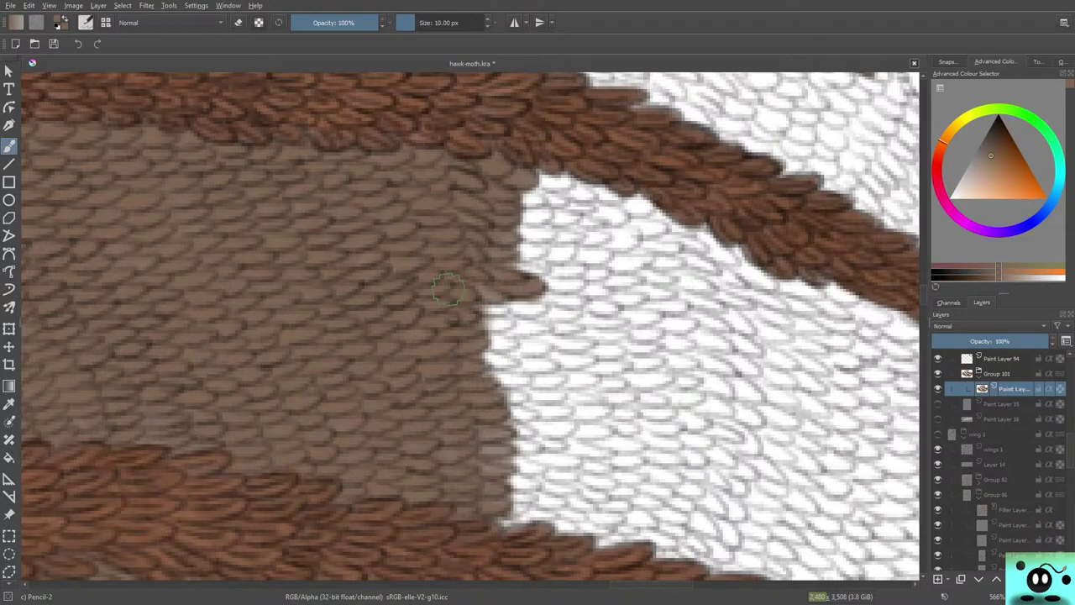
mouse_move(447, 290)
left_mouse_down()
mouse_move(508, 303)
mouse_move(476, 307)
mouse_move(508, 312)
mouse_move(430, 348)
left_mouse_up()
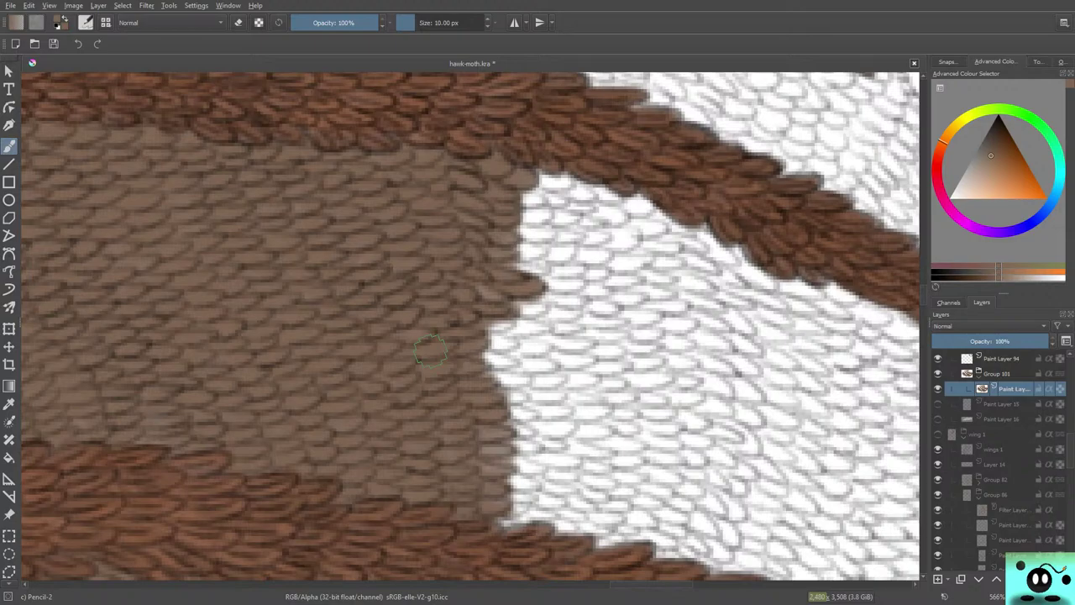
mouse_move(430, 349)
left_mouse_down()
mouse_move(490, 323)
mouse_move(495, 345)
mouse_move(510, 346)
mouse_move(497, 338)
mouse_move(488, 358)
mouse_move(521, 364)
mouse_move(474, 360)
mouse_move(501, 366)
left_mouse_up()
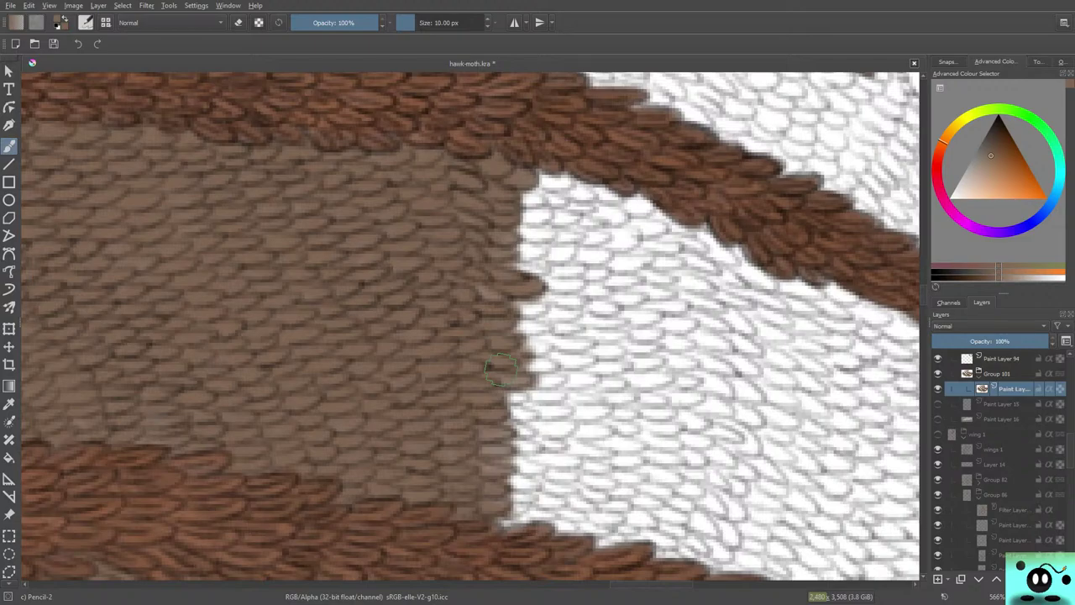
mouse_move(495, 300)
left_mouse_down()
mouse_move(557, 310)
mouse_move(517, 257)
mouse_move(549, 261)
mouse_move(537, 245)
mouse_move(558, 233)
mouse_move(548, 225)
left_mouse_up()
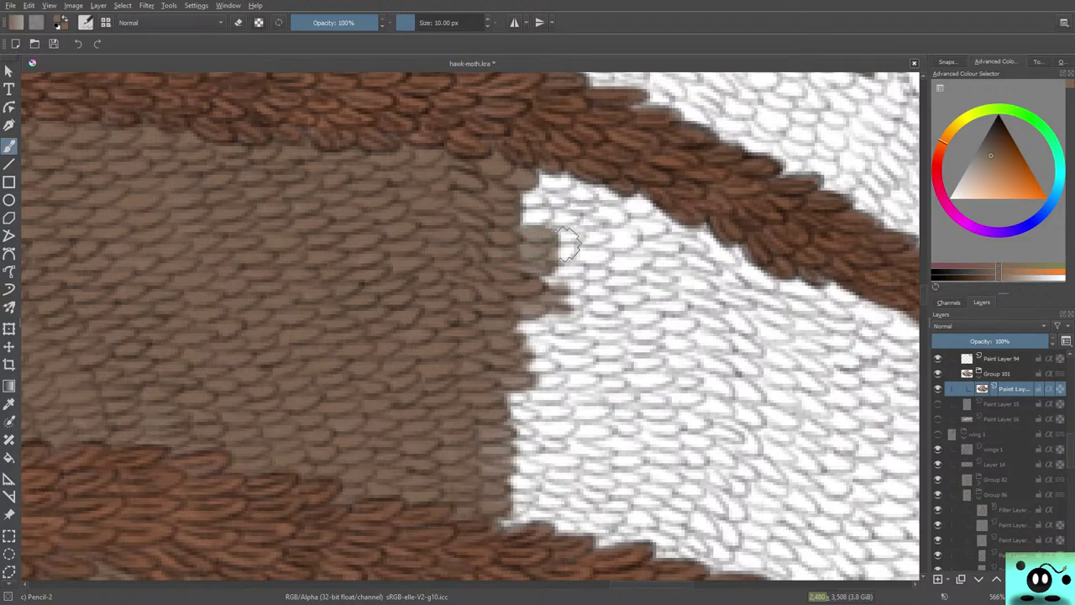
mouse_move(556, 220)
left_mouse_down()
mouse_move(510, 226)
mouse_move(544, 214)
mouse_move(540, 206)
mouse_move(506, 210)
mouse_move(504, 220)
mouse_move(540, 185)
left_mouse_up()
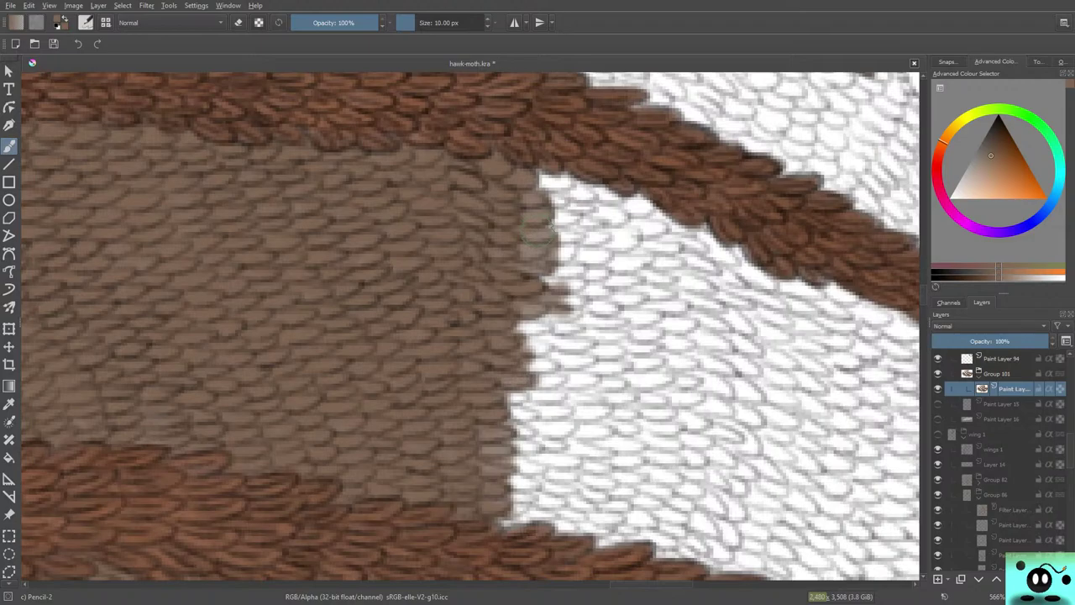
mouse_move(554, 227)
left_mouse_down()
mouse_move(564, 186)
mouse_move(515, 194)
mouse_move(573, 186)
mouse_move(514, 166)
mouse_move(513, 195)
mouse_move(539, 212)
mouse_move(571, 208)
mouse_move(515, 245)
mouse_move(547, 248)
mouse_move(601, 228)
mouse_move(590, 246)
mouse_move(506, 265)
mouse_move(578, 242)
mouse_move(539, 246)
mouse_move(565, 208)
mouse_move(596, 194)
mouse_move(558, 200)
mouse_move(602, 202)
mouse_move(517, 227)
mouse_move(606, 186)
mouse_move(587, 213)
mouse_move(613, 181)
mouse_move(548, 206)
mouse_move(577, 222)
mouse_move(600, 174)
mouse_move(544, 226)
mouse_move(605, 186)
mouse_move(587, 186)
mouse_move(603, 186)
mouse_move(612, 205)
mouse_move(619, 200)
mouse_move(553, 168)
mouse_move(551, 180)
mouse_move(592, 198)
mouse_move(625, 192)
mouse_move(595, 228)
left_mouse_up()
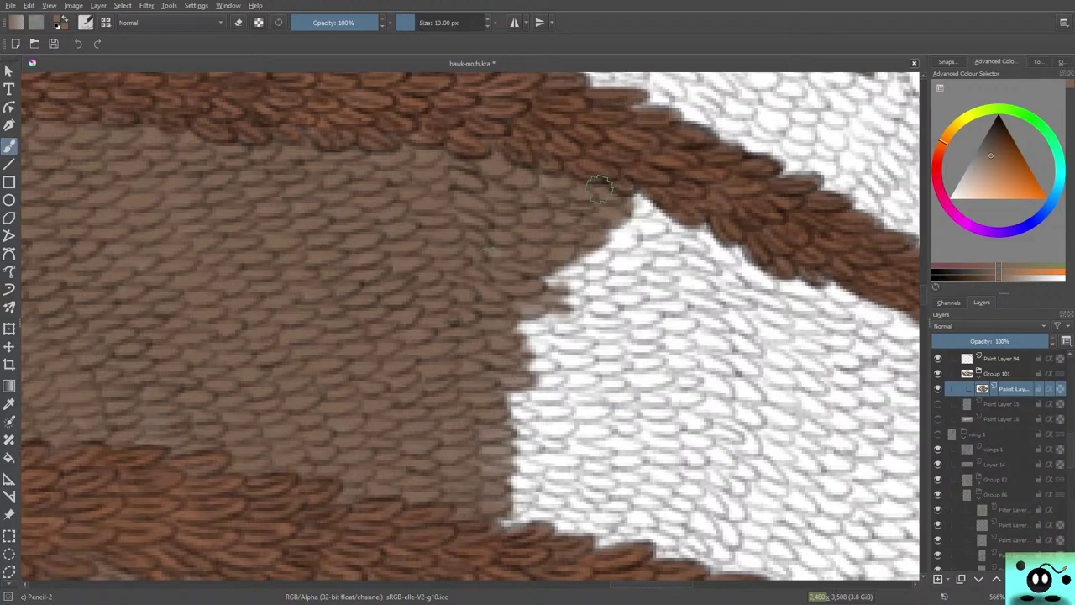
left_click_drag(537, 232, 539, 245)
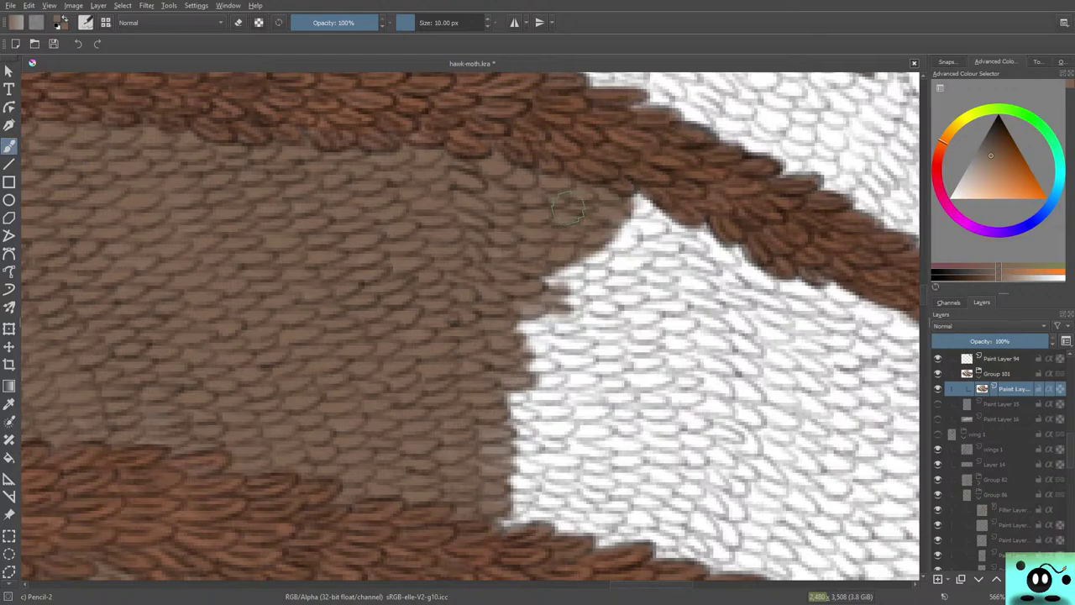
mouse_move(647, 202)
left_mouse_down()
mouse_move(612, 205)
mouse_move(659, 208)
mouse_move(639, 206)
mouse_move(650, 228)
mouse_move(630, 225)
mouse_move(640, 214)
mouse_move(635, 229)
mouse_move(682, 225)
mouse_move(606, 214)
mouse_move(613, 206)
mouse_move(654, 202)
mouse_move(607, 238)
mouse_move(564, 228)
mouse_move(597, 252)
mouse_move(584, 262)
mouse_move(620, 251)
mouse_move(546, 270)
mouse_move(620, 251)
mouse_move(543, 281)
mouse_move(615, 279)
mouse_move(646, 249)
mouse_move(575, 250)
mouse_move(571, 276)
left_mouse_up()
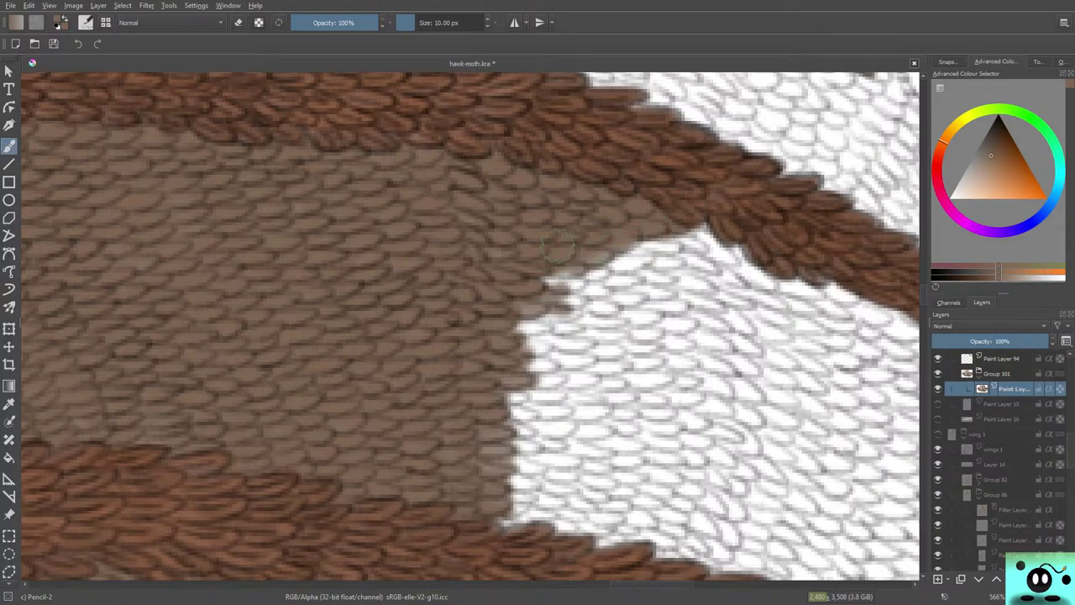
mouse_move(609, 223)
left_mouse_down()
mouse_move(606, 250)
mouse_move(575, 286)
mouse_move(650, 243)
mouse_move(610, 277)
mouse_move(610, 260)
mouse_move(634, 268)
mouse_move(544, 288)
left_mouse_up()
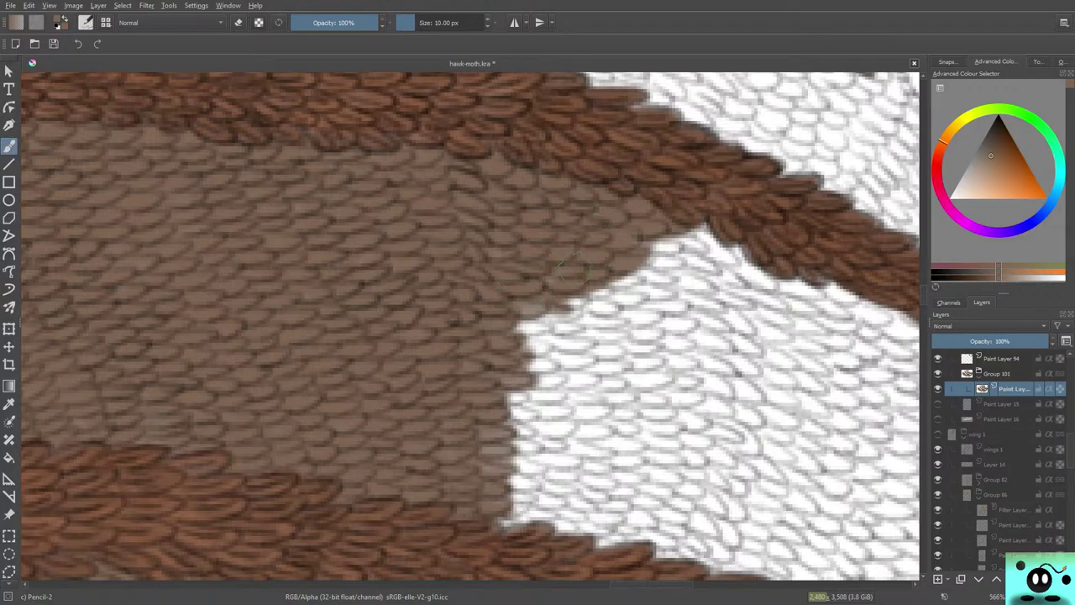
mouse_move(582, 279)
left_mouse_down()
mouse_move(576, 305)
mouse_move(502, 284)
left_mouse_up()
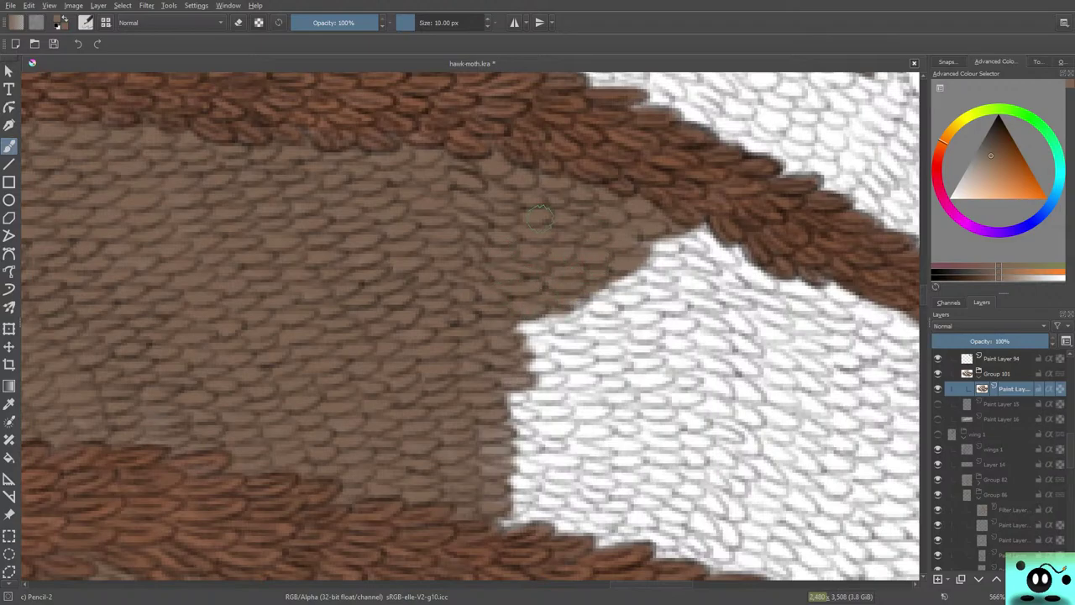
mouse_move(517, 327)
left_mouse_down()
mouse_move(587, 301)
mouse_move(510, 313)
mouse_move(556, 322)
mouse_move(540, 340)
mouse_move(509, 346)
mouse_move(582, 341)
mouse_move(508, 332)
mouse_move(576, 329)
mouse_move(550, 351)
mouse_move(494, 338)
mouse_move(544, 374)
mouse_move(551, 357)
mouse_move(533, 361)
mouse_move(558, 376)
mouse_move(593, 374)
mouse_move(469, 378)
mouse_move(509, 380)
mouse_move(489, 378)
mouse_move(523, 405)
mouse_move(563, 401)
mouse_move(506, 384)
mouse_move(557, 377)
left_mouse_up()
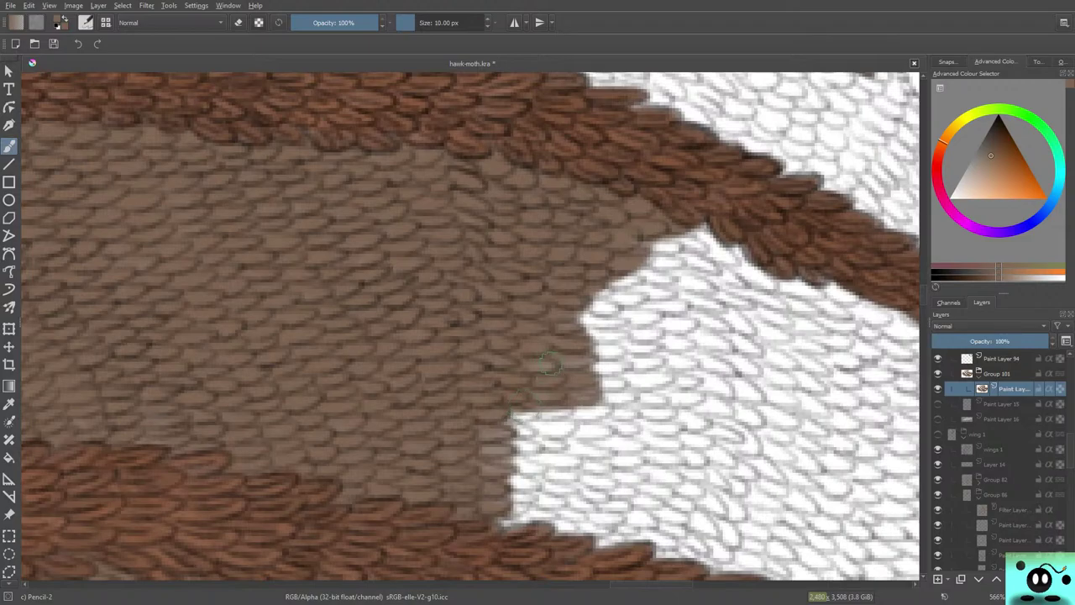
mouse_move(580, 407)
left_mouse_down()
mouse_move(545, 424)
mouse_move(521, 412)
mouse_move(538, 433)
mouse_move(524, 445)
mouse_move(554, 441)
mouse_move(517, 432)
mouse_move(556, 424)
left_mouse_up()
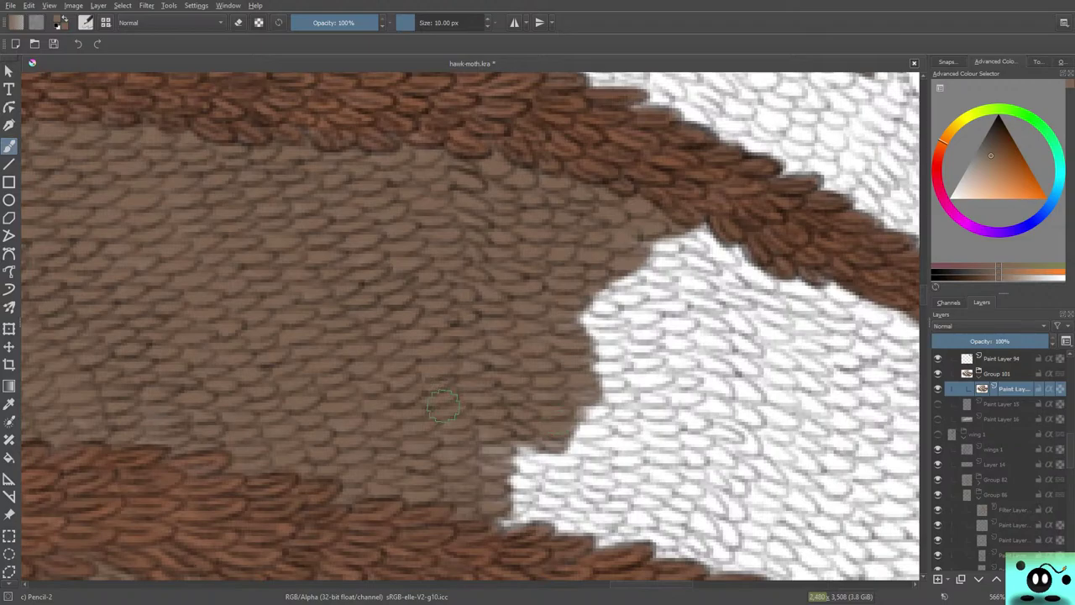
mouse_move(568, 446)
left_mouse_down()
mouse_move(516, 445)
mouse_move(528, 462)
mouse_move(497, 451)
mouse_move(569, 461)
mouse_move(551, 473)
mouse_move(485, 466)
mouse_move(542, 470)
mouse_move(505, 466)
mouse_move(550, 493)
mouse_move(502, 489)
mouse_move(529, 512)
mouse_move(488, 521)
mouse_move(542, 512)
mouse_move(523, 518)
mouse_move(495, 497)
mouse_move(539, 470)
mouse_move(546, 498)
mouse_move(533, 494)
mouse_move(584, 497)
mouse_move(543, 481)
mouse_move(524, 443)
mouse_move(577, 440)
mouse_move(582, 453)
mouse_move(602, 452)
mouse_move(571, 419)
mouse_move(603, 405)
mouse_move(592, 414)
mouse_move(611, 362)
mouse_move(603, 382)
mouse_move(629, 365)
mouse_move(575, 357)
mouse_move(573, 336)
mouse_move(577, 348)
mouse_move(611, 350)
mouse_move(575, 328)
mouse_move(601, 336)
mouse_move(630, 317)
mouse_move(567, 300)
mouse_move(601, 306)
mouse_move(621, 289)
mouse_move(641, 300)
mouse_move(595, 288)
mouse_move(634, 281)
mouse_move(621, 262)
mouse_move(660, 274)
mouse_move(652, 262)
mouse_move(622, 264)
mouse_move(676, 261)
mouse_move(663, 243)
mouse_move(647, 245)
mouse_move(697, 252)
mouse_move(688, 214)
mouse_move(730, 262)
mouse_move(710, 239)
mouse_move(692, 262)
left_mouse_up()
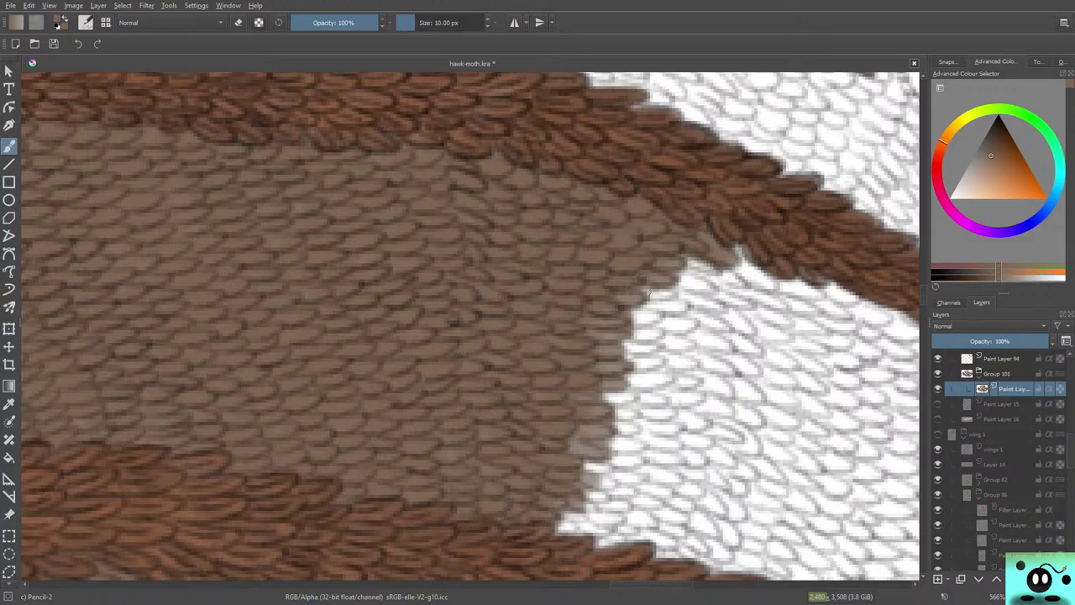
mouse_move(646, 292)
left_mouse_down()
mouse_move(616, 315)
mouse_move(709, 265)
mouse_move(667, 255)
mouse_move(701, 296)
mouse_move(717, 294)
mouse_move(685, 267)
mouse_move(686, 298)
mouse_move(696, 285)
mouse_move(688, 300)
mouse_move(636, 320)
left_mouse_up()
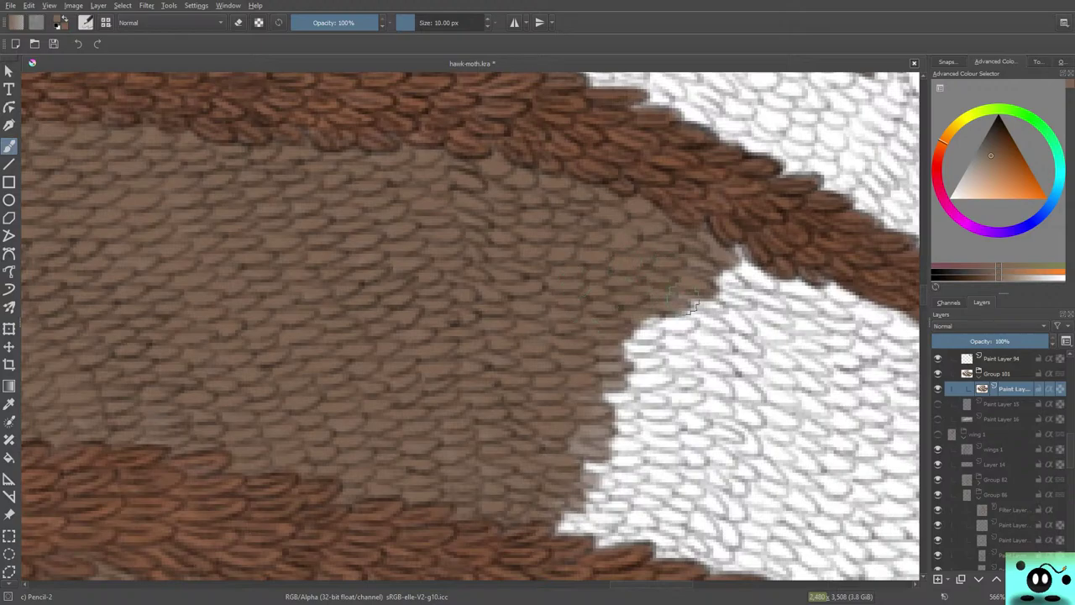
mouse_move(690, 307)
left_mouse_down()
mouse_move(723, 312)
mouse_move(714, 326)
mouse_move(690, 311)
mouse_move(647, 328)
mouse_move(672, 333)
mouse_move(621, 337)
mouse_move(690, 333)
mouse_move(627, 318)
mouse_move(642, 344)
mouse_move(676, 348)
mouse_move(626, 346)
mouse_move(706, 343)
mouse_move(617, 368)
mouse_move(672, 380)
mouse_move(651, 343)
mouse_move(617, 394)
mouse_move(667, 369)
mouse_move(622, 396)
mouse_move(601, 380)
left_mouse_up()
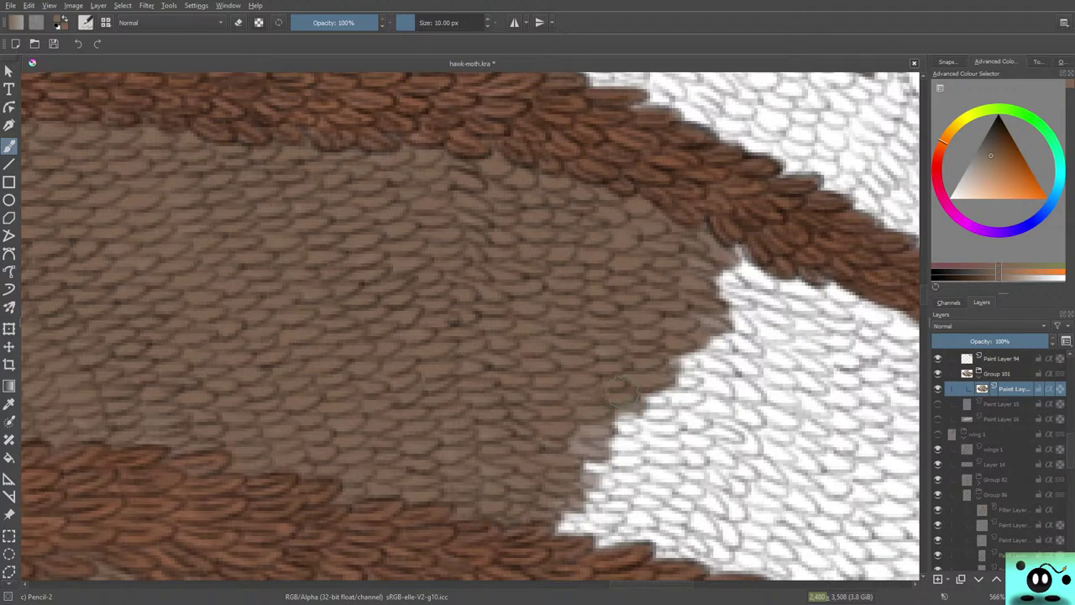
mouse_move(625, 428)
left_mouse_down()
mouse_move(639, 420)
mouse_move(601, 440)
mouse_move(622, 453)
mouse_move(596, 462)
mouse_move(626, 470)
mouse_move(568, 433)
left_mouse_up()
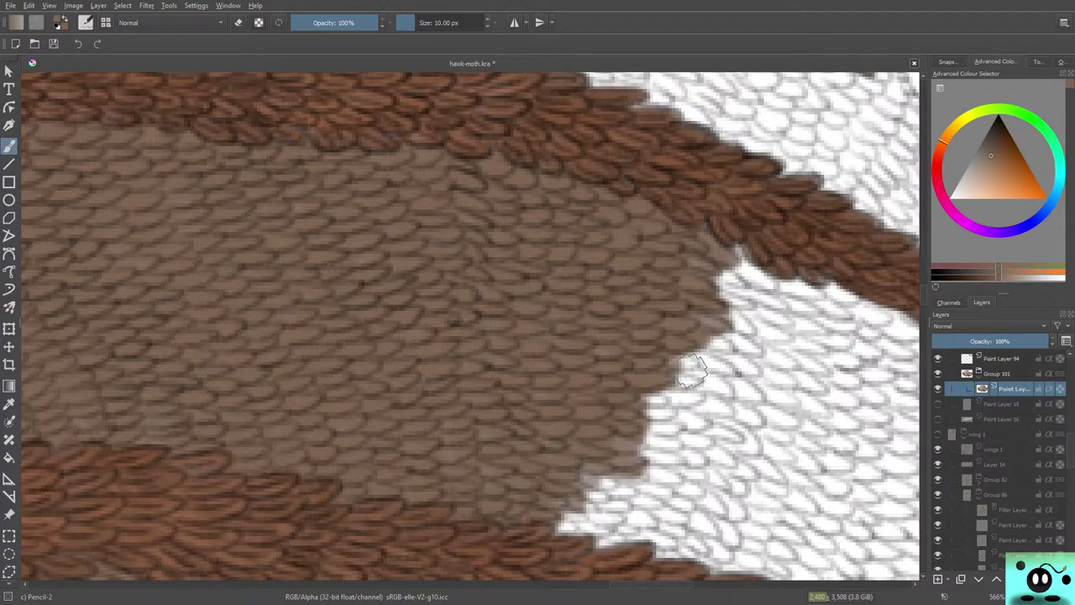
mouse_move(692, 370)
left_mouse_down()
mouse_move(651, 362)
mouse_move(650, 348)
mouse_move(675, 368)
mouse_move(621, 348)
left_mouse_up()
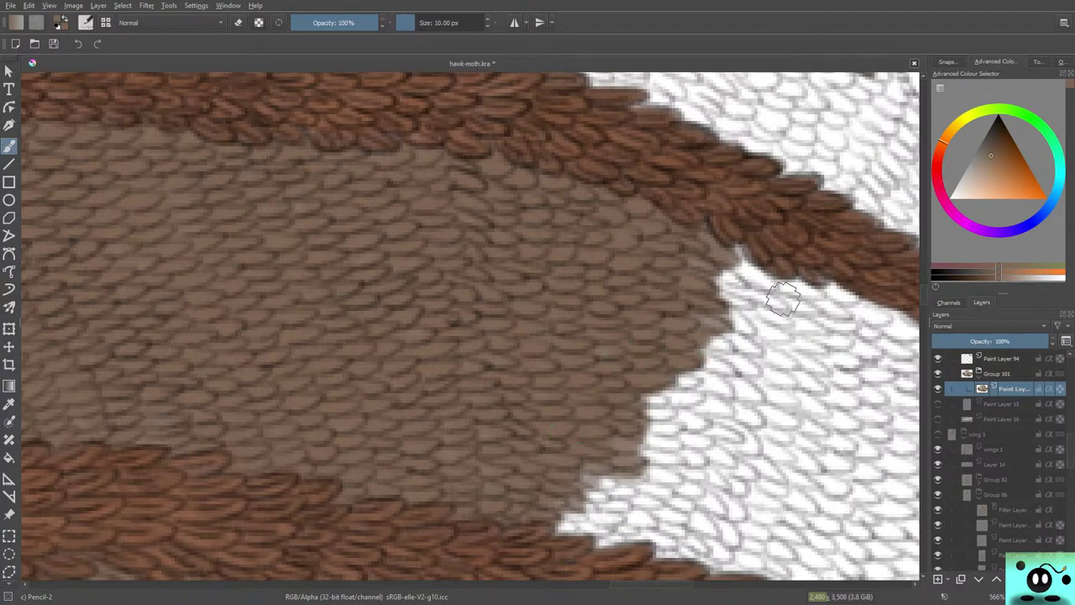
mouse_move(668, 420)
left_mouse_down()
mouse_move(699, 395)
mouse_move(635, 405)
mouse_move(687, 381)
mouse_move(649, 384)
mouse_move(730, 383)
mouse_move(697, 375)
mouse_move(731, 380)
mouse_move(706, 360)
mouse_move(728, 364)
mouse_move(703, 354)
mouse_move(716, 343)
mouse_move(697, 335)
mouse_move(728, 337)
left_mouse_up()
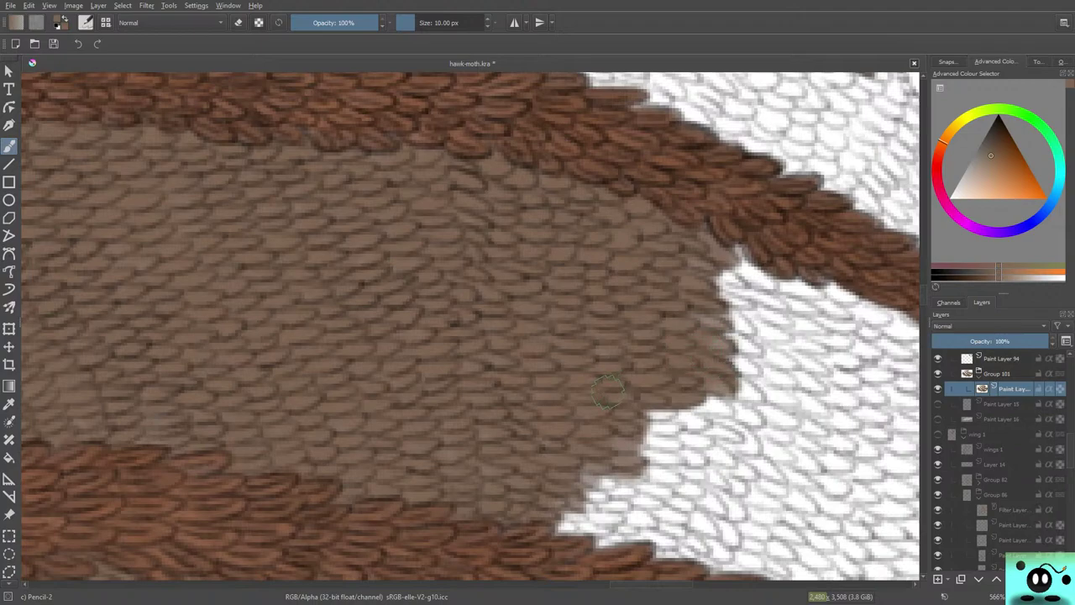
mouse_move(661, 462)
left_mouse_down()
mouse_move(634, 439)
mouse_move(672, 435)
mouse_move(654, 425)
mouse_move(678, 423)
mouse_move(634, 414)
mouse_move(671, 412)
mouse_move(632, 420)
mouse_move(667, 439)
left_mouse_up()
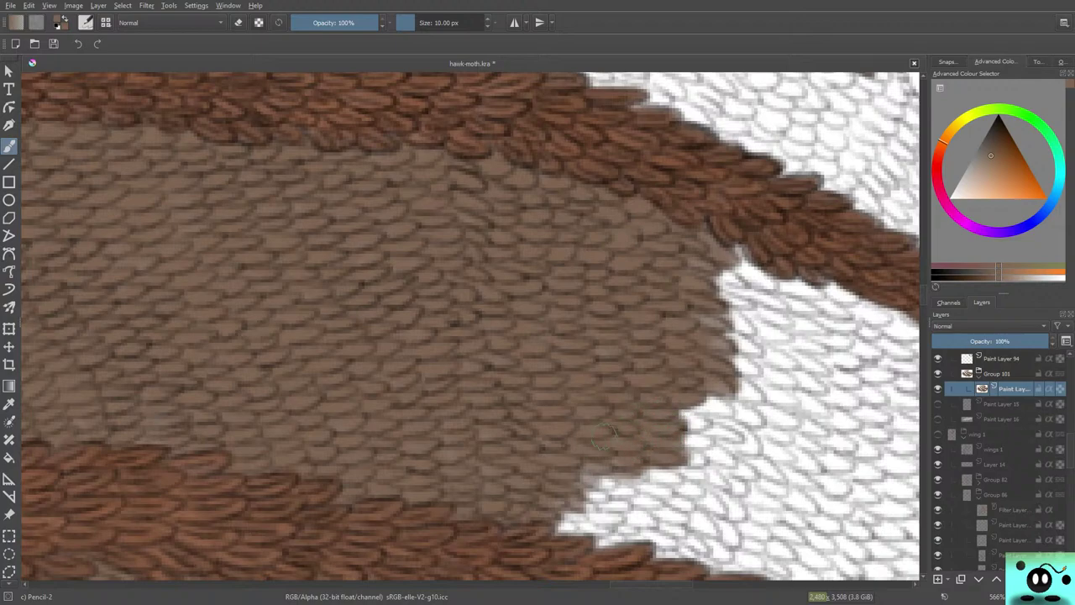
mouse_move(588, 427)
left_mouse_down()
mouse_move(607, 467)
mouse_move(566, 486)
mouse_move(630, 479)
mouse_move(558, 491)
mouse_move(591, 497)
mouse_move(547, 506)
mouse_move(597, 497)
mouse_move(550, 519)
mouse_move(596, 521)
mouse_move(562, 529)
mouse_move(597, 513)
mouse_move(564, 514)
mouse_move(619, 493)
mouse_move(498, 505)
mouse_move(612, 462)
mouse_move(645, 474)
mouse_move(569, 520)
mouse_move(617, 520)
mouse_move(580, 532)
mouse_move(582, 521)
mouse_move(649, 497)
mouse_move(594, 506)
mouse_move(679, 476)
mouse_move(634, 485)
mouse_move(668, 460)
mouse_move(624, 487)
mouse_move(655, 483)
mouse_move(679, 437)
mouse_move(637, 468)
mouse_move(708, 433)
mouse_move(685, 406)
left_mouse_up()
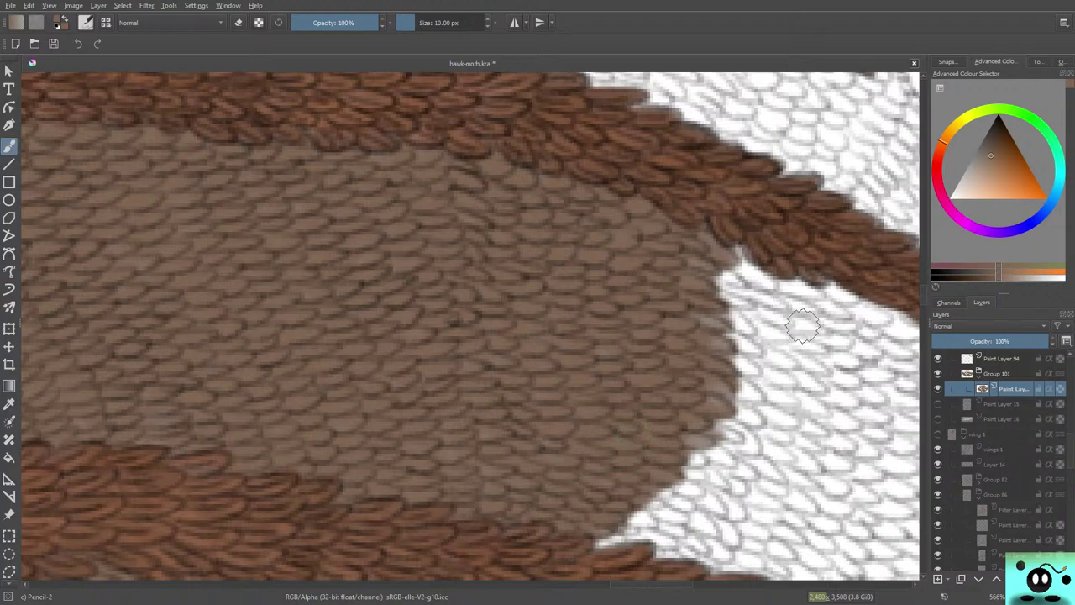
mouse_move(728, 323)
left_mouse_down()
mouse_move(739, 319)
mouse_move(743, 334)
mouse_move(743, 294)
mouse_move(710, 267)
mouse_move(756, 256)
mouse_move(771, 287)
mouse_move(767, 270)
left_mouse_up()
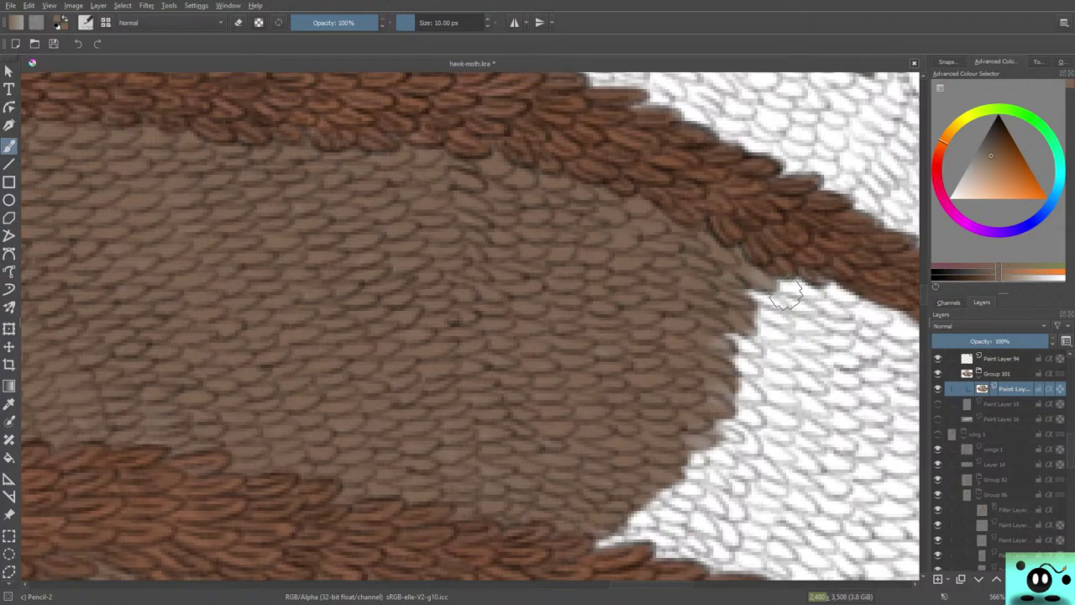
mouse_move(786, 296)
left_mouse_down()
mouse_move(738, 292)
mouse_move(774, 308)
mouse_move(751, 308)
mouse_move(789, 319)
mouse_move(759, 331)
mouse_move(747, 316)
mouse_move(741, 338)
mouse_move(756, 355)
mouse_move(741, 346)
mouse_move(753, 341)
mouse_move(722, 338)
mouse_move(701, 354)
mouse_move(754, 373)
mouse_move(727, 354)
left_mouse_up()
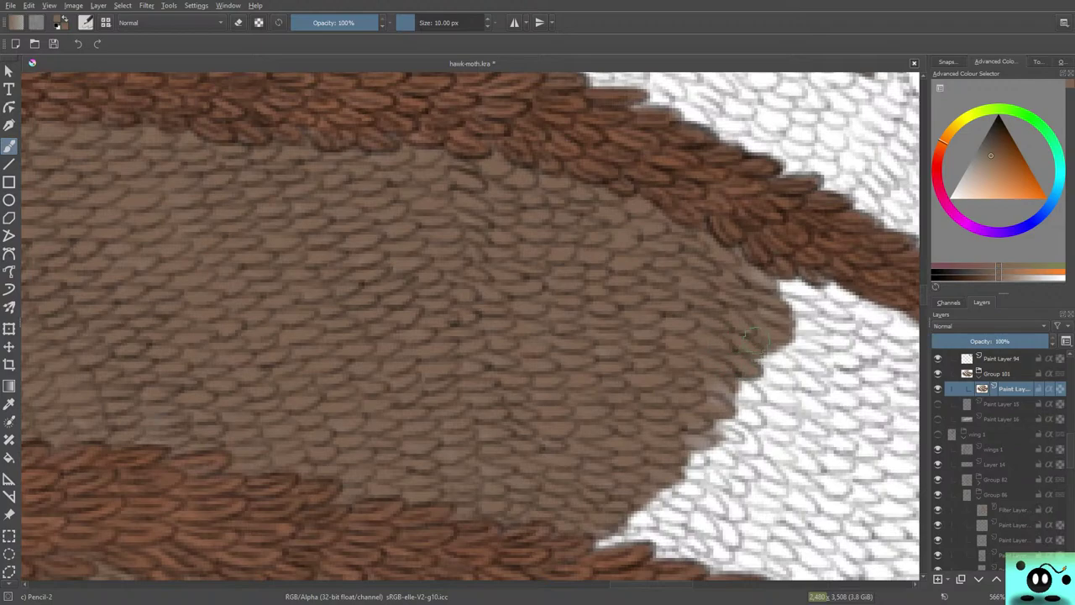
mouse_move(743, 300)
left_mouse_down()
mouse_move(777, 287)
mouse_move(733, 267)
left_mouse_up()
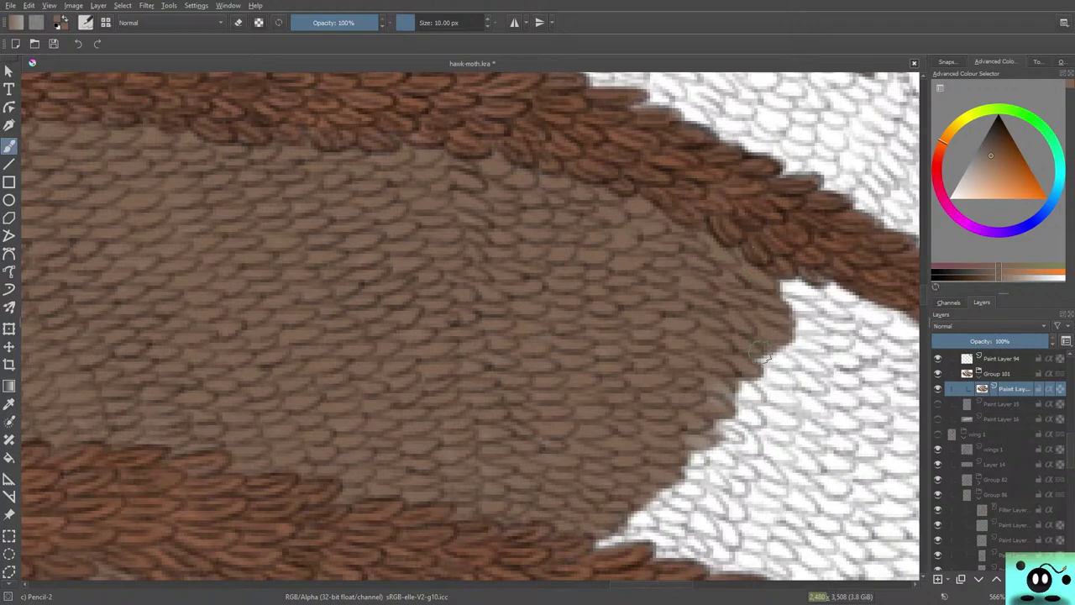
mouse_move(742, 408)
left_mouse_down()
mouse_move(739, 383)
mouse_move(737, 397)
mouse_move(755, 390)
mouse_move(739, 391)
mouse_move(733, 420)
mouse_move(761, 414)
mouse_move(736, 404)
mouse_move(718, 419)
mouse_move(739, 435)
mouse_move(704, 431)
mouse_move(738, 442)
left_mouse_up()
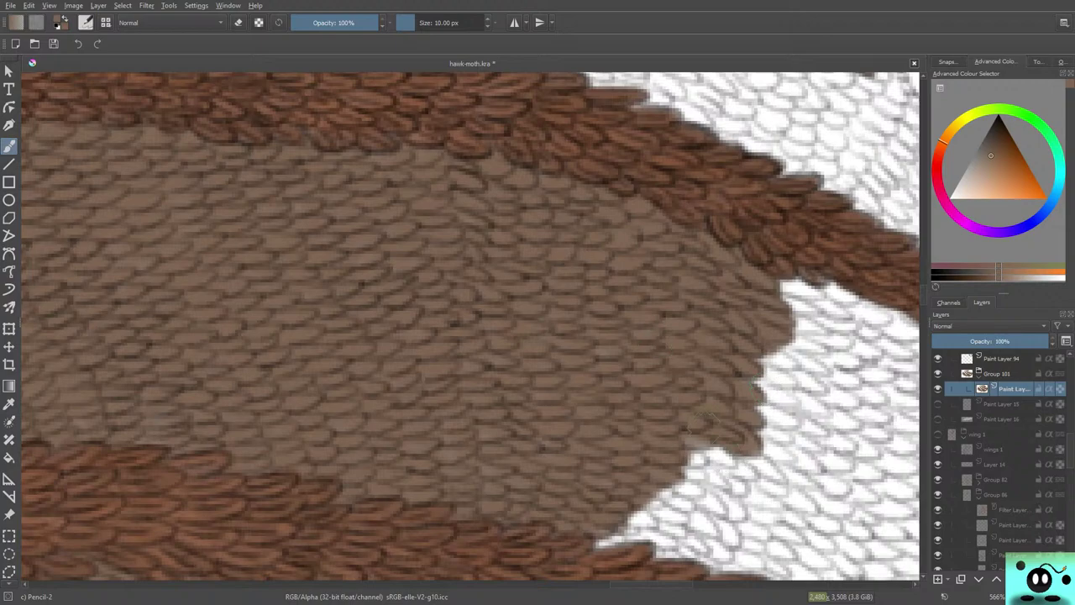
mouse_move(709, 424)
left_mouse_down()
mouse_move(704, 454)
mouse_move(687, 432)
mouse_move(712, 472)
mouse_move(670, 448)
mouse_move(689, 501)
mouse_move(675, 489)
mouse_move(643, 497)
mouse_move(666, 534)
mouse_move(616, 507)
mouse_move(621, 534)
left_mouse_up()
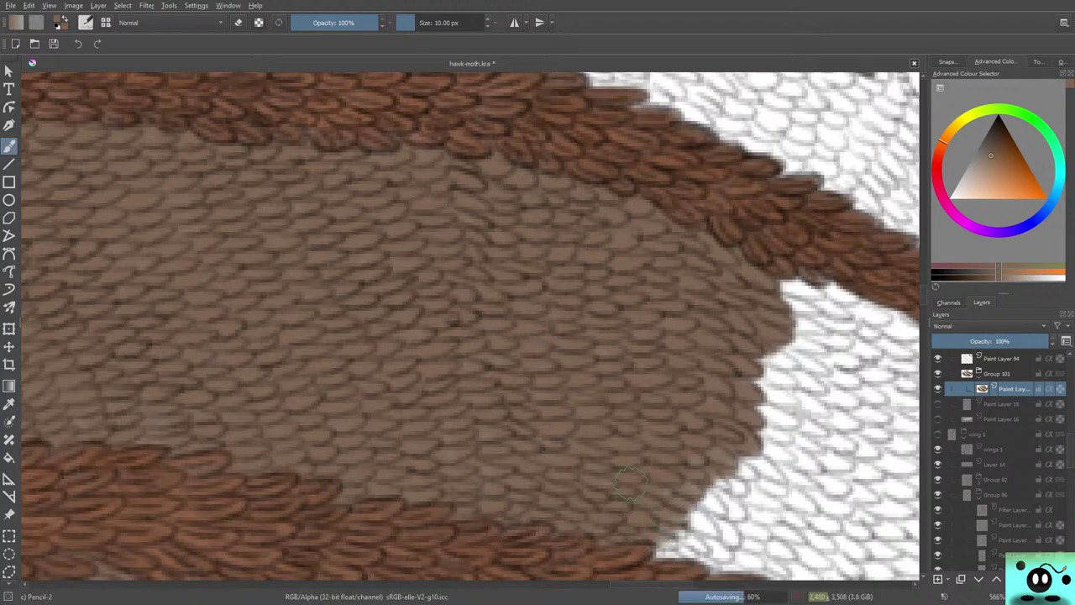
mouse_move(682, 514)
left_mouse_down()
mouse_move(709, 526)
mouse_move(699, 546)
mouse_move(663, 550)
mouse_move(676, 548)
mouse_move(671, 559)
mouse_move(710, 529)
mouse_move(716, 486)
mouse_move(729, 493)
mouse_move(746, 472)
mouse_move(737, 464)
mouse_move(777, 477)
mouse_move(781, 454)
mouse_move(760, 429)
mouse_move(790, 437)
mouse_move(781, 411)
mouse_move(794, 416)
mouse_move(764, 369)
mouse_move(785, 395)
mouse_move(771, 363)
mouse_move(789, 361)
mouse_move(798, 388)
mouse_move(760, 383)
left_mouse_up()
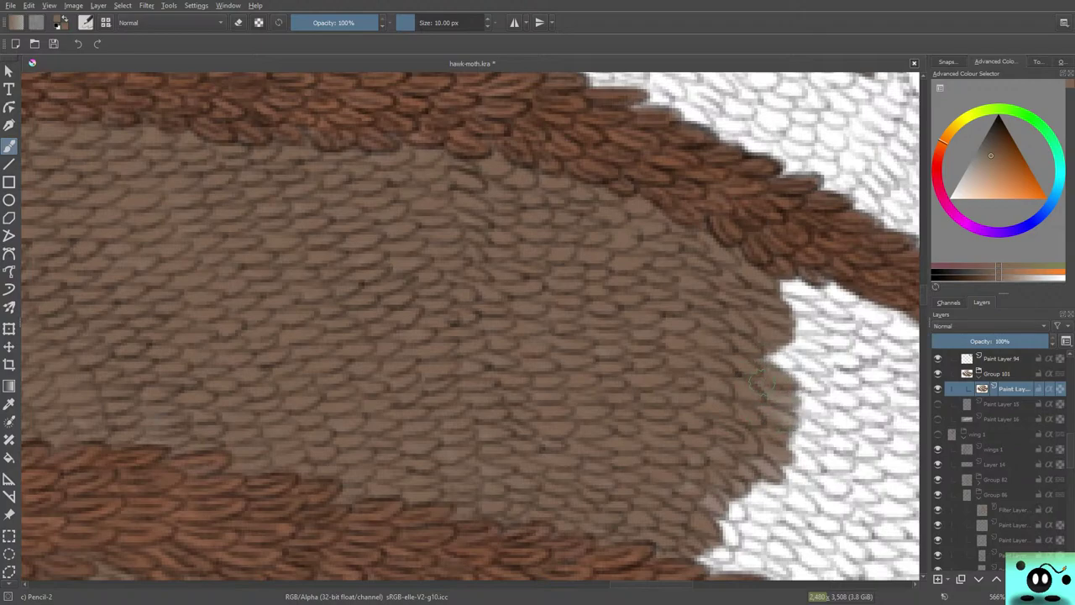
mouse_move(770, 326)
left_mouse_down()
mouse_move(789, 360)
mouse_move(756, 351)
mouse_move(764, 359)
left_mouse_up()
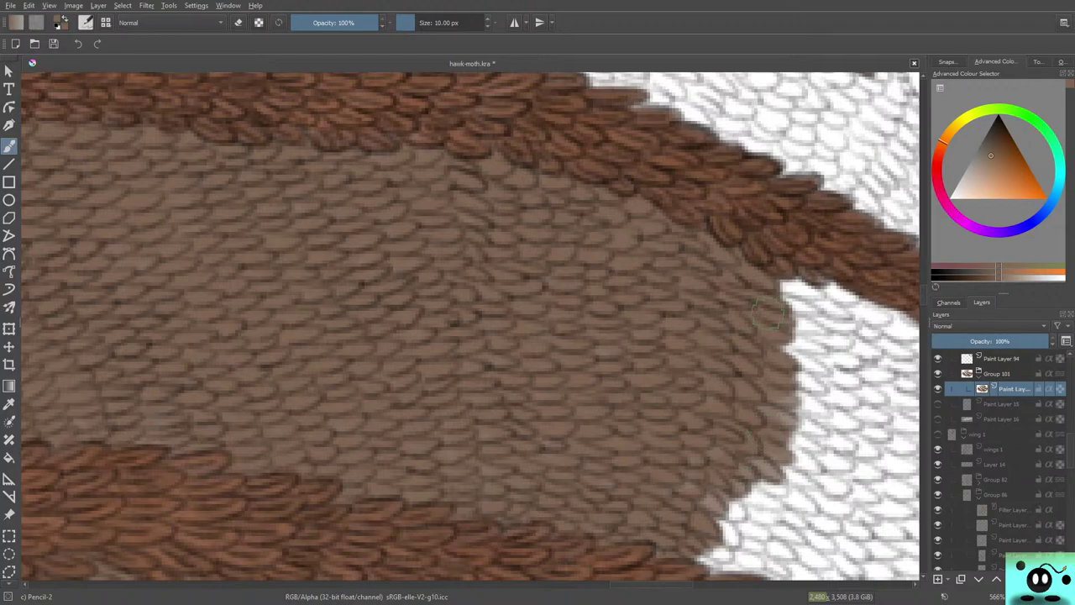
mouse_move(800, 348)
left_mouse_down()
mouse_move(823, 370)
mouse_move(782, 342)
mouse_move(825, 356)
mouse_move(824, 344)
mouse_move(803, 341)
mouse_move(814, 329)
mouse_move(763, 299)
mouse_move(785, 313)
mouse_move(853, 306)
mouse_move(822, 269)
mouse_move(824, 294)
mouse_move(797, 304)
mouse_move(805, 308)
mouse_move(755, 286)
mouse_move(804, 289)
mouse_move(768, 283)
mouse_move(806, 276)
mouse_move(737, 283)
mouse_move(814, 298)
mouse_move(807, 277)
mouse_move(861, 304)
mouse_move(849, 293)
mouse_move(805, 300)
mouse_move(823, 315)
mouse_move(772, 283)
left_mouse_up()
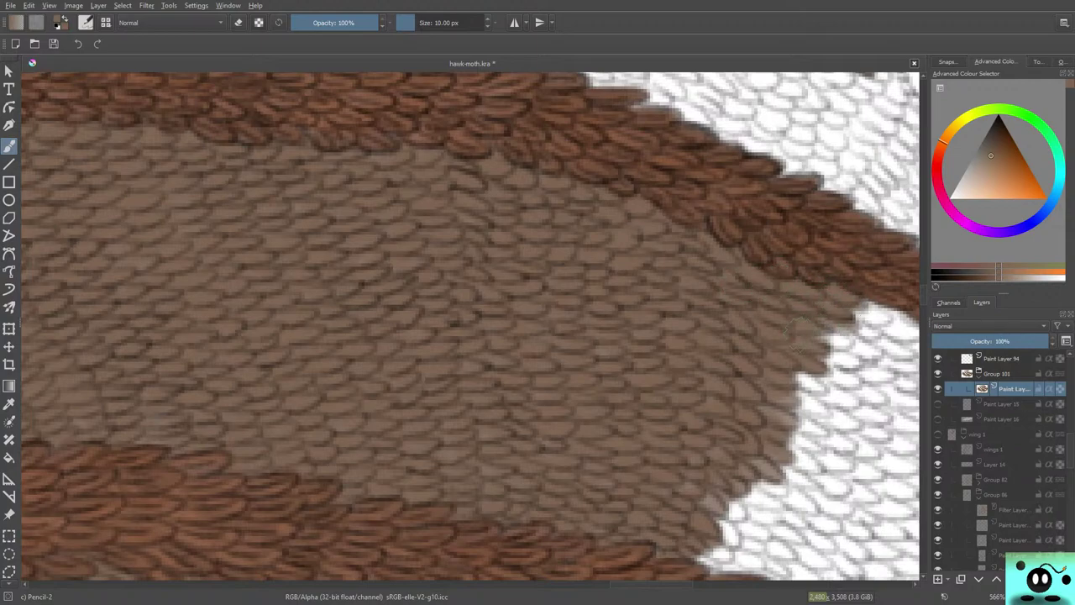
mouse_move(796, 329)
left_mouse_down()
mouse_move(839, 340)
mouse_move(844, 353)
mouse_move(858, 348)
mouse_move(833, 322)
mouse_move(865, 336)
mouse_move(848, 344)
mouse_move(878, 316)
mouse_move(865, 317)
left_mouse_up()
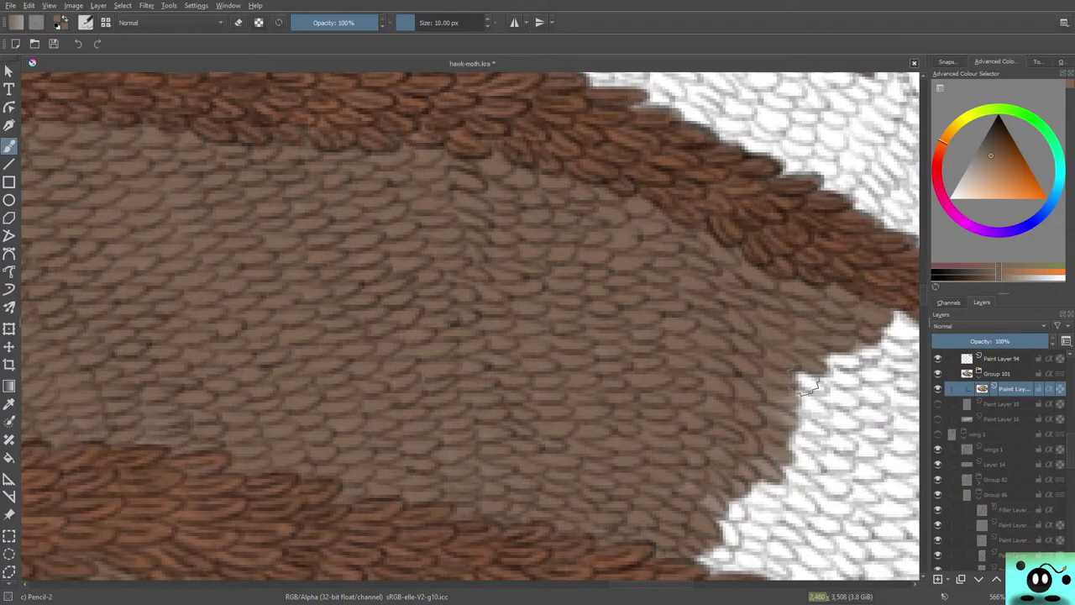
mouse_move(806, 386)
left_mouse_down()
mouse_move(819, 382)
mouse_move(814, 403)
left_mouse_up()
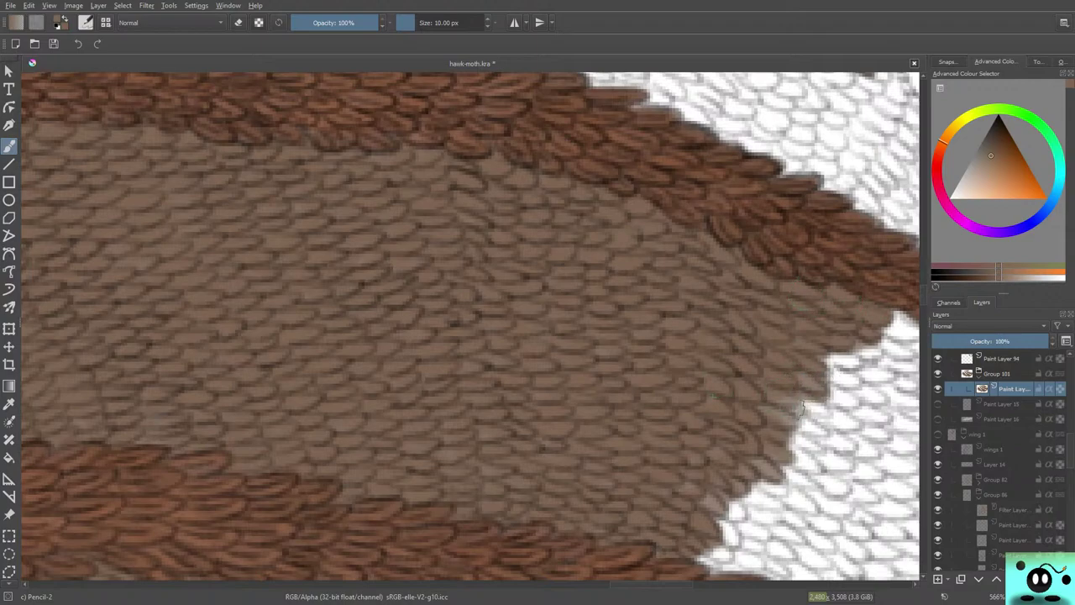
- Extend the grey-brown scales toward the wing's outer edge between the curving upper vein and the lower vein, using the 10 px Pencil-2 brush
mouse_move(802, 408)
left_mouse_down()
mouse_move(778, 395)
mouse_move(820, 416)
mouse_move(825, 403)
mouse_move(808, 435)
mouse_move(816, 429)
mouse_move(795, 416)
mouse_move(764, 412)
mouse_move(776, 449)
mouse_move(812, 445)
mouse_move(758, 439)
mouse_move(820, 473)
mouse_move(773, 440)
left_mouse_up()
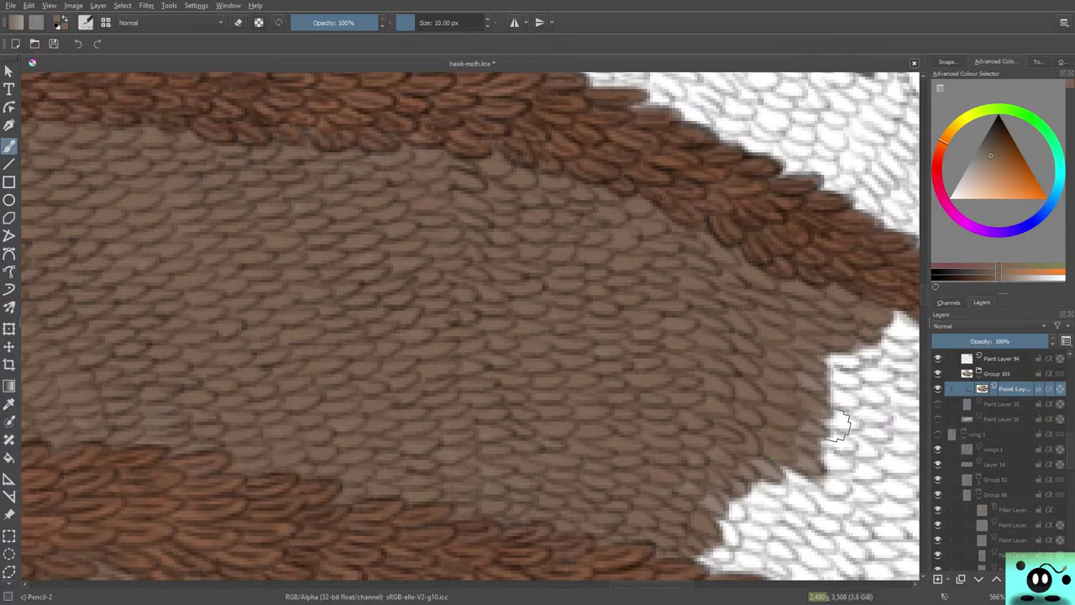
mouse_move(777, 483)
left_mouse_down()
mouse_move(744, 468)
mouse_move(787, 479)
mouse_move(788, 493)
mouse_move(809, 497)
mouse_move(765, 491)
mouse_move(799, 515)
mouse_move(809, 495)
mouse_move(769, 486)
mouse_move(769, 495)
mouse_move(725, 497)
mouse_move(801, 515)
mouse_move(742, 516)
mouse_move(770, 525)
mouse_move(753, 499)
mouse_move(767, 488)
mouse_move(692, 504)
mouse_move(704, 518)
mouse_move(763, 514)
mouse_move(730, 535)
mouse_move(702, 506)
mouse_move(717, 493)
mouse_move(731, 534)
mouse_move(723, 531)
mouse_move(774, 533)
mouse_move(748, 543)
mouse_move(724, 532)
mouse_move(758, 546)
mouse_move(721, 551)
mouse_move(716, 541)
mouse_move(754, 546)
mouse_move(701, 540)
mouse_move(756, 564)
mouse_move(689, 555)
mouse_move(765, 565)
mouse_move(698, 564)
mouse_move(736, 552)
left_mouse_up()
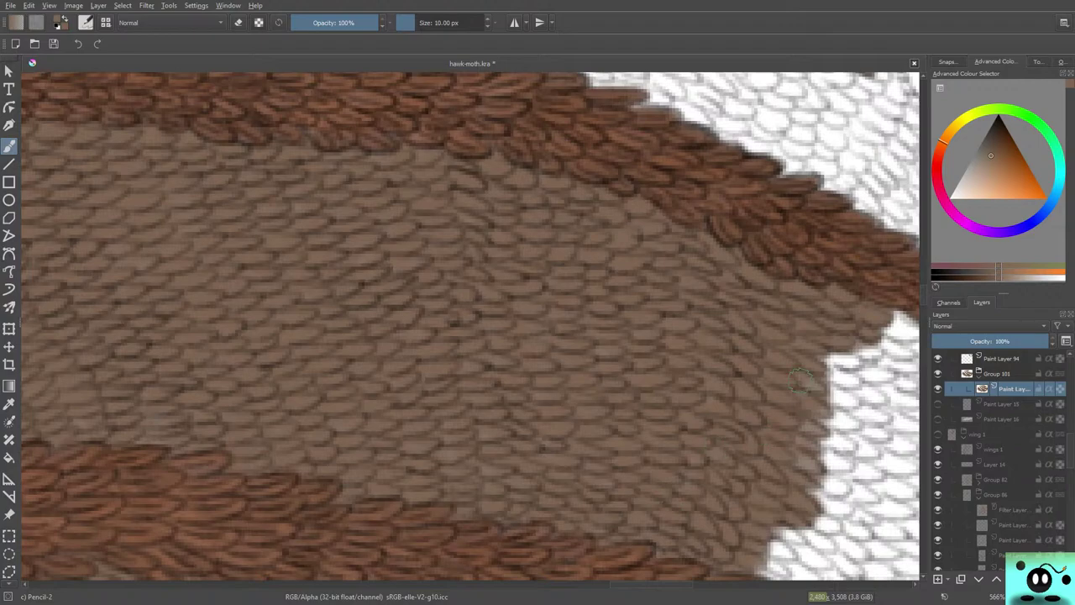
mouse_move(801, 380)
left_mouse_down()
mouse_move(871, 340)
mouse_move(881, 350)
mouse_move(820, 362)
mouse_move(848, 356)
mouse_move(842, 373)
mouse_move(800, 376)
mouse_move(850, 373)
mouse_move(833, 373)
mouse_move(818, 393)
mouse_move(854, 400)
mouse_move(821, 389)
mouse_move(850, 402)
mouse_move(835, 389)
mouse_move(836, 412)
mouse_move(821, 382)
left_mouse_up()
mouse_move(851, 424)
left_mouse_down()
mouse_move(844, 446)
mouse_move(814, 447)
left_mouse_up()
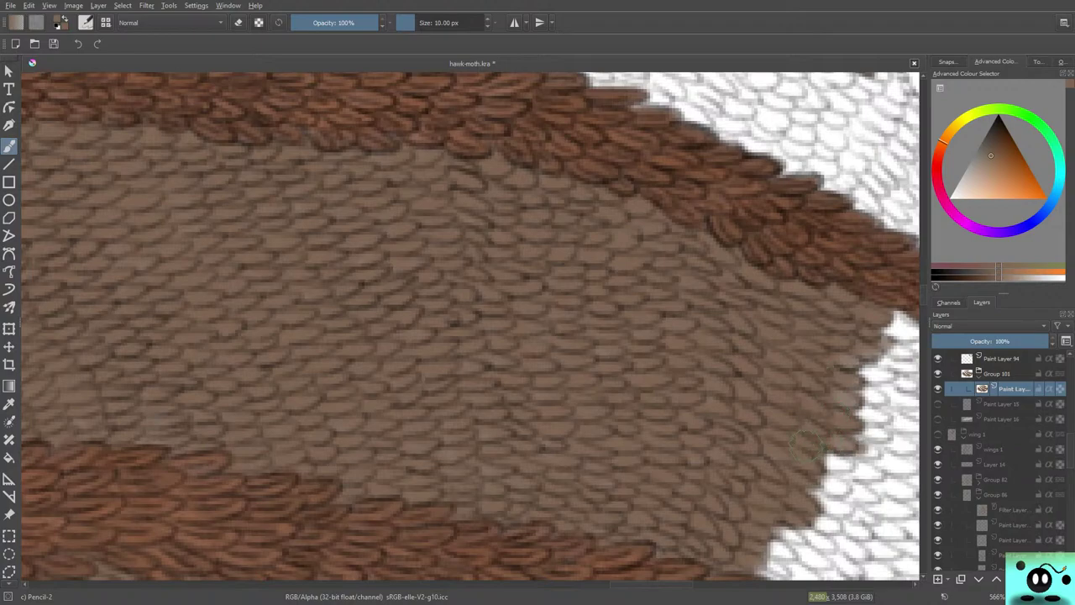
mouse_move(870, 468)
left_mouse_down()
mouse_move(812, 471)
mouse_move(850, 491)
mouse_move(783, 458)
left_mouse_up()
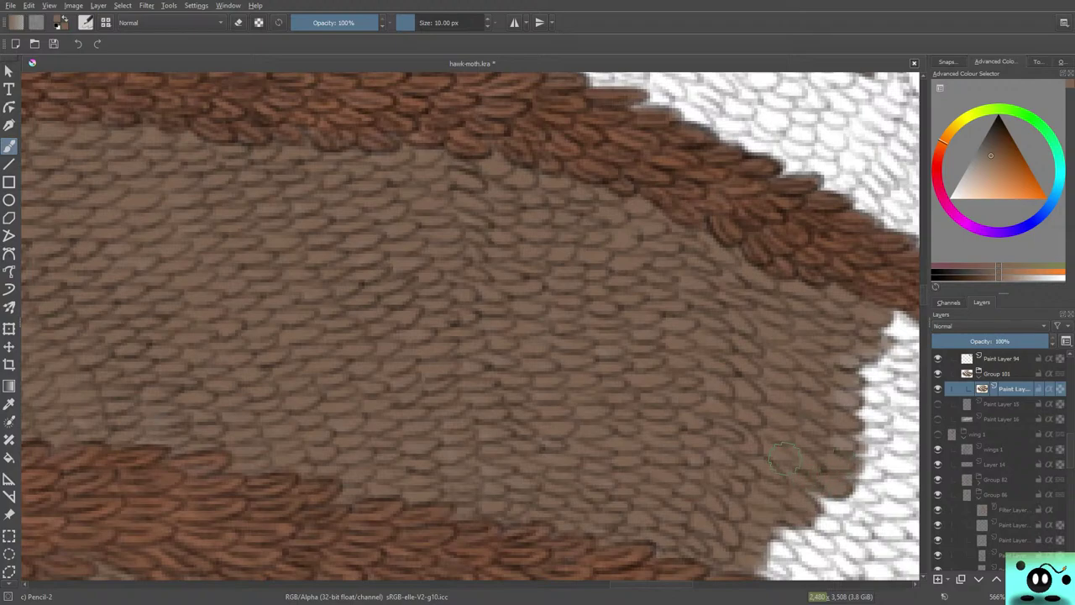
mouse_move(803, 498)
left_mouse_down()
mouse_move(833, 514)
mouse_move(817, 493)
mouse_move(795, 490)
mouse_move(833, 526)
mouse_move(804, 515)
mouse_move(794, 529)
mouse_move(822, 557)
mouse_move(824, 539)
mouse_move(797, 531)
mouse_move(790, 554)
mouse_move(760, 571)
mouse_move(794, 574)
left_mouse_up()
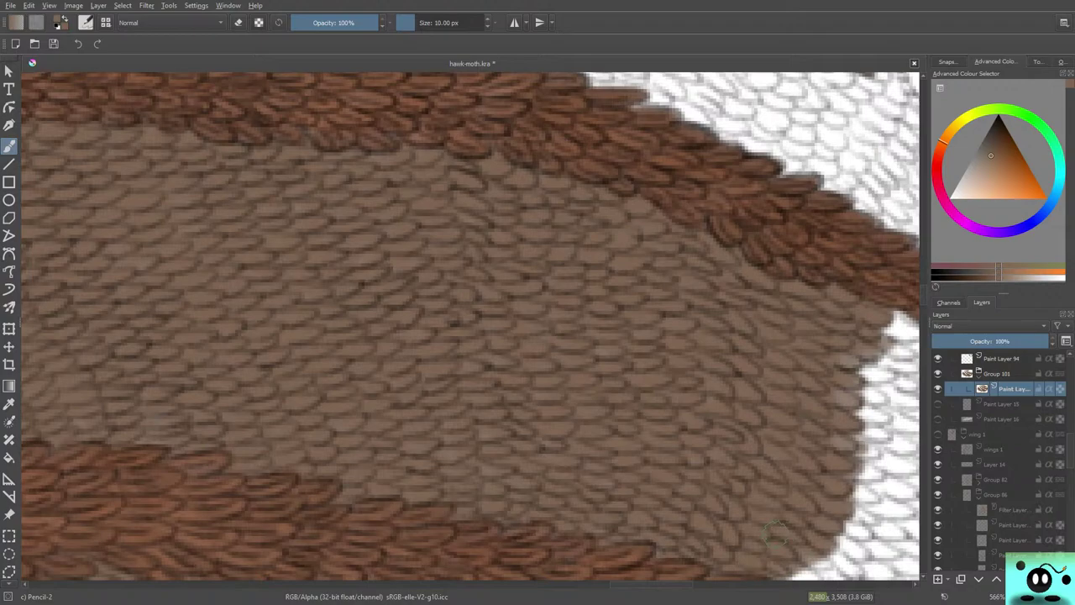
mouse_move(775, 531)
left_mouse_down()
mouse_move(814, 567)
mouse_move(802, 542)
left_mouse_up()
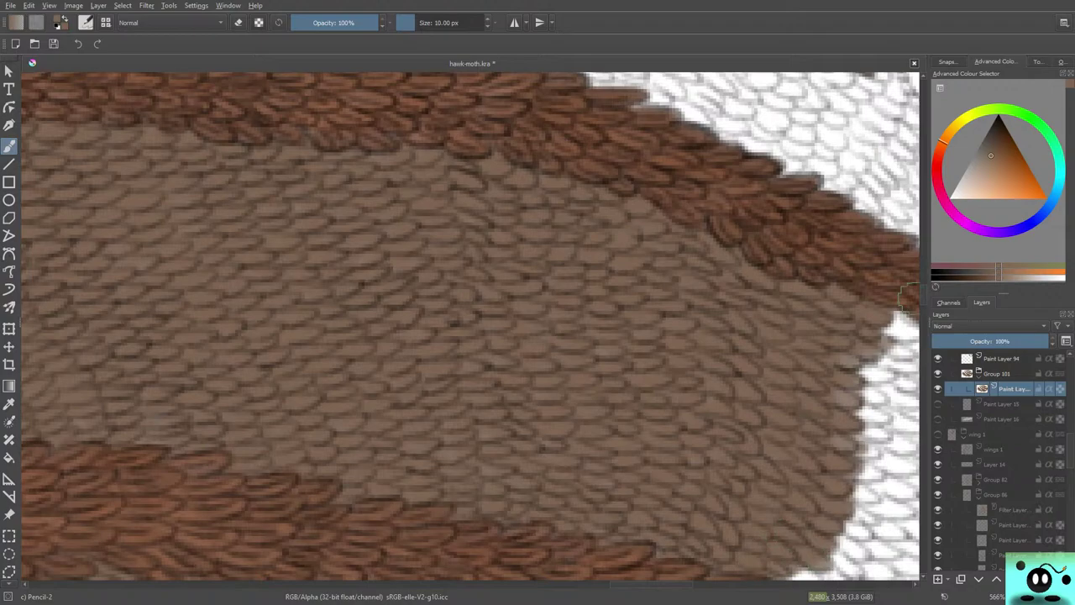
left_click_drag(922, 298, 922, 304)
mouse_move(790, 410)
left_mouse_down()
mouse_move(760, 411)
mouse_move(768, 426)
mouse_move(791, 423)
mouse_move(775, 409)
mouse_move(753, 415)
mouse_move(795, 425)
mouse_move(822, 415)
left_mouse_up()
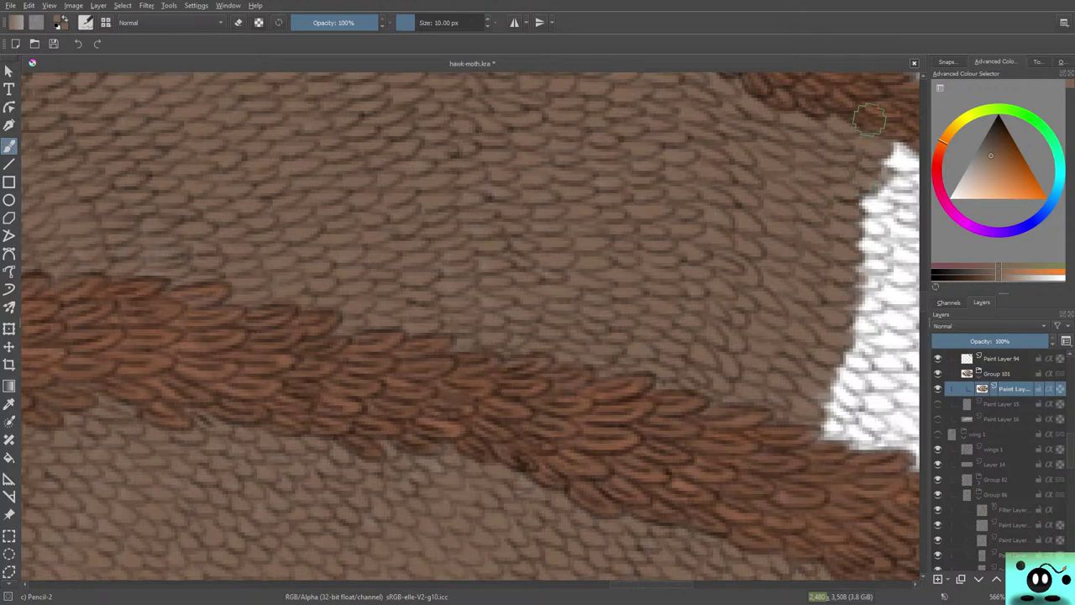
- Paint the white scales directly beneath the upper vein's tip grey-brown, reaching out to the wing's outer edge
left_click_drag(653, 382, 286, 382)
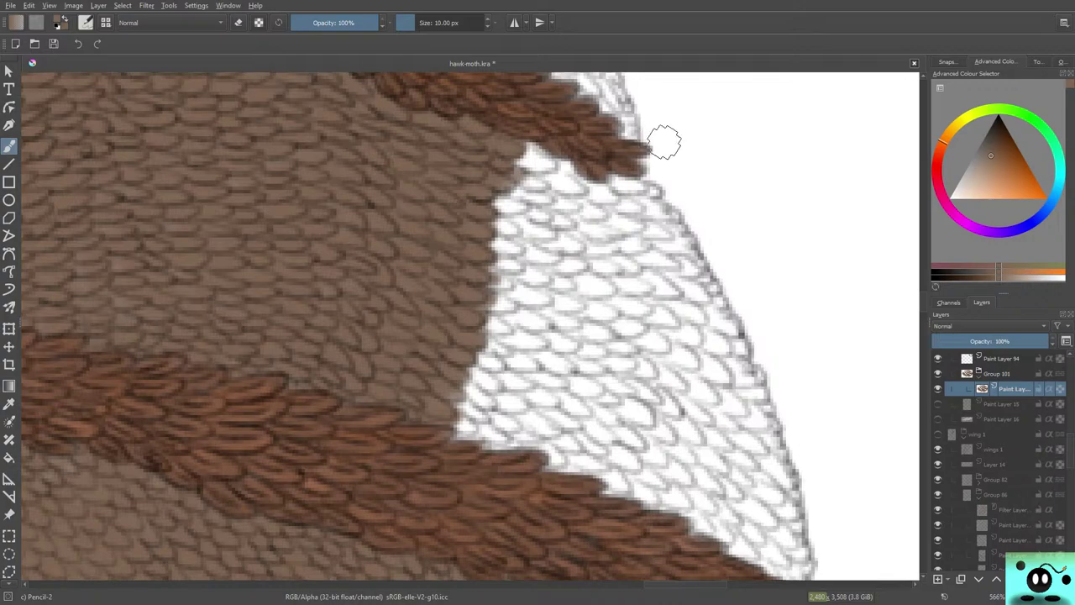
mouse_move(542, 168)
left_mouse_down()
mouse_move(514, 160)
mouse_move(507, 144)
mouse_move(550, 159)
mouse_move(511, 156)
mouse_move(526, 178)
mouse_move(526, 154)
mouse_move(556, 160)
mouse_move(520, 149)
mouse_move(600, 142)
mouse_move(510, 110)
mouse_move(649, 105)
mouse_move(556, 154)
mouse_move(526, 120)
mouse_move(551, 151)
mouse_move(533, 151)
mouse_move(542, 181)
mouse_move(577, 180)
mouse_move(615, 198)
mouse_move(575, 169)
mouse_move(621, 167)
mouse_move(616, 180)
mouse_move(642, 192)
mouse_move(596, 175)
mouse_move(627, 218)
mouse_move(606, 213)
mouse_move(629, 204)
mouse_move(676, 216)
mouse_move(651, 189)
mouse_move(638, 185)
mouse_move(641, 197)
mouse_move(605, 180)
mouse_move(542, 177)
mouse_move(590, 189)
mouse_move(577, 174)
mouse_move(518, 176)
mouse_move(528, 166)
mouse_move(550, 168)
mouse_move(511, 190)
mouse_move(504, 176)
mouse_move(526, 172)
mouse_move(503, 201)
mouse_move(567, 160)
mouse_move(518, 197)
mouse_move(548, 197)
mouse_move(532, 192)
mouse_move(479, 209)
mouse_move(471, 239)
mouse_move(476, 229)
mouse_move(588, 214)
mouse_move(466, 251)
left_mouse_up()
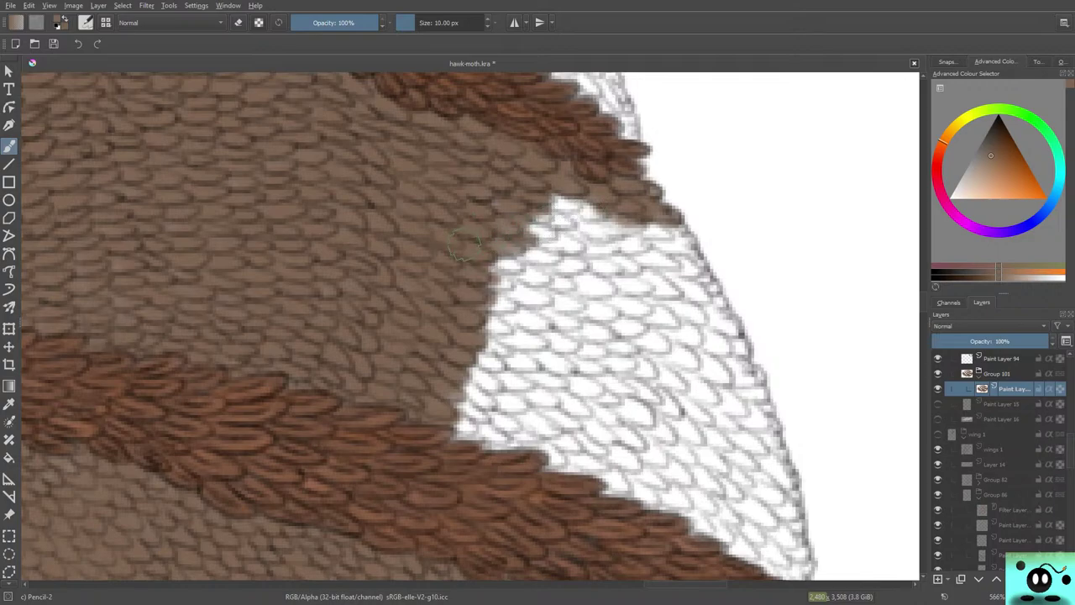
mouse_move(612, 210)
left_mouse_down()
mouse_move(555, 234)
mouse_move(537, 195)
mouse_move(547, 225)
mouse_move(526, 227)
mouse_move(565, 213)
mouse_move(558, 199)
mouse_move(484, 208)
mouse_move(537, 179)
mouse_move(573, 195)
mouse_move(549, 210)
mouse_move(604, 216)
mouse_move(591, 206)
mouse_move(584, 238)
mouse_move(596, 231)
mouse_move(562, 236)
left_mouse_up()
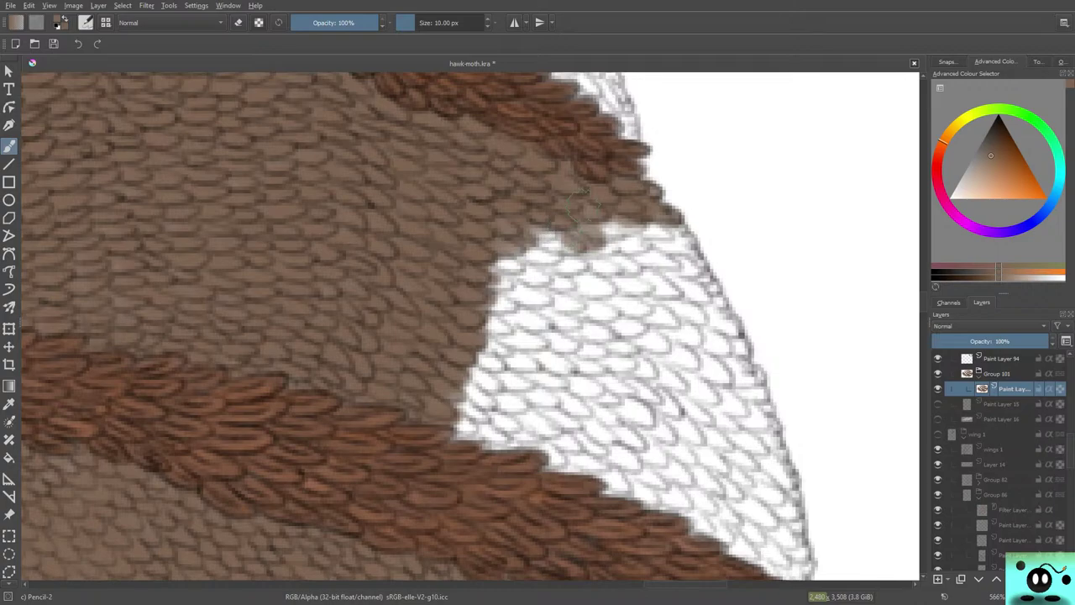
mouse_move(579, 198)
left_mouse_down()
mouse_move(577, 250)
mouse_move(560, 254)
mouse_move(568, 220)
mouse_move(514, 237)
mouse_move(502, 225)
mouse_move(552, 238)
mouse_move(550, 249)
mouse_move(523, 248)
left_mouse_up()
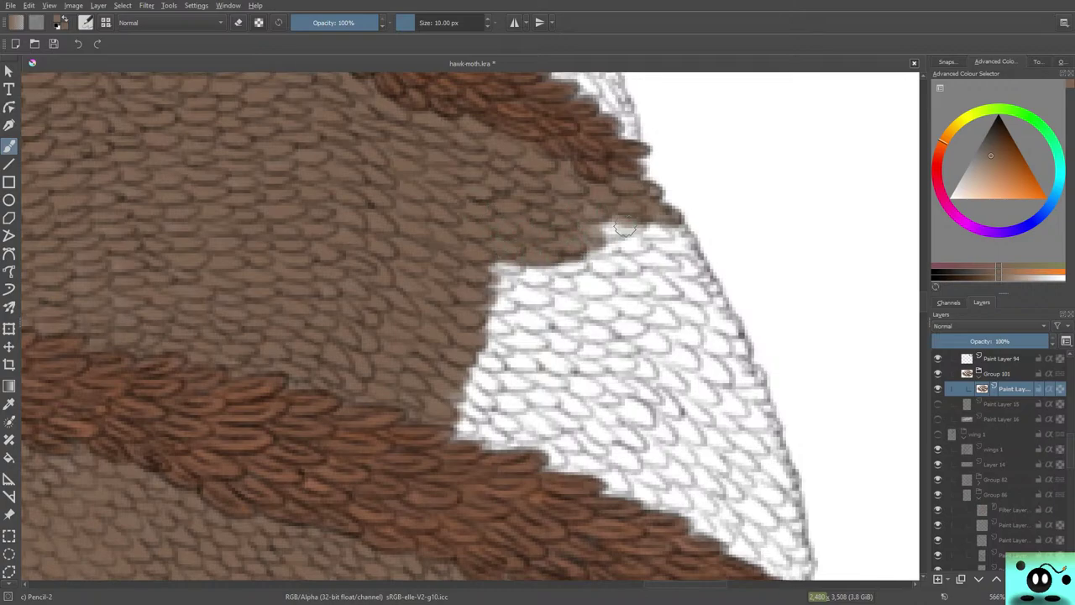
left_click_drag(624, 229, 589, 228)
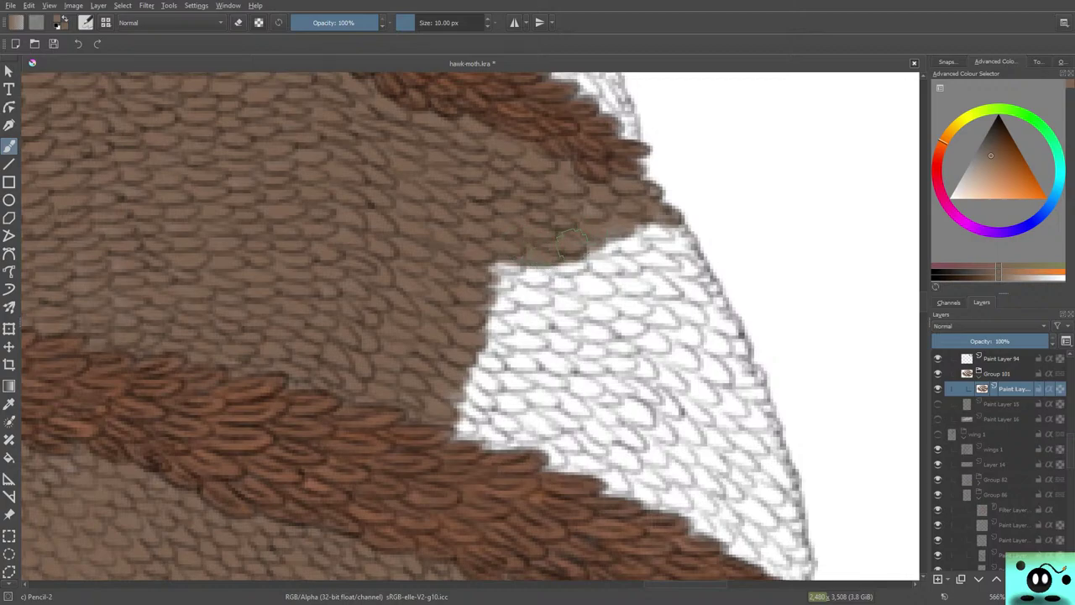
mouse_move(571, 243)
left_mouse_down()
mouse_move(651, 228)
mouse_move(613, 220)
mouse_move(616, 243)
mouse_move(688, 235)
mouse_move(651, 237)
mouse_move(663, 248)
mouse_move(685, 235)
mouse_move(629, 225)
mouse_move(600, 232)
mouse_move(661, 247)
mouse_move(600, 267)
mouse_move(671, 267)
mouse_move(586, 252)
mouse_move(627, 227)
mouse_move(585, 258)
mouse_move(564, 246)
mouse_move(573, 221)
left_mouse_up()
mouse_move(507, 225)
left_mouse_down()
mouse_move(574, 262)
mouse_move(579, 275)
mouse_move(530, 277)
mouse_move(547, 288)
mouse_move(472, 263)
left_mouse_up()
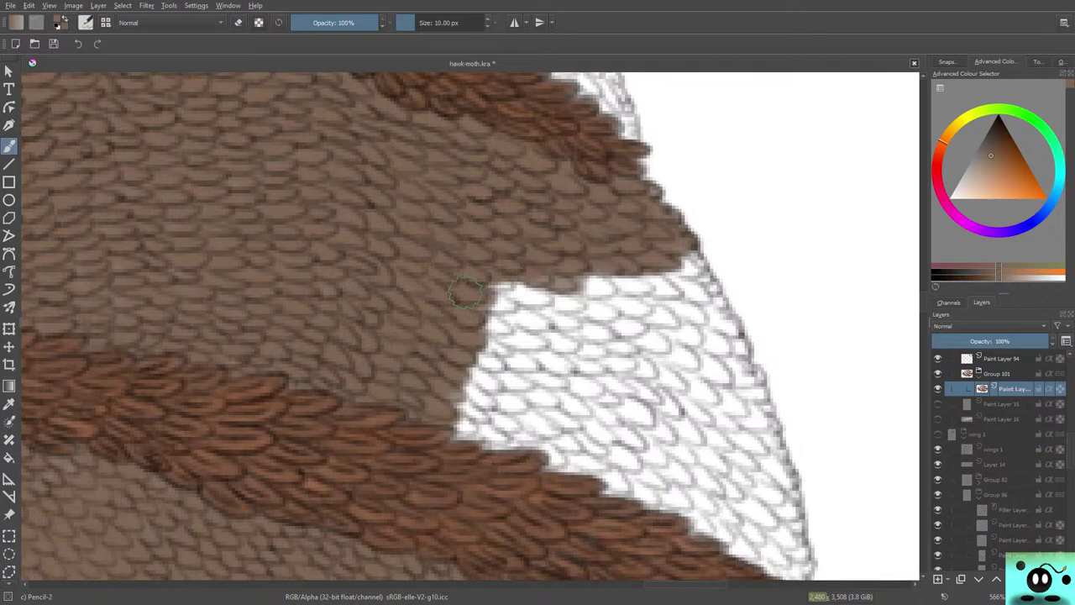
- Continue the grey-brown across the inner part of the remaining white patch, from the outer edge diagonally down to the lower vein
mouse_move(514, 269)
left_mouse_down()
mouse_move(498, 295)
mouse_move(478, 297)
mouse_move(548, 284)
mouse_move(530, 302)
mouse_move(472, 310)
left_mouse_up()
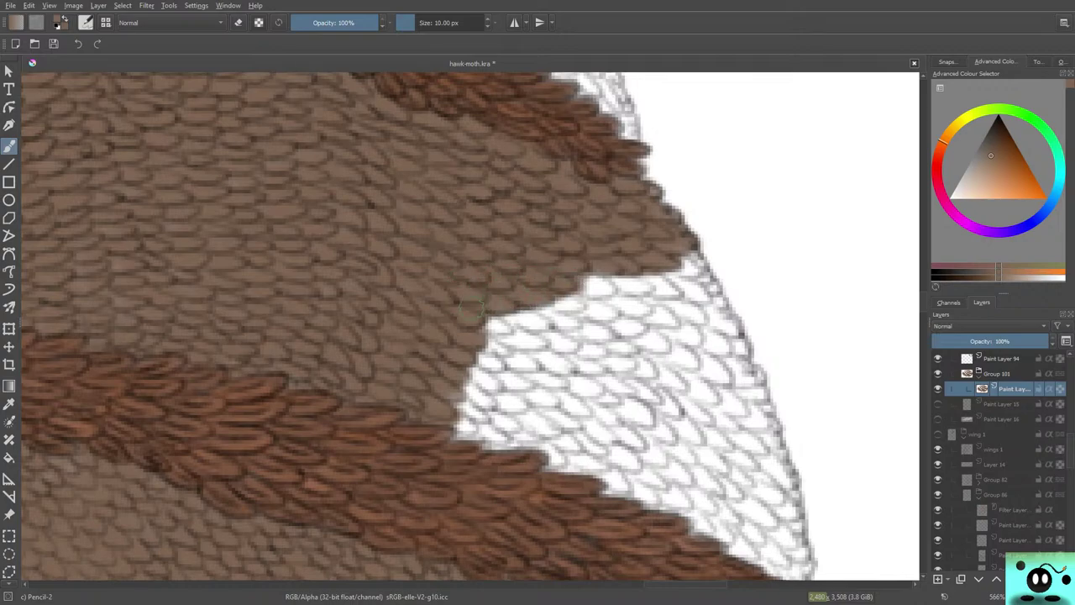
mouse_move(537, 307)
left_mouse_down()
mouse_move(512, 325)
mouse_move(472, 320)
mouse_move(500, 335)
mouse_move(550, 316)
mouse_move(491, 324)
mouse_move(502, 333)
mouse_move(523, 307)
mouse_move(575, 323)
mouse_move(533, 309)
mouse_move(589, 302)
mouse_move(601, 287)
mouse_move(567, 283)
mouse_move(595, 302)
mouse_move(624, 284)
mouse_move(567, 281)
mouse_move(559, 306)
mouse_move(577, 314)
mouse_move(528, 334)
left_mouse_up()
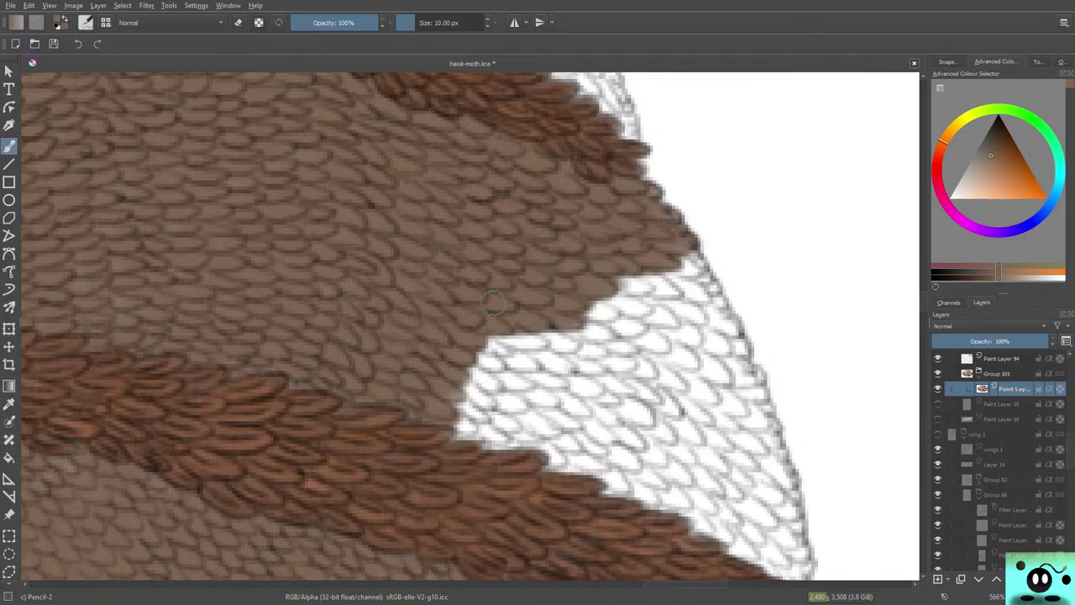
mouse_move(638, 286)
left_mouse_down()
mouse_move(663, 289)
mouse_move(642, 298)
mouse_move(613, 279)
mouse_move(638, 259)
mouse_move(679, 300)
mouse_move(698, 301)
mouse_move(705, 281)
mouse_move(710, 304)
mouse_move(717, 284)
mouse_move(676, 260)
left_mouse_up()
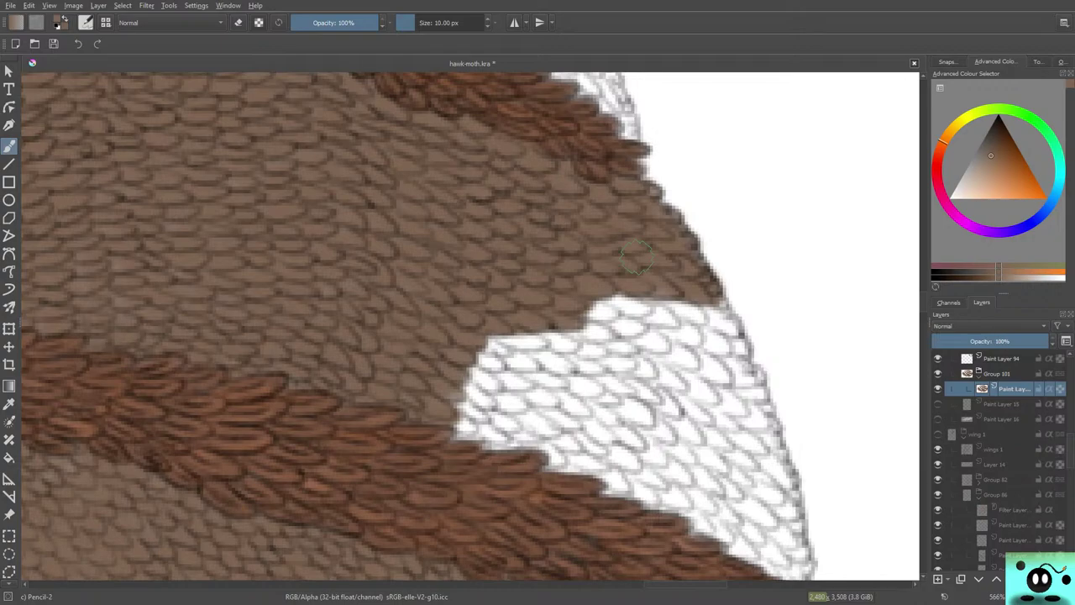
mouse_move(636, 258)
left_mouse_down()
mouse_move(619, 308)
mouse_move(614, 299)
mouse_move(633, 307)
mouse_move(589, 310)
mouse_move(609, 319)
mouse_move(545, 335)
mouse_move(607, 334)
mouse_move(520, 335)
mouse_move(575, 348)
mouse_move(547, 357)
mouse_move(485, 345)
mouse_move(503, 333)
mouse_move(451, 354)
mouse_move(476, 364)
mouse_move(458, 339)
mouse_move(488, 341)
mouse_move(502, 362)
mouse_move(541, 367)
mouse_move(533, 377)
mouse_move(455, 354)
left_mouse_up()
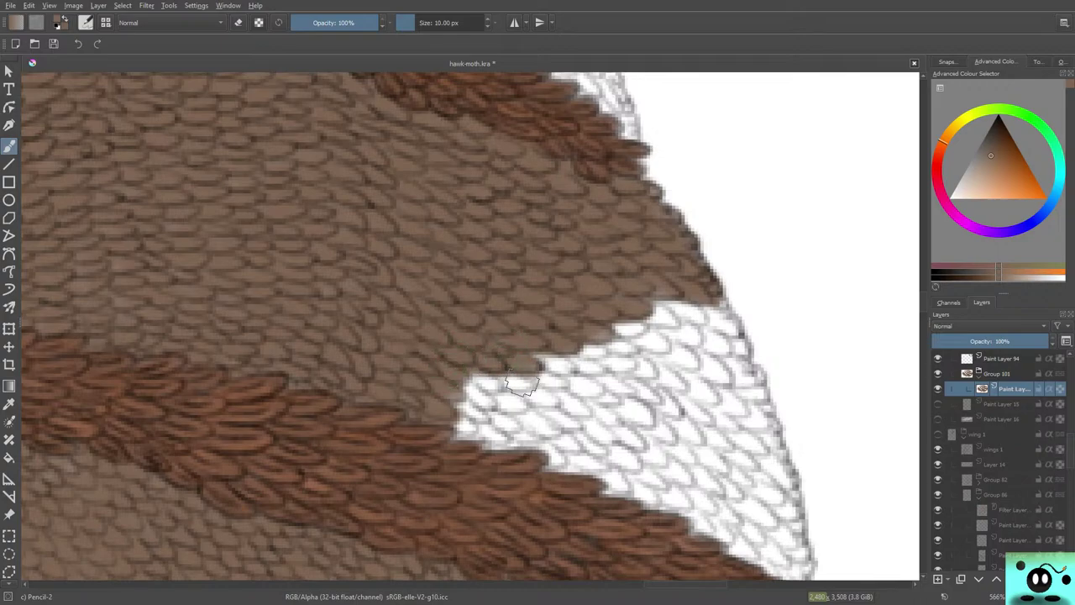
mouse_move(520, 383)
left_mouse_down()
mouse_move(478, 388)
mouse_move(508, 379)
mouse_move(475, 395)
mouse_move(495, 403)
mouse_move(462, 413)
mouse_move(474, 416)
mouse_move(466, 424)
mouse_move(453, 412)
mouse_move(470, 441)
mouse_move(445, 430)
left_mouse_up()
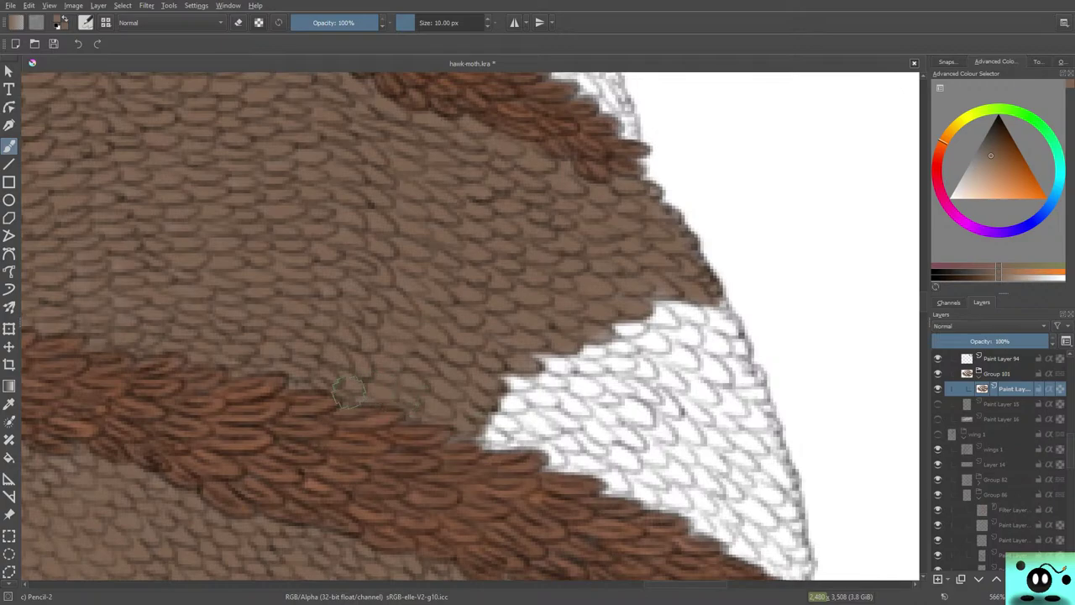
- Colour the white scales grey-brown through the middle of the patch and down along the wing's curved outer edge
mouse_move(634, 326)
left_mouse_down()
mouse_move(608, 334)
mouse_move(633, 342)
mouse_move(580, 345)
mouse_move(586, 362)
mouse_move(600, 357)
mouse_move(541, 360)
mouse_move(566, 361)
mouse_move(511, 377)
mouse_move(568, 381)
mouse_move(545, 392)
mouse_move(484, 382)
mouse_move(524, 368)
mouse_move(497, 383)
mouse_move(516, 403)
mouse_move(501, 415)
mouse_move(486, 408)
mouse_move(518, 429)
mouse_move(484, 426)
mouse_move(495, 440)
mouse_move(486, 444)
mouse_move(466, 419)
mouse_move(475, 423)
mouse_move(461, 439)
mouse_move(481, 437)
mouse_move(448, 429)
mouse_move(555, 416)
mouse_move(509, 438)
mouse_move(529, 447)
mouse_move(537, 439)
mouse_move(483, 433)
mouse_move(529, 425)
mouse_move(503, 414)
mouse_move(537, 406)
mouse_move(514, 415)
mouse_move(514, 389)
mouse_move(540, 394)
mouse_move(517, 384)
mouse_move(581, 396)
mouse_move(568, 407)
mouse_move(597, 387)
mouse_move(592, 411)
mouse_move(554, 408)
mouse_move(592, 392)
mouse_move(576, 381)
mouse_move(626, 388)
mouse_move(597, 372)
mouse_move(625, 363)
mouse_move(601, 363)
mouse_move(647, 357)
mouse_move(626, 380)
mouse_move(642, 348)
left_mouse_up()
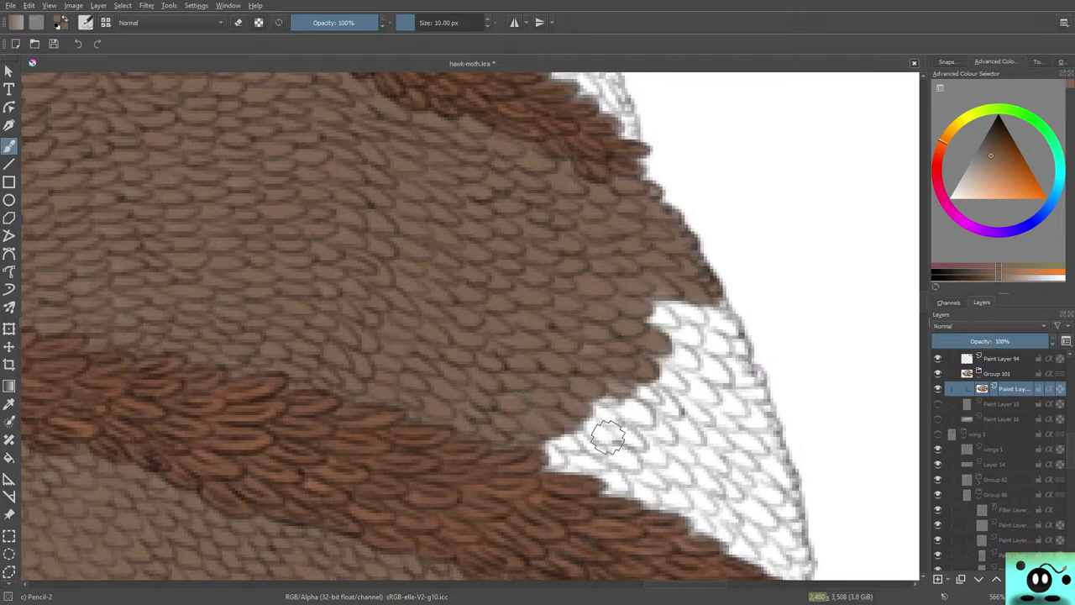
mouse_move(654, 321)
left_mouse_down()
mouse_move(679, 312)
mouse_move(684, 330)
mouse_move(697, 319)
mouse_move(735, 332)
mouse_move(704, 313)
mouse_move(730, 326)
mouse_move(727, 294)
left_mouse_up()
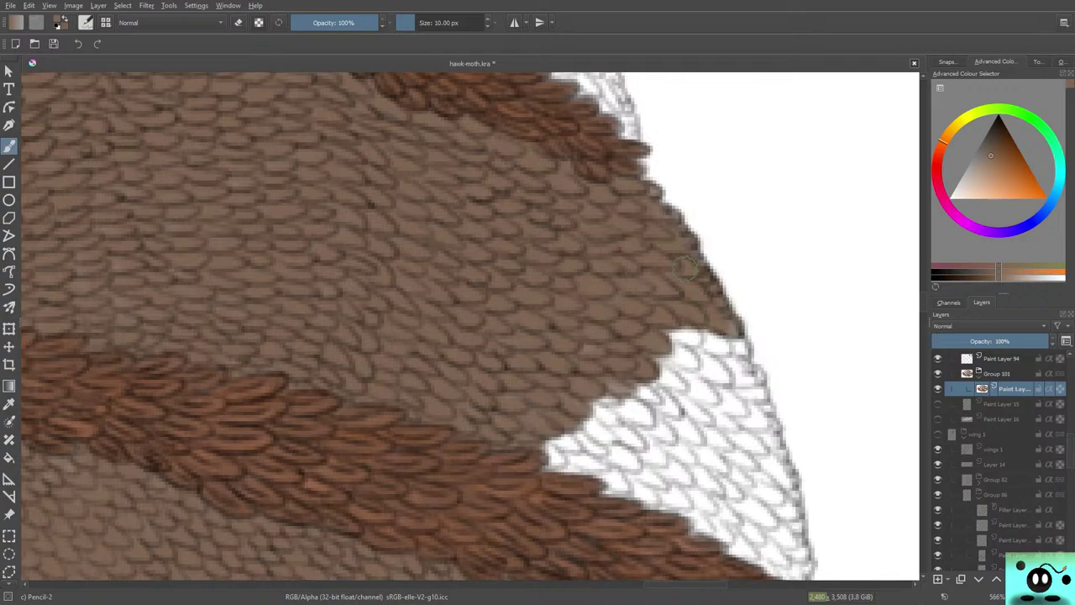
mouse_move(715, 334)
left_mouse_down()
mouse_move(735, 308)
mouse_move(724, 293)
mouse_move(720, 339)
mouse_move(744, 358)
mouse_move(744, 379)
mouse_move(760, 373)
mouse_move(769, 427)
mouse_move(674, 355)
mouse_move(720, 365)
mouse_move(688, 335)
mouse_move(705, 357)
mouse_move(712, 336)
mouse_move(681, 334)
mouse_move(678, 348)
mouse_move(692, 333)
mouse_move(665, 334)
mouse_move(685, 363)
mouse_move(641, 388)
left_mouse_up()
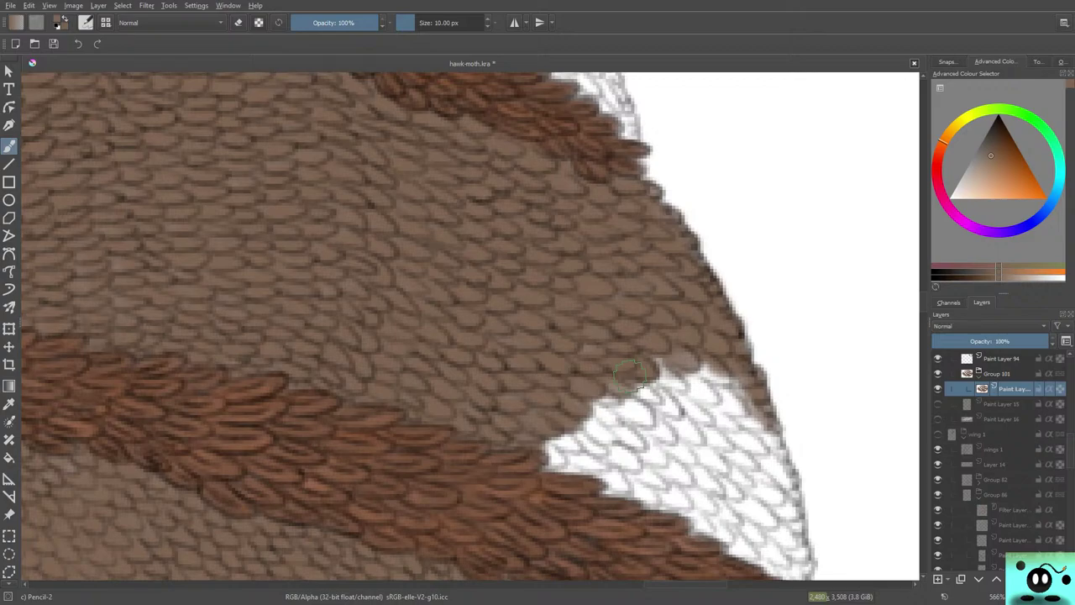
mouse_move(687, 359)
left_mouse_down()
mouse_move(636, 364)
mouse_move(682, 374)
mouse_move(668, 393)
mouse_move(682, 395)
mouse_move(617, 385)
mouse_move(633, 381)
mouse_move(678, 408)
mouse_move(637, 401)
mouse_move(616, 409)
mouse_move(638, 418)
mouse_move(609, 412)
mouse_move(646, 421)
mouse_move(640, 404)
mouse_move(568, 401)
mouse_move(612, 400)
mouse_move(586, 410)
mouse_move(629, 431)
mouse_move(593, 399)
mouse_move(618, 433)
mouse_move(643, 441)
mouse_move(609, 400)
left_mouse_up()
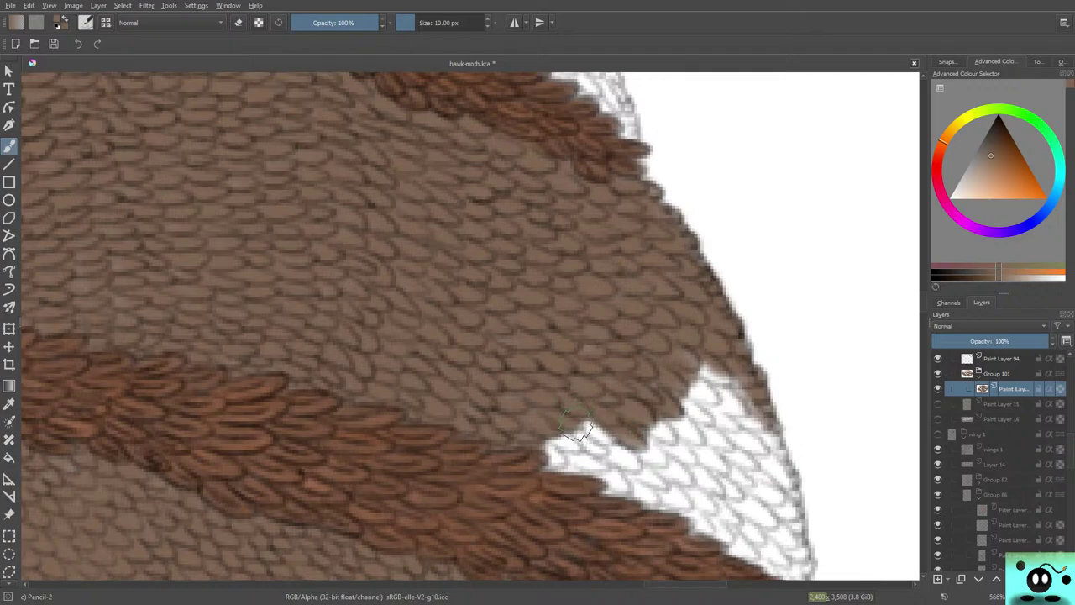
- Fill the white scales bordering the top of the lower vein with grey-brown, narrowing the uncoloured patch to the wing's outer corner
mouse_move(618, 384)
left_mouse_down()
mouse_move(579, 433)
mouse_move(613, 445)
mouse_move(571, 428)
mouse_move(625, 451)
mouse_move(586, 438)
left_mouse_up()
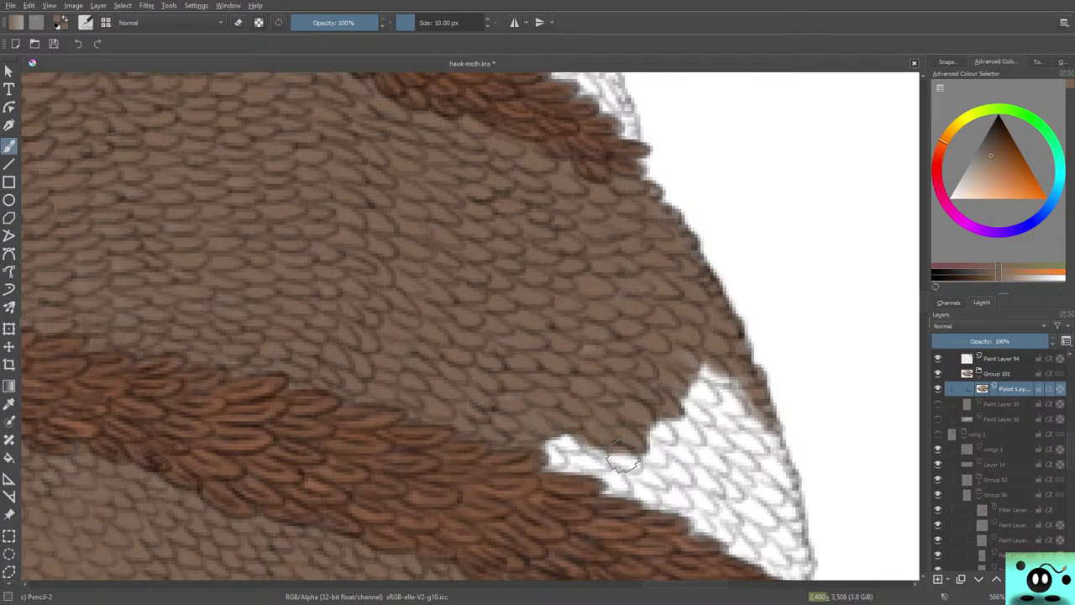
mouse_move(622, 459)
left_mouse_down()
mouse_move(562, 444)
mouse_move(567, 433)
mouse_move(554, 447)
mouse_move(586, 454)
mouse_move(544, 463)
mouse_move(617, 481)
mouse_move(605, 469)
mouse_move(640, 460)
left_mouse_up()
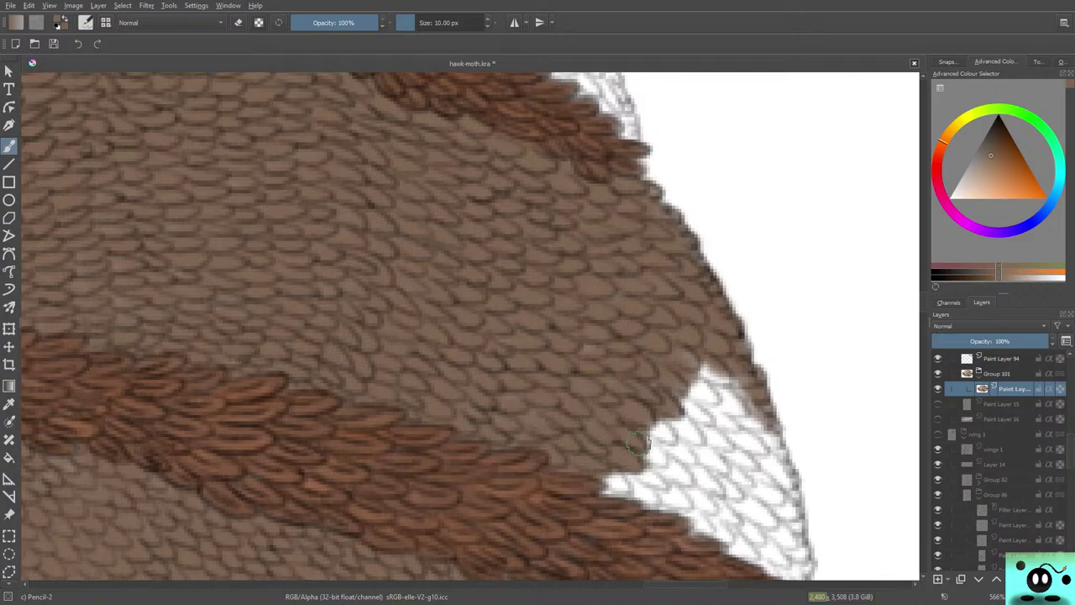
mouse_move(642, 444)
left_mouse_down()
mouse_move(609, 404)
mouse_move(623, 422)
mouse_move(650, 420)
mouse_move(656, 435)
mouse_move(650, 418)
mouse_move(696, 439)
mouse_move(679, 389)
mouse_move(725, 382)
mouse_move(695, 351)
left_mouse_up()
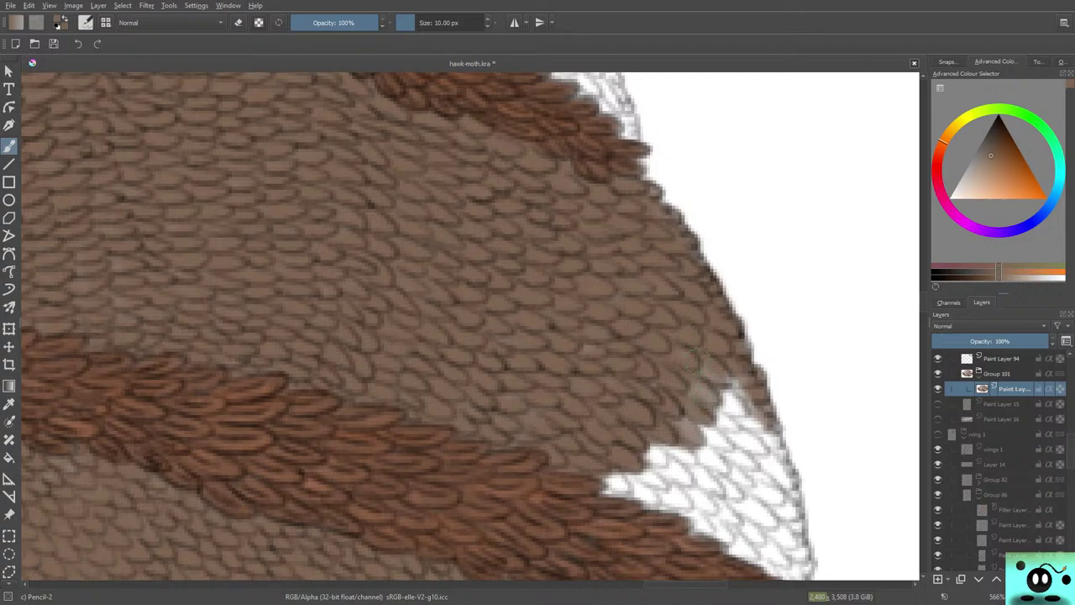
left_click_drag(716, 396, 705, 368)
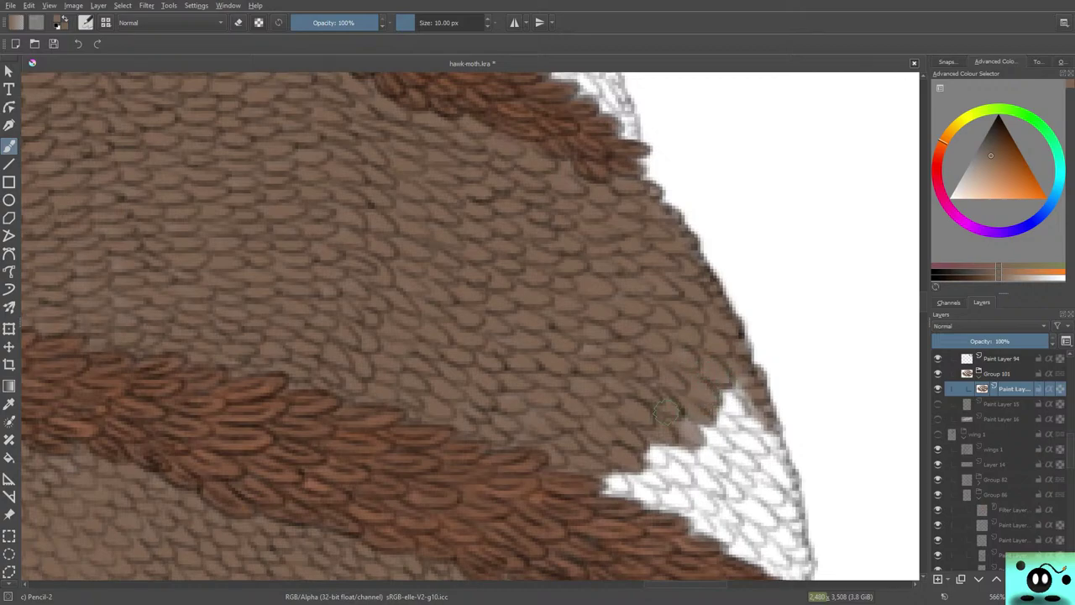
mouse_move(654, 417)
left_mouse_down()
mouse_move(681, 439)
mouse_move(706, 438)
mouse_move(665, 426)
mouse_move(667, 445)
mouse_move(692, 460)
mouse_move(662, 448)
mouse_move(675, 439)
mouse_move(673, 459)
mouse_move(664, 446)
mouse_move(645, 448)
mouse_move(663, 464)
mouse_move(631, 451)
left_mouse_up()
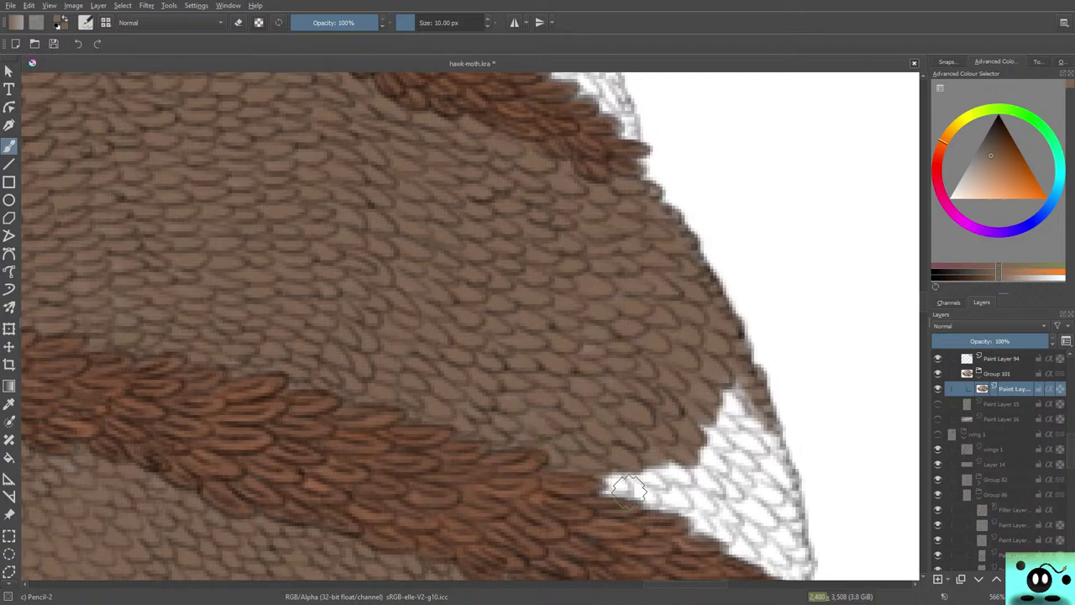
mouse_move(678, 475)
left_mouse_down()
mouse_move(634, 440)
mouse_move(655, 480)
mouse_move(645, 481)
mouse_move(659, 487)
mouse_move(639, 461)
mouse_move(617, 459)
mouse_move(617, 480)
mouse_move(588, 481)
mouse_move(616, 482)
mouse_move(592, 481)
mouse_move(603, 472)
mouse_move(653, 498)
mouse_move(616, 470)
mouse_move(618, 480)
mouse_move(688, 502)
mouse_move(691, 493)
mouse_move(665, 513)
mouse_move(622, 495)
left_mouse_up()
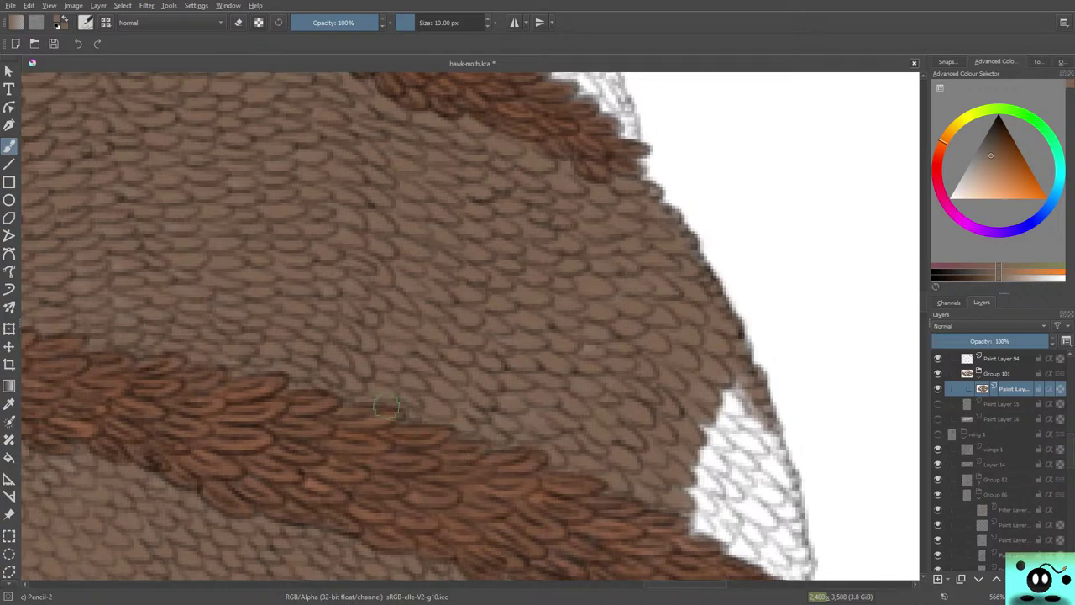
- Fill the last white scales in the corner where the lower vein meets the wing's outer edge with grey-brown
mouse_move(702, 523)
left_mouse_down()
mouse_move(711, 492)
mouse_move(713, 508)
mouse_move(709, 470)
mouse_move(705, 479)
mouse_move(684, 456)
mouse_move(724, 471)
mouse_move(703, 431)
mouse_move(728, 424)
mouse_move(731, 388)
mouse_move(739, 440)
mouse_move(758, 401)
mouse_move(764, 453)
mouse_move(728, 385)
left_mouse_up()
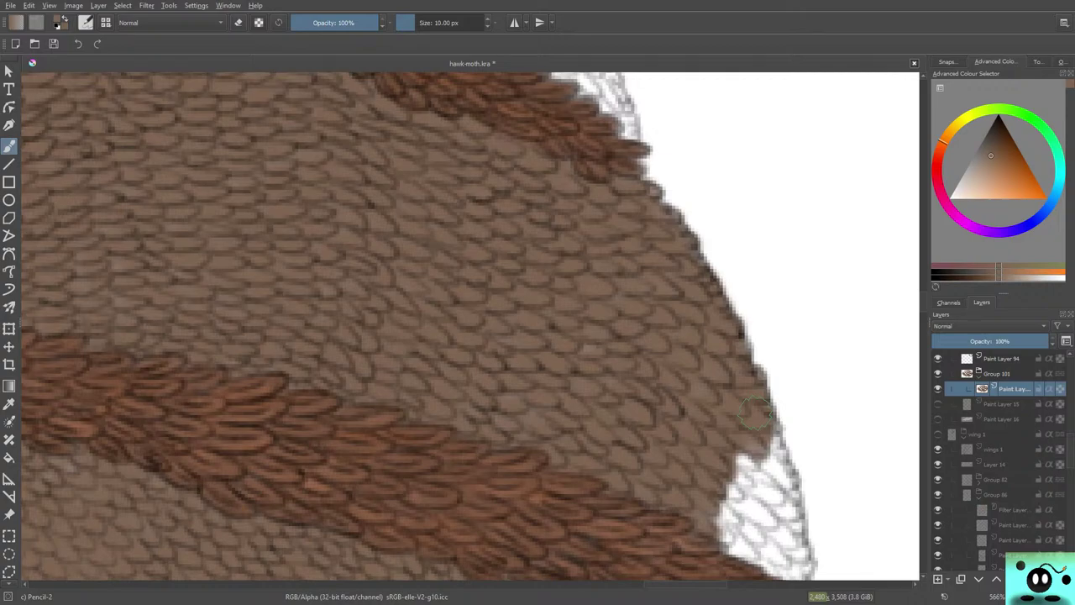
mouse_move(773, 445)
left_mouse_down()
mouse_move(763, 414)
mouse_move(791, 487)
mouse_move(786, 521)
mouse_move(780, 504)
mouse_move(792, 559)
mouse_move(812, 567)
mouse_move(772, 563)
mouse_move(763, 544)
mouse_move(762, 476)
mouse_move(750, 481)
mouse_move(785, 491)
mouse_move(728, 451)
mouse_move(738, 500)
mouse_move(776, 513)
mouse_move(730, 508)
mouse_move(737, 474)
left_mouse_up()
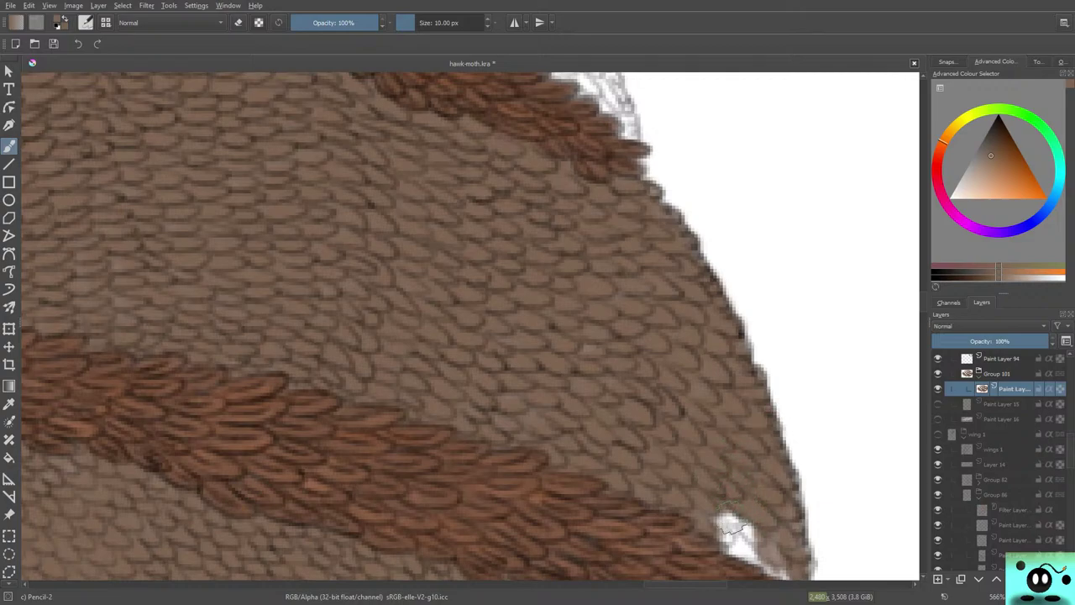
mouse_move(728, 517)
left_mouse_down()
mouse_move(749, 554)
mouse_move(729, 530)
left_mouse_up()
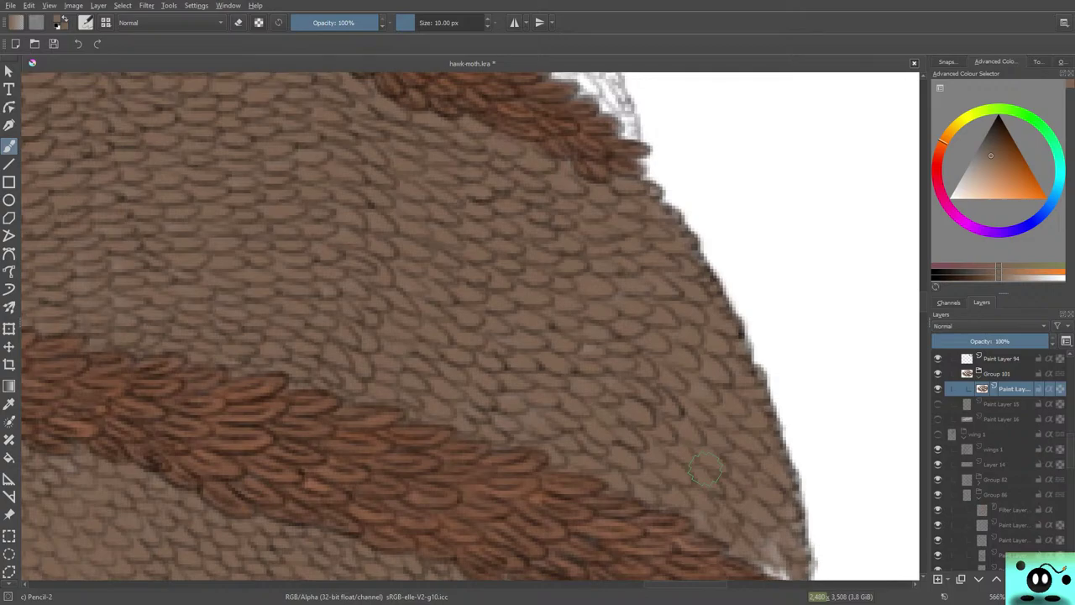
left_click_drag(471, 411, 472, 247)
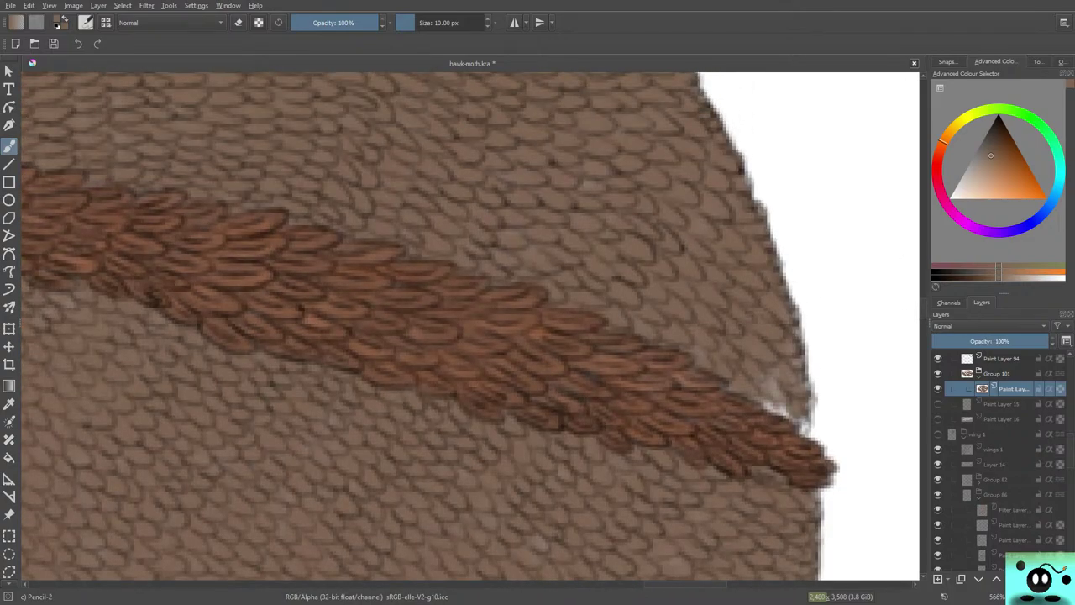
mouse_move(752, 392)
left_mouse_down()
mouse_move(788, 393)
mouse_move(798, 424)
left_mouse_up()
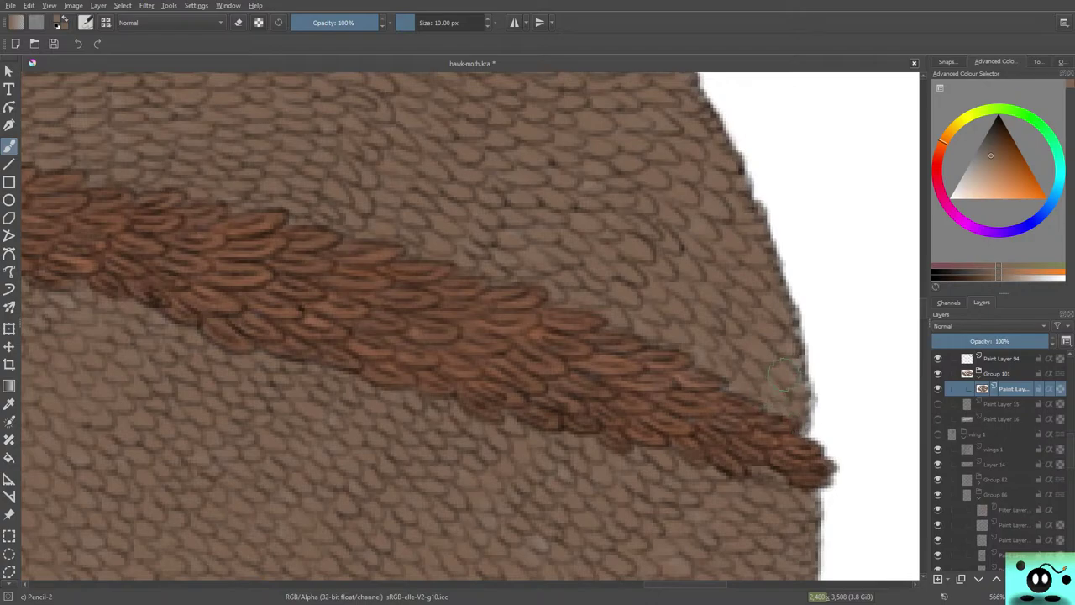
left_click_drag(782, 374, 801, 400)
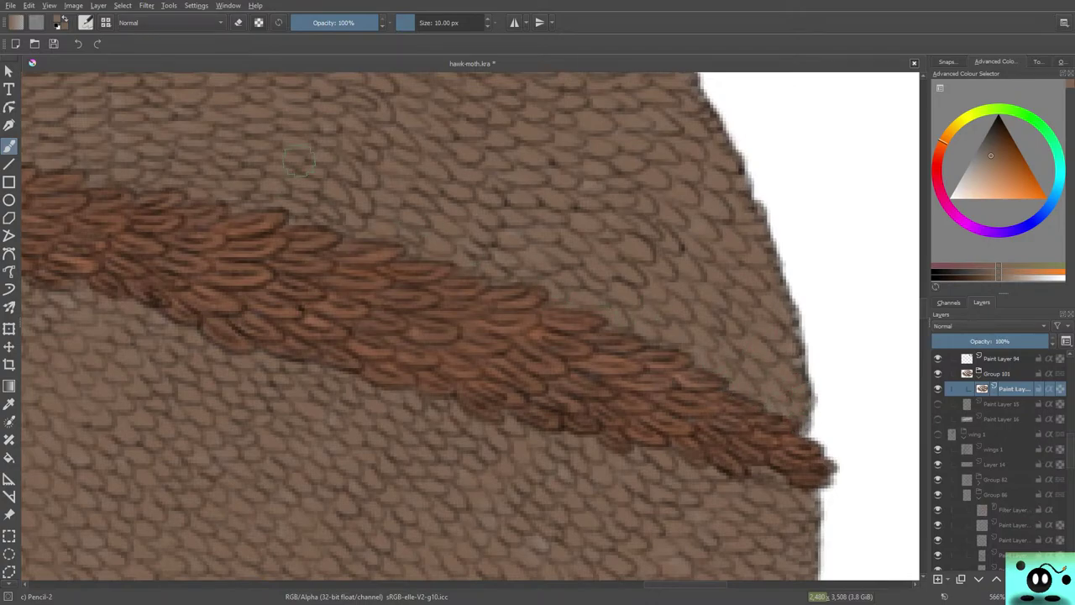
scroll(471, 328, "up", 10)
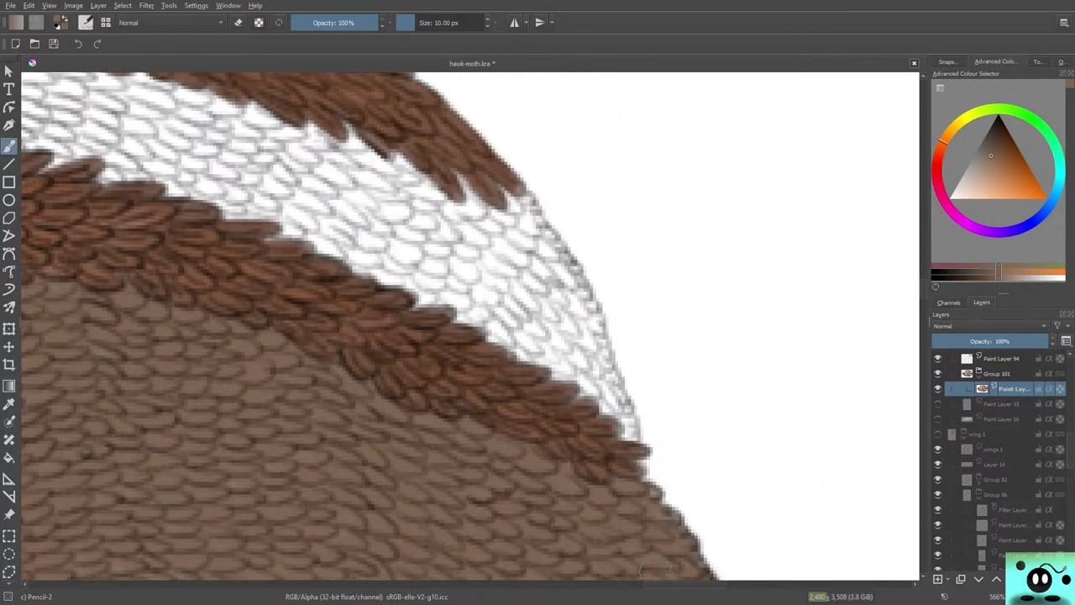
- Colour the white scales grey-brown at the pointed inner end of the next white band, keeping the surrounding dark brown scales clean
left_click_drag(656, 584, 459, 583)
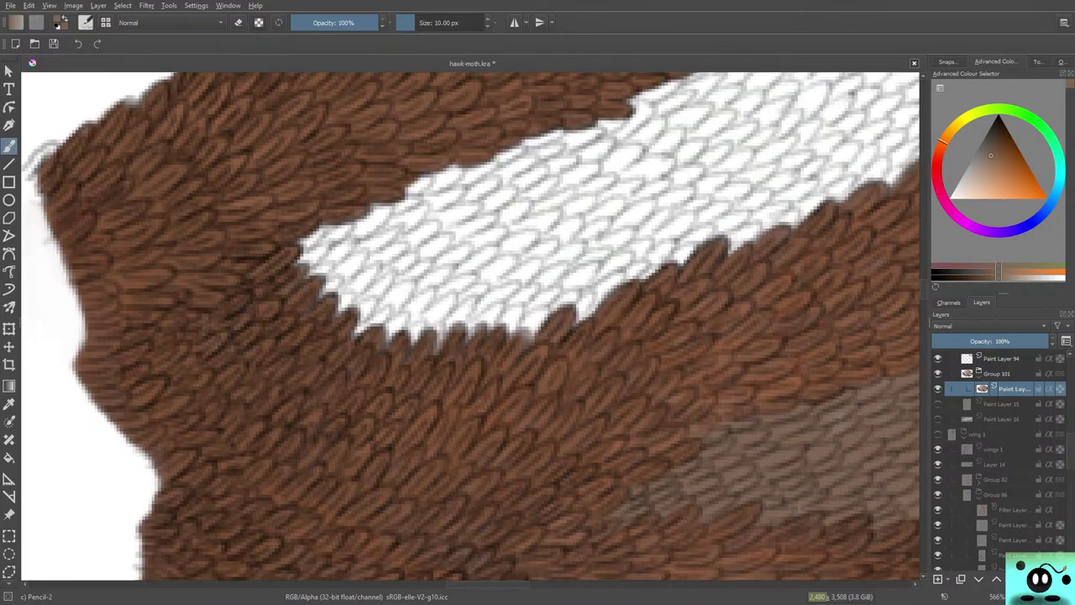
mouse_move(522, 326)
left_mouse_down()
mouse_move(564, 314)
mouse_move(529, 338)
mouse_move(566, 311)
mouse_move(540, 300)
mouse_move(503, 324)
mouse_move(533, 291)
mouse_move(445, 338)
mouse_move(482, 283)
mouse_move(431, 312)
mouse_move(424, 338)
mouse_move(460, 329)
mouse_move(518, 277)
mouse_move(507, 340)
mouse_move(449, 335)
mouse_move(455, 326)
mouse_move(438, 304)
mouse_move(370, 323)
mouse_move(409, 298)
mouse_move(387, 287)
mouse_move(336, 320)
mouse_move(342, 313)
mouse_move(371, 331)
mouse_move(346, 319)
mouse_move(365, 277)
mouse_move(322, 294)
mouse_move(332, 256)
mouse_move(287, 277)
mouse_move(312, 262)
mouse_move(310, 228)
mouse_move(378, 181)
mouse_move(306, 242)
mouse_move(392, 199)
mouse_move(301, 263)
mouse_move(357, 243)
mouse_move(348, 267)
mouse_move(315, 275)
mouse_move(392, 252)
mouse_move(315, 290)
mouse_move(410, 250)
mouse_move(346, 277)
mouse_move(341, 304)
mouse_move(315, 288)
left_mouse_up()
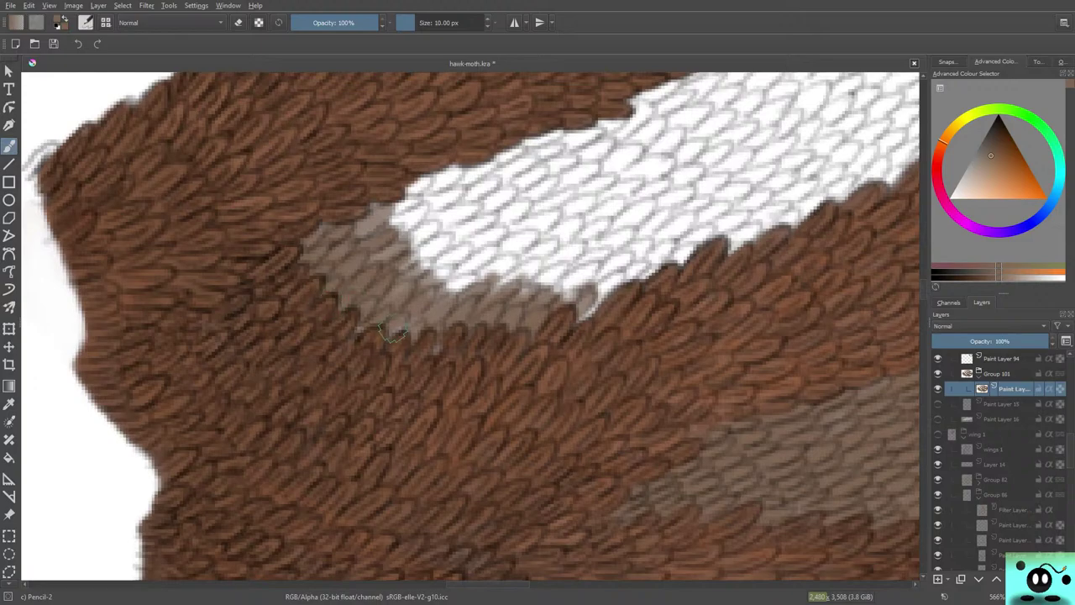
key("ctrl+z")
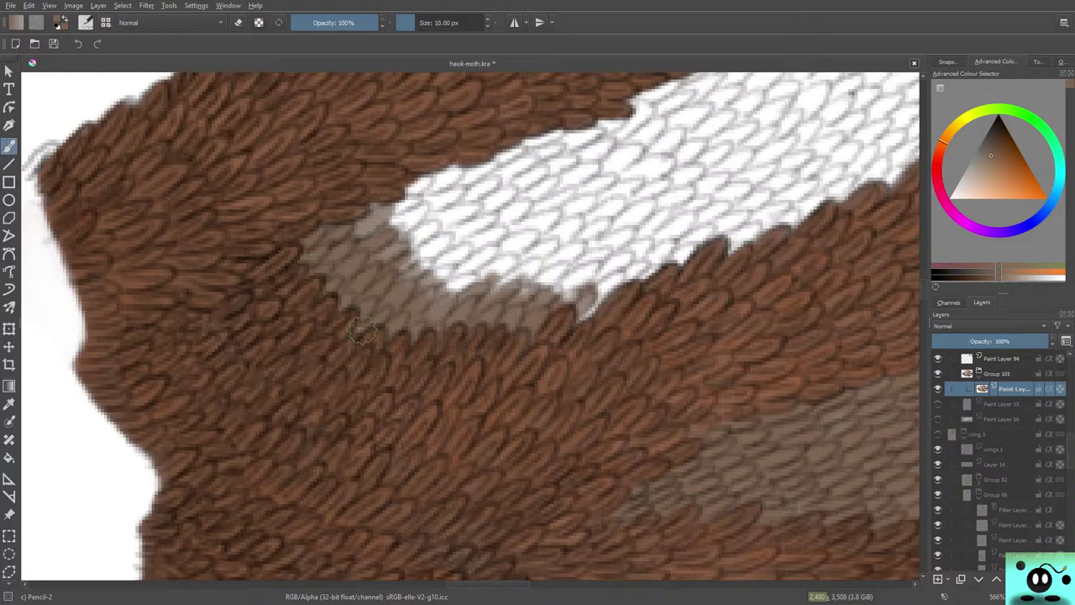
mouse_move(385, 315)
left_mouse_down()
mouse_move(382, 252)
mouse_move(420, 286)
mouse_move(436, 244)
mouse_move(359, 318)
left_mouse_up()
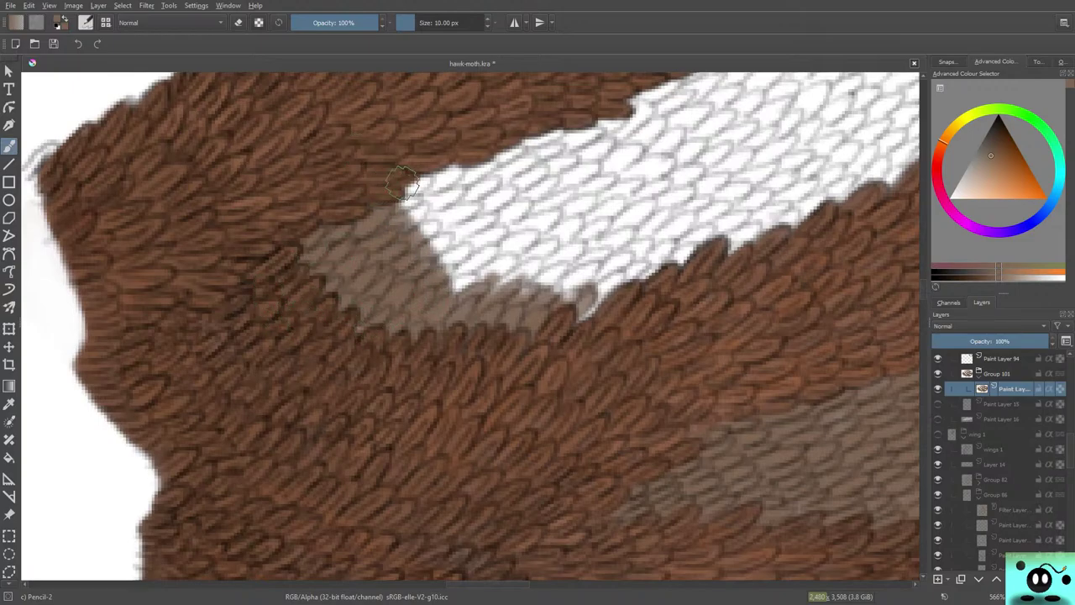
- Extend the grey-brown from the band's inner tip across its full width, between the dark brown scales above and below
mouse_move(441, 181)
left_mouse_down()
mouse_move(380, 223)
mouse_move(420, 202)
mouse_move(390, 198)
mouse_move(432, 235)
mouse_move(407, 239)
mouse_move(457, 228)
mouse_move(424, 252)
mouse_move(469, 252)
mouse_move(461, 265)
mouse_move(478, 269)
mouse_move(492, 240)
mouse_move(470, 268)
mouse_move(504, 261)
mouse_move(492, 282)
mouse_move(534, 256)
mouse_move(504, 282)
mouse_move(550, 277)
mouse_move(557, 262)
mouse_move(592, 273)
mouse_move(579, 294)
mouse_move(609, 277)
mouse_move(598, 307)
mouse_move(607, 267)
left_mouse_up()
mouse_move(433, 160)
left_mouse_down()
mouse_move(443, 193)
mouse_move(391, 202)
mouse_move(453, 164)
mouse_move(408, 198)
mouse_move(448, 172)
mouse_move(418, 186)
mouse_move(450, 186)
mouse_move(443, 175)
mouse_move(453, 184)
mouse_move(436, 207)
mouse_move(459, 188)
mouse_move(440, 204)
mouse_move(438, 189)
mouse_move(393, 200)
mouse_move(427, 172)
mouse_move(446, 186)
mouse_move(441, 215)
mouse_move(465, 207)
mouse_move(425, 237)
mouse_move(437, 202)
mouse_move(442, 217)
mouse_move(425, 229)
mouse_move(485, 215)
mouse_move(479, 238)
mouse_move(430, 250)
left_mouse_up()
mouse_move(444, 205)
left_mouse_down()
mouse_move(482, 241)
mouse_move(451, 260)
mouse_move(507, 227)
mouse_move(506, 245)
mouse_move(478, 261)
mouse_move(528, 236)
mouse_move(466, 256)
left_mouse_up()
mouse_move(514, 217)
left_mouse_down()
mouse_move(537, 244)
mouse_move(560, 240)
mouse_move(546, 247)
mouse_move(584, 248)
mouse_move(523, 279)
left_mouse_up()
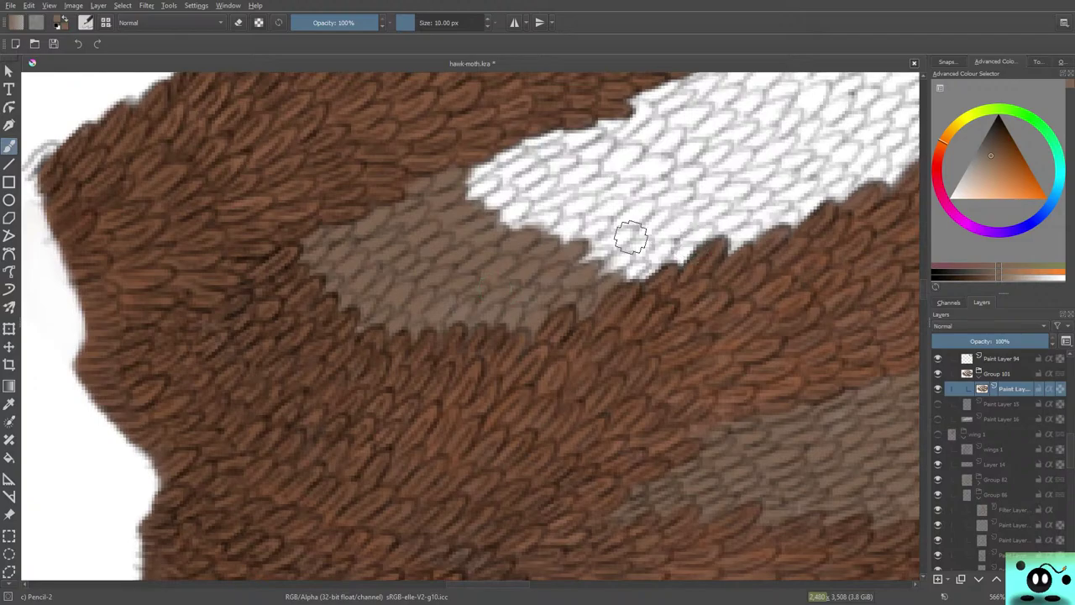
mouse_move(602, 247)
left_mouse_down()
mouse_move(573, 264)
mouse_move(596, 256)
mouse_move(626, 262)
mouse_move(605, 265)
mouse_move(632, 275)
mouse_move(669, 243)
mouse_move(640, 257)
mouse_move(687, 249)
mouse_move(672, 262)
mouse_move(684, 254)
mouse_move(686, 264)
mouse_move(686, 250)
mouse_move(630, 284)
mouse_move(620, 229)
mouse_move(590, 250)
mouse_move(601, 227)
mouse_move(575, 239)
mouse_move(564, 204)
mouse_move(588, 230)
mouse_move(584, 200)
mouse_move(561, 228)
mouse_move(571, 186)
mouse_move(550, 203)
mouse_move(570, 231)
mouse_move(556, 202)
mouse_move(529, 227)
mouse_move(534, 200)
mouse_move(514, 210)
mouse_move(533, 218)
mouse_move(517, 223)
mouse_move(522, 195)
mouse_move(498, 229)
mouse_move(525, 187)
mouse_move(483, 200)
mouse_move(480, 187)
mouse_move(508, 176)
mouse_move(481, 174)
mouse_move(469, 193)
mouse_move(477, 171)
mouse_move(462, 174)
mouse_move(483, 162)
mouse_move(475, 202)
mouse_move(489, 152)
mouse_move(467, 175)
left_mouse_up()
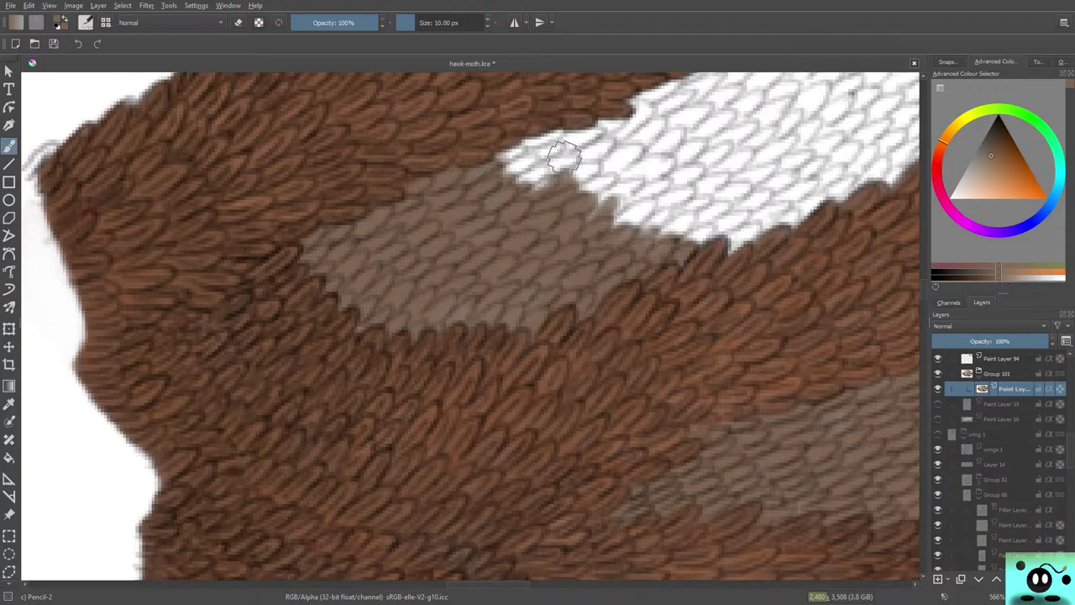
mouse_move(564, 157)
left_mouse_down()
mouse_move(487, 161)
mouse_move(517, 159)
mouse_move(552, 131)
mouse_move(493, 170)
mouse_move(540, 165)
mouse_move(570, 145)
mouse_move(525, 178)
mouse_move(577, 164)
mouse_move(550, 177)
mouse_move(531, 163)
mouse_move(593, 174)
mouse_move(556, 186)
mouse_move(600, 179)
mouse_move(576, 194)
left_mouse_up()
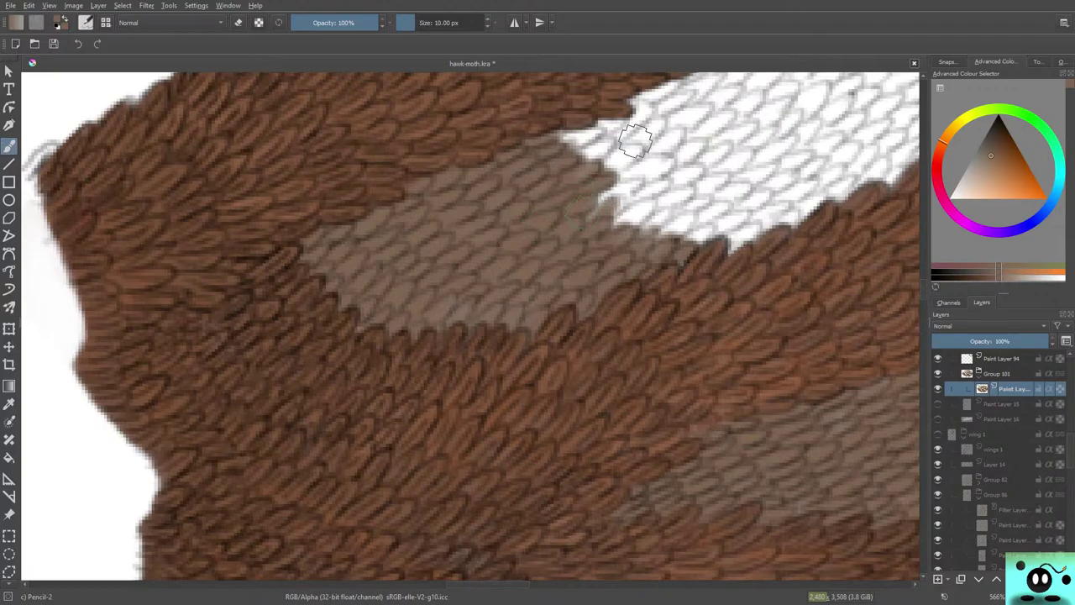
- Fill further white scales with grey-brown along the lower dark brown vein and up to the notch in the band's upper edge
mouse_move(613, 191)
left_mouse_down()
mouse_move(647, 186)
mouse_move(625, 210)
mouse_move(660, 168)
mouse_move(638, 214)
mouse_move(689, 154)
mouse_move(663, 210)
mouse_move(693, 193)
mouse_move(655, 226)
mouse_move(726, 200)
mouse_move(709, 239)
mouse_move(743, 223)
mouse_move(722, 244)
mouse_move(710, 229)
mouse_move(712, 195)
mouse_move(643, 164)
mouse_move(617, 176)
mouse_move(592, 130)
mouse_move(555, 143)
mouse_move(576, 126)
mouse_move(572, 159)
left_mouse_up()
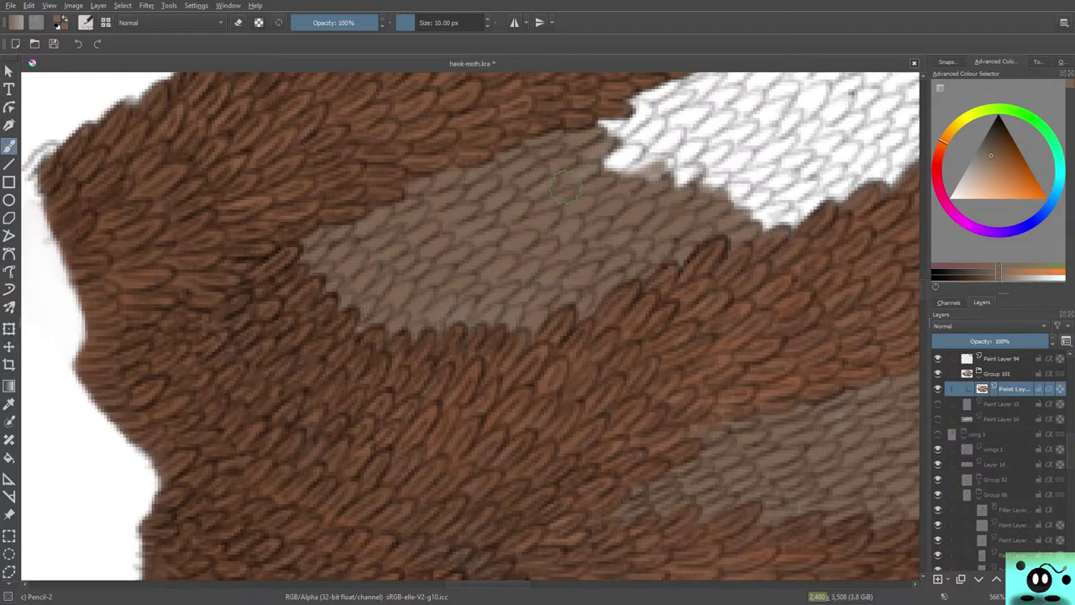
mouse_move(564, 188)
left_mouse_down()
mouse_move(638, 141)
mouse_move(627, 139)
mouse_move(601, 173)
mouse_move(648, 141)
mouse_move(587, 158)
mouse_move(588, 149)
mouse_move(612, 171)
mouse_move(661, 163)
mouse_move(634, 165)
left_mouse_up()
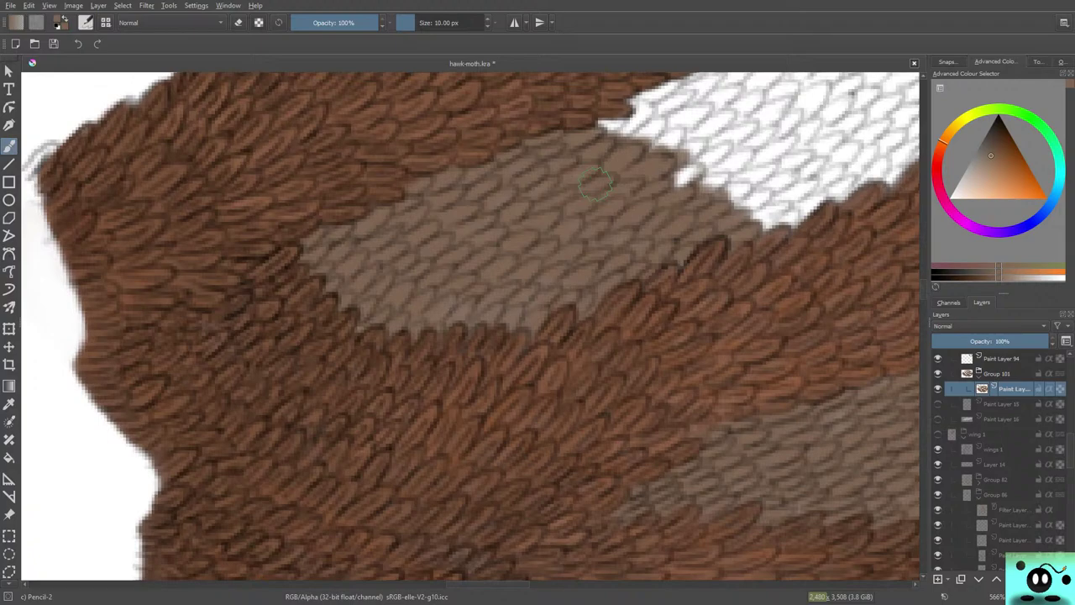
mouse_move(595, 183)
left_mouse_down()
mouse_move(681, 177)
mouse_move(600, 183)
mouse_move(665, 173)
mouse_move(654, 188)
mouse_move(737, 165)
mouse_move(697, 185)
mouse_move(709, 199)
mouse_move(748, 192)
mouse_move(735, 183)
mouse_move(742, 198)
mouse_move(776, 152)
mouse_move(771, 195)
mouse_move(733, 214)
mouse_move(779, 199)
mouse_move(756, 217)
mouse_move(769, 225)
mouse_move(823, 196)
mouse_move(786, 221)
mouse_move(817, 180)
mouse_move(775, 210)
mouse_move(802, 177)
mouse_move(754, 205)
mouse_move(786, 164)
mouse_move(778, 179)
mouse_move(733, 183)
mouse_move(767, 168)
mouse_move(706, 168)
mouse_move(748, 145)
mouse_move(716, 175)
mouse_move(756, 156)
left_mouse_up()
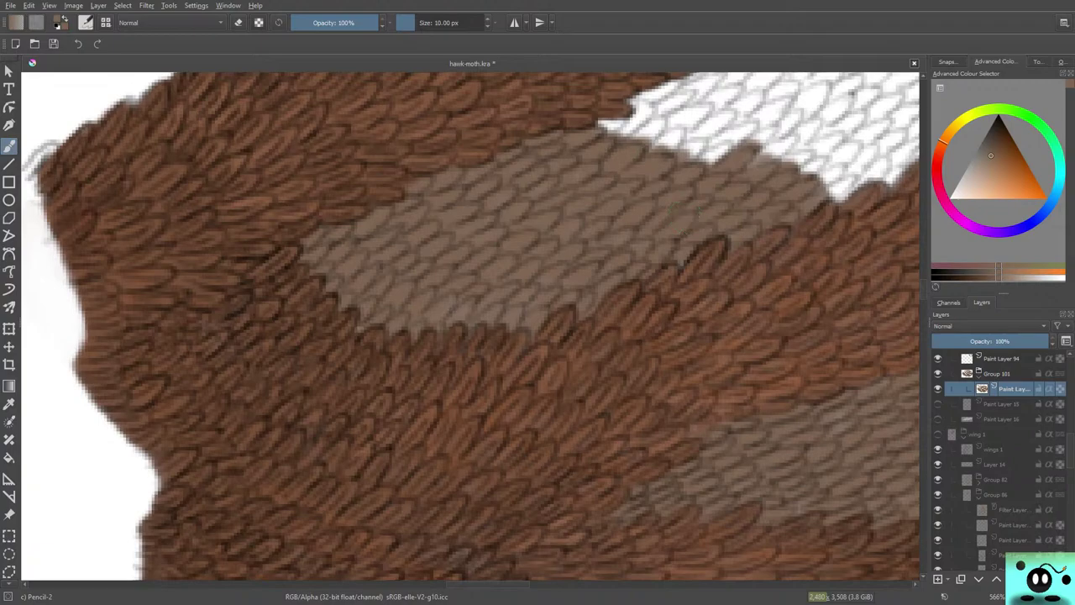
mouse_move(626, 126)
left_mouse_down()
mouse_move(590, 124)
mouse_move(630, 105)
mouse_move(599, 128)
mouse_move(622, 132)
mouse_move(651, 105)
mouse_move(609, 130)
mouse_move(673, 117)
mouse_move(636, 142)
mouse_move(640, 154)
mouse_move(689, 120)
mouse_move(693, 136)
mouse_move(636, 150)
mouse_move(632, 122)
mouse_move(676, 96)
mouse_move(642, 151)
mouse_move(676, 118)
mouse_move(672, 159)
mouse_move(707, 151)
mouse_move(680, 155)
mouse_move(693, 168)
mouse_move(732, 135)
mouse_move(684, 152)
mouse_move(684, 116)
mouse_move(655, 105)
mouse_move(658, 81)
mouse_move(639, 105)
mouse_move(672, 80)
mouse_move(662, 103)
mouse_move(697, 88)
left_mouse_up()
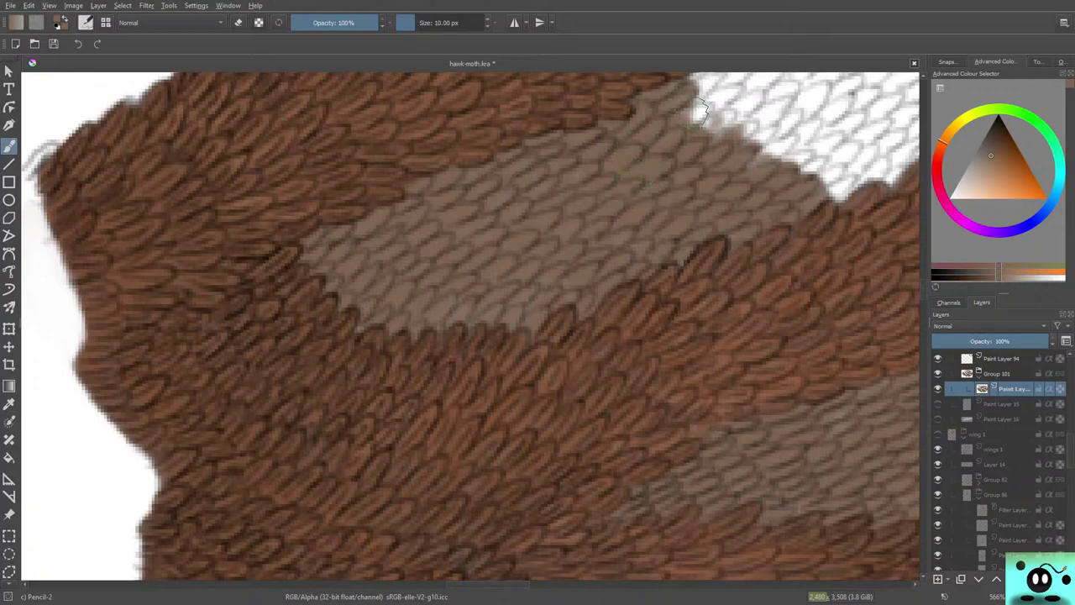
mouse_move(701, 109)
left_mouse_down()
mouse_move(743, 118)
mouse_move(739, 128)
left_mouse_up()
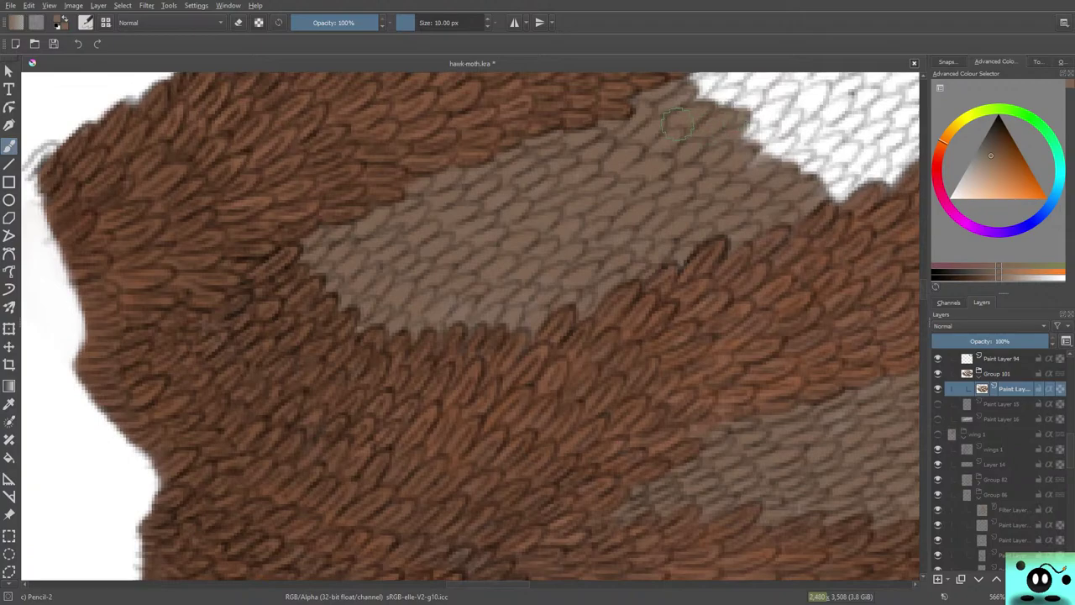
- Continue the grey-brown outward into the widening part of the white band, following the lower vein and filling up to the upper dark brown edge
left_click_drag(483, 583, 521, 584)
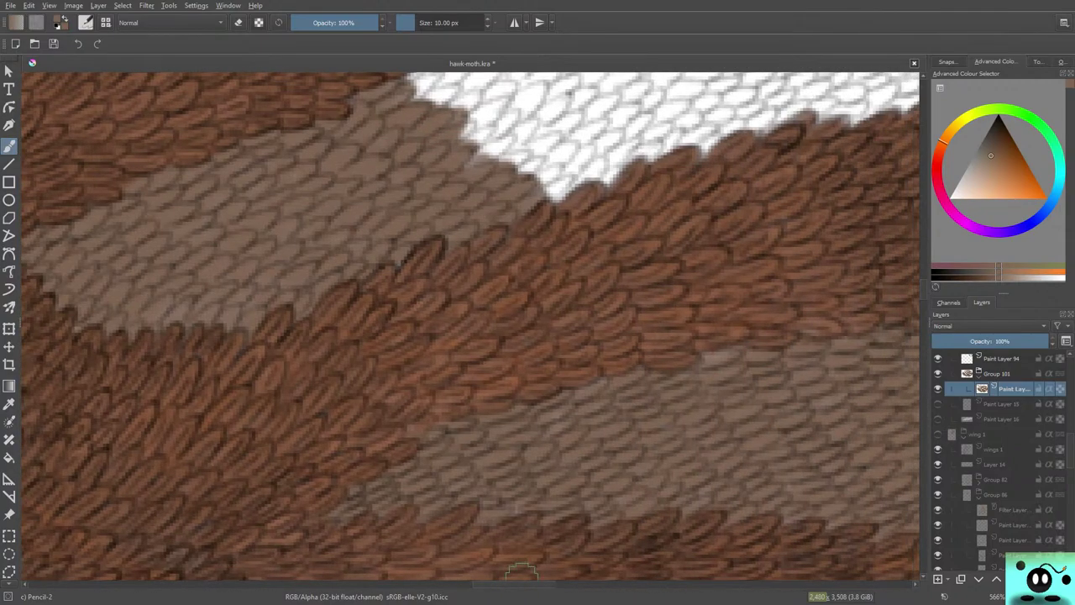
scroll(521, 572, "up", 3)
mouse_move(476, 322)
left_mouse_down()
mouse_move(472, 344)
mouse_move(487, 323)
mouse_move(458, 353)
mouse_move(496, 361)
mouse_move(504, 348)
mouse_move(495, 359)
mouse_move(514, 352)
mouse_move(522, 370)
mouse_move(533, 361)
mouse_move(550, 374)
mouse_move(525, 336)
mouse_move(541, 382)
mouse_move(571, 376)
mouse_move(538, 420)
mouse_move(580, 393)
mouse_move(508, 326)
left_mouse_up()
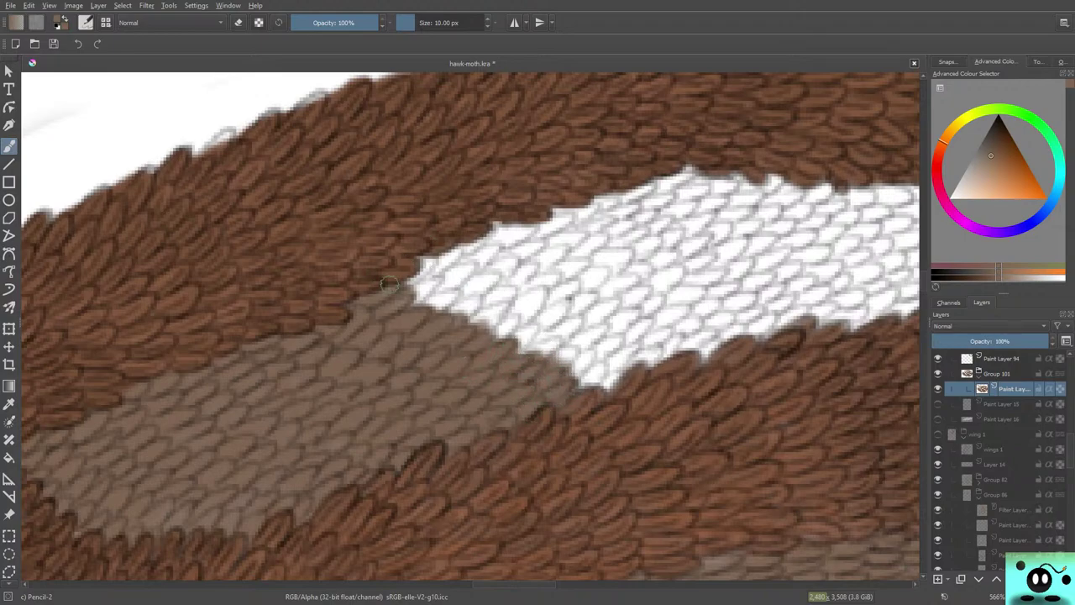
mouse_move(396, 284)
left_mouse_down()
mouse_move(427, 265)
mouse_move(391, 286)
mouse_move(398, 298)
mouse_move(432, 265)
mouse_move(398, 306)
mouse_move(435, 295)
mouse_move(379, 301)
mouse_move(455, 288)
mouse_move(417, 315)
mouse_move(483, 293)
mouse_move(447, 318)
mouse_move(499, 328)
left_mouse_up()
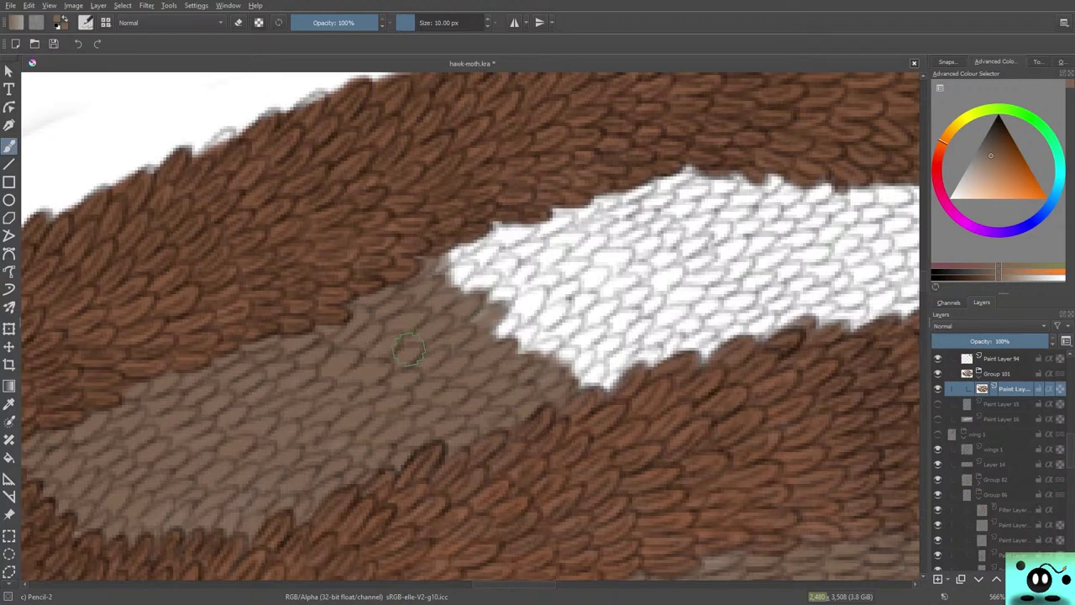
mouse_move(479, 316)
left_mouse_down()
mouse_move(506, 306)
mouse_move(534, 341)
mouse_move(554, 340)
mouse_move(564, 353)
mouse_move(555, 359)
mouse_move(596, 392)
mouse_move(626, 352)
mouse_move(598, 340)
mouse_move(647, 360)
mouse_move(663, 344)
mouse_move(598, 371)
mouse_move(609, 343)
mouse_move(600, 333)
mouse_move(564, 319)
mouse_move(552, 333)
mouse_move(561, 313)
mouse_move(527, 304)
mouse_move(537, 295)
mouse_move(473, 288)
mouse_move(482, 269)
mouse_move(445, 250)
mouse_move(436, 261)
mouse_move(474, 267)
mouse_move(419, 309)
left_mouse_up()
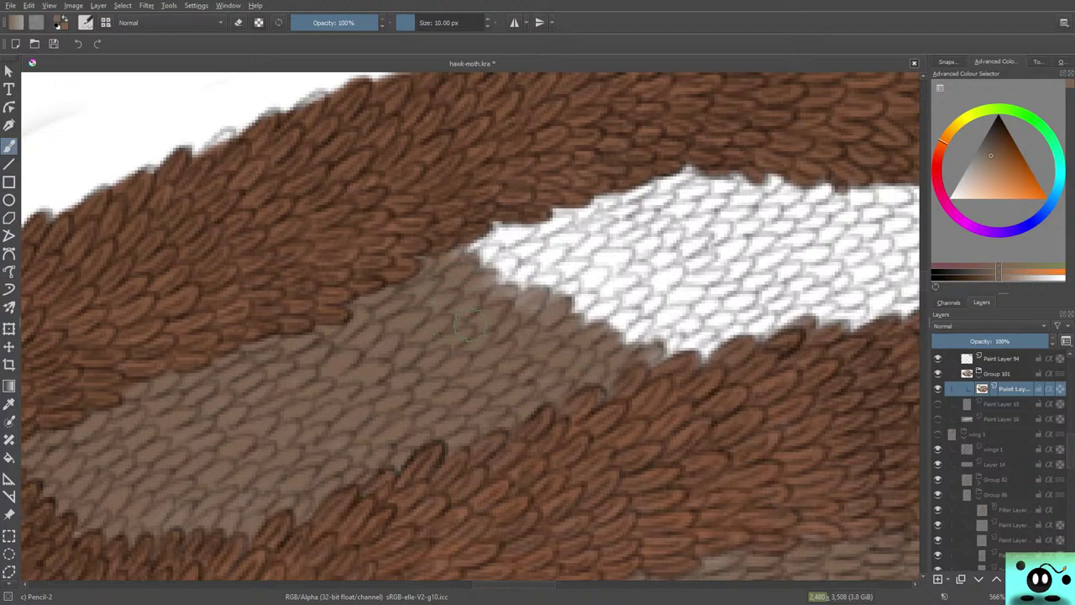
mouse_move(626, 335)
left_mouse_down()
mouse_move(584, 302)
mouse_move(687, 345)
mouse_move(659, 295)
left_mouse_up()
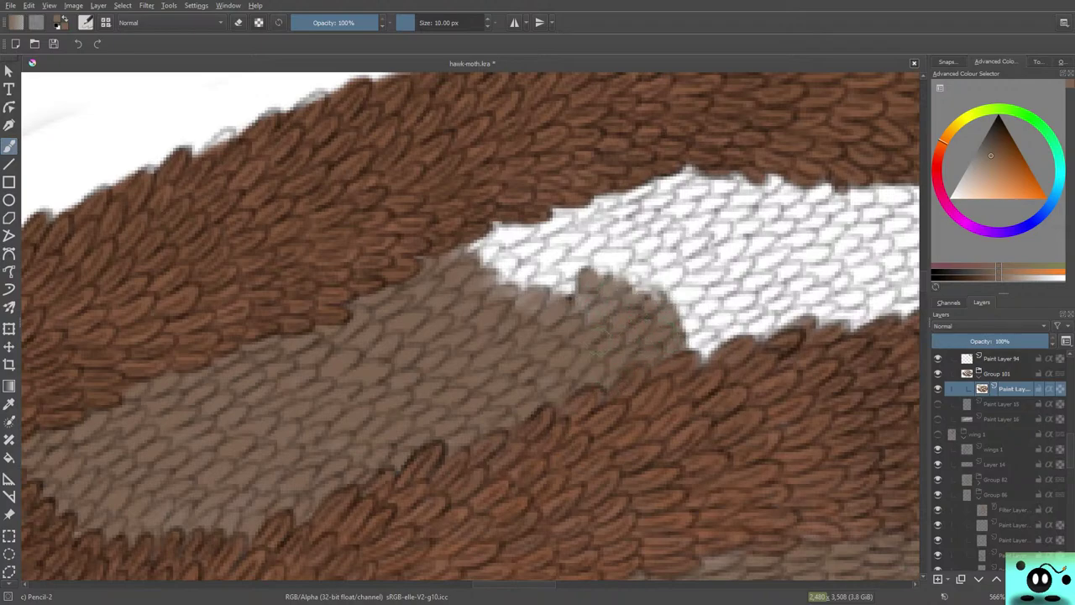
mouse_move(577, 299)
left_mouse_down()
mouse_move(507, 286)
mouse_move(507, 306)
mouse_move(507, 285)
mouse_move(473, 302)
mouse_move(496, 265)
left_mouse_up()
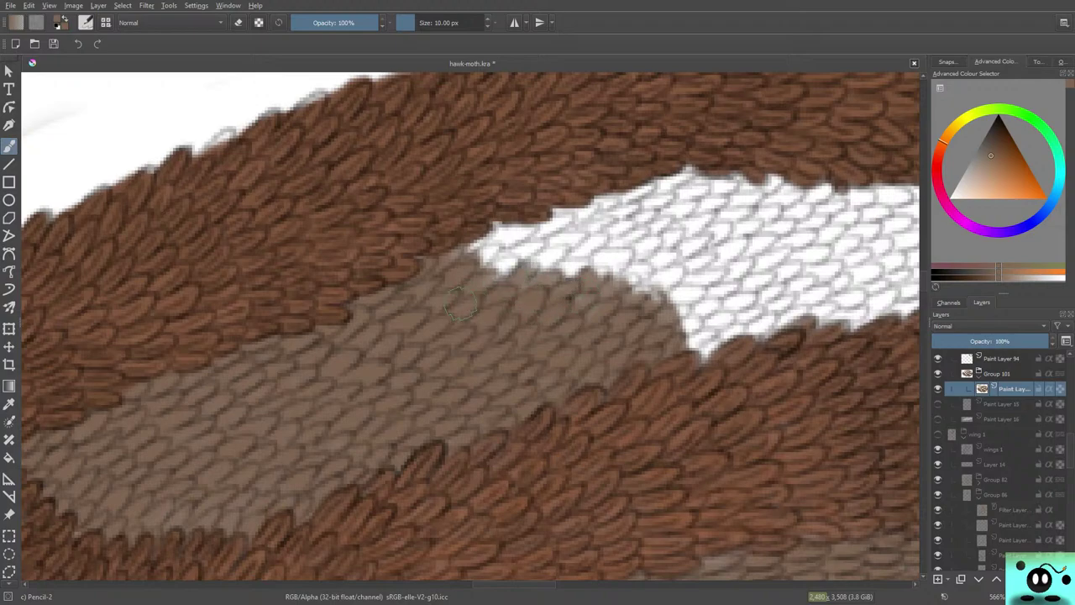
mouse_move(460, 306)
left_mouse_down()
mouse_move(506, 262)
mouse_move(466, 288)
mouse_move(507, 245)
mouse_move(443, 266)
mouse_move(489, 229)
mouse_move(430, 264)
left_mouse_up()
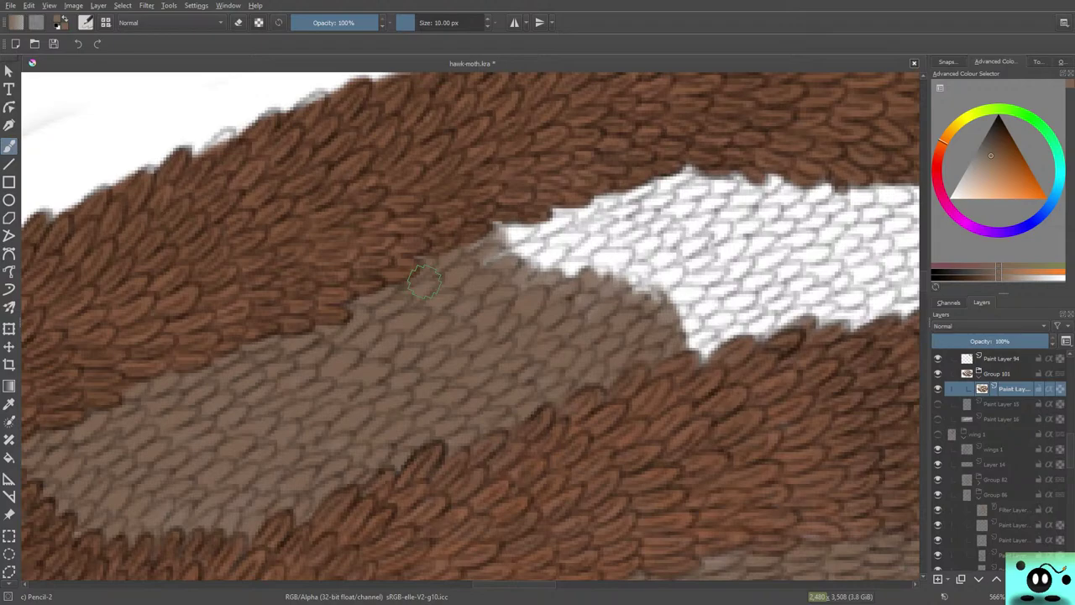
- Colour the white scales grey-brown along the band's rising upper edge, filling down to the lower vein and stopping just before the upper peak
mouse_move(482, 231)
left_mouse_down()
mouse_move(516, 240)
mouse_move(479, 263)
mouse_move(519, 225)
mouse_move(433, 244)
left_mouse_up()
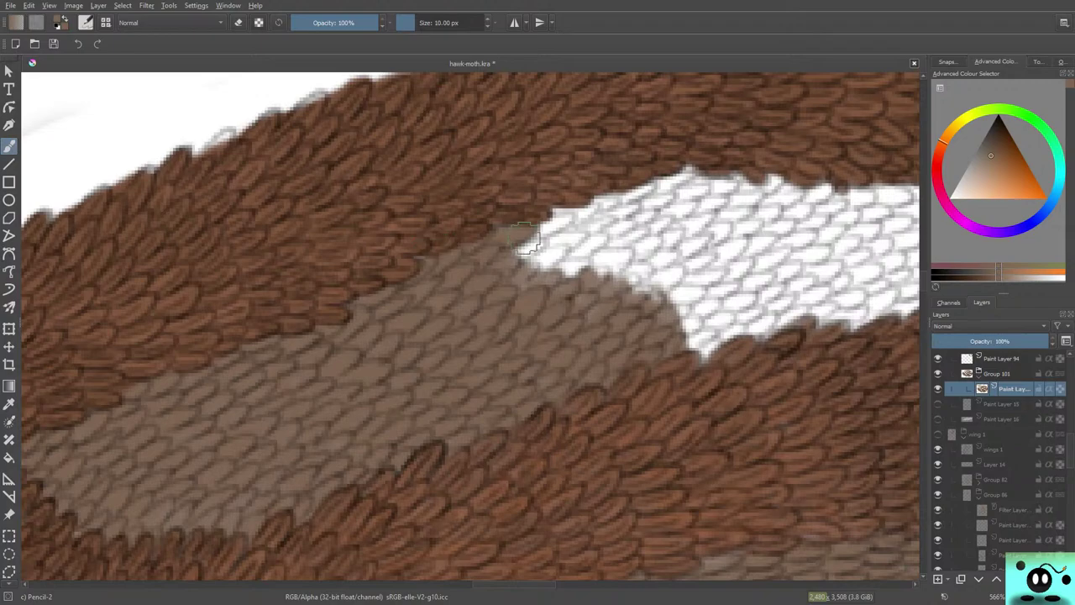
mouse_move(527, 243)
left_mouse_down()
mouse_move(499, 269)
mouse_move(559, 236)
mouse_move(575, 242)
mouse_move(519, 272)
mouse_move(567, 266)
mouse_move(536, 278)
mouse_move(574, 254)
mouse_move(470, 270)
mouse_move(500, 235)
mouse_move(456, 250)
mouse_move(574, 234)
mouse_move(608, 264)
mouse_move(578, 282)
mouse_move(633, 246)
mouse_move(563, 284)
mouse_move(636, 263)
mouse_move(616, 280)
mouse_move(639, 273)
mouse_move(652, 286)
mouse_move(642, 304)
mouse_move(553, 312)
left_mouse_up()
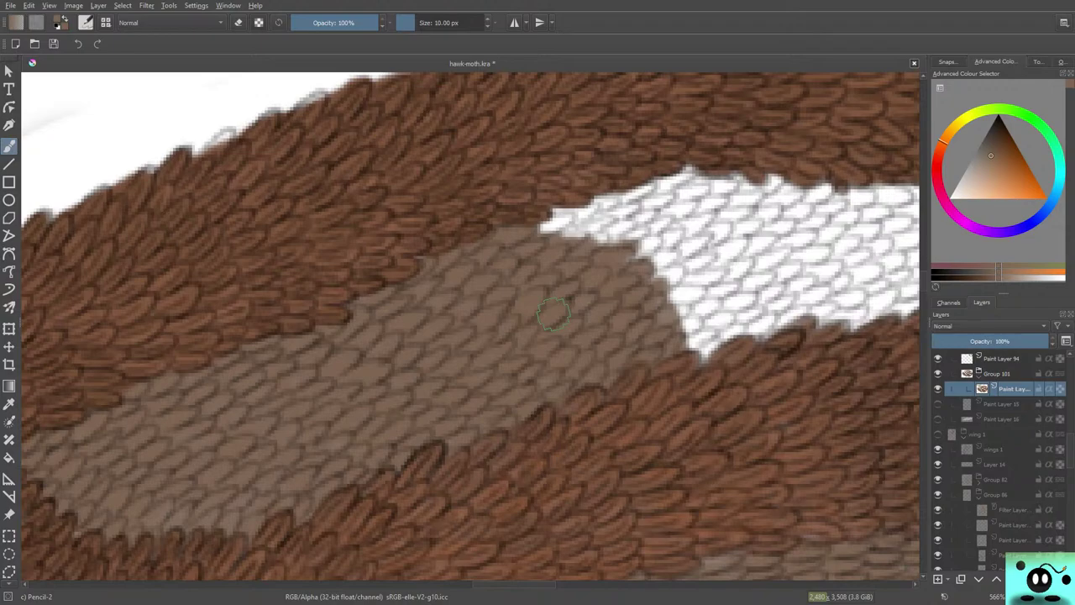
mouse_move(568, 216)
left_mouse_down()
mouse_move(530, 229)
mouse_move(601, 206)
mouse_move(571, 225)
mouse_move(600, 225)
mouse_move(572, 234)
mouse_move(612, 228)
mouse_move(592, 241)
mouse_move(627, 225)
left_mouse_up()
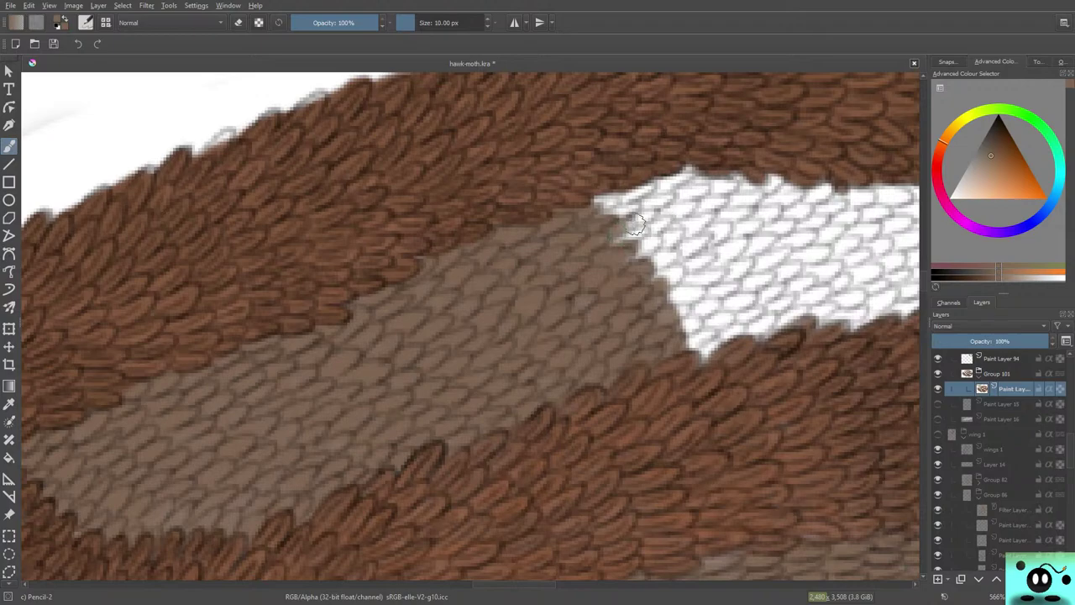
mouse_move(636, 223)
left_mouse_down()
mouse_move(596, 238)
mouse_move(618, 229)
mouse_move(606, 253)
mouse_move(653, 223)
mouse_move(618, 240)
mouse_move(668, 240)
mouse_move(628, 244)
mouse_move(681, 255)
mouse_move(647, 247)
mouse_move(681, 269)
mouse_move(653, 281)
mouse_move(694, 288)
mouse_move(677, 300)
mouse_move(690, 288)
mouse_move(690, 303)
mouse_move(640, 297)
mouse_move(667, 292)
mouse_move(689, 319)
mouse_move(682, 306)
mouse_move(691, 304)
mouse_move(695, 313)
mouse_move(677, 319)
mouse_move(691, 321)
mouse_move(660, 332)
mouse_move(719, 323)
mouse_move(694, 341)
mouse_move(700, 347)
mouse_move(737, 322)
mouse_move(728, 344)
mouse_move(733, 309)
mouse_move(670, 345)
mouse_move(646, 309)
left_mouse_up()
mouse_move(613, 204)
left_mouse_down()
mouse_move(642, 195)
mouse_move(617, 189)
mouse_move(597, 213)
mouse_move(635, 191)
mouse_move(589, 203)
mouse_move(657, 191)
mouse_move(630, 219)
mouse_move(641, 206)
mouse_move(675, 205)
mouse_move(649, 221)
mouse_move(689, 202)
mouse_move(672, 228)
left_mouse_up()
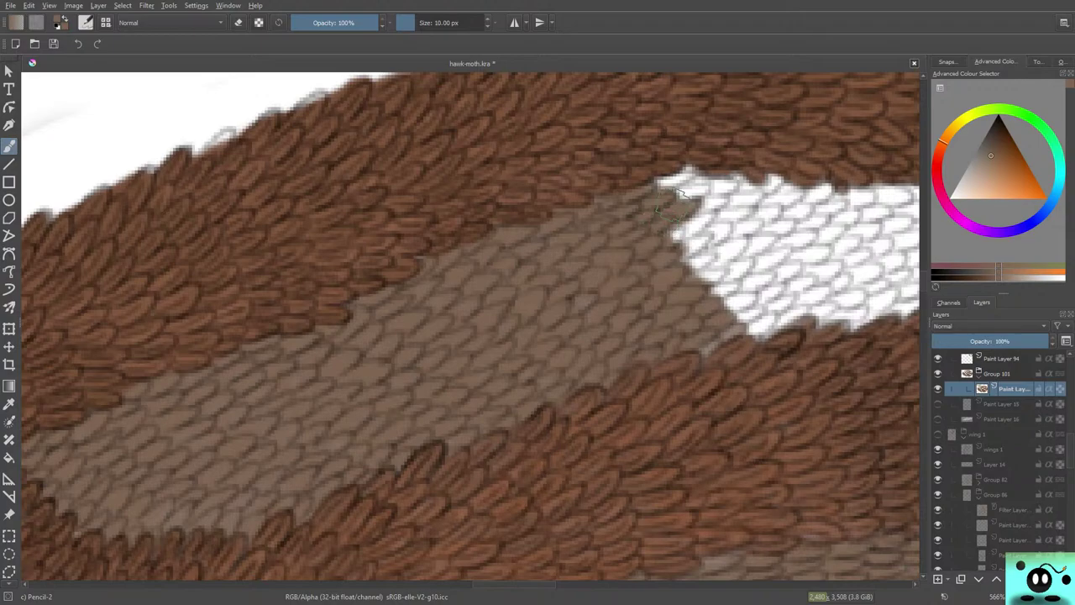
- Extend the grey-brown past the peak of the band's upper edge, covering the full width down to the lower dark brown vein
left_click_drag(530, 584, 553, 584)
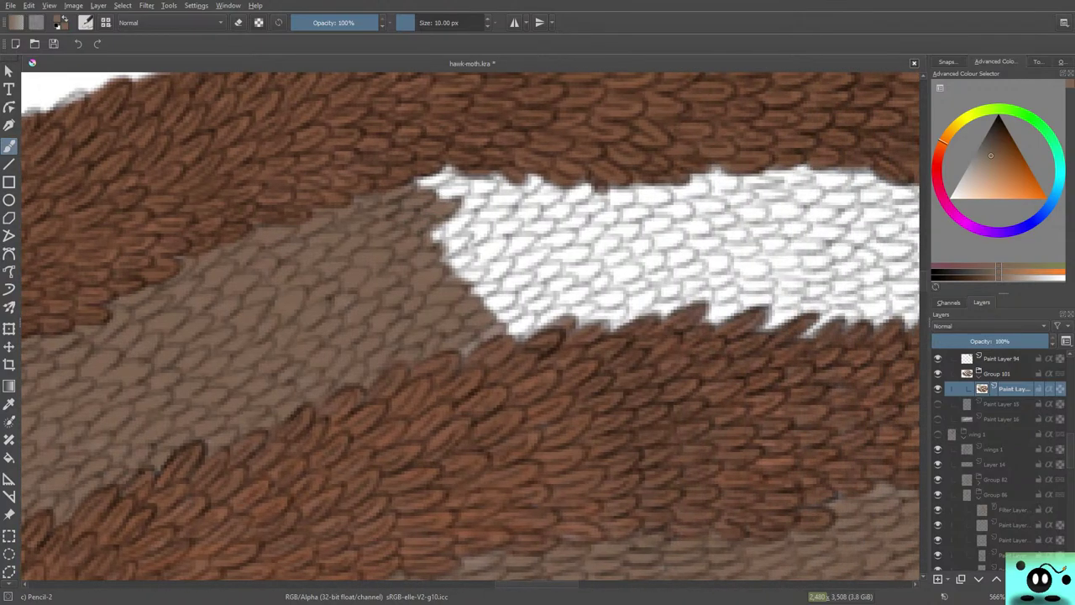
mouse_move(445, 227)
left_mouse_down()
mouse_move(430, 251)
mouse_move(500, 229)
mouse_move(442, 259)
mouse_move(501, 251)
mouse_move(447, 256)
mouse_move(458, 263)
mouse_move(433, 276)
mouse_move(501, 268)
mouse_move(453, 279)
mouse_move(469, 287)
mouse_move(524, 279)
mouse_move(482, 303)
mouse_move(456, 281)
mouse_move(505, 306)
mouse_move(531, 294)
mouse_move(475, 304)
mouse_move(536, 308)
mouse_move(507, 329)
mouse_move(570, 309)
mouse_move(526, 333)
mouse_move(496, 325)
mouse_move(515, 314)
mouse_move(472, 346)
left_mouse_up()
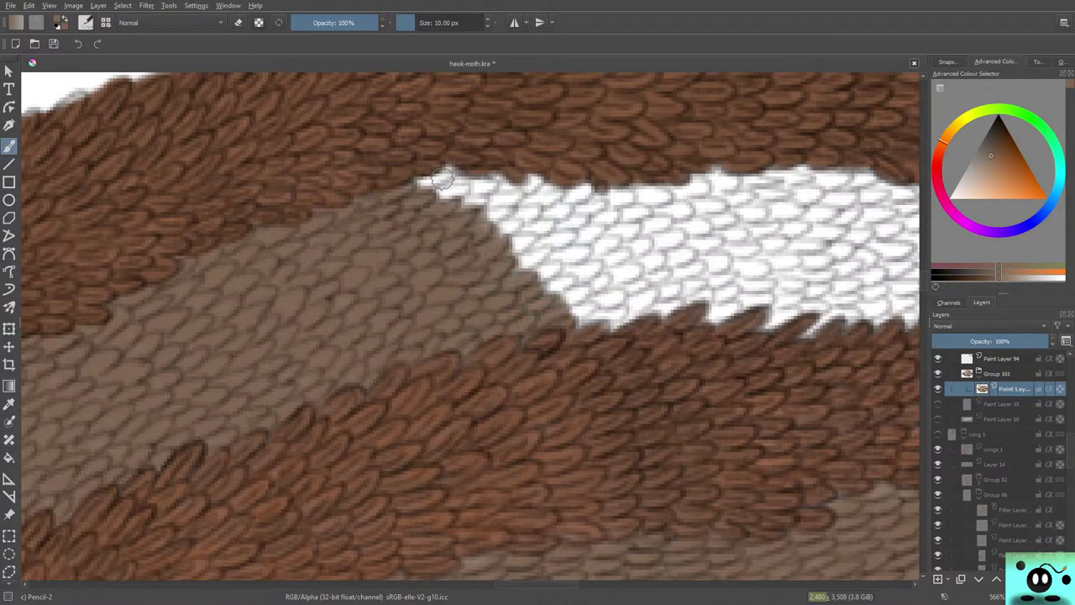
mouse_move(443, 180)
left_mouse_down()
mouse_move(473, 177)
mouse_move(445, 189)
mouse_move(455, 199)
mouse_move(491, 182)
mouse_move(470, 204)
mouse_move(455, 202)
mouse_move(432, 195)
mouse_move(445, 172)
mouse_move(521, 190)
mouse_move(477, 204)
mouse_move(512, 199)
mouse_move(479, 222)
mouse_move(477, 210)
mouse_move(512, 218)
mouse_move(539, 202)
mouse_move(485, 235)
mouse_move(516, 220)
mouse_move(478, 217)
mouse_move(494, 208)
mouse_move(512, 243)
mouse_move(537, 235)
mouse_move(492, 247)
mouse_move(542, 246)
mouse_move(512, 262)
mouse_move(548, 260)
mouse_move(570, 237)
mouse_move(502, 265)
left_mouse_up()
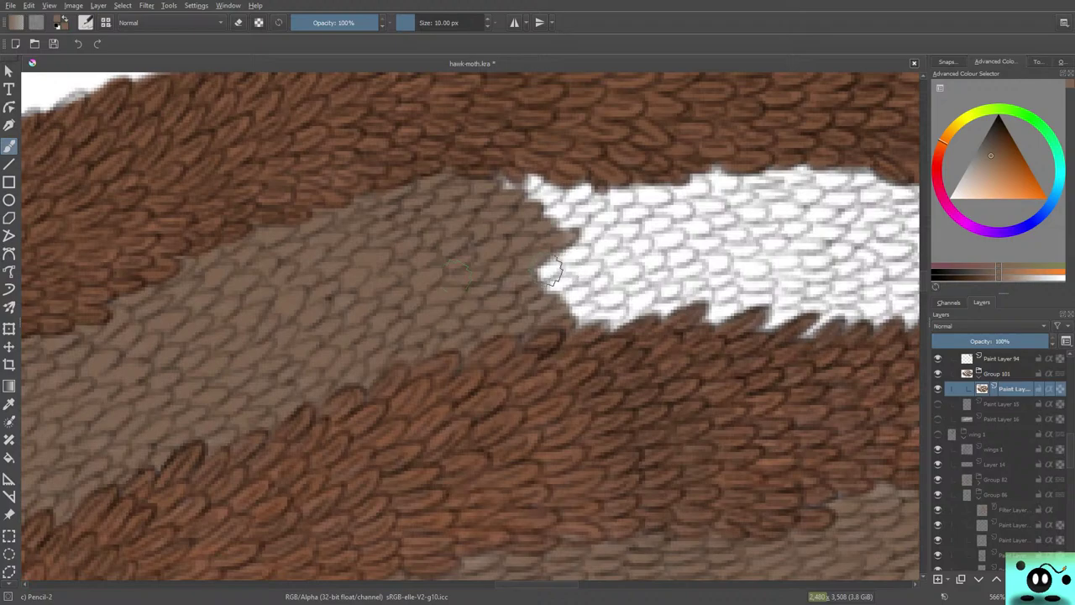
mouse_move(545, 273)
left_mouse_down()
mouse_move(518, 282)
mouse_move(582, 257)
mouse_move(557, 264)
mouse_move(582, 281)
mouse_move(558, 287)
mouse_move(592, 272)
mouse_move(604, 282)
mouse_move(546, 300)
mouse_move(624, 287)
mouse_move(567, 321)
mouse_move(592, 313)
left_mouse_up()
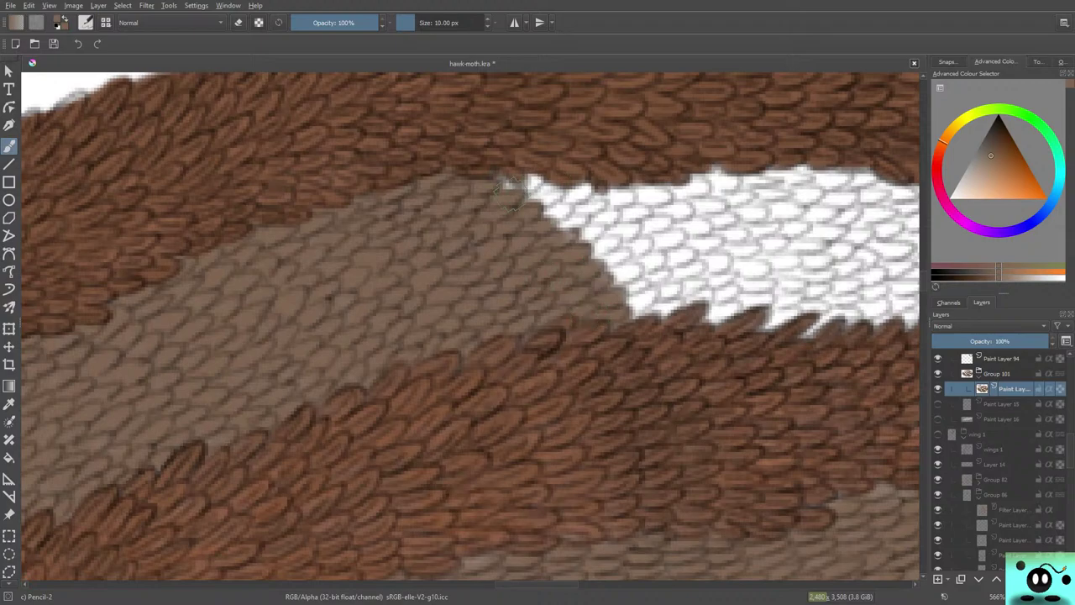
mouse_move(508, 189)
left_mouse_down()
mouse_move(480, 182)
mouse_move(572, 184)
mouse_move(542, 202)
mouse_move(529, 193)
mouse_move(552, 204)
mouse_move(582, 189)
mouse_move(536, 182)
mouse_move(571, 186)
mouse_move(540, 225)
mouse_move(575, 203)
mouse_move(539, 222)
mouse_move(570, 195)
mouse_move(555, 216)
mouse_move(575, 220)
mouse_move(559, 234)
mouse_move(601, 225)
mouse_move(563, 242)
mouse_move(602, 252)
mouse_move(616, 242)
mouse_move(580, 258)
mouse_move(621, 254)
mouse_move(609, 269)
mouse_move(588, 239)
mouse_move(627, 263)
mouse_move(627, 277)
mouse_move(604, 277)
mouse_move(638, 273)
mouse_move(621, 292)
mouse_move(641, 304)
mouse_move(642, 288)
mouse_move(654, 291)
mouse_move(623, 306)
left_mouse_up()
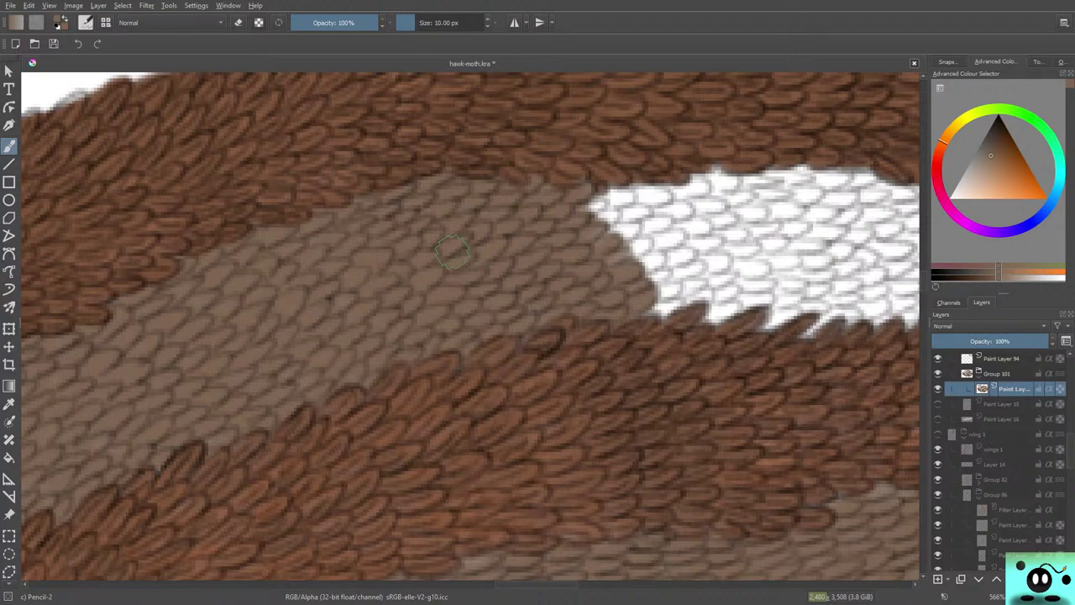
- Fill the next white scales grey-brown beneath the dip in the upper edge, including the narrow white tips between the lower dark scales
scroll(550, 565, "right", 4)
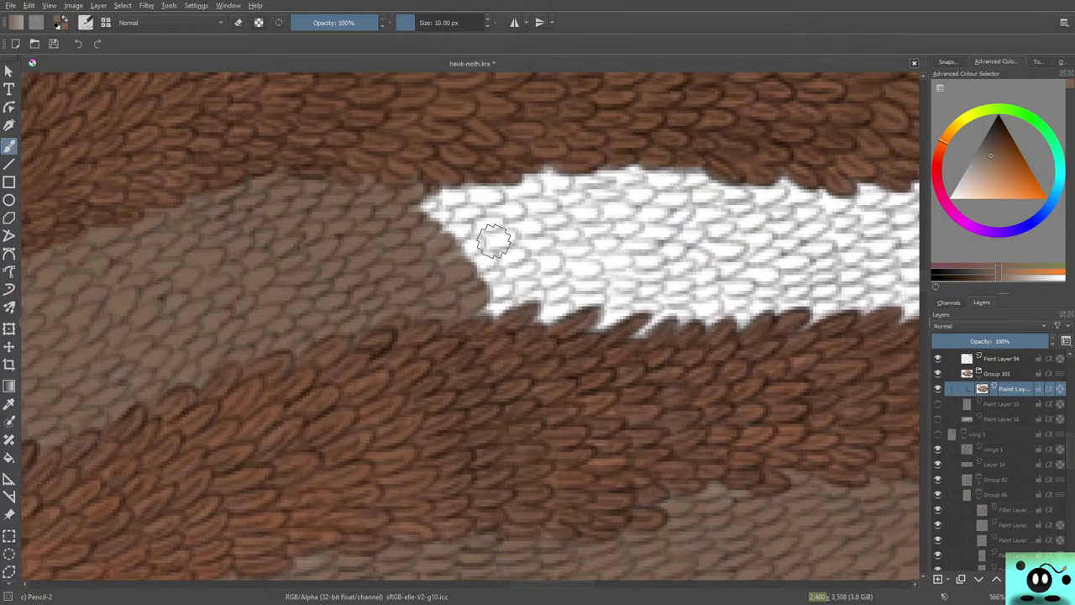
mouse_move(496, 306)
left_mouse_down()
mouse_move(452, 288)
mouse_move(501, 270)
mouse_move(455, 279)
mouse_move(503, 230)
mouse_move(479, 262)
mouse_move(490, 256)
mouse_move(457, 259)
mouse_move(475, 243)
mouse_move(435, 249)
mouse_move(451, 225)
mouse_move(473, 225)
mouse_move(412, 217)
mouse_move(421, 225)
mouse_move(439, 207)
mouse_move(413, 211)
mouse_move(459, 193)
mouse_move(422, 197)
mouse_move(460, 180)
mouse_move(407, 199)
mouse_move(457, 206)
mouse_move(448, 220)
mouse_move(510, 198)
mouse_move(453, 238)
mouse_move(478, 220)
mouse_move(514, 237)
mouse_move(485, 247)
mouse_move(516, 252)
mouse_move(487, 261)
mouse_move(458, 250)
mouse_move(500, 269)
mouse_move(495, 284)
mouse_move(489, 274)
mouse_move(527, 280)
mouse_move(504, 292)
mouse_move(547, 293)
mouse_move(520, 311)
mouse_move(565, 302)
mouse_move(525, 323)
mouse_move(556, 294)
left_mouse_up()
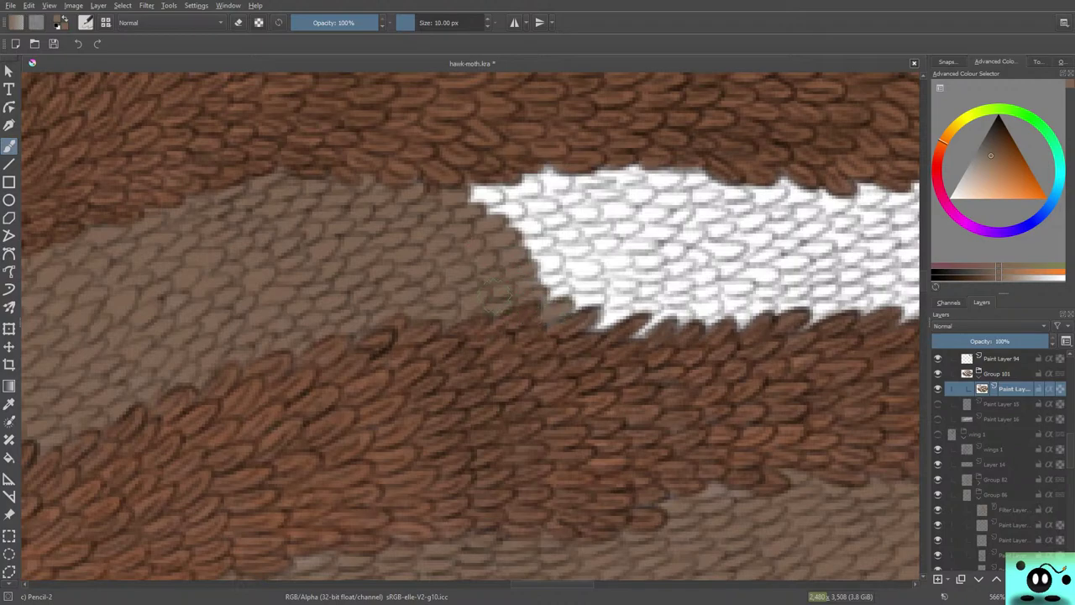
mouse_move(493, 200)
left_mouse_down()
mouse_move(457, 197)
mouse_move(512, 193)
mouse_move(458, 182)
mouse_move(458, 196)
mouse_move(526, 207)
mouse_move(491, 201)
mouse_move(532, 228)
mouse_move(515, 232)
mouse_move(526, 242)
mouse_move(556, 245)
mouse_move(528, 244)
mouse_move(546, 277)
mouse_move(536, 269)
mouse_move(538, 289)
mouse_move(559, 289)
mouse_move(528, 311)
left_mouse_up()
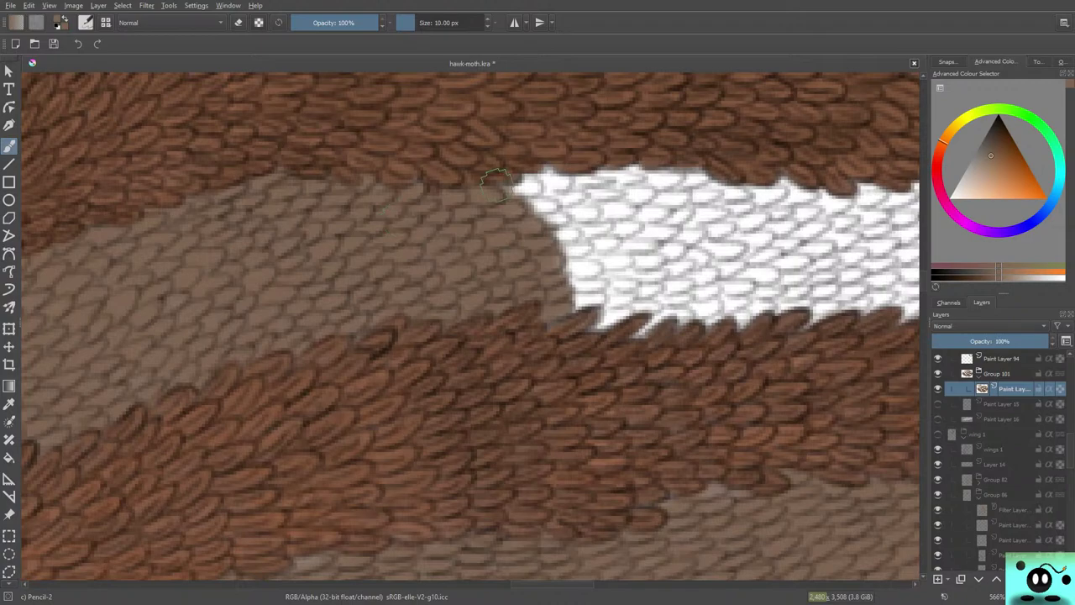
mouse_move(495, 185)
left_mouse_down()
mouse_move(524, 193)
mouse_move(541, 180)
mouse_move(499, 192)
mouse_move(535, 181)
mouse_move(517, 201)
mouse_move(552, 200)
mouse_move(535, 210)
mouse_move(585, 237)
mouse_move(544, 250)
mouse_move(575, 256)
mouse_move(584, 244)
mouse_move(549, 252)
mouse_move(571, 264)
mouse_move(596, 259)
mouse_move(589, 270)
mouse_move(557, 269)
mouse_move(585, 290)
mouse_move(596, 282)
mouse_move(569, 277)
mouse_move(566, 309)
left_mouse_up()
mouse_move(560, 180)
left_mouse_down()
mouse_move(536, 172)
mouse_move(561, 176)
mouse_move(588, 216)
mouse_move(565, 205)
mouse_move(610, 223)
mouse_move(612, 240)
mouse_move(586, 245)
mouse_move(634, 272)
mouse_move(617, 289)
mouse_move(549, 260)
left_mouse_up()
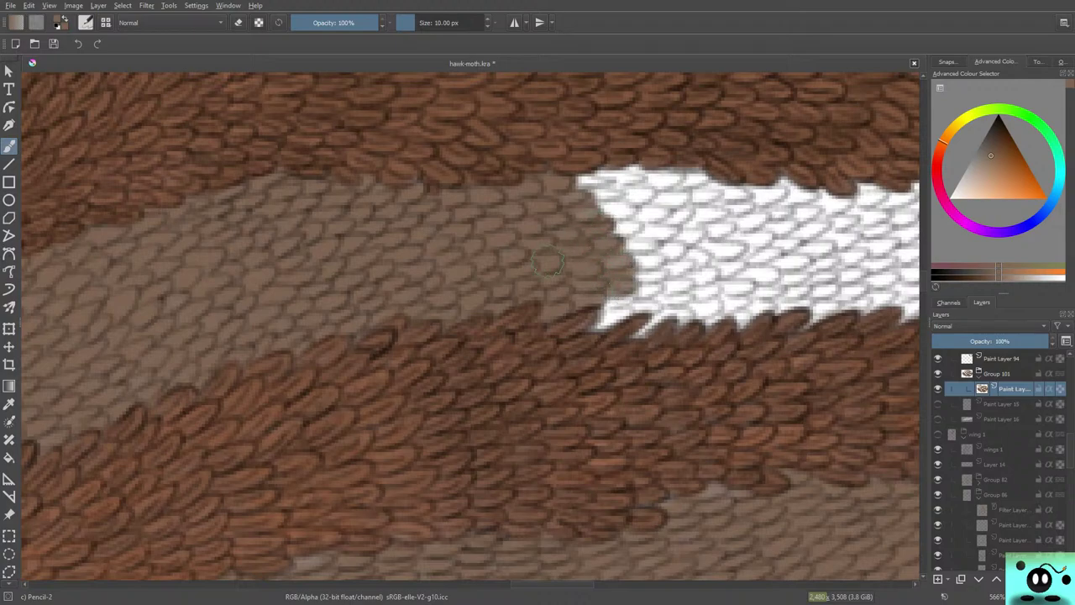
left_click_drag(618, 307, 597, 329)
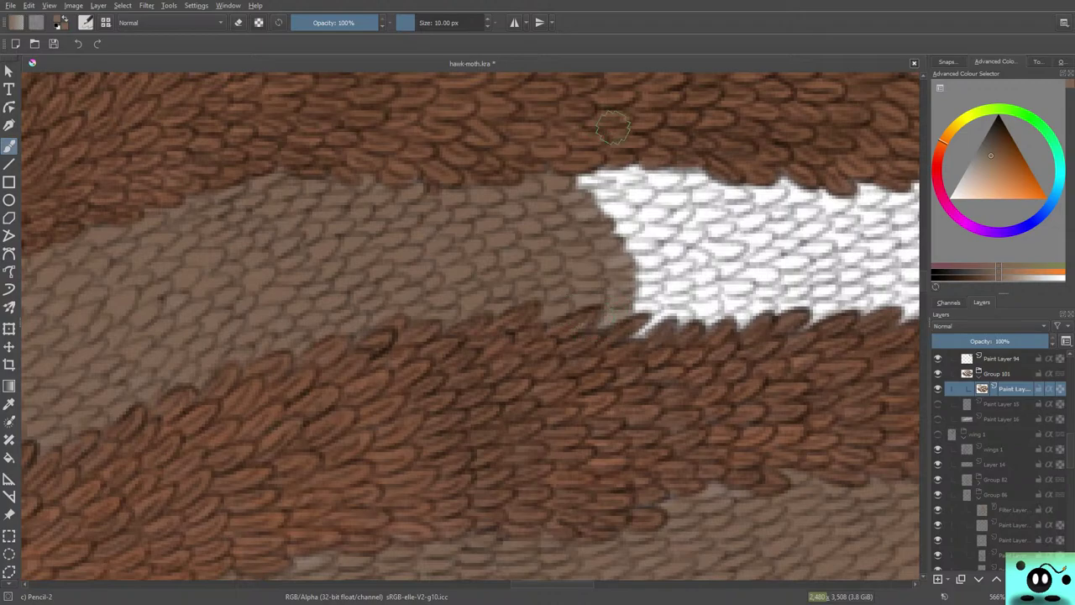
mouse_move(598, 176)
left_mouse_down()
mouse_move(576, 186)
mouse_move(604, 176)
mouse_move(629, 218)
mouse_move(606, 217)
mouse_move(635, 213)
mouse_move(613, 236)
mouse_move(651, 244)
mouse_move(621, 252)
mouse_move(652, 273)
mouse_move(645, 290)
mouse_move(654, 275)
mouse_move(665, 302)
mouse_move(638, 326)
mouse_move(598, 332)
left_mouse_up()
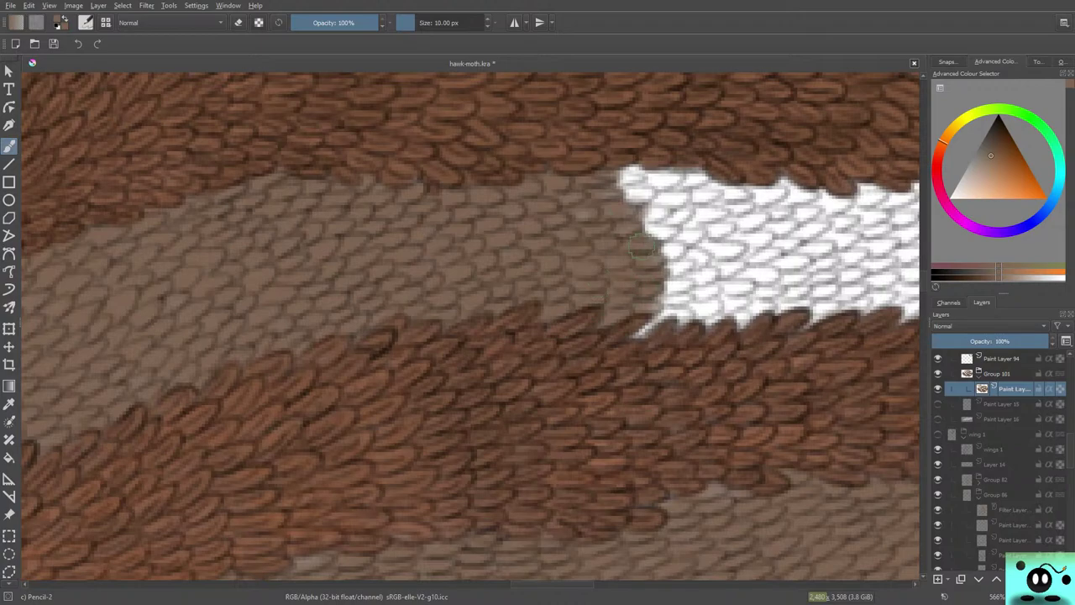
- Continue the grey-brown outward under the low hump of the upper edge, covering the white sliver between the dark scales below
mouse_move(640, 246)
left_mouse_down()
mouse_move(651, 316)
mouse_move(639, 336)
mouse_move(677, 323)
mouse_move(675, 307)
mouse_move(659, 304)
mouse_move(680, 296)
mouse_move(684, 275)
mouse_move(656, 275)
mouse_move(674, 250)
mouse_move(629, 236)
mouse_move(653, 233)
mouse_move(636, 212)
mouse_move(665, 210)
mouse_move(622, 213)
mouse_move(678, 197)
mouse_move(626, 191)
mouse_move(612, 207)
mouse_move(641, 192)
mouse_move(625, 178)
mouse_move(632, 171)
mouse_move(619, 170)
mouse_move(633, 155)
mouse_move(658, 179)
mouse_move(647, 178)
mouse_move(699, 178)
mouse_move(600, 192)
mouse_move(630, 158)
mouse_move(624, 237)
mouse_move(657, 192)
mouse_move(676, 319)
mouse_move(631, 200)
left_mouse_up()
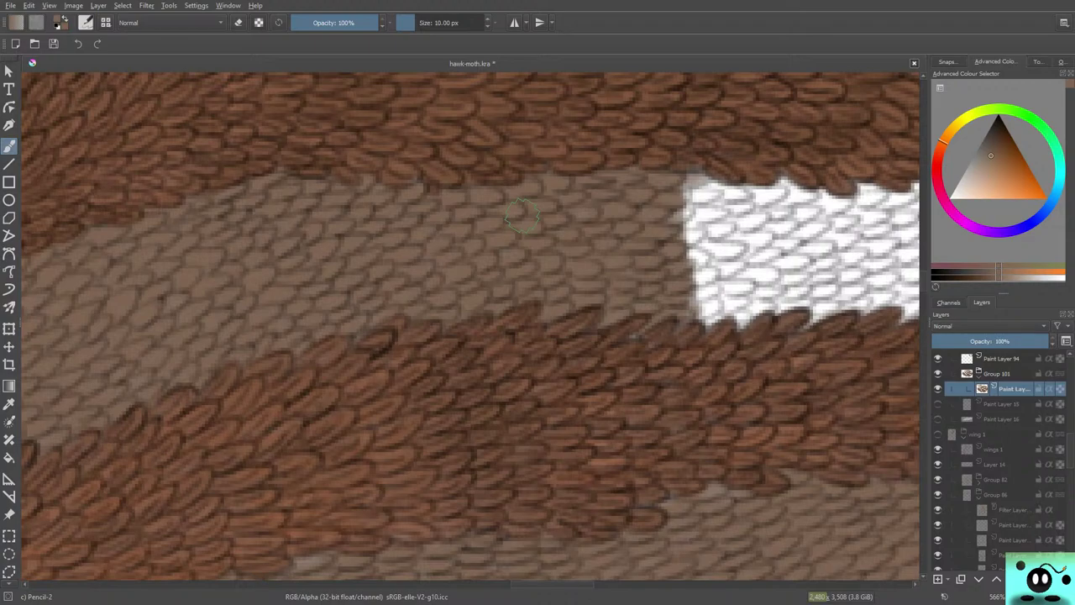
mouse_move(710, 313)
left_mouse_down()
mouse_move(736, 308)
mouse_move(676, 321)
mouse_move(727, 288)
left_mouse_up()
mouse_move(703, 290)
left_mouse_down()
mouse_move(735, 270)
mouse_move(684, 286)
mouse_move(731, 270)
mouse_move(686, 286)
mouse_move(732, 252)
mouse_move(690, 262)
mouse_move(730, 250)
mouse_move(733, 239)
mouse_move(690, 233)
mouse_move(712, 202)
mouse_move(704, 216)
mouse_move(708, 195)
mouse_move(696, 198)
mouse_move(686, 179)
mouse_move(700, 200)
mouse_move(718, 192)
mouse_move(688, 218)
mouse_move(713, 228)
mouse_move(724, 205)
mouse_move(703, 242)
mouse_move(753, 215)
mouse_move(714, 239)
mouse_move(711, 254)
mouse_move(743, 252)
left_mouse_up()
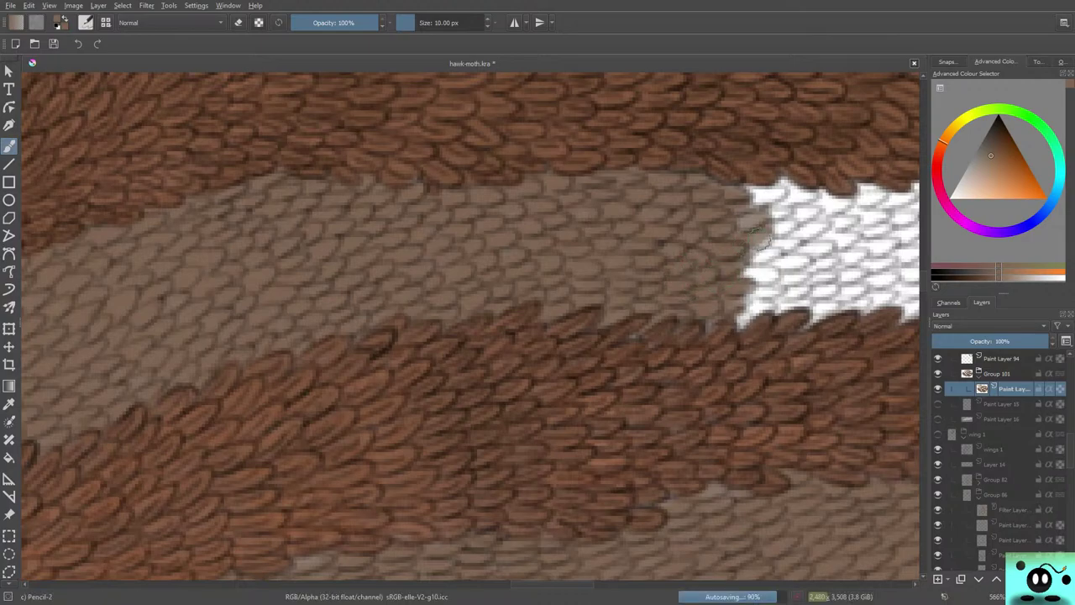
mouse_move(758, 237)
left_mouse_down()
mouse_move(737, 266)
mouse_move(778, 251)
mouse_move(756, 279)
mouse_move(768, 268)
mouse_move(721, 313)
mouse_move(789, 284)
mouse_move(732, 325)
mouse_move(778, 296)
mouse_move(682, 336)
left_mouse_up()
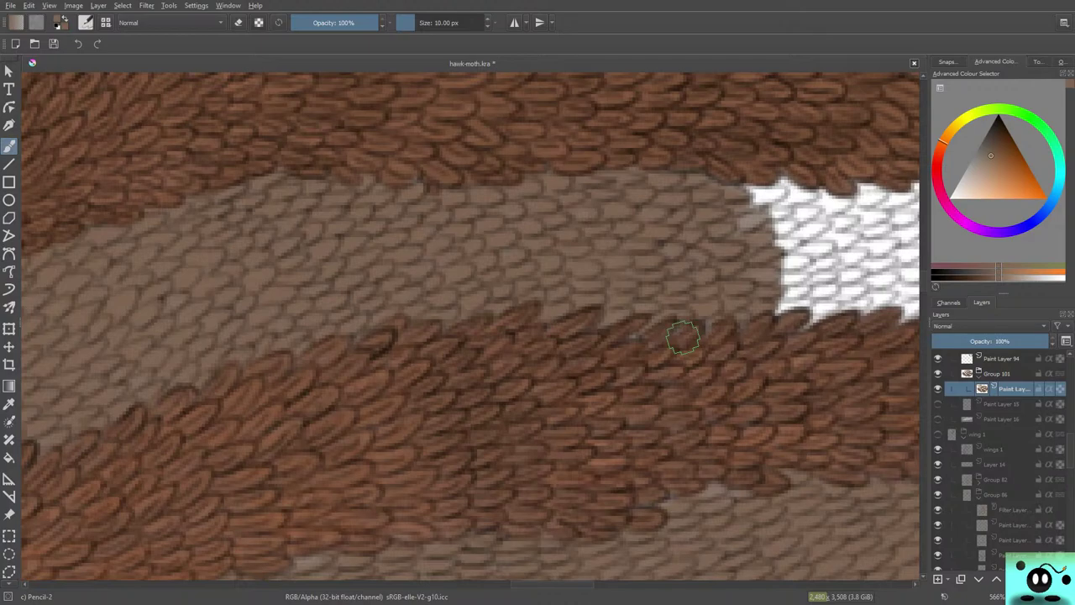
- Colour the white scales grey-brown beneath the jagged upper edge beyond the hump, carrying the fill across to the lower vein
scroll(471, 327, "right", 5)
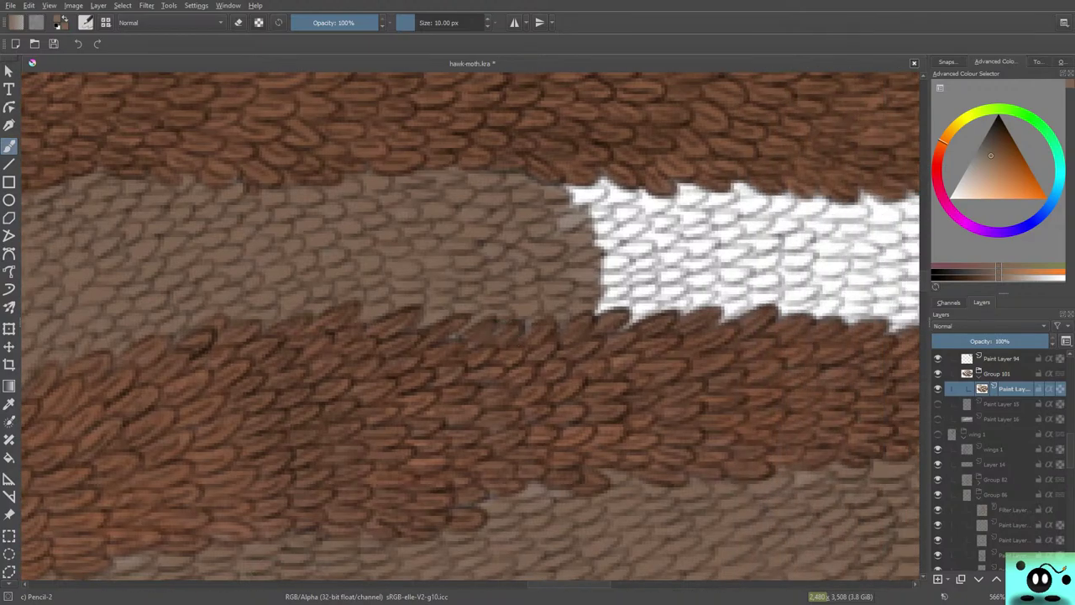
mouse_move(387, 170)
left_mouse_down()
mouse_move(395, 202)
mouse_move(411, 187)
mouse_move(401, 192)
mouse_move(424, 206)
mouse_move(412, 193)
left_mouse_up()
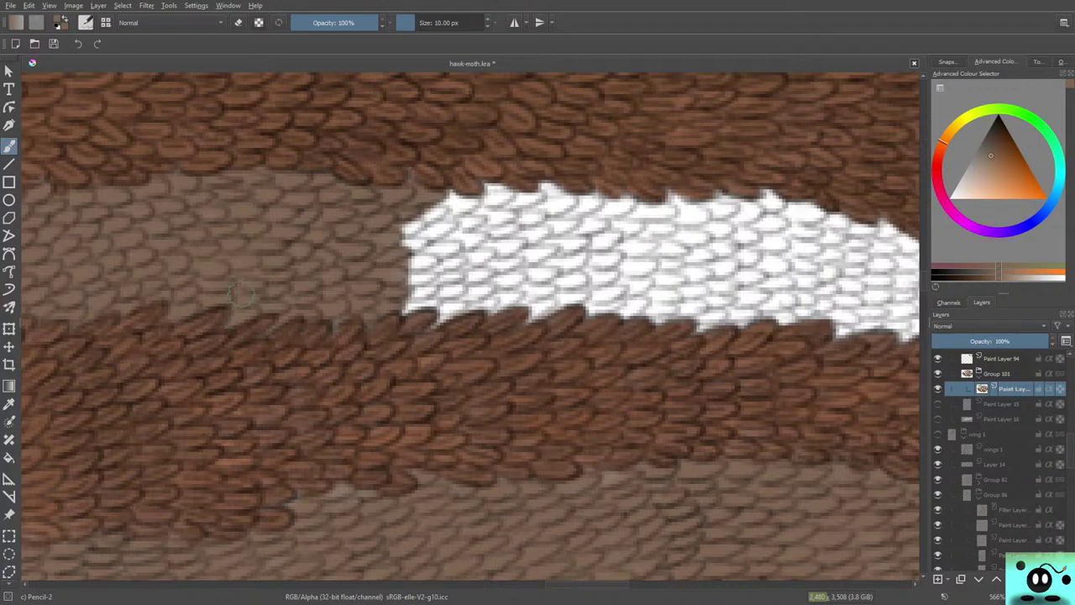
mouse_move(412, 285)
left_mouse_down()
mouse_move(394, 317)
mouse_move(440, 296)
mouse_move(421, 309)
mouse_move(427, 291)
mouse_move(377, 288)
mouse_move(440, 253)
mouse_move(428, 245)
mouse_move(400, 261)
mouse_move(423, 225)
mouse_move(401, 245)
mouse_move(452, 206)
mouse_move(420, 214)
mouse_move(442, 193)
mouse_move(457, 209)
mouse_move(469, 191)
mouse_move(462, 217)
mouse_move(418, 234)
mouse_move(382, 273)
left_mouse_up()
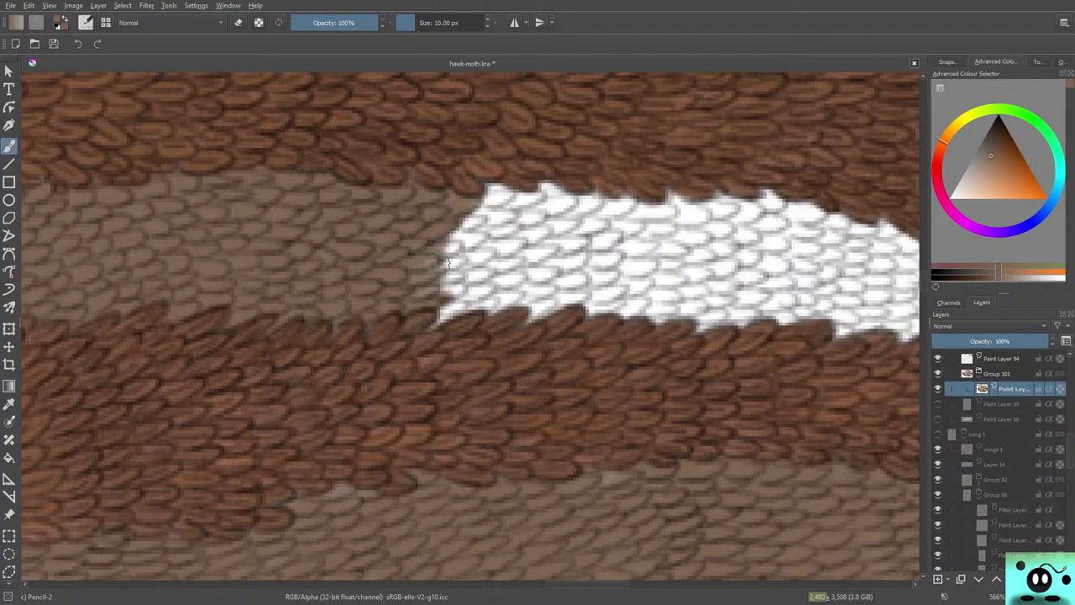
mouse_move(448, 263)
left_mouse_down()
mouse_move(455, 317)
mouse_move(425, 232)
mouse_move(428, 246)
mouse_move(444, 220)
mouse_move(472, 226)
mouse_move(446, 243)
mouse_move(476, 231)
mouse_move(443, 231)
mouse_move(463, 220)
mouse_move(509, 214)
mouse_move(484, 216)
mouse_move(503, 196)
mouse_move(471, 189)
mouse_move(488, 199)
mouse_move(508, 189)
mouse_move(464, 190)
mouse_move(531, 200)
mouse_move(557, 195)
mouse_move(560, 178)
mouse_move(476, 180)
mouse_move(499, 214)
mouse_move(550, 191)
mouse_move(566, 197)
mouse_move(533, 219)
mouse_move(517, 206)
mouse_move(526, 213)
mouse_move(512, 235)
mouse_move(450, 244)
mouse_move(474, 264)
mouse_move(483, 250)
mouse_move(450, 288)
mouse_move(492, 277)
mouse_move(460, 304)
left_mouse_up()
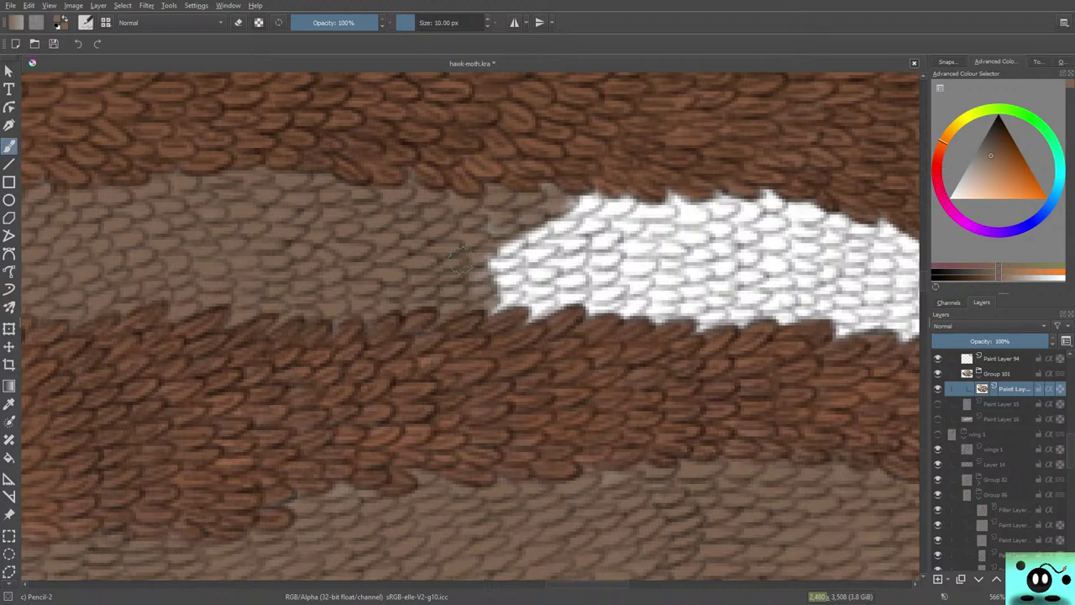
mouse_move(485, 226)
left_mouse_down()
mouse_move(373, 210)
mouse_move(378, 301)
mouse_move(341, 315)
mouse_move(378, 290)
mouse_move(336, 292)
mouse_move(393, 277)
mouse_move(380, 265)
mouse_move(336, 275)
mouse_move(382, 253)
mouse_move(360, 245)
mouse_move(385, 249)
mouse_move(446, 206)
mouse_move(393, 224)
mouse_move(466, 191)
left_mouse_up()
- Fill the slanted white front with grey-brown across the band's full width, up to the last tooth before the upper edge slopes down
mouse_move(366, 243)
left_mouse_down()
mouse_move(442, 235)
mouse_move(497, 199)
mouse_move(435, 212)
mouse_move(429, 225)
mouse_move(462, 231)
mouse_move(459, 244)
mouse_move(382, 257)
mouse_move(383, 267)
mouse_move(418, 266)
mouse_move(380, 280)
mouse_move(411, 287)
mouse_move(380, 298)
mouse_move(418, 304)
mouse_move(392, 320)
left_mouse_up()
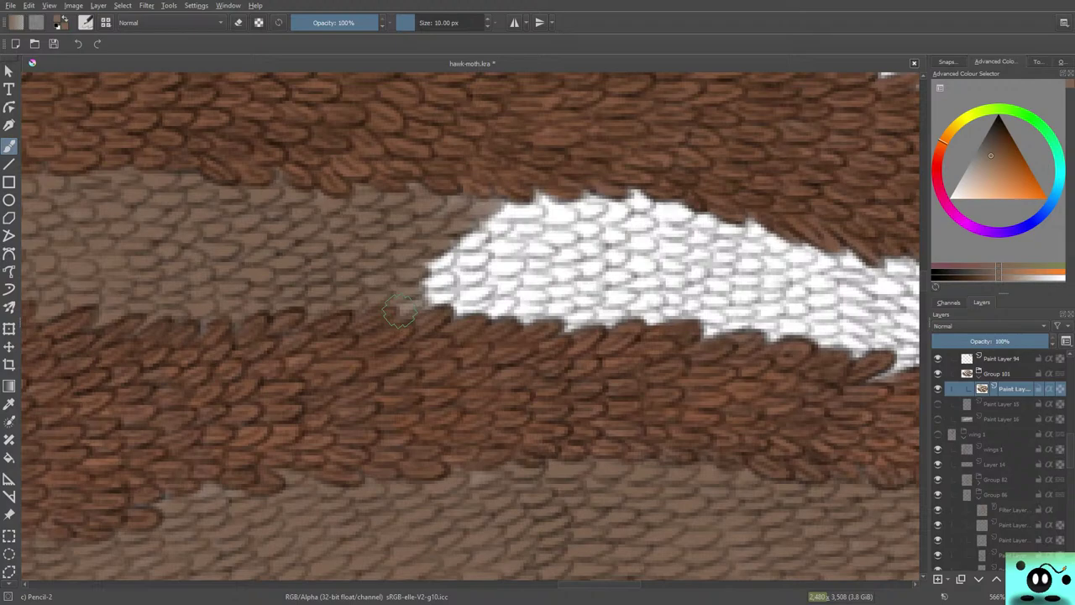
mouse_move(400, 312)
left_mouse_down()
mouse_move(487, 289)
mouse_move(402, 295)
mouse_move(420, 259)
mouse_move(465, 251)
mouse_move(486, 223)
mouse_move(465, 225)
mouse_move(502, 206)
mouse_move(537, 210)
left_mouse_up()
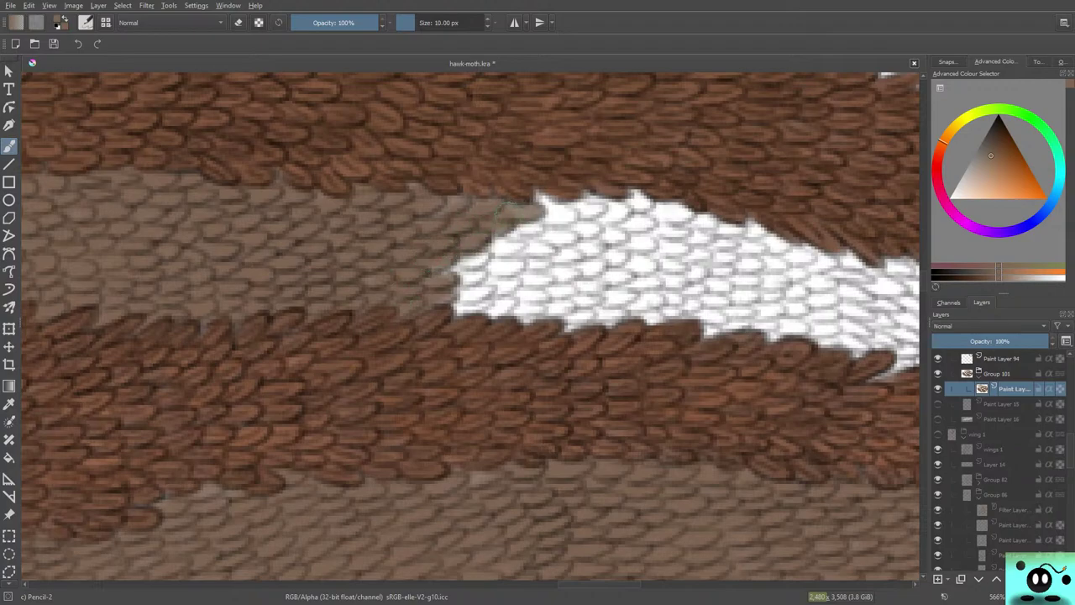
mouse_move(458, 267)
left_mouse_down()
mouse_move(401, 309)
mouse_move(486, 266)
mouse_move(455, 265)
mouse_move(445, 281)
mouse_move(481, 275)
mouse_move(438, 296)
mouse_move(454, 309)
mouse_move(470, 304)
mouse_move(444, 316)
mouse_move(485, 315)
mouse_move(476, 321)
mouse_move(512, 289)
mouse_move(467, 285)
mouse_move(467, 267)
mouse_move(520, 262)
mouse_move(507, 246)
mouse_move(526, 245)
mouse_move(489, 243)
mouse_move(526, 228)
mouse_move(490, 236)
mouse_move(536, 192)
mouse_move(534, 204)
mouse_move(526, 196)
mouse_move(548, 220)
mouse_move(557, 211)
mouse_move(528, 210)
mouse_move(569, 224)
mouse_move(538, 207)
left_mouse_up()
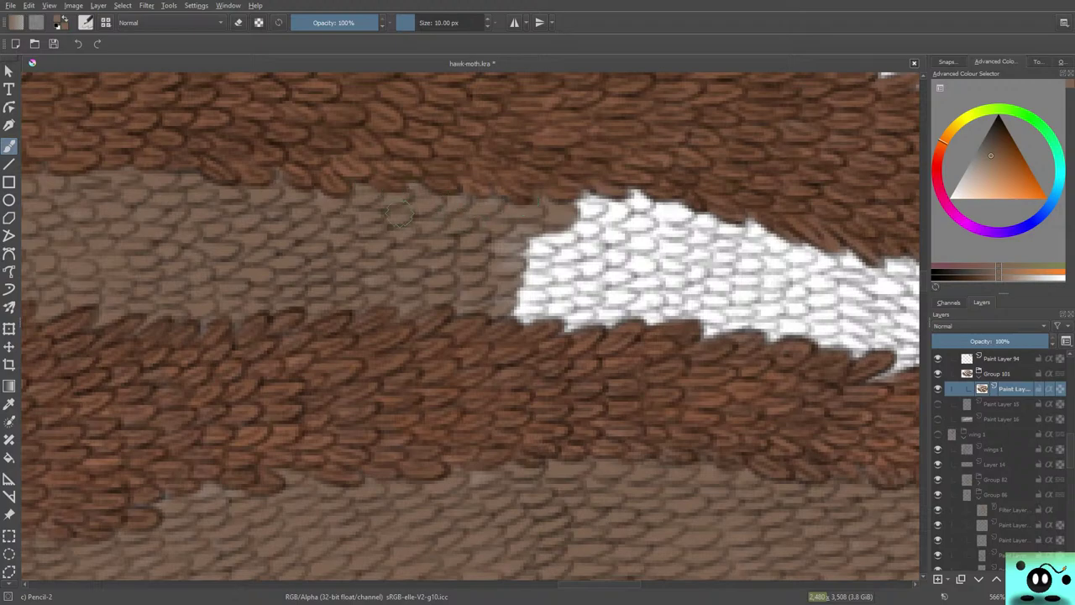
mouse_move(446, 307)
left_mouse_down()
mouse_move(500, 326)
mouse_move(502, 315)
mouse_move(536, 316)
mouse_move(506, 317)
mouse_move(540, 290)
mouse_move(529, 275)
mouse_move(481, 291)
left_mouse_up()
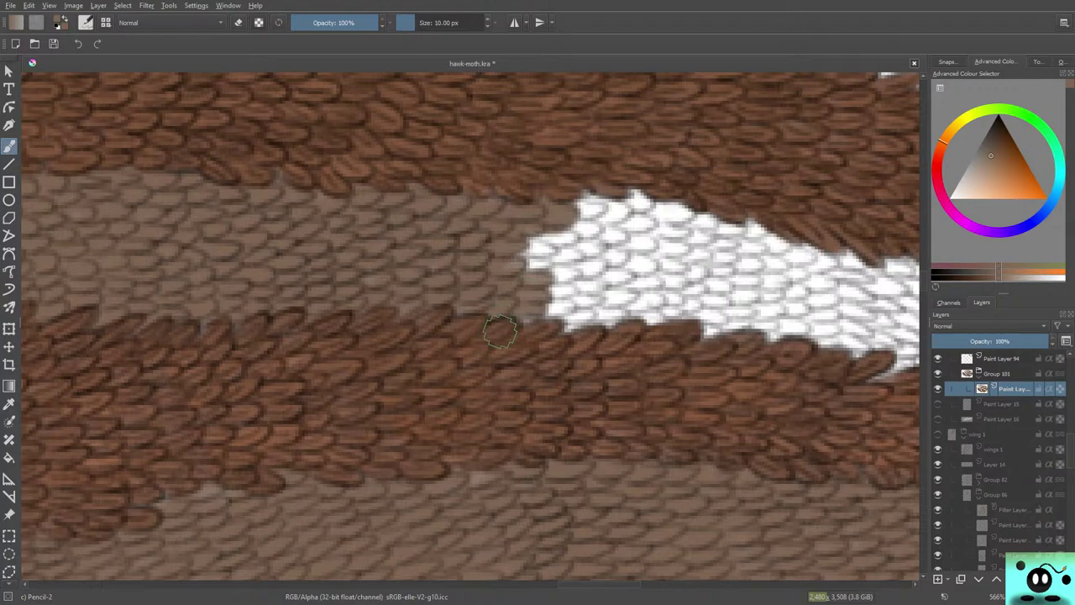
mouse_move(563, 247)
left_mouse_down()
mouse_move(515, 267)
mouse_move(585, 225)
mouse_move(520, 249)
left_mouse_up()
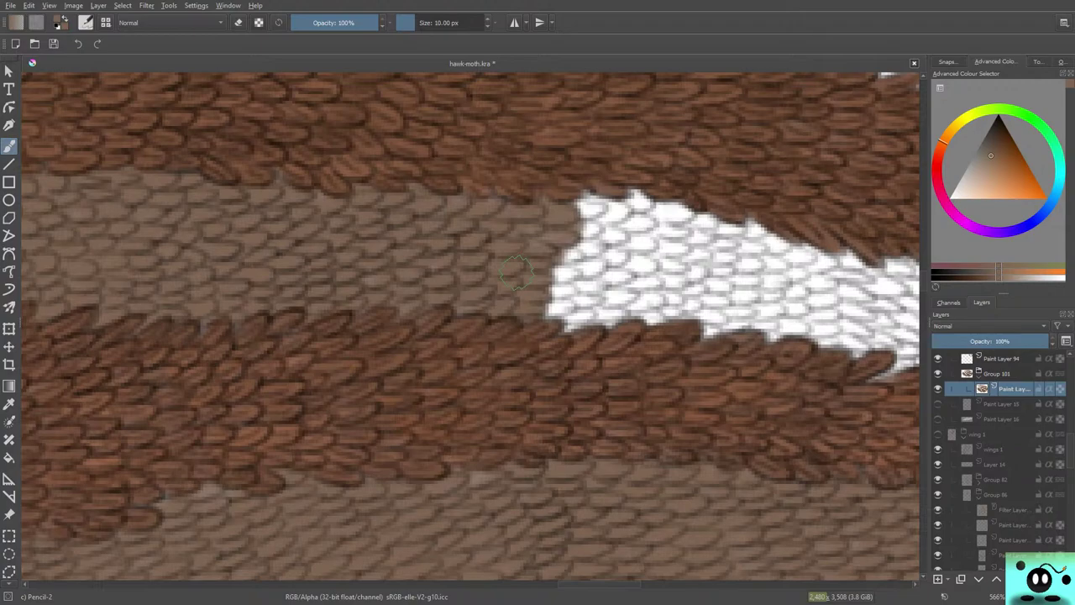
mouse_move(516, 270)
left_mouse_down()
mouse_move(557, 316)
mouse_move(541, 316)
mouse_move(575, 298)
mouse_move(531, 309)
mouse_move(583, 267)
mouse_move(537, 248)
mouse_move(541, 277)
mouse_move(557, 252)
mouse_move(532, 270)
mouse_move(568, 252)
mouse_move(550, 250)
mouse_move(602, 229)
mouse_move(570, 233)
mouse_move(583, 205)
mouse_move(612, 211)
mouse_move(608, 195)
mouse_move(589, 206)
mouse_move(567, 193)
mouse_move(537, 263)
left_mouse_up()
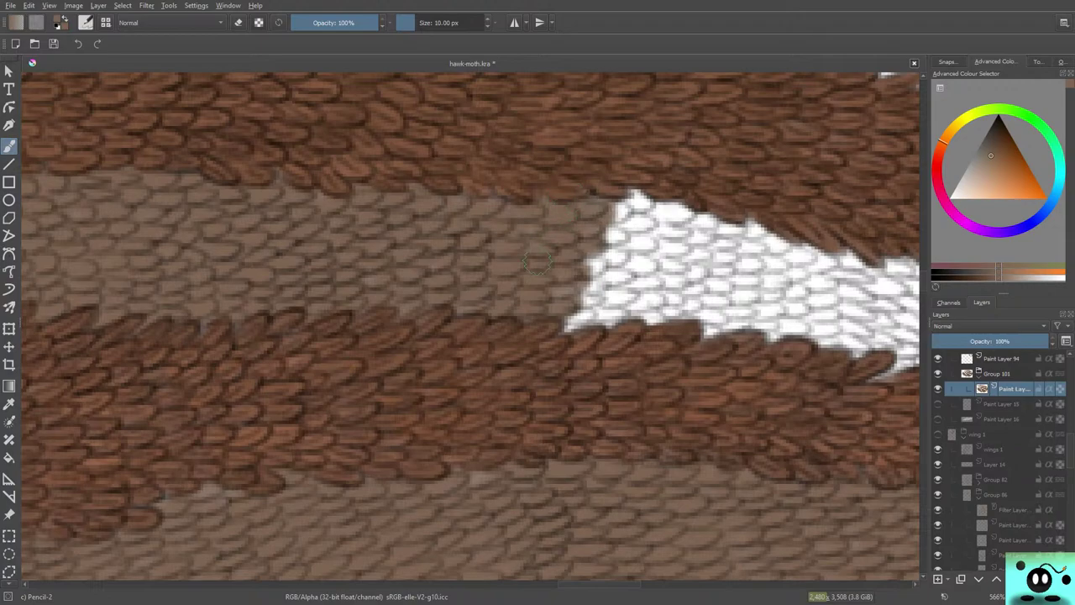
left_click_drag(485, 230, 551, 288)
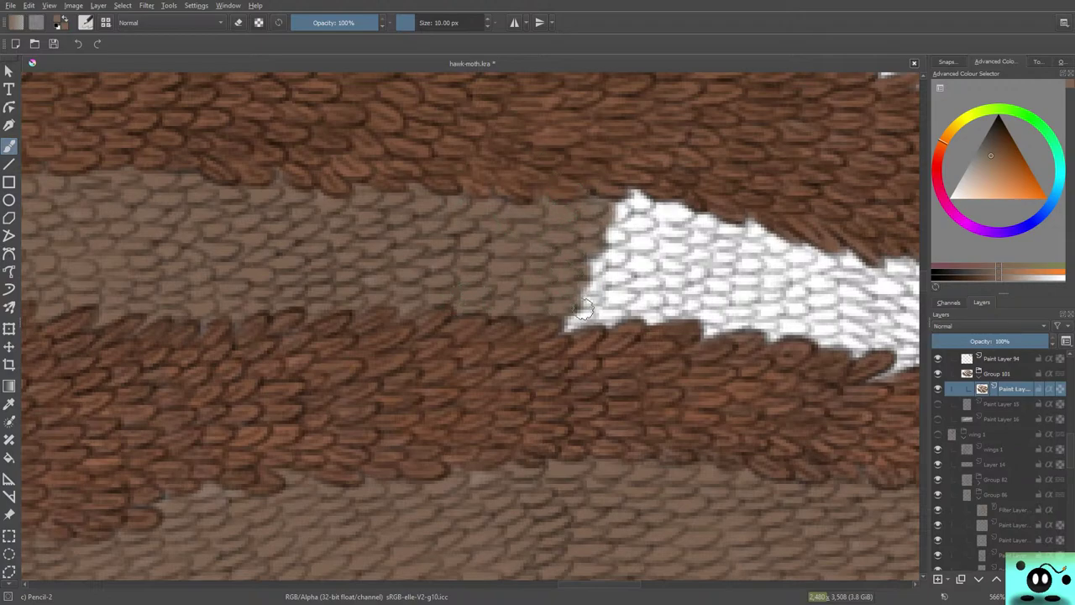
- Extend the grey-brown into the part of the band where the upper edge slopes down, filling evenly to the lower dark scales
mouse_move(584, 309)
left_mouse_down()
mouse_move(552, 292)
mouse_move(581, 294)
mouse_move(616, 252)
mouse_move(577, 278)
mouse_move(616, 250)
mouse_move(606, 265)
mouse_move(579, 262)
mouse_move(630, 238)
mouse_move(598, 229)
mouse_move(632, 208)
mouse_move(611, 203)
mouse_move(627, 214)
mouse_move(654, 195)
mouse_move(607, 190)
mouse_move(593, 217)
mouse_move(633, 220)
mouse_move(638, 202)
mouse_move(648, 227)
left_mouse_up()
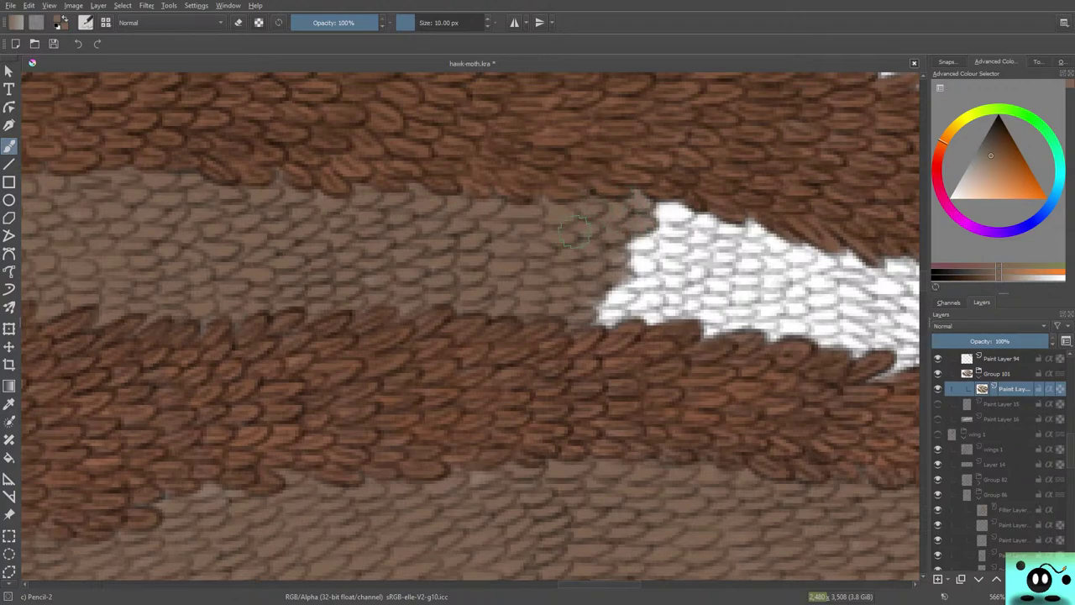
mouse_move(661, 212)
left_mouse_down()
mouse_move(652, 239)
mouse_move(680, 238)
mouse_move(623, 242)
mouse_move(637, 231)
mouse_move(647, 245)
mouse_move(605, 262)
mouse_move(651, 260)
mouse_move(626, 275)
left_mouse_up()
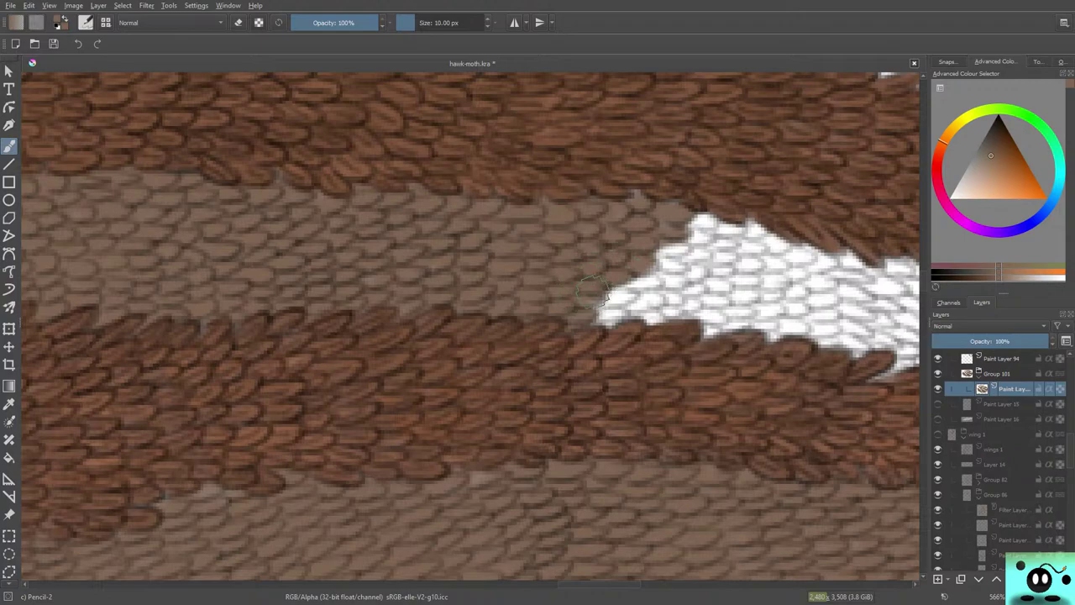
mouse_move(640, 281)
left_mouse_down()
mouse_move(646, 266)
mouse_move(595, 301)
mouse_move(624, 293)
mouse_move(612, 293)
mouse_move(616, 284)
mouse_move(578, 309)
mouse_move(601, 327)
left_mouse_up()
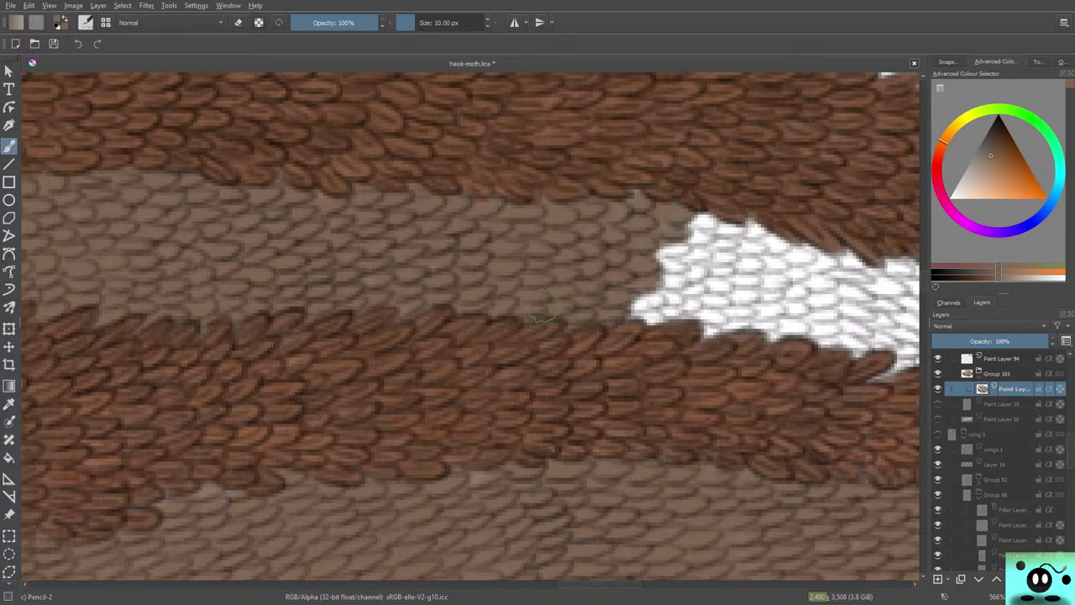
mouse_move(704, 231)
left_mouse_down()
mouse_move(694, 207)
mouse_move(687, 220)
mouse_move(697, 225)
mouse_move(682, 239)
mouse_move(706, 241)
mouse_move(645, 252)
mouse_move(680, 266)
mouse_move(655, 273)
left_mouse_up()
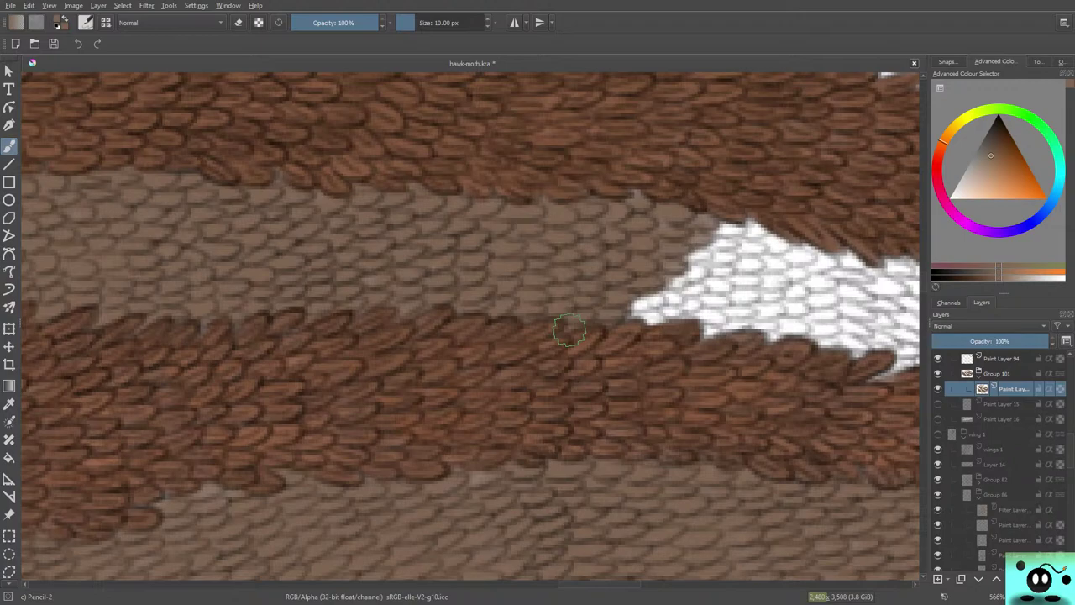
mouse_move(569, 332)
left_mouse_down()
mouse_move(640, 304)
mouse_move(622, 312)
mouse_move(663, 324)
mouse_move(640, 299)
mouse_move(680, 294)
mouse_move(659, 273)
mouse_move(697, 273)
mouse_move(715, 251)
mouse_move(695, 236)
mouse_move(739, 232)
mouse_move(723, 217)
mouse_move(760, 233)
mouse_move(750, 240)
mouse_move(731, 220)
mouse_move(743, 240)
mouse_move(685, 290)
mouse_move(756, 243)
mouse_move(718, 243)
mouse_move(726, 260)
mouse_move(712, 290)
mouse_move(699, 252)
left_mouse_up()
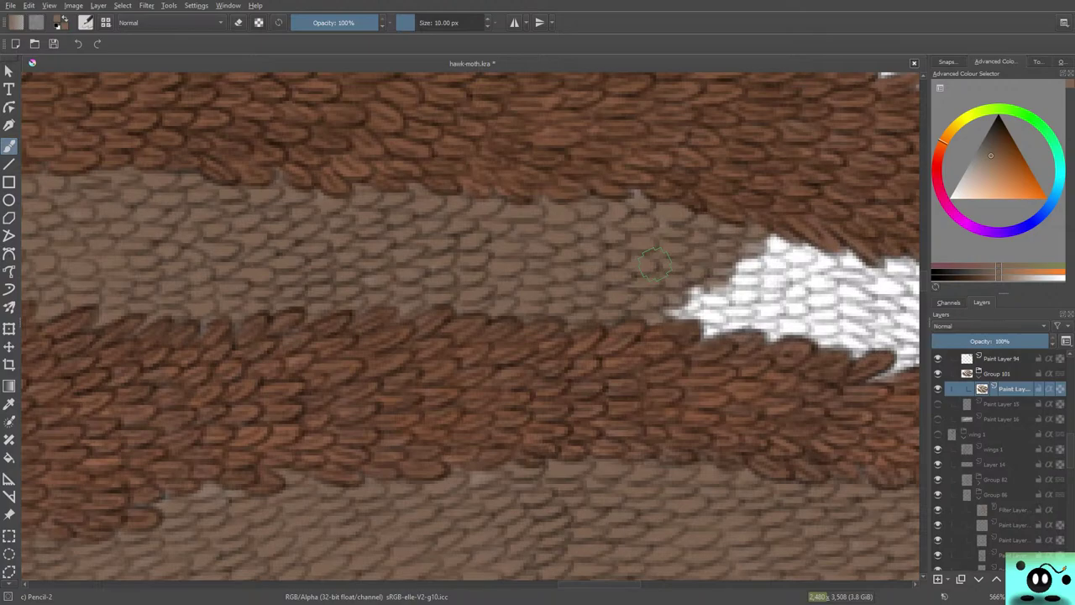
mouse_move(655, 265)
left_mouse_down()
mouse_move(694, 303)
mouse_move(719, 275)
mouse_move(722, 288)
mouse_move(678, 304)
mouse_move(717, 303)
mouse_move(687, 312)
mouse_move(712, 314)
mouse_move(707, 335)
mouse_move(742, 305)
mouse_move(751, 286)
mouse_move(739, 273)
mouse_move(727, 282)
mouse_move(748, 262)
left_mouse_up()
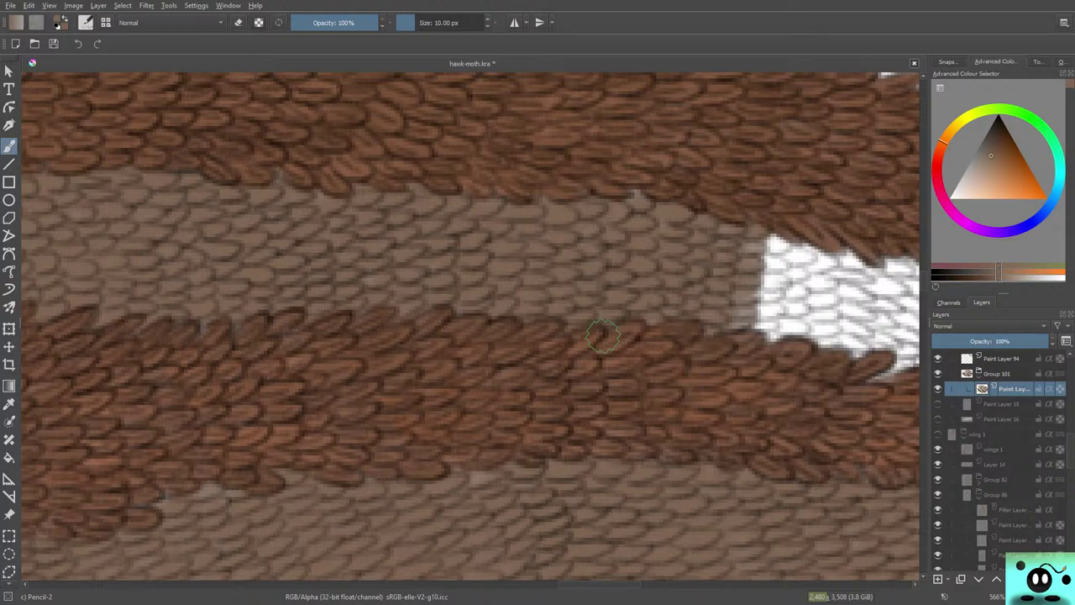
- Carry the grey-brown outward over the notched white front, filling between the upper scales and the first pointed scales of the lower vein
mouse_move(781, 312)
left_mouse_down()
mouse_move(791, 319)
mouse_move(777, 332)
mouse_move(716, 327)
mouse_move(785, 323)
mouse_move(760, 336)
mouse_move(798, 311)
mouse_move(773, 290)
mouse_move(785, 278)
mouse_move(755, 294)
mouse_move(781, 282)
mouse_move(750, 281)
mouse_move(785, 269)
mouse_move(760, 252)
mouse_move(781, 239)
mouse_move(827, 256)
mouse_move(781, 235)
mouse_move(806, 281)
mouse_move(838, 281)
mouse_move(745, 297)
mouse_move(387, 296)
left_mouse_up()
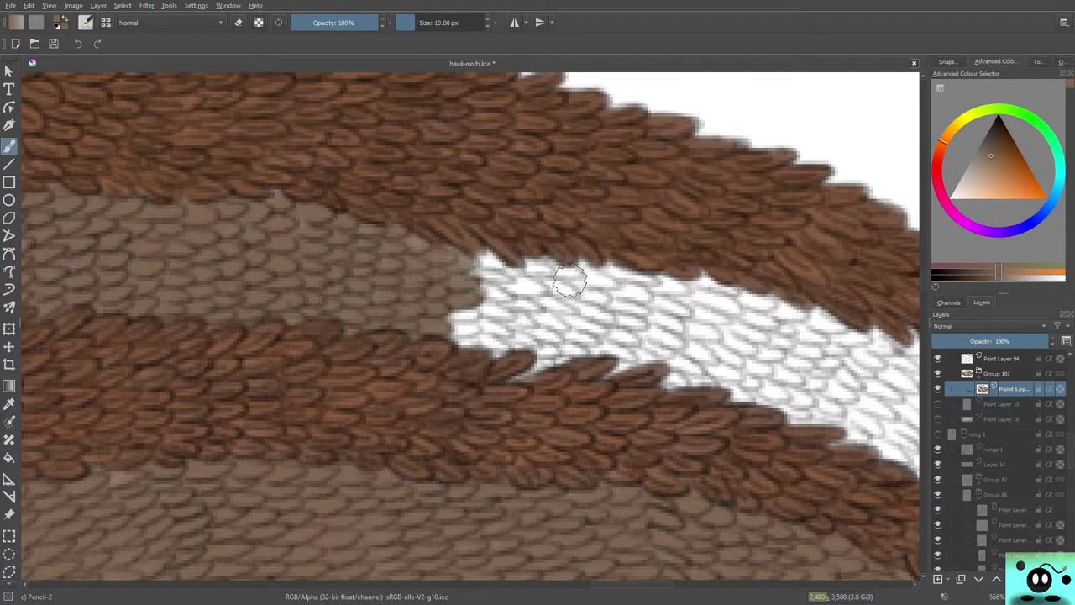
mouse_move(482, 312)
left_mouse_down()
mouse_move(429, 322)
mouse_move(470, 337)
mouse_move(447, 339)
mouse_move(522, 347)
mouse_move(460, 329)
mouse_move(493, 318)
mouse_move(469, 303)
mouse_move(489, 317)
mouse_move(513, 293)
mouse_move(475, 271)
mouse_move(511, 269)
mouse_move(474, 252)
mouse_move(515, 274)
mouse_move(524, 261)
mouse_move(550, 269)
mouse_move(514, 262)
mouse_move(485, 290)
left_mouse_up()
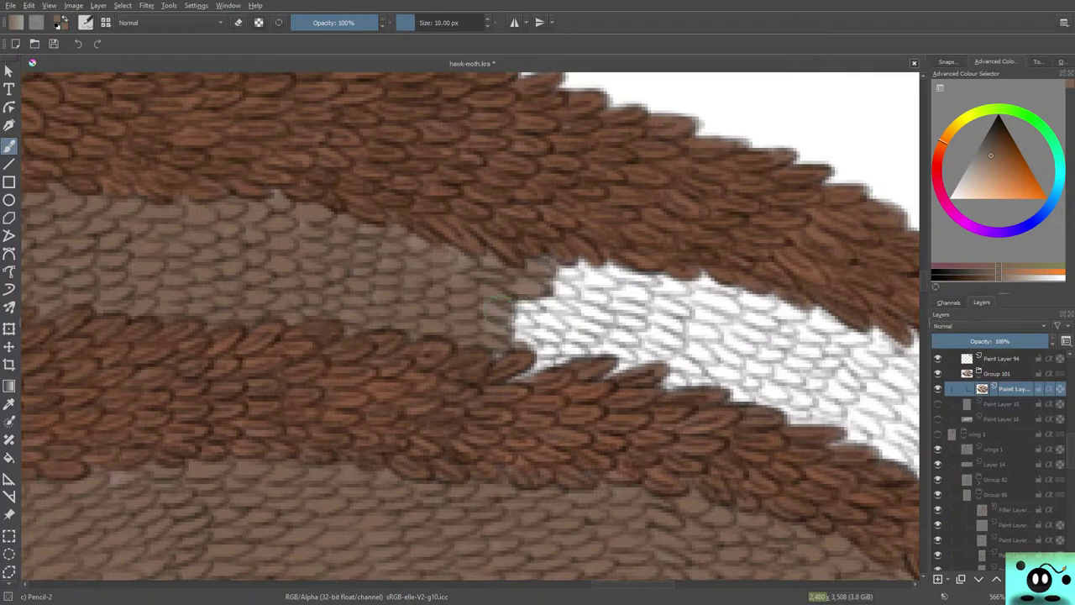
mouse_move(495, 301)
left_mouse_down()
mouse_move(538, 304)
mouse_move(550, 311)
mouse_move(538, 323)
mouse_move(559, 325)
mouse_move(512, 340)
mouse_move(538, 353)
mouse_move(532, 363)
mouse_move(472, 372)
mouse_move(487, 360)
mouse_move(480, 336)
left_mouse_up()
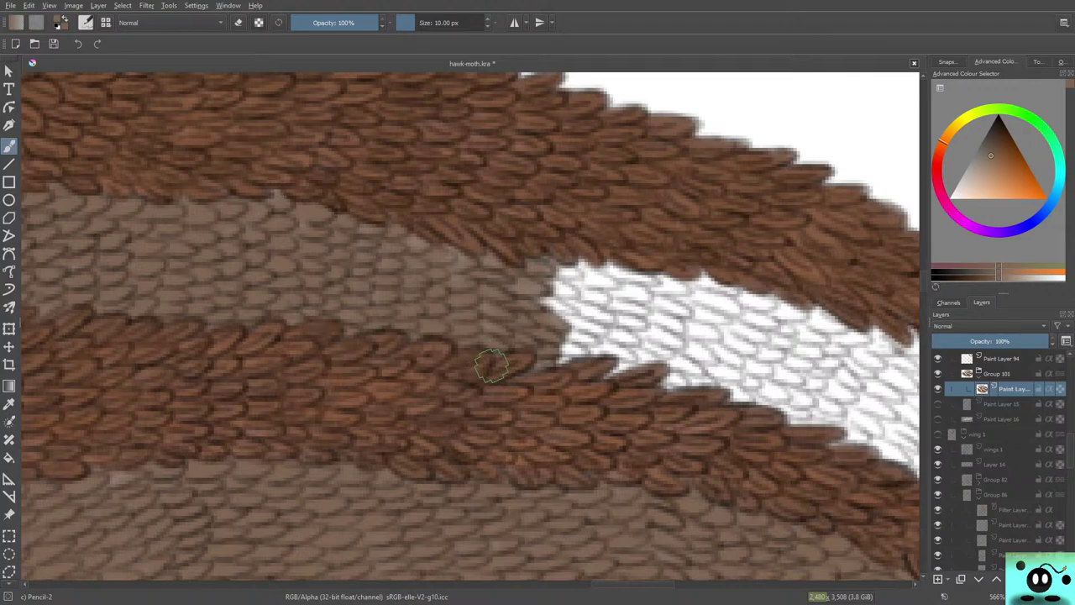
mouse_move(580, 290)
left_mouse_down()
mouse_move(560, 307)
mouse_move(565, 271)
mouse_move(542, 284)
left_mouse_up()
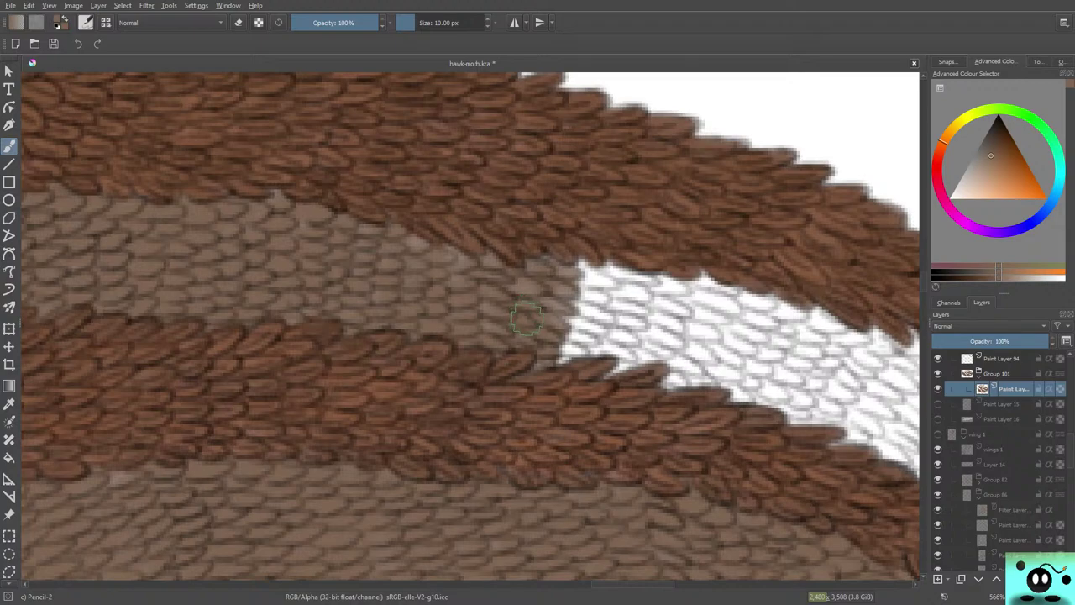
left_click_drag(581, 278, 560, 267)
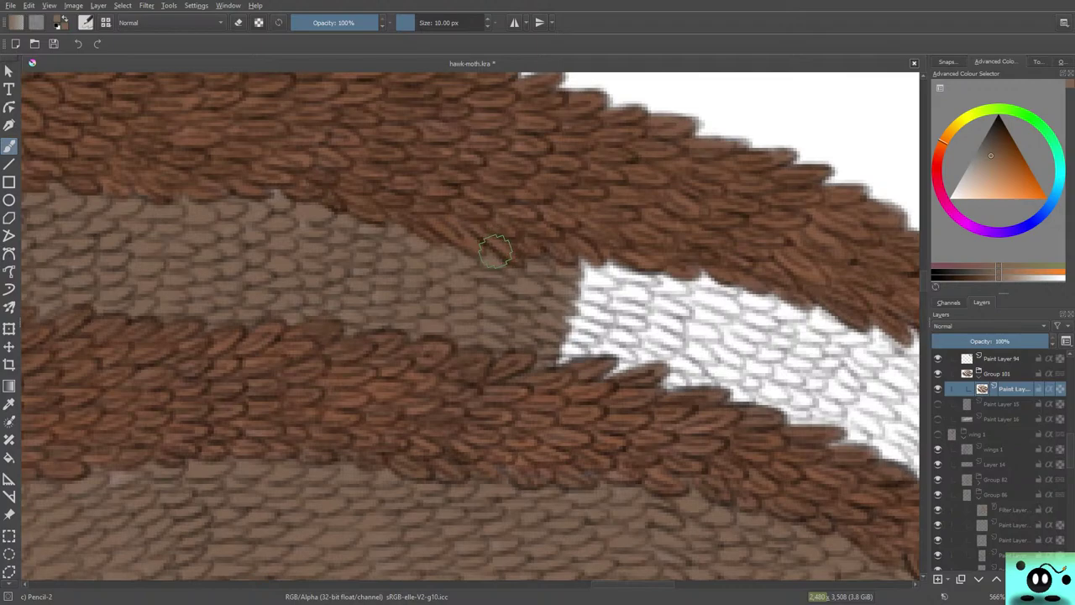
- Extend the grey-brown a few scale rows further, covering the leftover white corner just above the lower vein's pointed scales
mouse_move(584, 277)
left_mouse_down()
mouse_move(600, 287)
mouse_move(582, 304)
mouse_move(597, 305)
mouse_move(590, 321)
mouse_move(575, 312)
left_mouse_up()
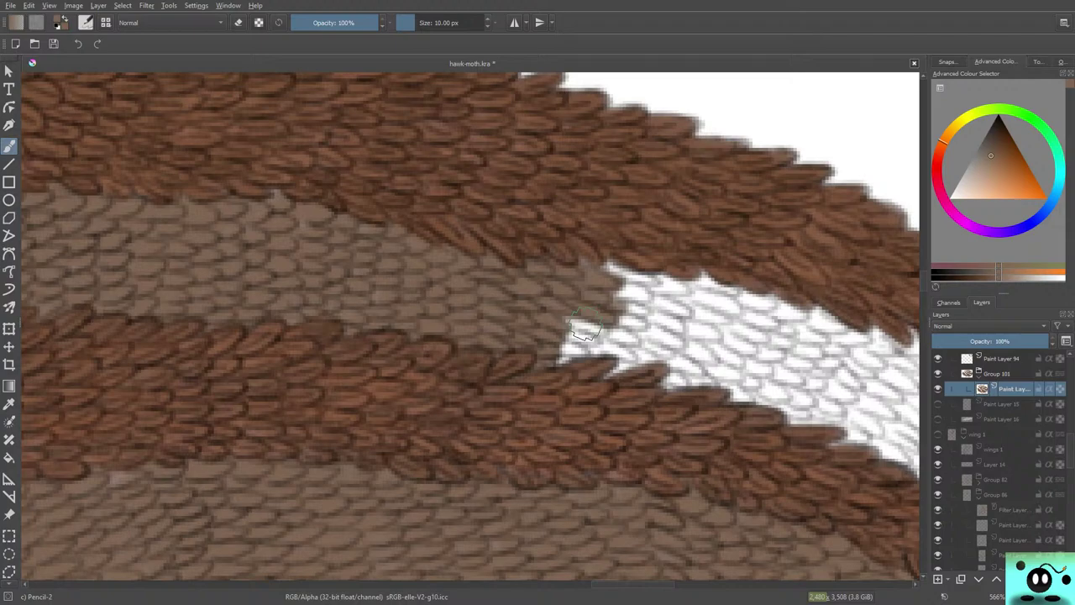
mouse_move(585, 329)
left_mouse_down()
mouse_move(592, 336)
mouse_move(560, 327)
mouse_move(604, 336)
mouse_move(567, 351)
mouse_move(550, 340)
mouse_move(564, 353)
left_mouse_up()
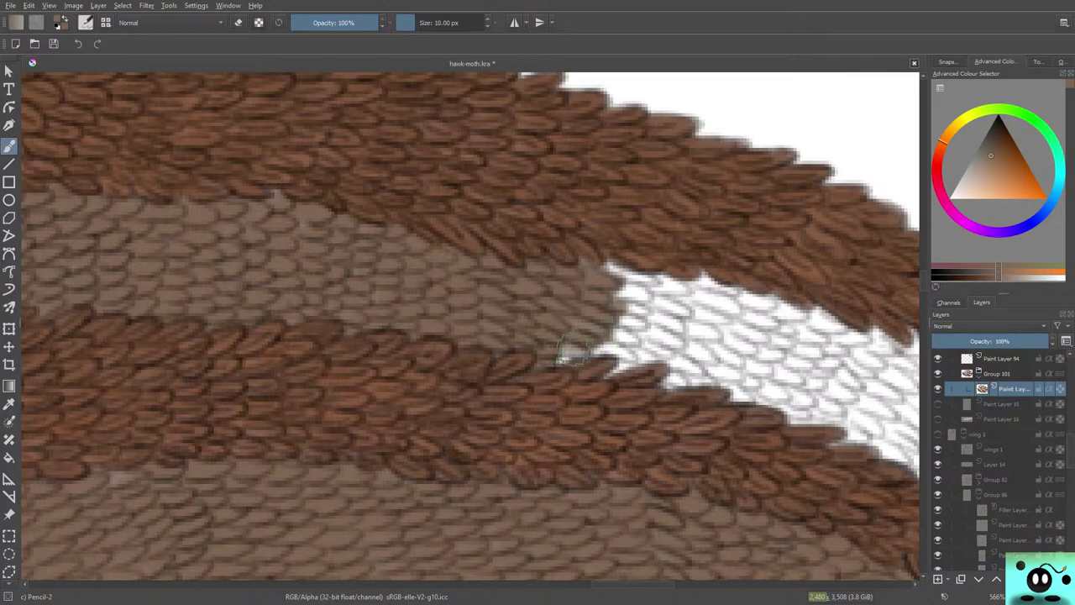
mouse_move(574, 347)
left_mouse_down()
mouse_move(599, 356)
mouse_move(585, 343)
mouse_move(609, 358)
mouse_move(635, 352)
mouse_move(589, 330)
mouse_move(635, 338)
mouse_move(614, 318)
mouse_move(617, 303)
mouse_move(623, 319)
mouse_move(643, 308)
mouse_move(626, 305)
mouse_move(616, 283)
mouse_move(641, 290)
mouse_move(599, 260)
mouse_move(657, 285)
mouse_move(589, 265)
mouse_move(563, 316)
left_mouse_up()
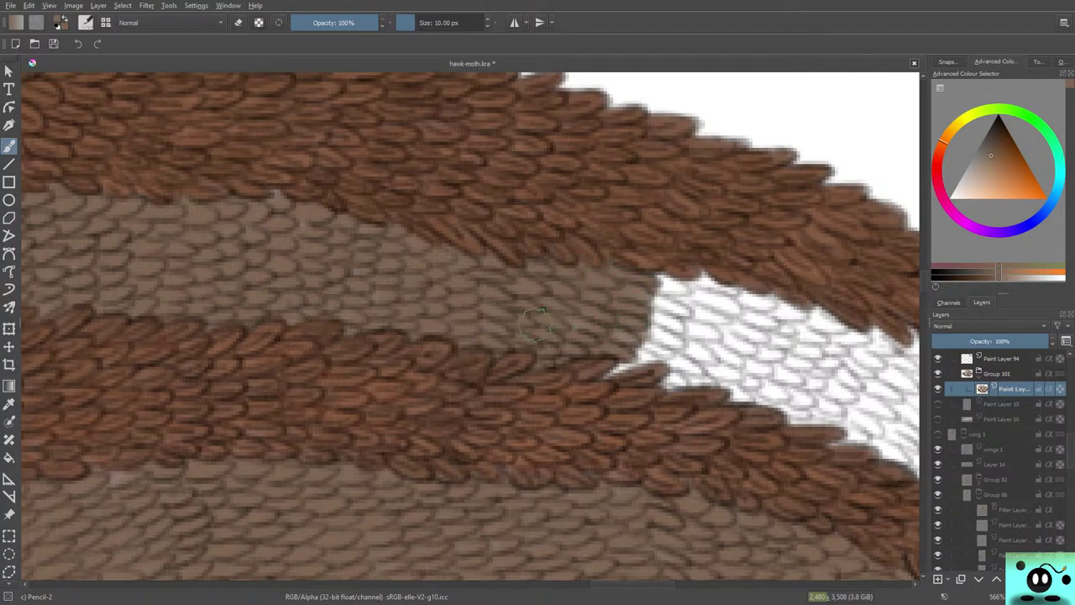
- Colour the white wedge along the lower vein's tip grey-brown and continue the fill under the descending upper edge
left_click_drag(633, 583, 656, 583)
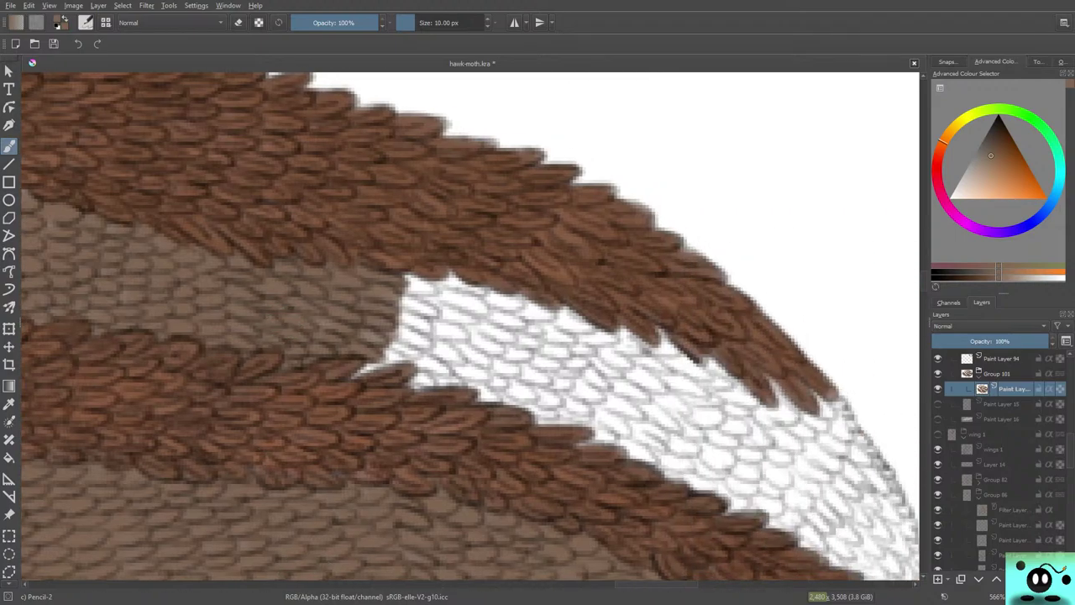
mouse_move(365, 363)
left_mouse_down()
mouse_move(397, 354)
mouse_move(386, 348)
mouse_move(406, 334)
mouse_move(433, 370)
mouse_move(435, 351)
mouse_move(410, 359)
mouse_move(437, 377)
mouse_move(403, 365)
mouse_move(425, 384)
left_mouse_up()
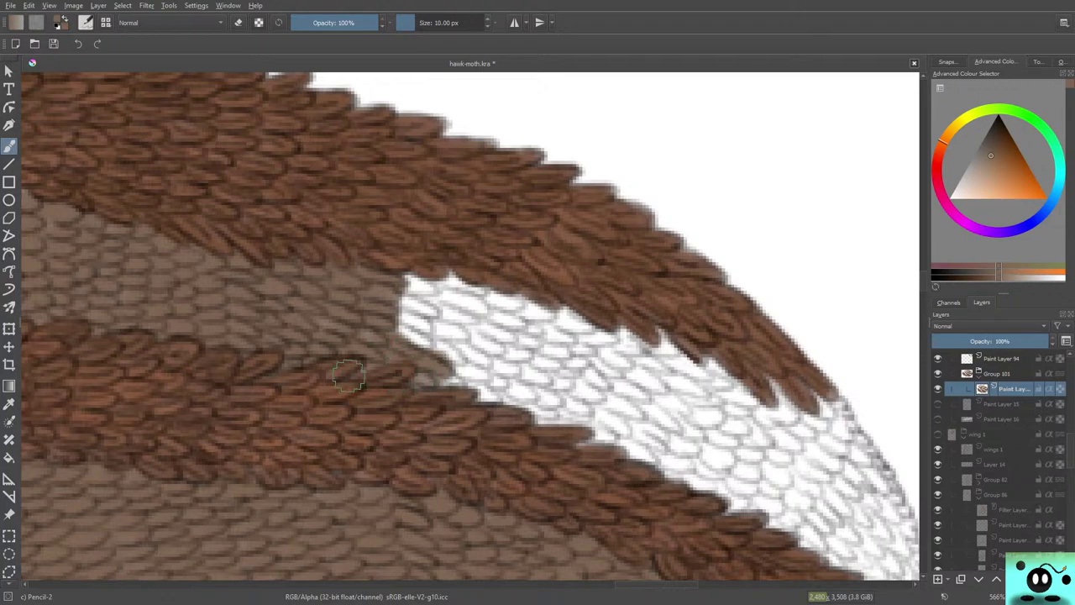
left_click_drag(431, 372, 401, 382)
mouse_move(434, 341)
left_mouse_down()
mouse_move(409, 328)
mouse_move(410, 341)
mouse_move(405, 321)
mouse_move(462, 356)
mouse_move(403, 307)
mouse_move(415, 325)
mouse_move(473, 334)
mouse_move(437, 335)
mouse_move(417, 303)
mouse_move(391, 301)
mouse_move(453, 307)
mouse_move(413, 303)
mouse_move(420, 284)
mouse_move(408, 276)
mouse_move(436, 299)
mouse_move(462, 299)
mouse_move(457, 281)
mouse_move(431, 269)
mouse_move(408, 289)
mouse_move(469, 301)
mouse_move(452, 345)
mouse_move(483, 299)
mouse_move(395, 351)
mouse_move(374, 341)
mouse_move(379, 317)
mouse_move(343, 322)
mouse_move(359, 307)
mouse_move(546, 284)
mouse_move(477, 321)
mouse_move(472, 293)
mouse_move(519, 298)
mouse_move(521, 315)
mouse_move(502, 316)
mouse_move(523, 318)
mouse_move(519, 327)
mouse_move(481, 332)
mouse_move(506, 351)
mouse_move(470, 327)
mouse_move(501, 349)
mouse_move(476, 360)
mouse_move(455, 335)
mouse_move(460, 366)
mouse_move(483, 374)
mouse_move(450, 368)
mouse_move(458, 382)
mouse_move(410, 378)
left_mouse_up()
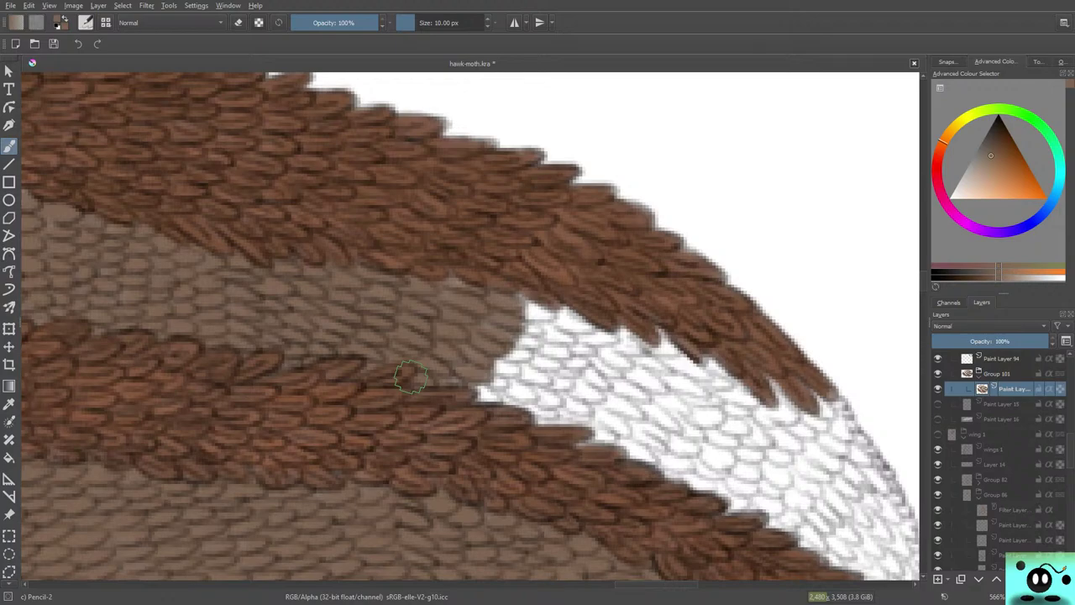
mouse_move(410, 378)
left_mouse_down()
mouse_move(543, 314)
mouse_move(514, 302)
mouse_move(580, 329)
mouse_move(588, 317)
mouse_move(510, 288)
mouse_move(521, 304)
mouse_move(489, 271)
mouse_move(551, 317)
mouse_move(541, 296)
mouse_move(536, 315)
mouse_move(561, 338)
mouse_move(555, 330)
mouse_move(513, 342)
mouse_move(542, 352)
mouse_move(479, 336)
mouse_move(448, 372)
mouse_move(473, 356)
mouse_move(463, 391)
mouse_move(494, 390)
mouse_move(479, 391)
mouse_move(493, 403)
mouse_move(516, 386)
mouse_move(481, 371)
mouse_move(485, 361)
mouse_move(545, 377)
mouse_move(505, 361)
left_mouse_up()
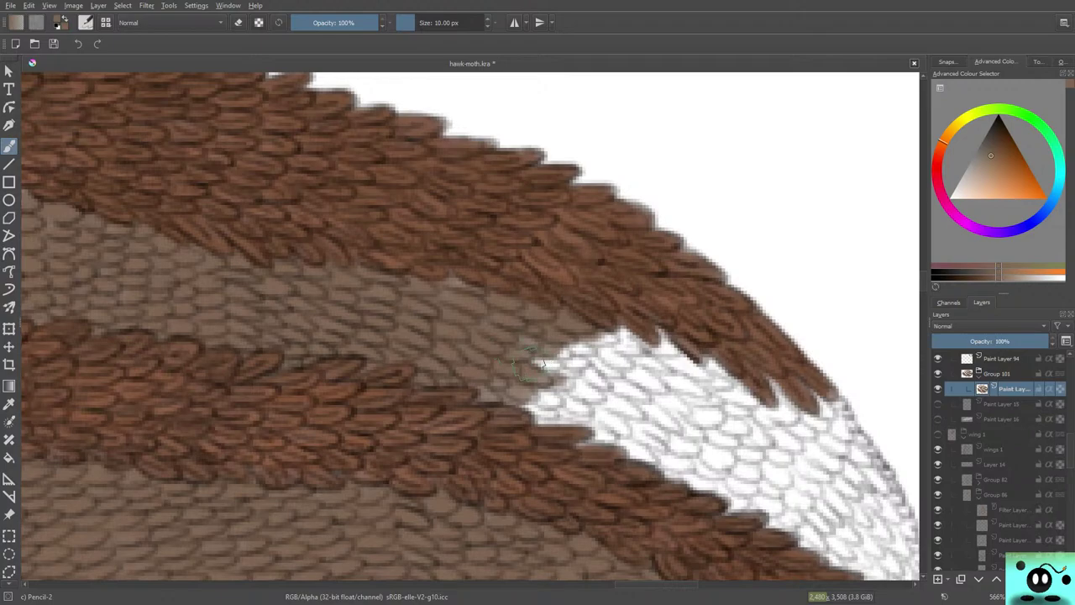
- Fill the next slanted stretch of white scales with grey-brown across the band, working into the notches along the lower vein
mouse_move(544, 363)
left_mouse_down()
mouse_move(581, 341)
mouse_move(518, 346)
mouse_move(535, 364)
mouse_move(577, 367)
mouse_move(535, 360)
mouse_move(582, 352)
mouse_move(539, 348)
mouse_move(568, 339)
left_mouse_up()
mouse_move(495, 390)
left_mouse_down()
mouse_move(550, 394)
mouse_move(545, 407)
mouse_move(491, 393)
mouse_move(551, 401)
mouse_move(520, 411)
mouse_move(533, 416)
mouse_move(578, 414)
mouse_move(572, 390)
mouse_move(582, 387)
mouse_move(551, 369)
mouse_move(593, 384)
mouse_move(560, 380)
mouse_move(601, 371)
mouse_move(599, 380)
mouse_move(567, 379)
mouse_move(573, 362)
mouse_move(607, 375)
mouse_move(624, 358)
mouse_move(588, 362)
left_mouse_up()
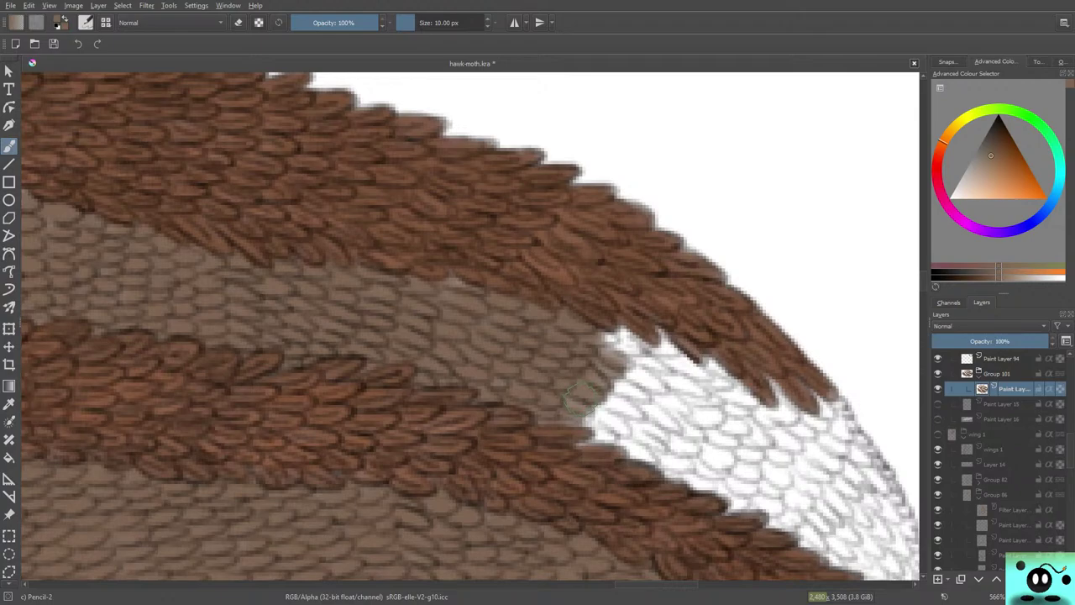
mouse_move(580, 400)
left_mouse_down()
mouse_move(620, 342)
mouse_move(643, 359)
mouse_move(638, 339)
mouse_move(606, 315)
mouse_move(670, 342)
mouse_move(621, 338)
mouse_move(591, 356)
left_mouse_up()
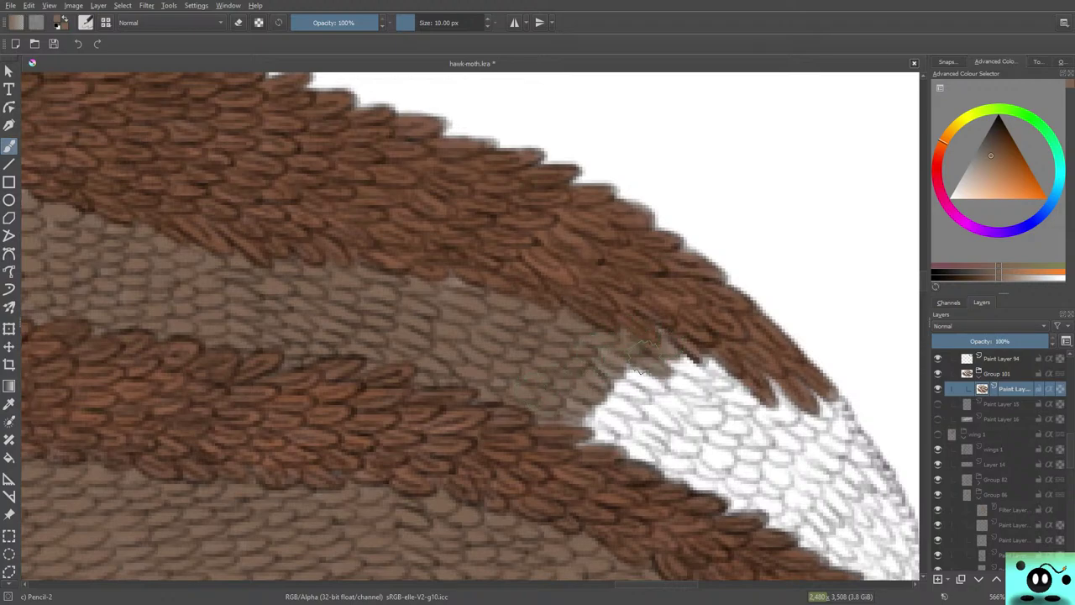
mouse_move(643, 359)
left_mouse_down()
mouse_move(614, 351)
mouse_move(658, 394)
mouse_move(666, 388)
mouse_move(643, 399)
mouse_move(616, 382)
mouse_move(621, 403)
mouse_move(635, 395)
mouse_move(618, 419)
mouse_move(587, 388)
mouse_move(586, 431)
left_mouse_up()
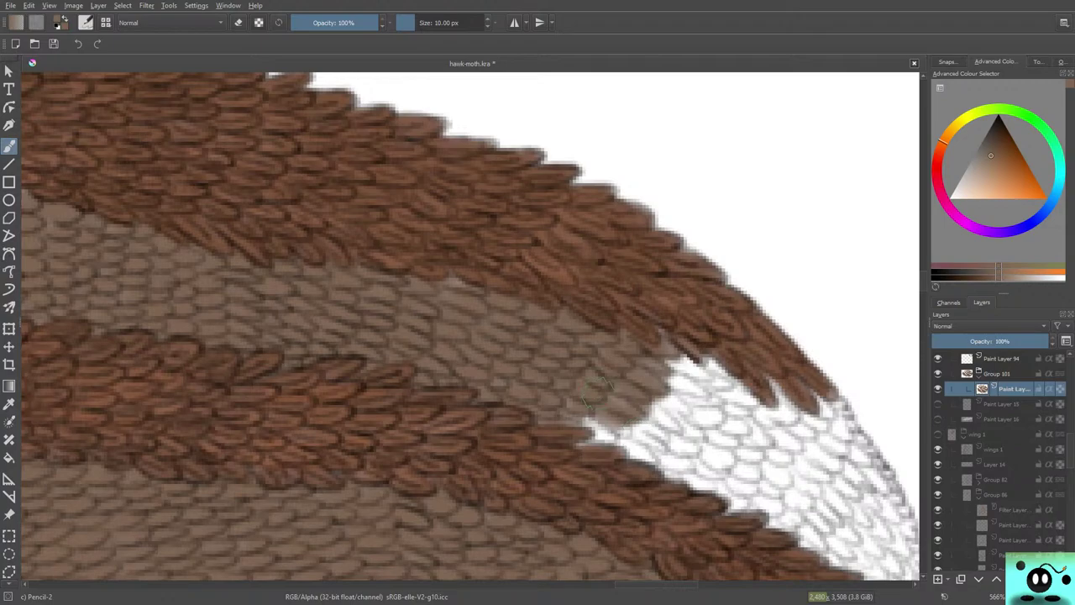
mouse_move(621, 433)
left_mouse_down()
mouse_move(600, 437)
mouse_move(588, 416)
mouse_move(576, 444)
mouse_move(630, 436)
mouse_move(647, 449)
mouse_move(616, 426)
mouse_move(656, 424)
mouse_move(636, 411)
left_mouse_up()
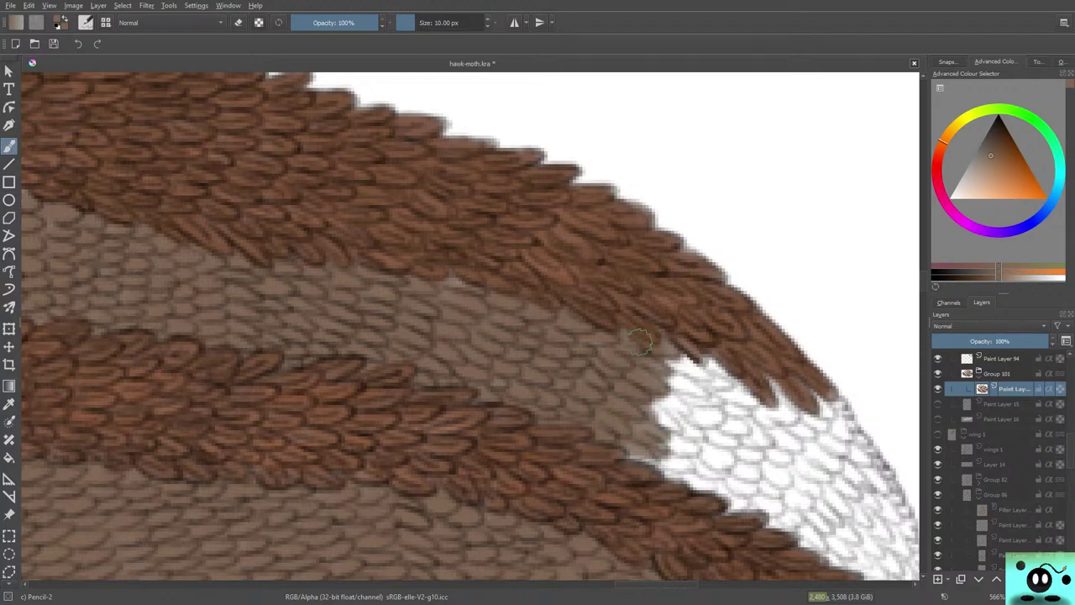
- Continue the grey-brown around the pointed scales of the upper edge, covering the white down to the lower vein
mouse_move(655, 340)
left_mouse_down()
mouse_move(711, 376)
mouse_move(683, 374)
mouse_move(669, 355)
mouse_move(702, 392)
mouse_move(642, 368)
mouse_move(656, 399)
mouse_move(669, 389)
mouse_move(696, 408)
mouse_move(684, 424)
mouse_move(640, 405)
mouse_move(658, 424)
mouse_move(613, 443)
mouse_move(629, 457)
mouse_move(590, 453)
mouse_move(639, 414)
mouse_move(694, 409)
mouse_move(618, 433)
mouse_move(685, 463)
mouse_move(659, 466)
mouse_move(696, 434)
mouse_move(654, 429)
mouse_move(716, 414)
mouse_move(679, 411)
mouse_move(712, 410)
mouse_move(717, 389)
mouse_move(726, 397)
mouse_move(685, 357)
left_mouse_up()
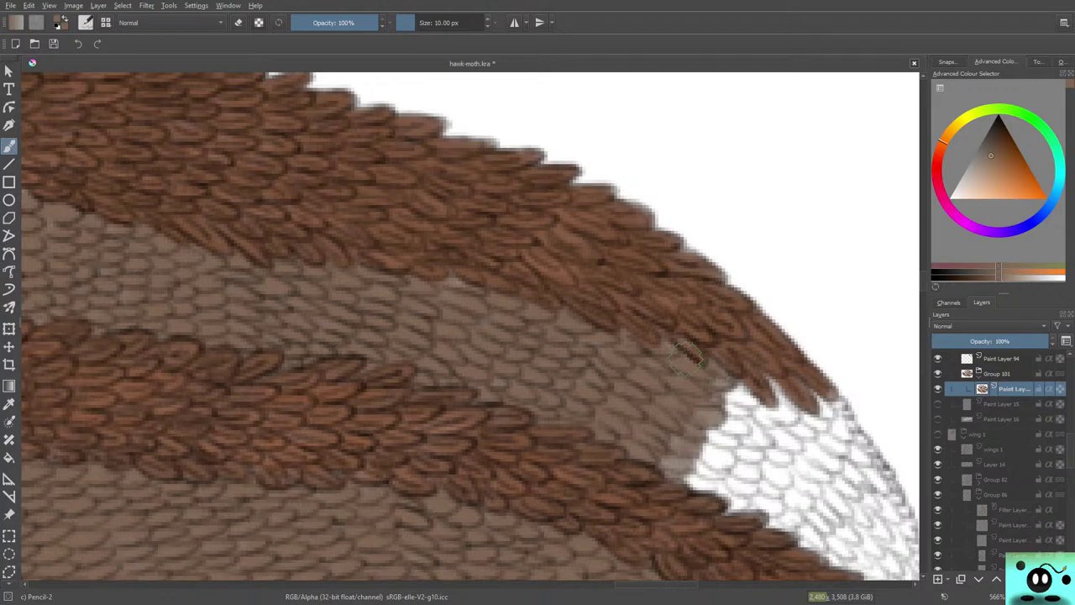
mouse_move(685, 357)
left_mouse_down()
mouse_move(755, 399)
mouse_move(695, 420)
mouse_move(648, 467)
mouse_move(709, 435)
mouse_move(692, 473)
mouse_move(747, 414)
mouse_move(713, 474)
mouse_move(754, 414)
mouse_move(742, 445)
mouse_move(689, 493)
left_mouse_up()
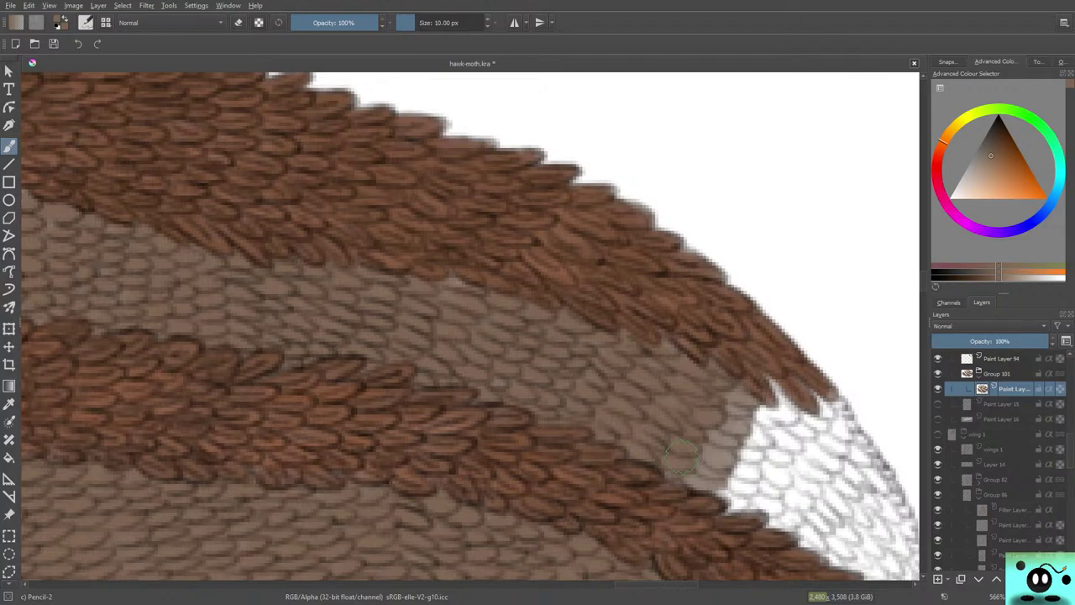
mouse_move(707, 462)
left_mouse_down()
mouse_move(746, 403)
mouse_move(715, 471)
mouse_move(686, 472)
left_mouse_up()
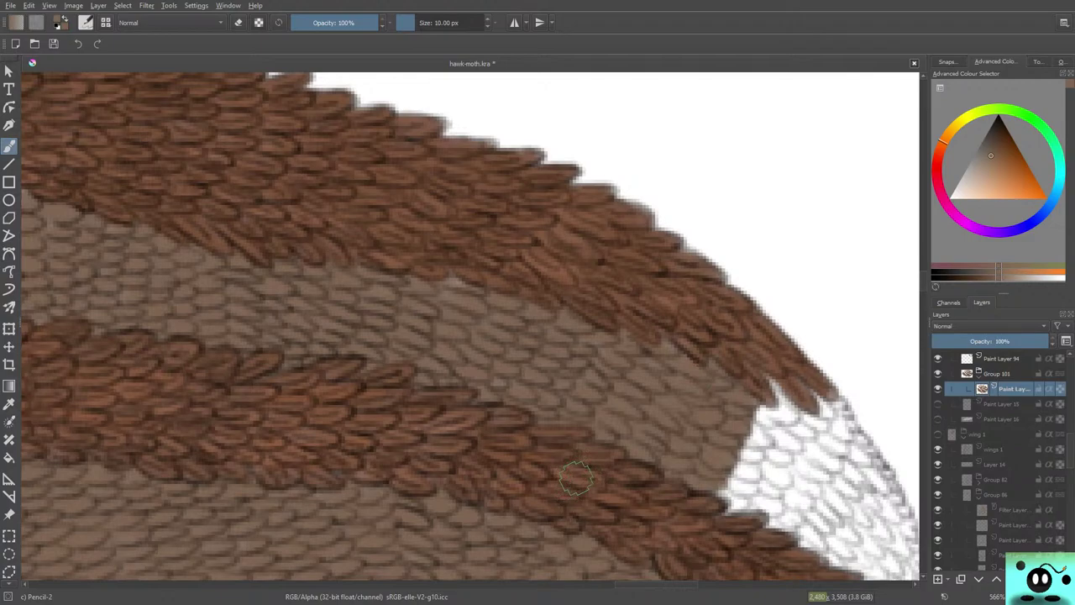
- Colour the white scales grey-brown beneath the last dark tips of the upper edge, including the white corner beside the lower vein
mouse_move(576, 478)
left_mouse_down()
mouse_move(288, 479)
mouse_move(287, 245)
left_mouse_up()
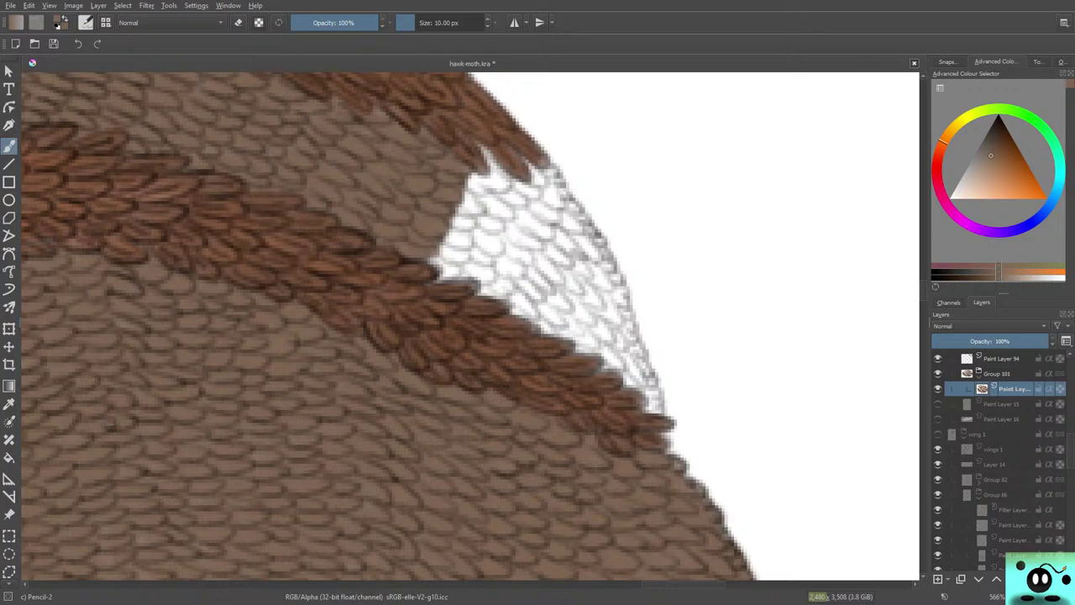
mouse_move(487, 155)
left_mouse_down()
mouse_move(502, 202)
mouse_move(479, 181)
mouse_move(466, 197)
left_mouse_up()
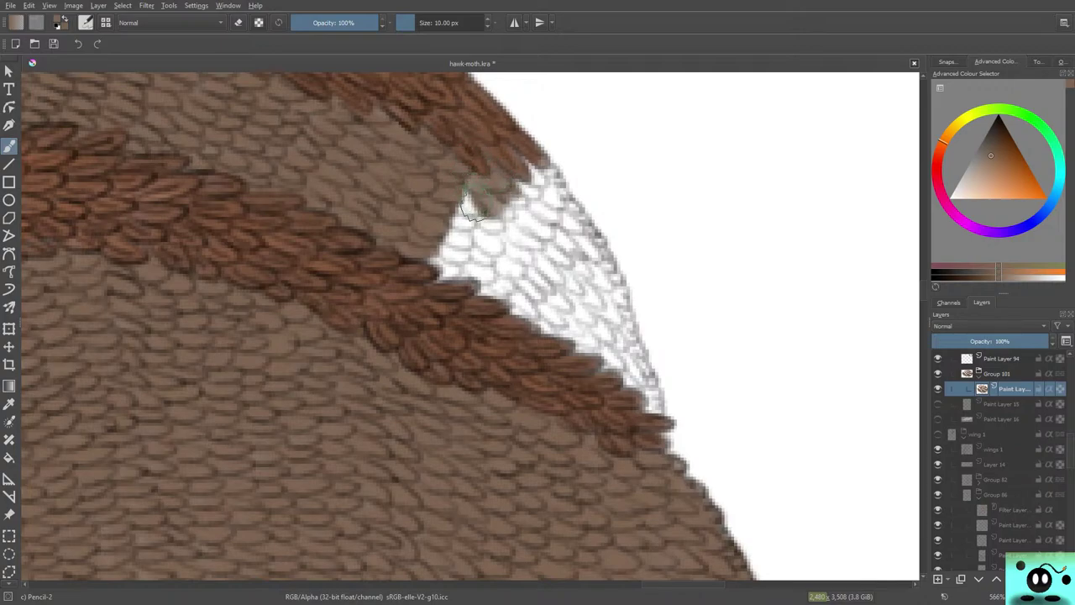
left_click_drag(468, 205, 488, 234)
mouse_move(491, 216)
left_mouse_down()
mouse_move(458, 206)
mouse_move(479, 229)
mouse_move(497, 228)
mouse_move(473, 237)
mouse_move(482, 242)
mouse_move(473, 180)
left_mouse_up()
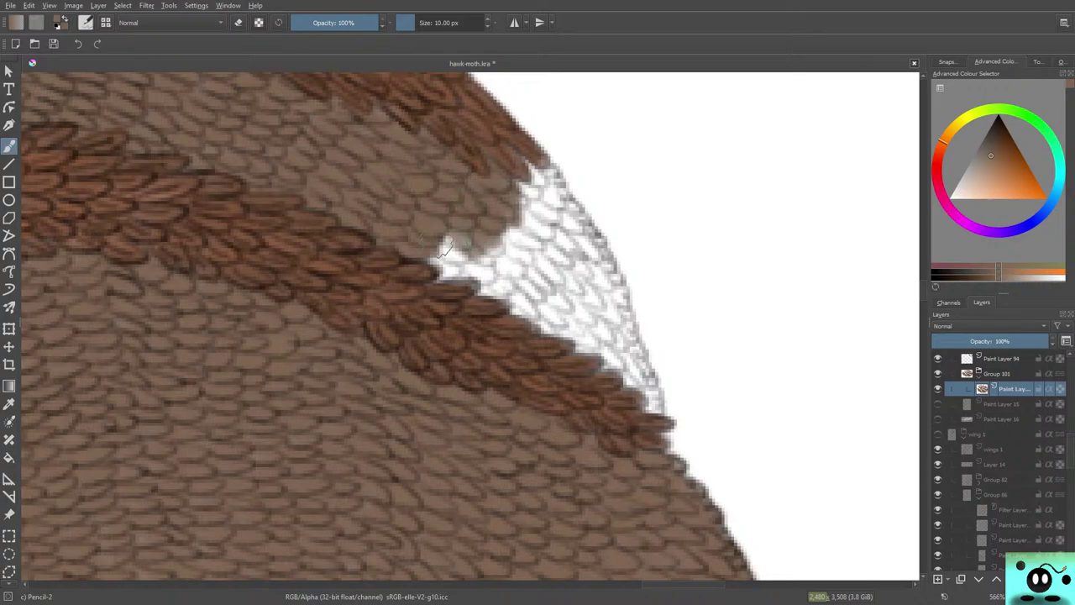
left_click_drag(413, 267, 410, 271)
left_click_drag(528, 168, 536, 179)
mouse_move(459, 250)
left_mouse_down()
mouse_move(434, 235)
mouse_move(439, 256)
mouse_move(423, 252)
mouse_move(432, 273)
mouse_move(468, 277)
mouse_move(461, 245)
mouse_move(496, 270)
mouse_move(512, 237)
mouse_move(481, 262)
mouse_move(483, 217)
left_mouse_up()
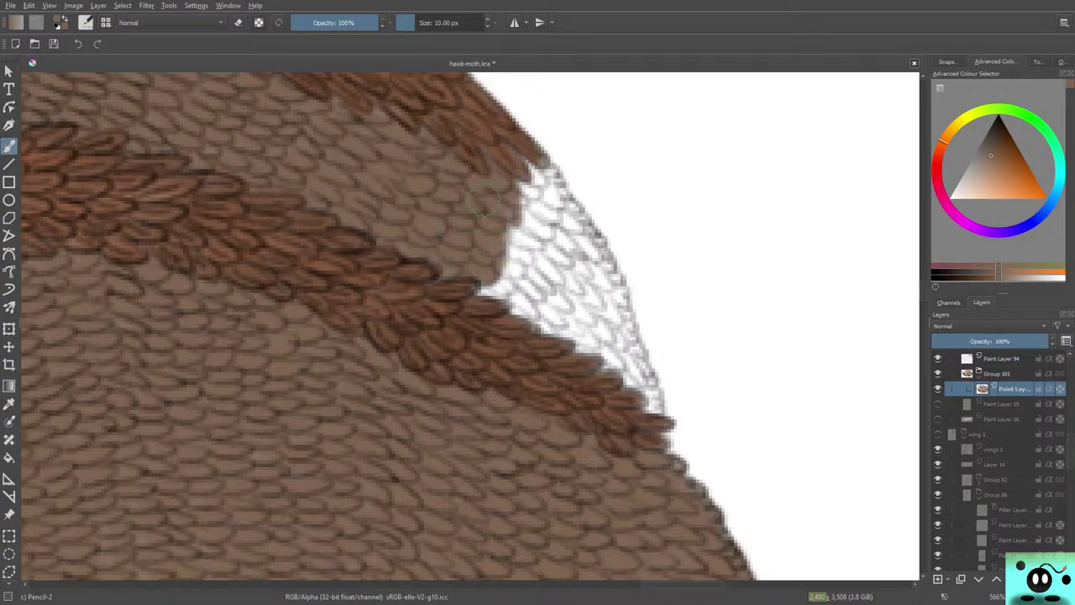
- Fill the remaining white tip of the band with grey-brown, from the wing's outer margin to the end of the lower vein
mouse_move(536, 187)
left_mouse_down()
mouse_move(519, 158)
mouse_move(550, 173)
mouse_move(536, 156)
mouse_move(519, 157)
mouse_move(521, 168)
mouse_move(507, 162)
mouse_move(525, 241)
mouse_move(476, 213)
left_mouse_up()
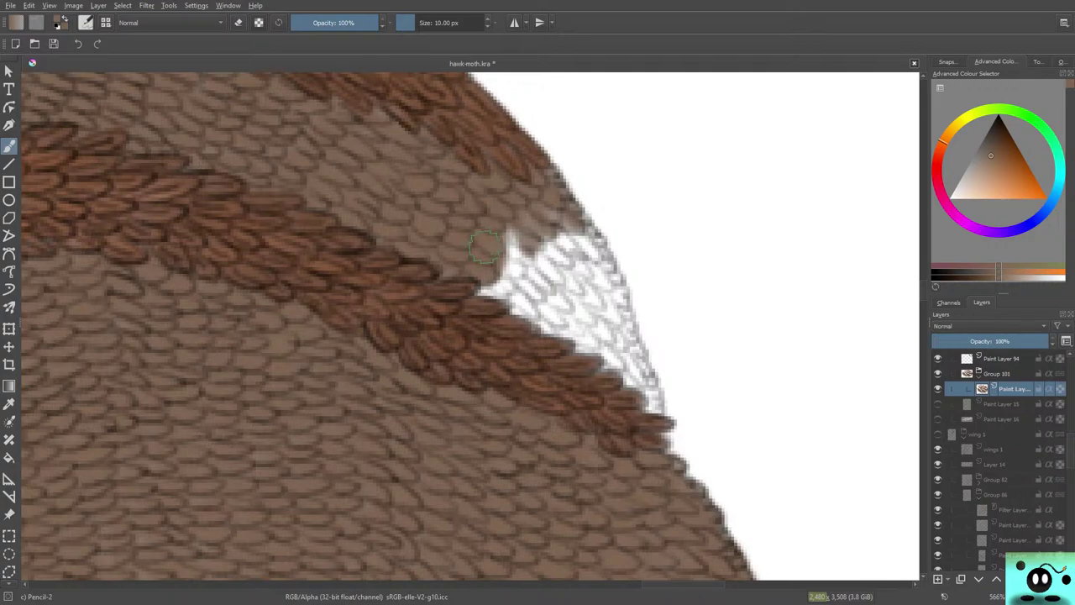
mouse_move(485, 246)
left_mouse_down()
mouse_move(514, 253)
mouse_move(527, 244)
mouse_move(516, 267)
left_mouse_up()
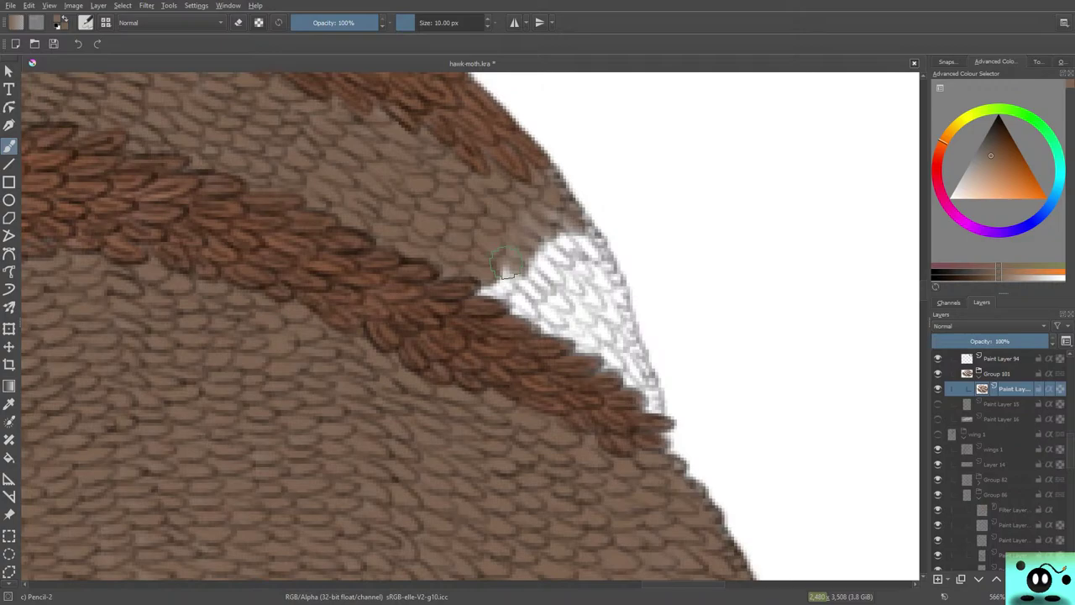
mouse_move(504, 267)
left_mouse_down()
mouse_move(509, 276)
mouse_move(485, 292)
mouse_move(481, 283)
mouse_move(493, 286)
left_mouse_up()
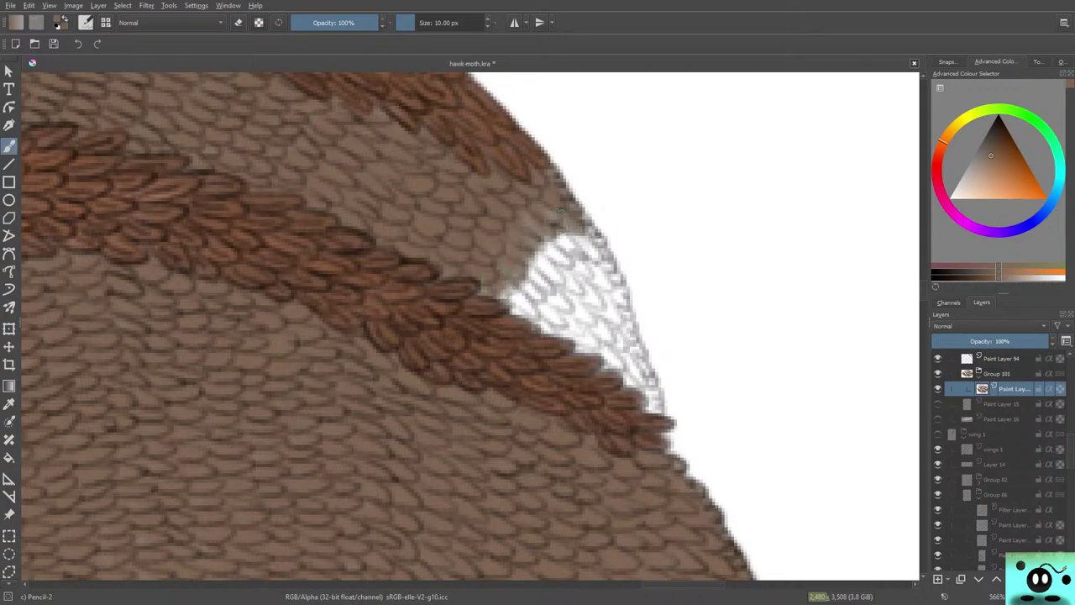
mouse_move(585, 259)
left_mouse_down()
mouse_move(581, 245)
mouse_move(610, 278)
mouse_move(598, 252)
mouse_move(622, 343)
mouse_move(628, 294)
mouse_move(630, 353)
mouse_move(588, 278)
mouse_move(552, 249)
mouse_move(567, 327)
mouse_move(550, 252)
mouse_move(516, 286)
mouse_move(480, 291)
mouse_move(538, 327)
mouse_move(529, 311)
mouse_move(561, 277)
mouse_move(556, 267)
mouse_move(561, 282)
left_mouse_up()
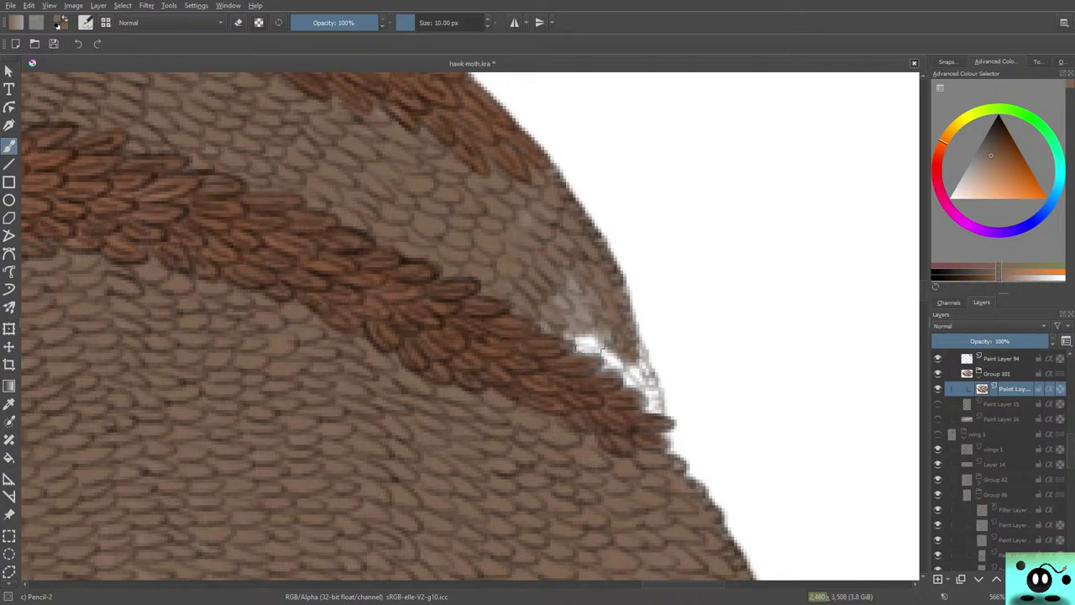
mouse_move(558, 332)
left_mouse_down()
mouse_move(580, 302)
mouse_move(608, 361)
mouse_move(569, 326)
mouse_move(606, 366)
mouse_move(592, 344)
left_mouse_up()
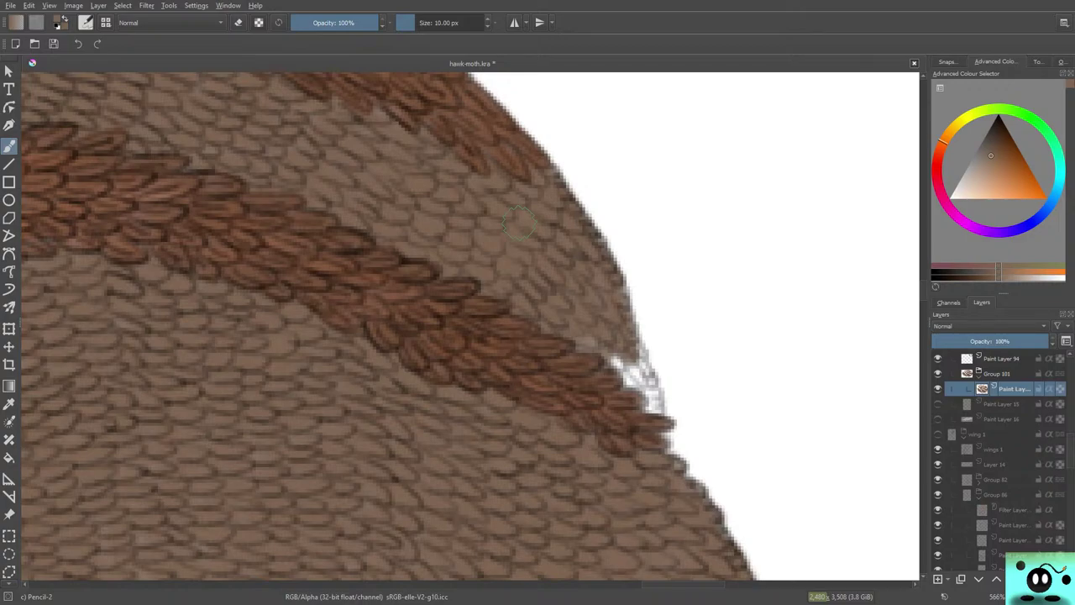
mouse_move(609, 366)
left_mouse_down()
mouse_move(634, 378)
mouse_move(652, 409)
mouse_move(642, 348)
left_mouse_up()
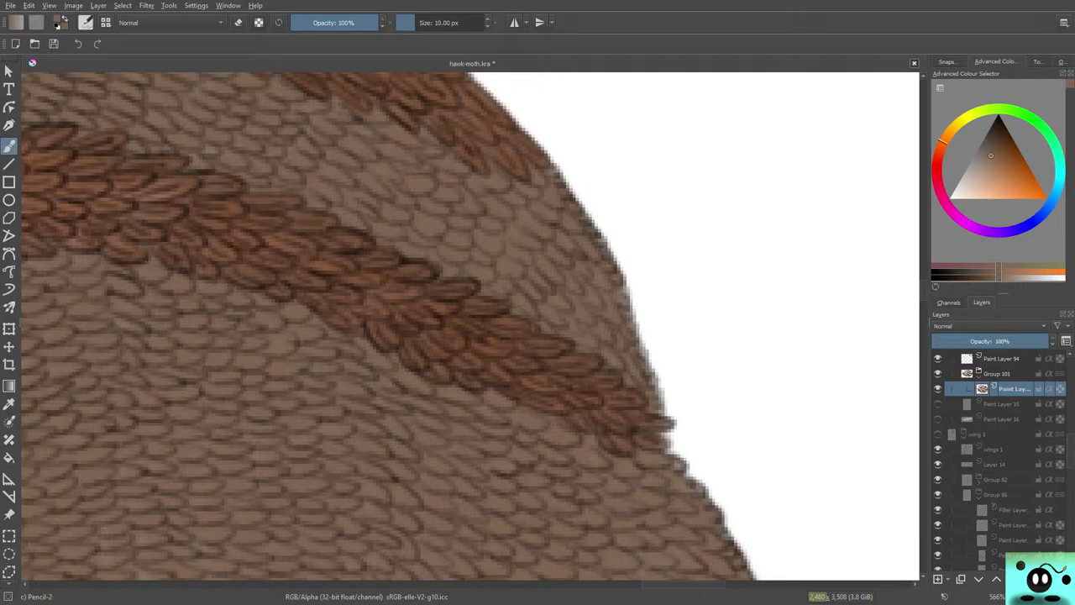
- Examine the coloured upper band from its outer tip to the wing base, and the overall look of the whole wing
left_click_drag(683, 583, 631, 584)
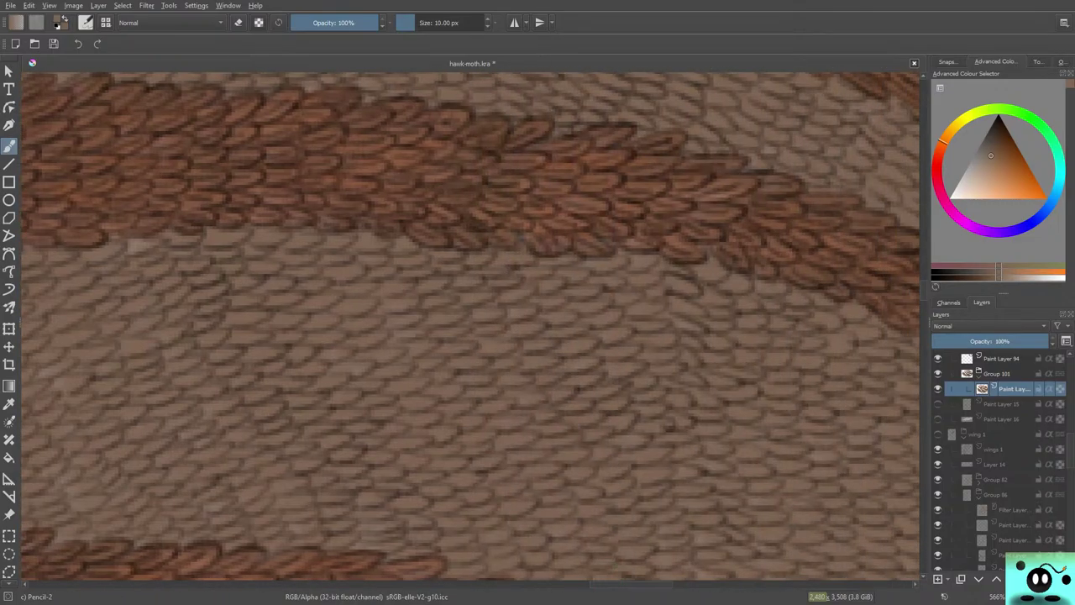
mouse_move(922, 290)
left_mouse_down()
mouse_move(922, 273)
mouse_move(922, 299)
mouse_move(922, 282)
left_mouse_up()
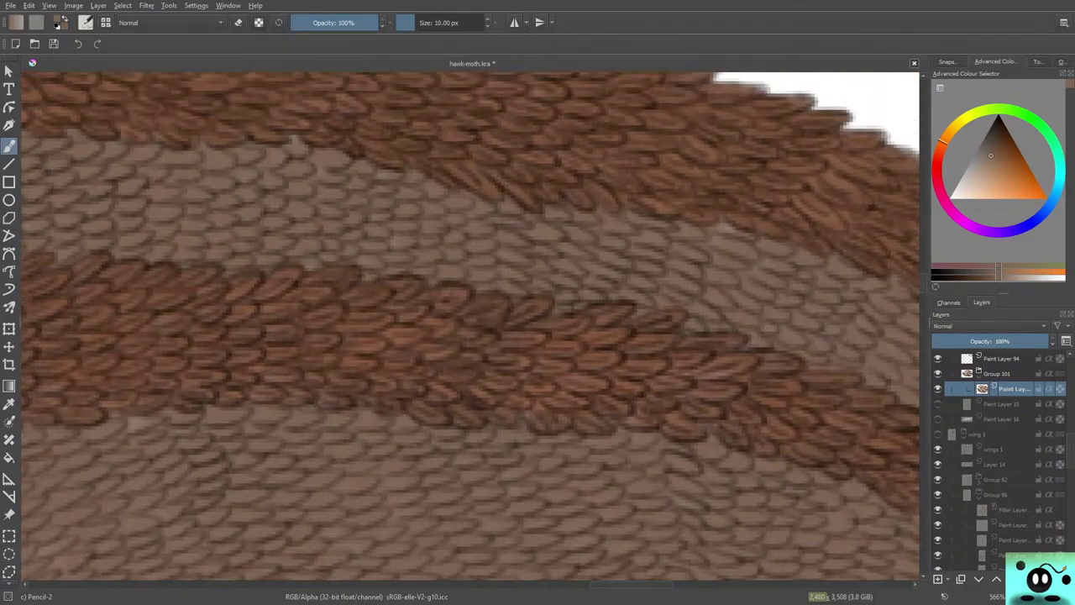
scroll(471, 327, "up", 2)
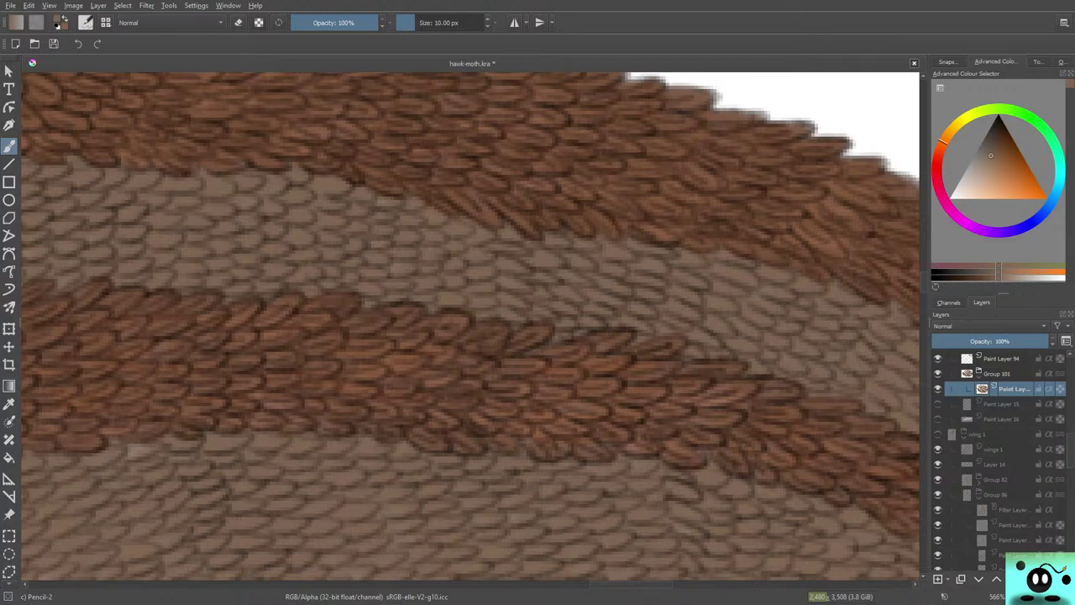
left_click_drag(269, 512, 546, 513)
left_click_drag(194, 520, 781, 529)
mouse_move(230, 550)
left_mouse_down()
mouse_move(767, 538)
mouse_move(525, 517)
left_mouse_up()
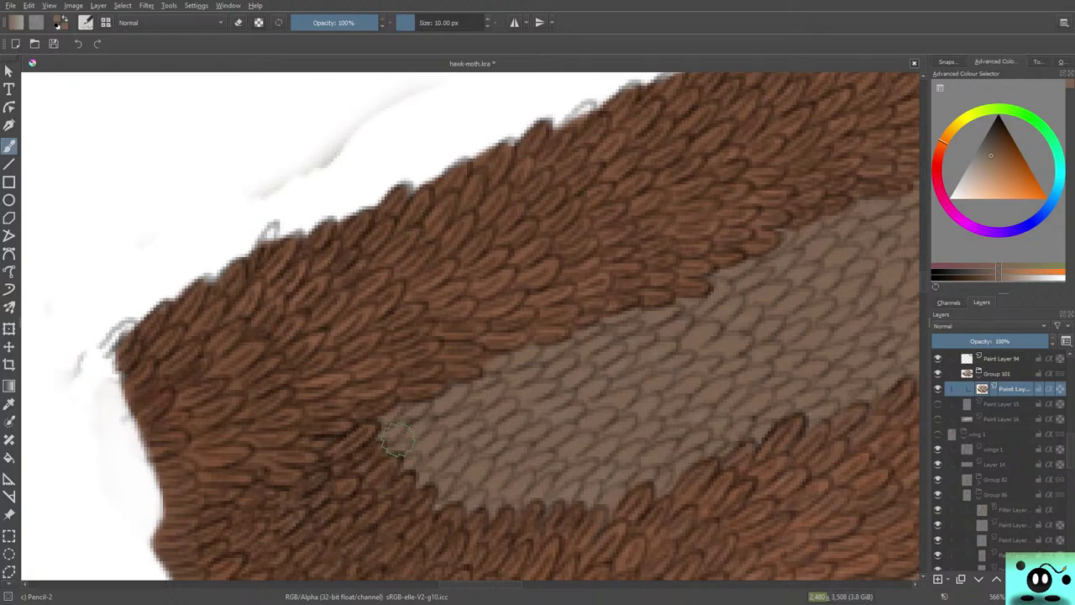
scroll(397, 437, "down", 10)
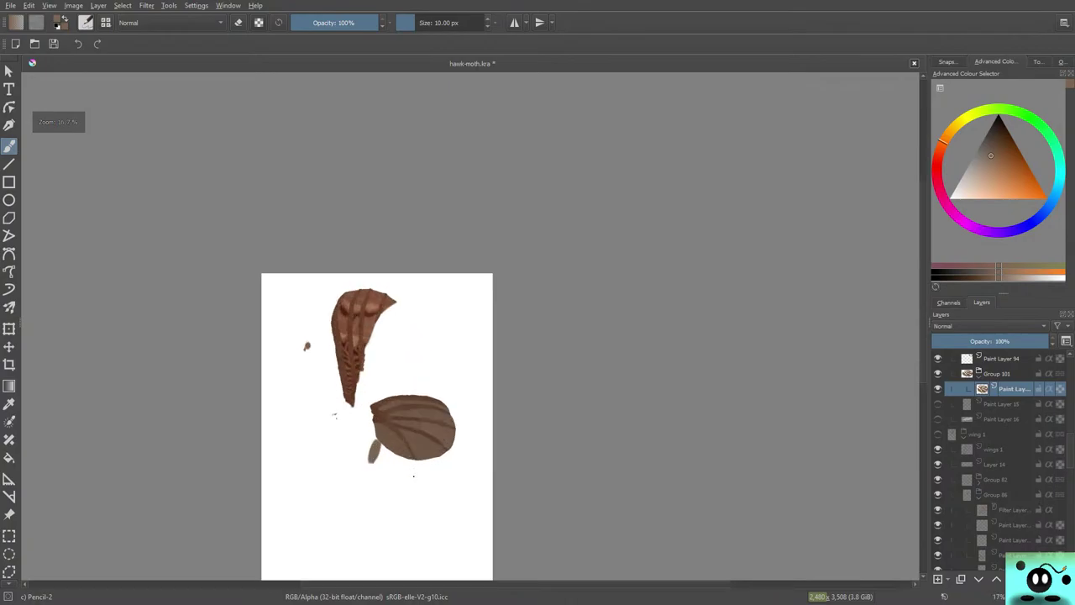
scroll(335, 414, "up", 5)
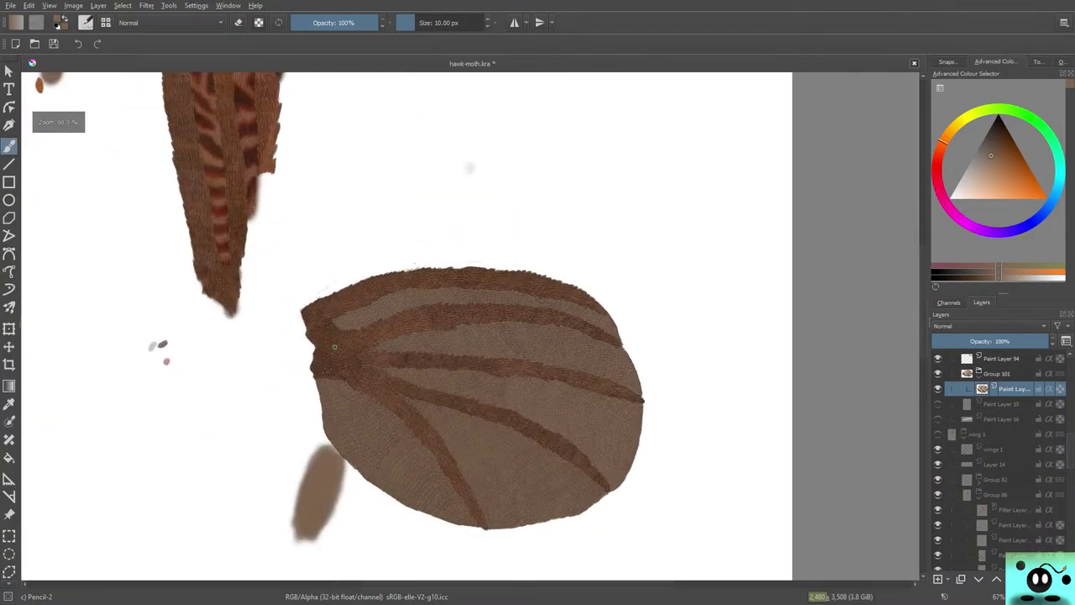
- Hide the filter mask and the four paint layers directly below it in Group 73 to remove the narrow wing's red stripes
scroll(334, 346, "up", 1)
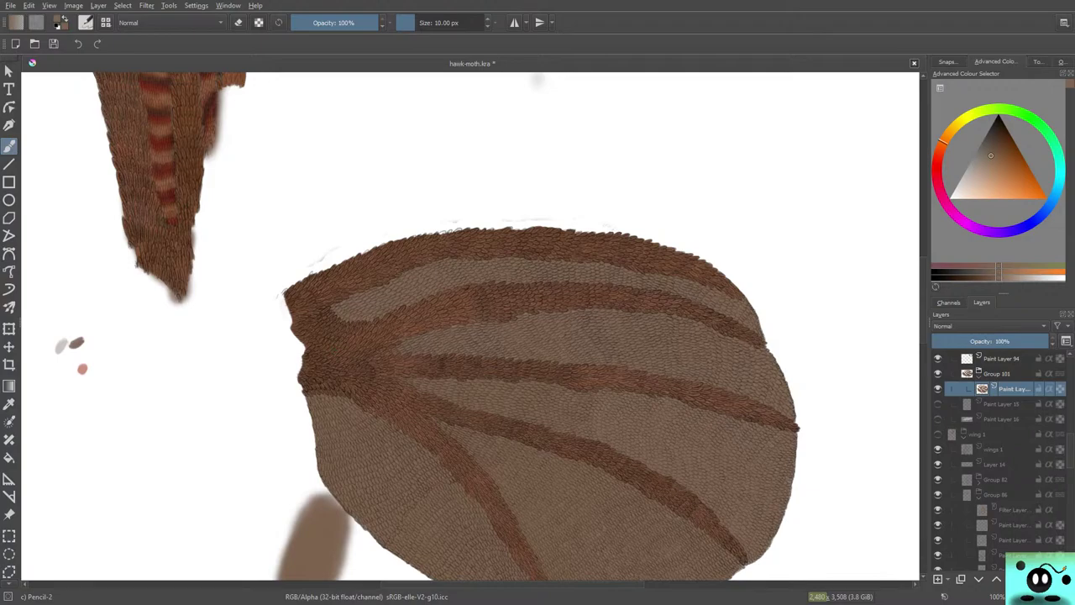
scroll(995, 462, "up", 4)
scroll(999, 462, "up", 3)
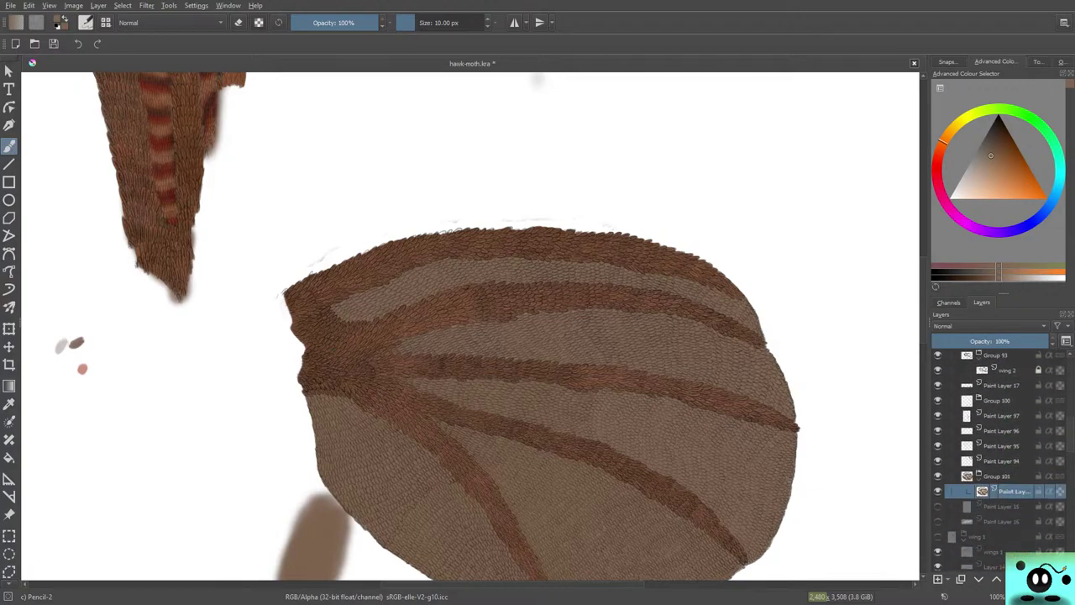
scroll(1000, 462, "up", 4)
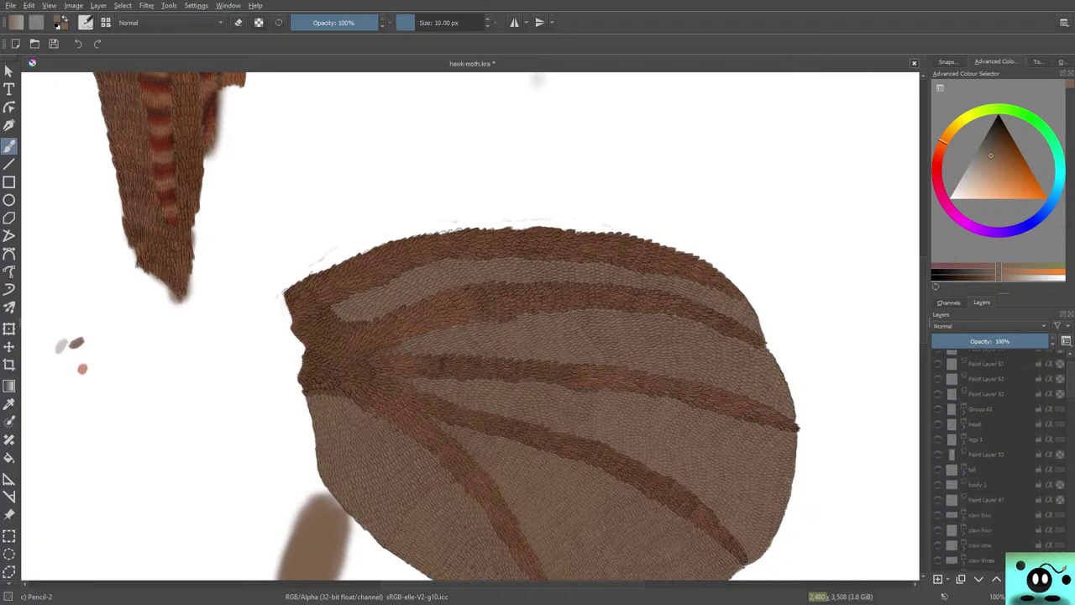
scroll(999, 462, "down", 10)
scroll(999, 461, "down", 4)
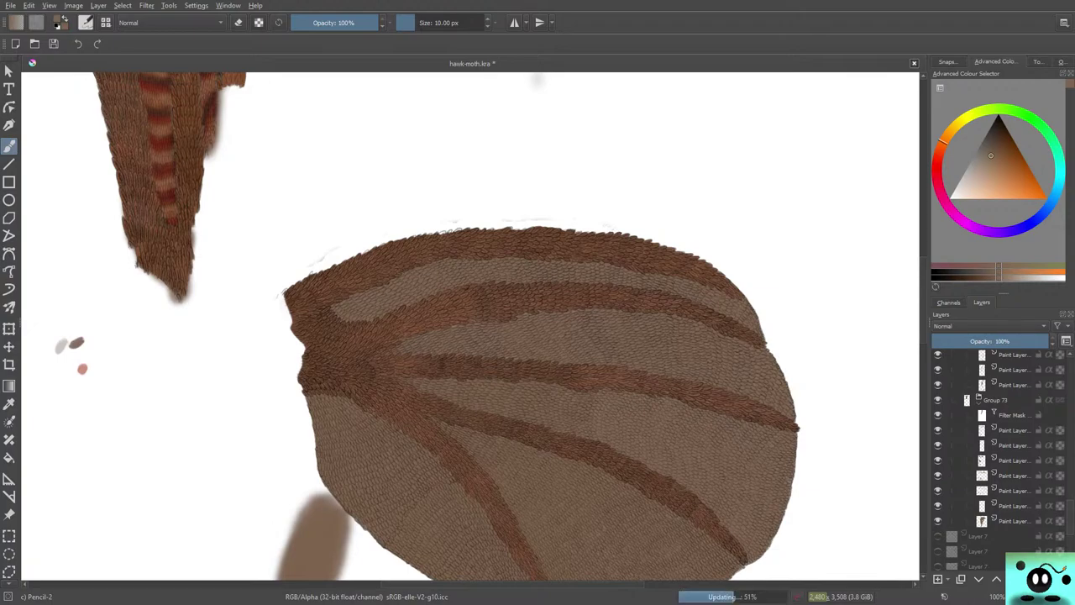
left_click(937, 475)
left_click(937, 460)
left_click(937, 446)
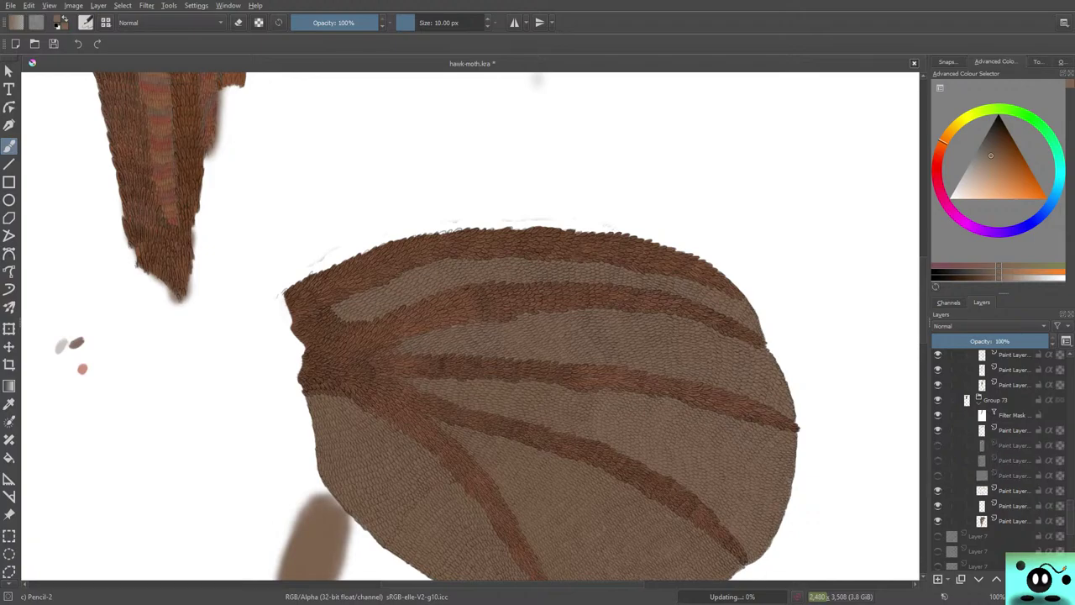
left_click(937, 429)
left_click(937, 415)
- Find the hidden wing 1 group in the layer stack and show the patterned wing beside the narrow one
scroll(470, 328, "up", 10)
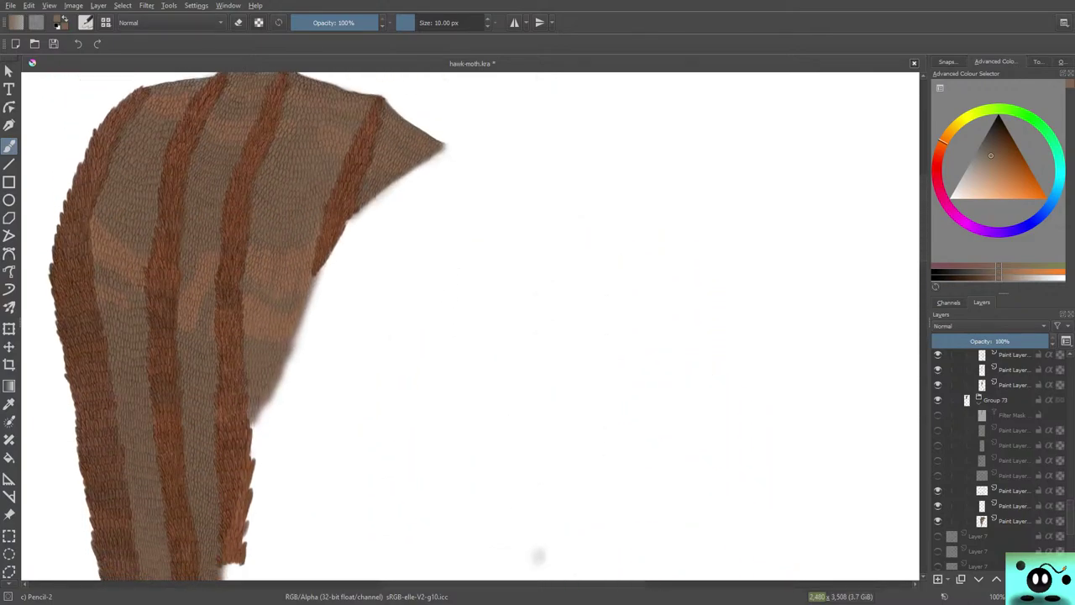
scroll(999, 460, "up", 10)
scroll(999, 460, "down", 2)
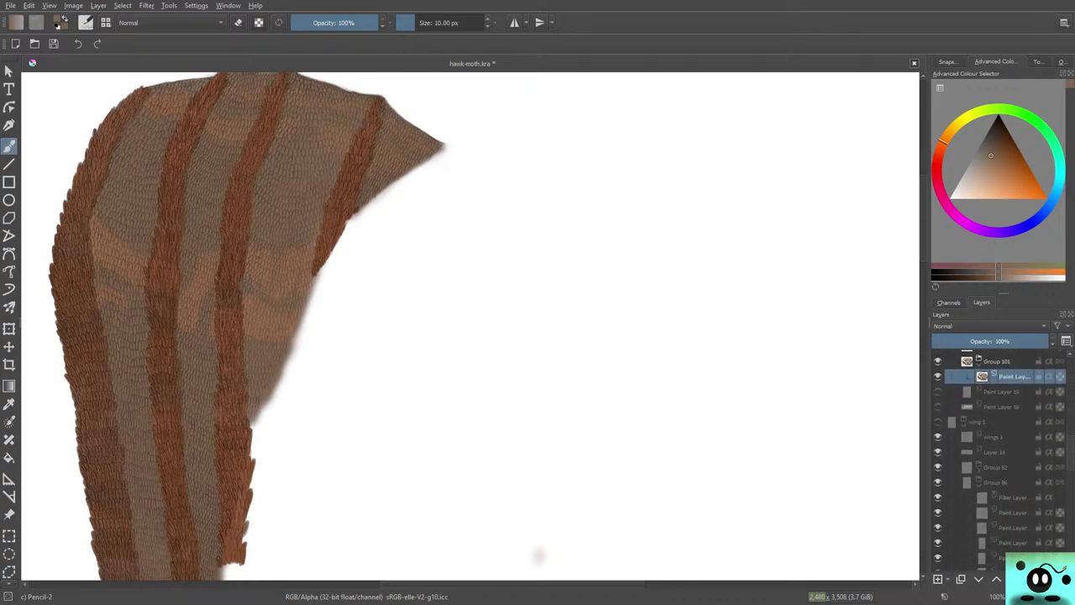
scroll(999, 454, "down", 1)
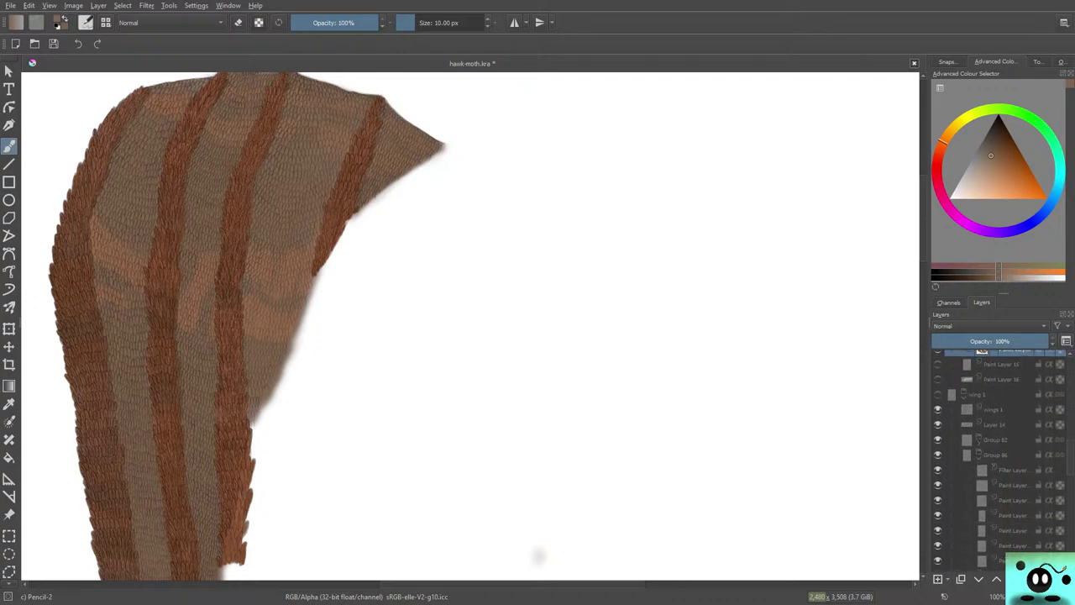
scroll(999, 453, "up", 5)
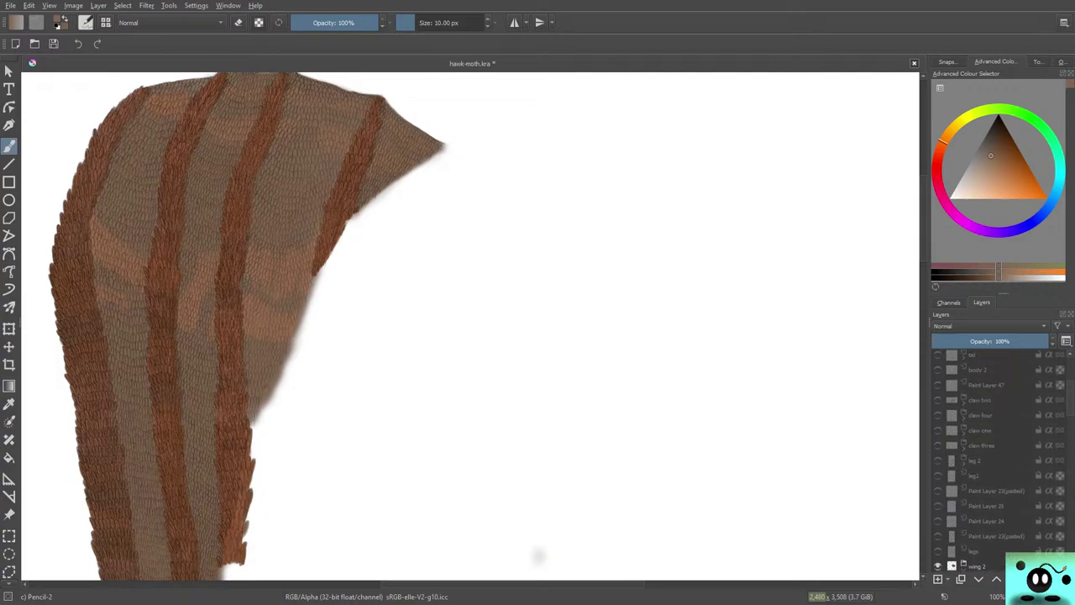
scroll(999, 460, "up", 2)
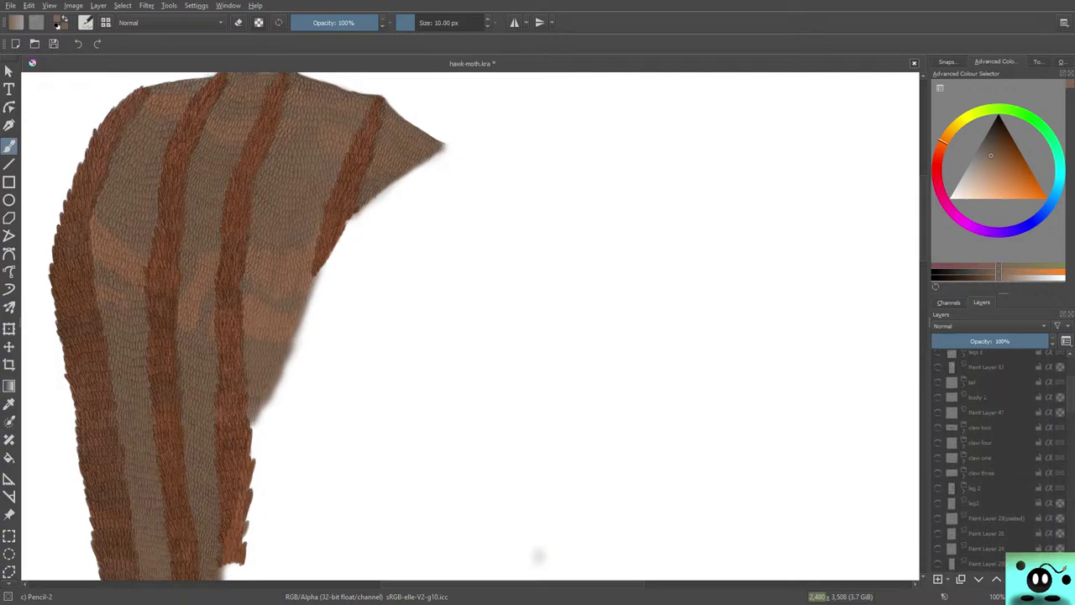
scroll(1000, 461, "down", 6)
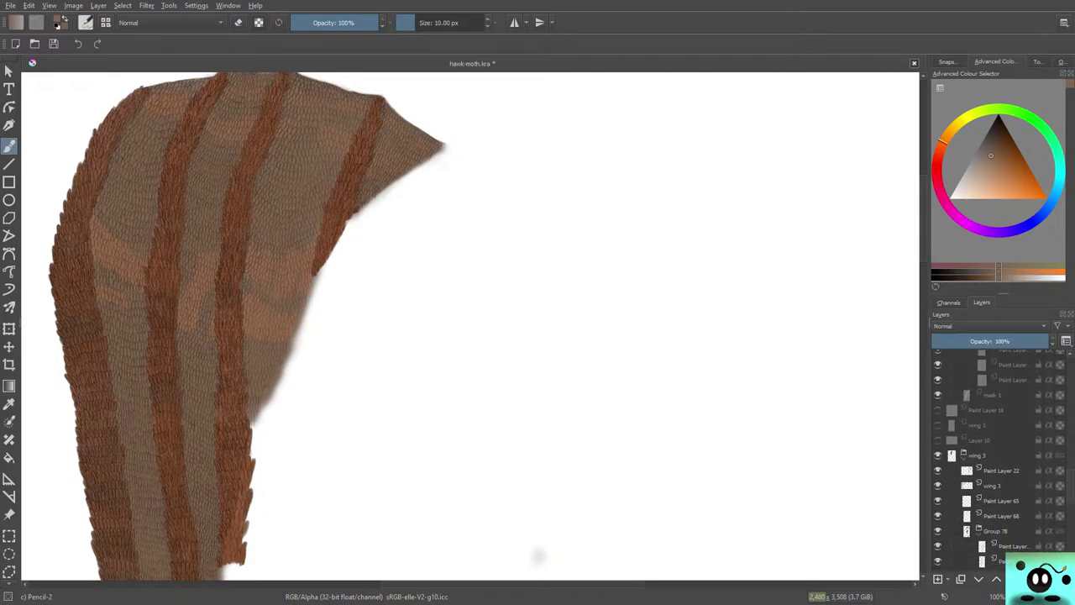
scroll(1000, 460, "up", 4)
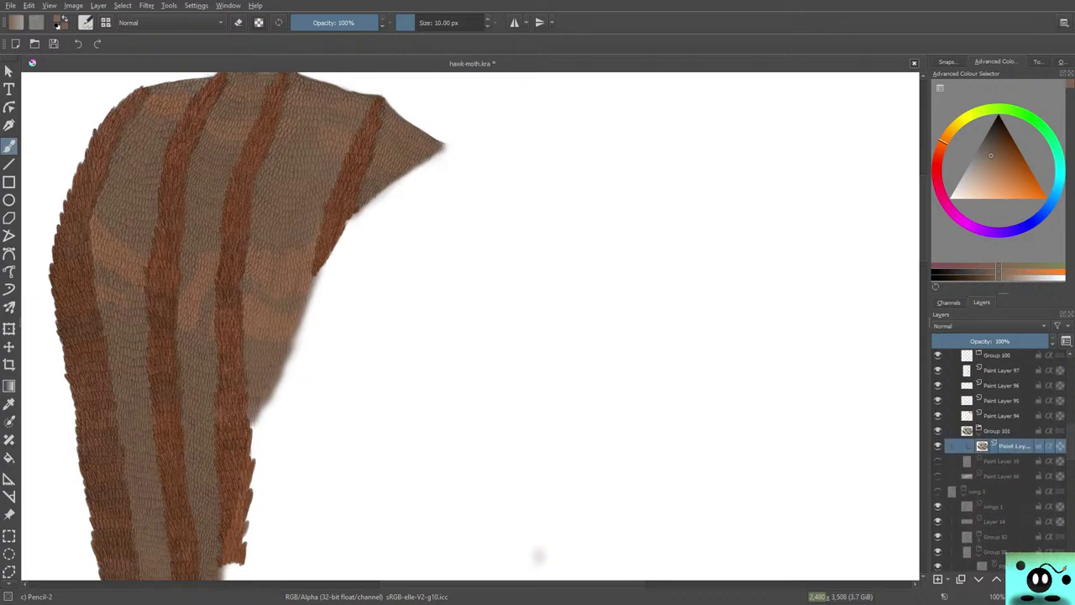
scroll(1000, 460, "down", 5)
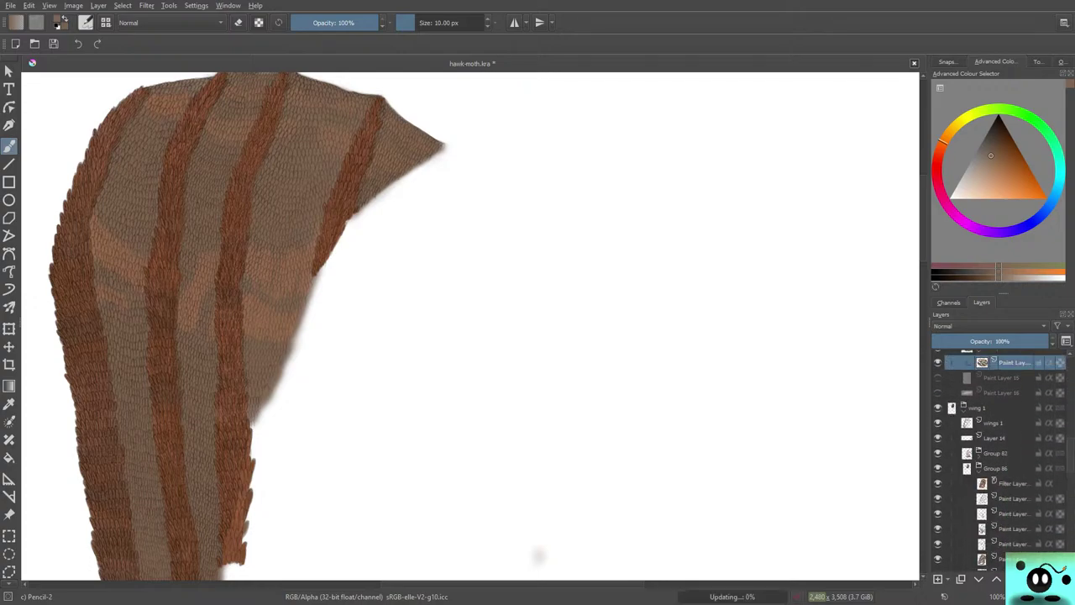
left_click(937, 407)
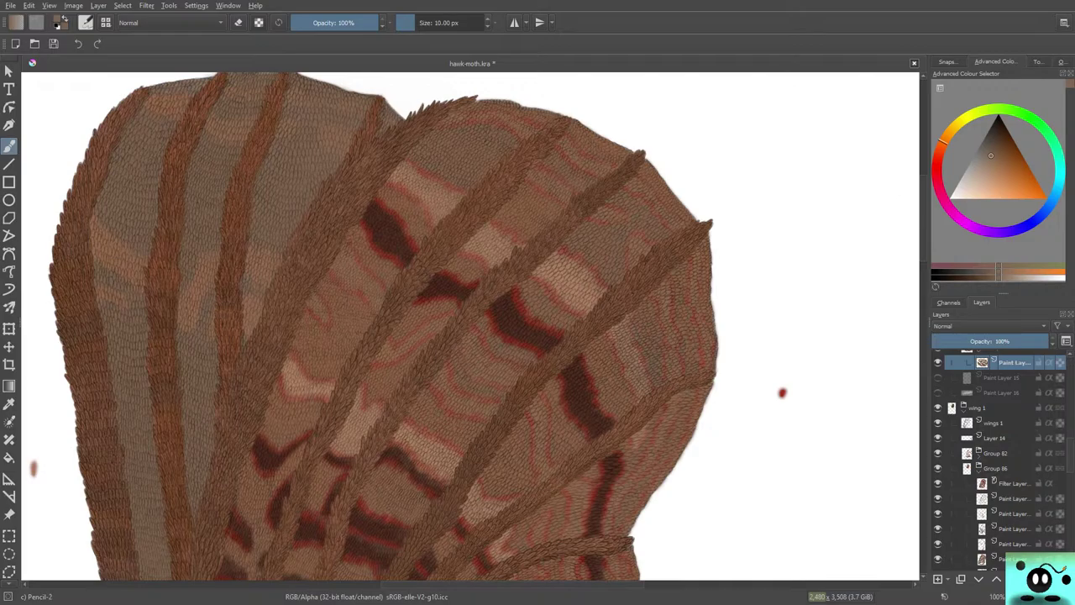
- Sample a brown from the scales of the upper wings as the painting colour and return to the freehand brush
mouse_move(922, 235)
left_mouse_down()
mouse_move(922, 245)
mouse_move(922, 228)
left_mouse_up()
scroll(471, 326, "down", 6)
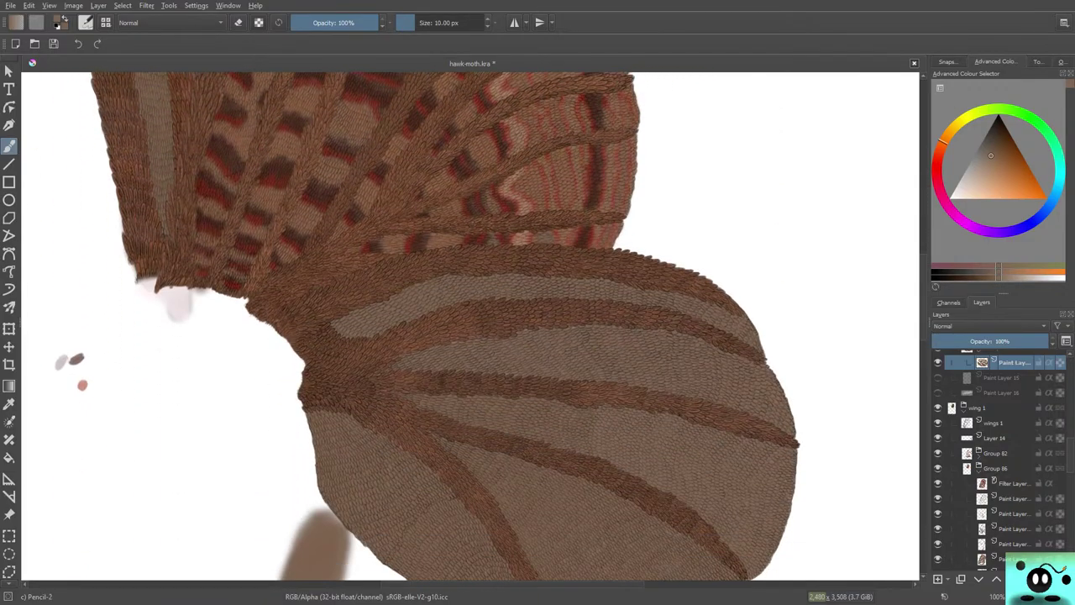
scroll(470, 327, "up", 3)
scroll(409, 326, "up", 2)
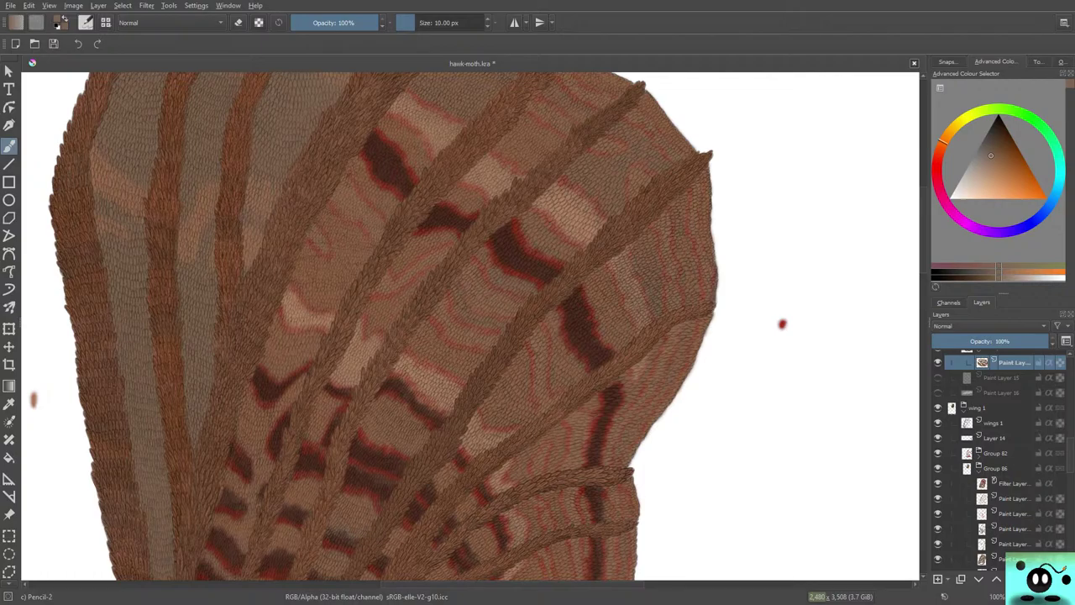
key("p")
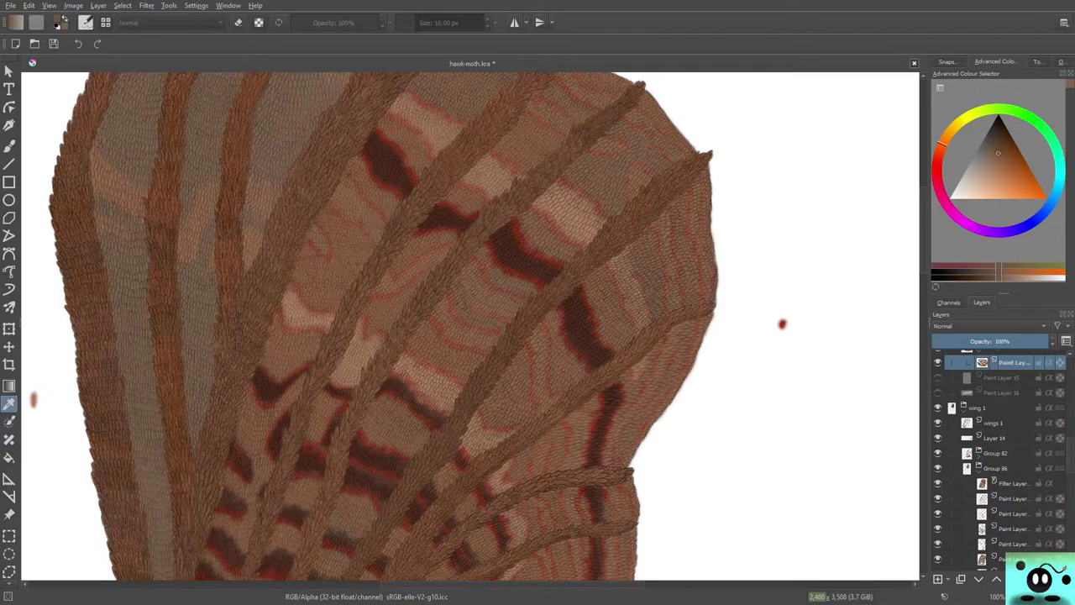
scroll(115, 211, "up", 3)
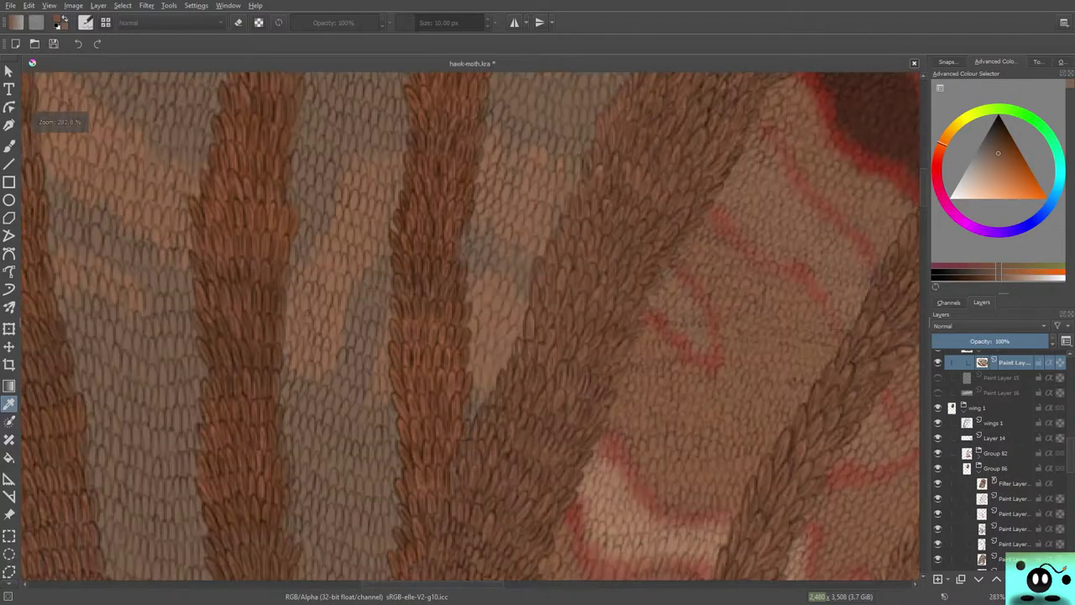
key("l")
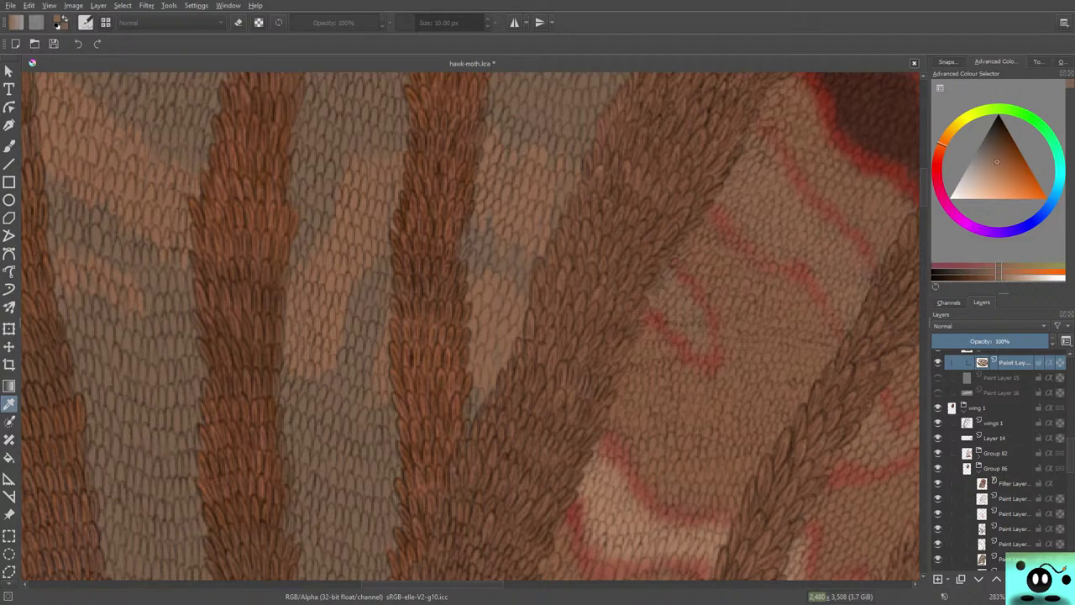
key("b")
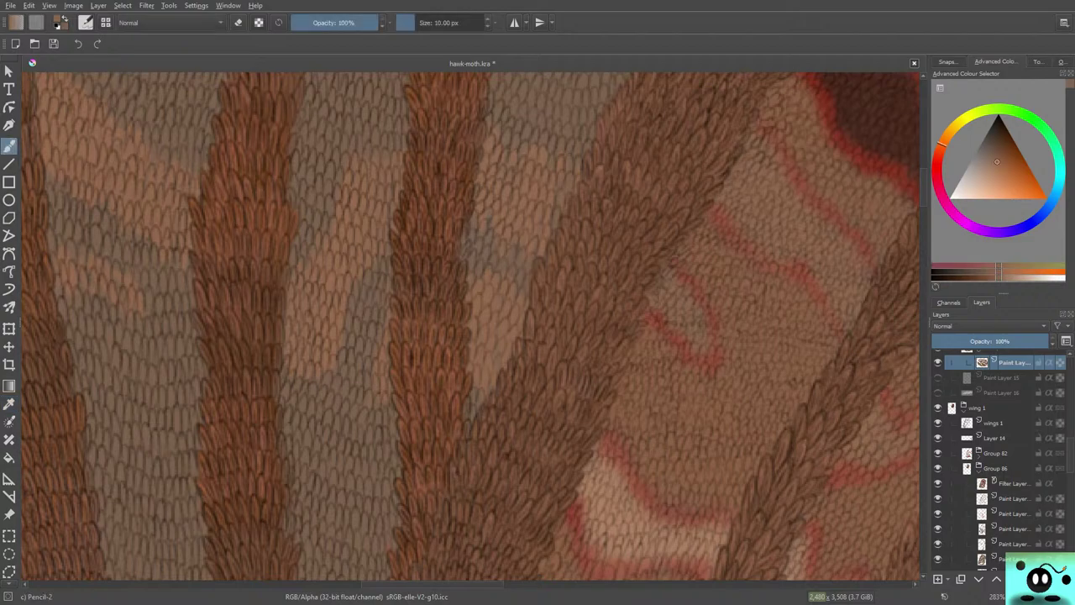
- Add an empty paint layer above the coloured scale layer in Group 101 of the lower wing
left_click_drag(432, 584, 487, 584)
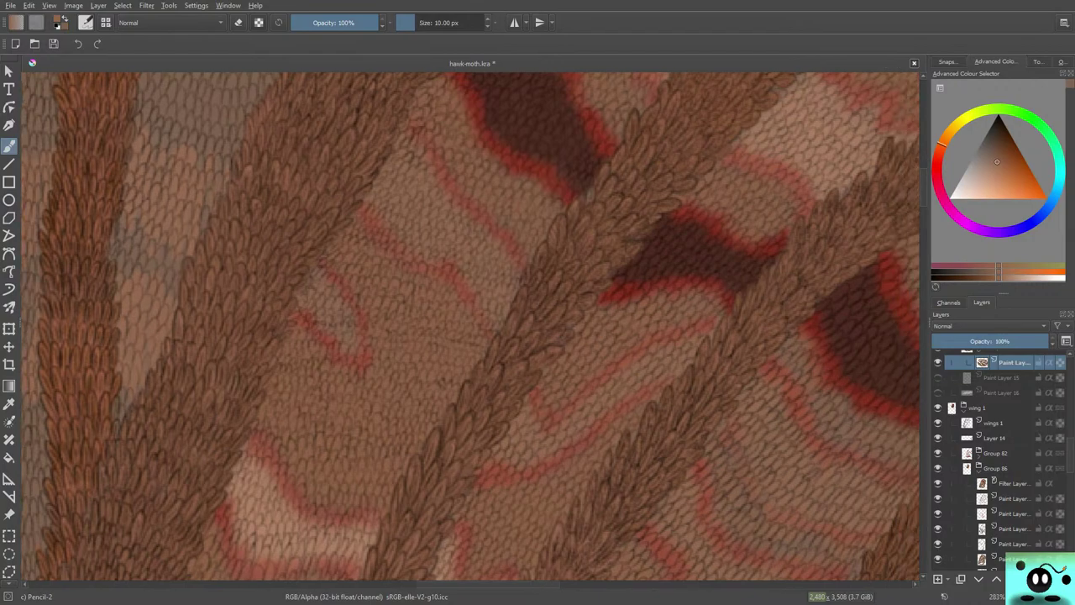
left_click_drag(922, 187, 923, 291)
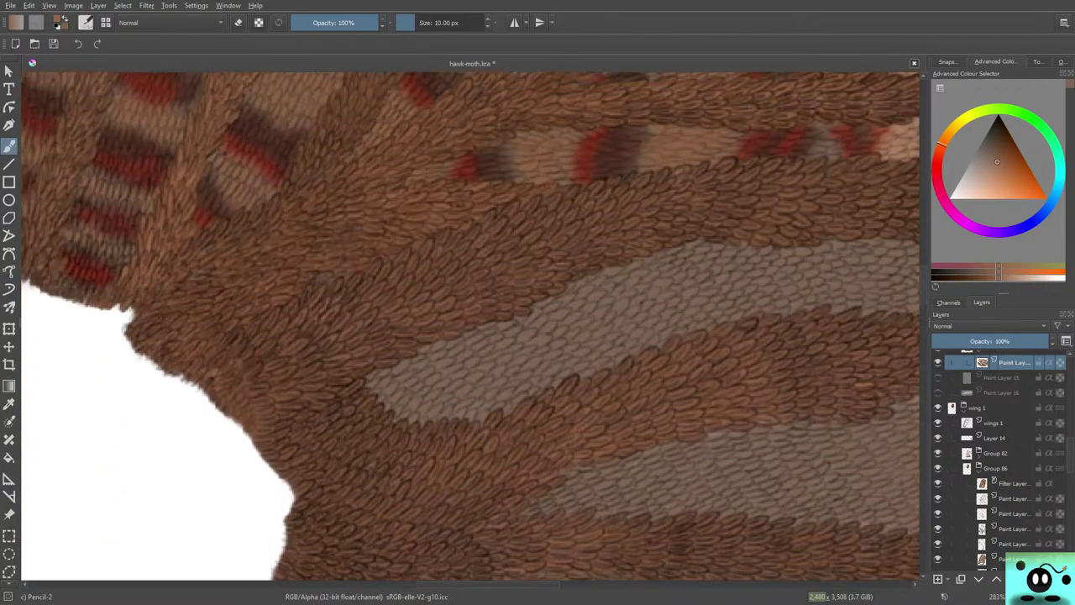
scroll(1000, 461, "down", 10)
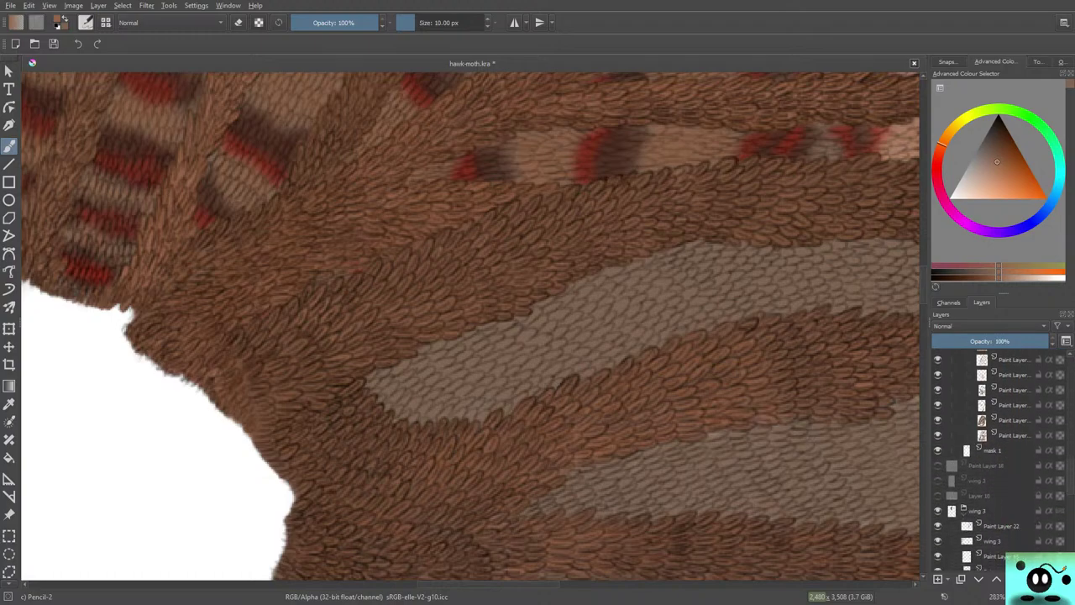
scroll(999, 460, "down", 10)
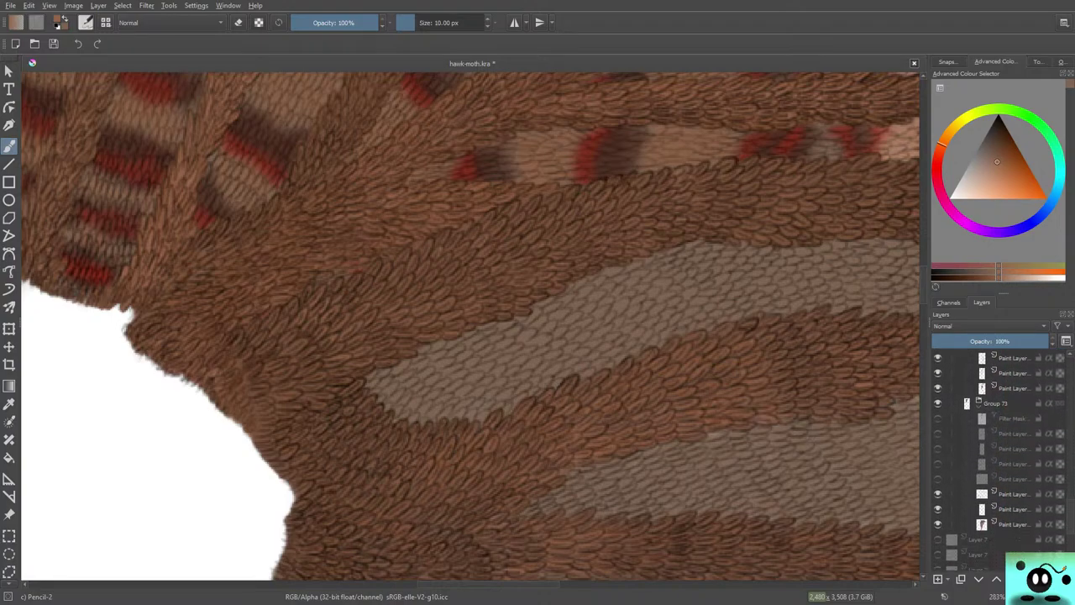
scroll(999, 460, "up", 10)
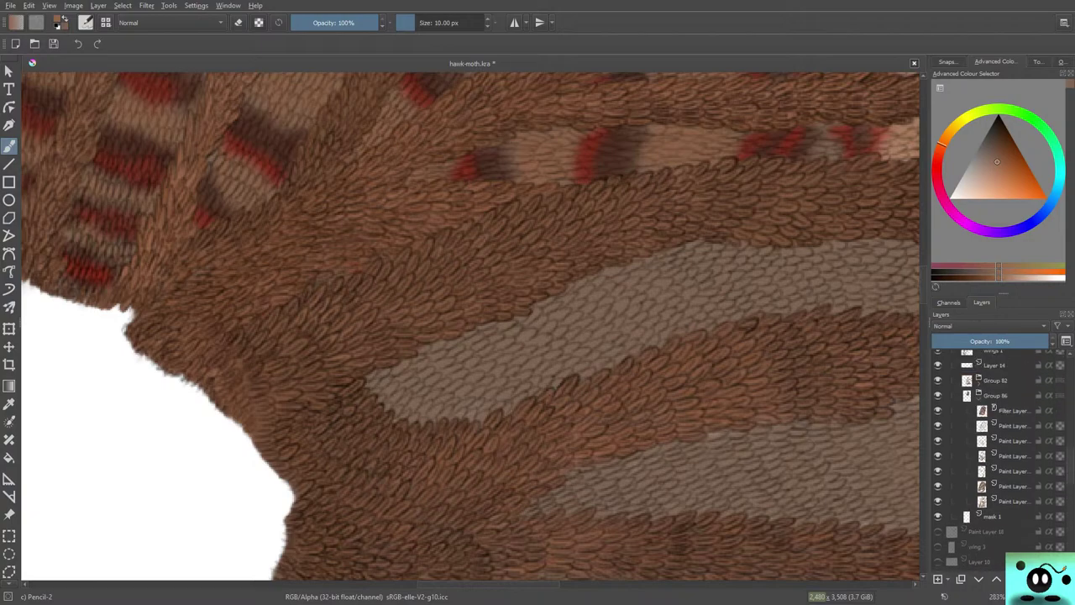
scroll(999, 461, "up", 4)
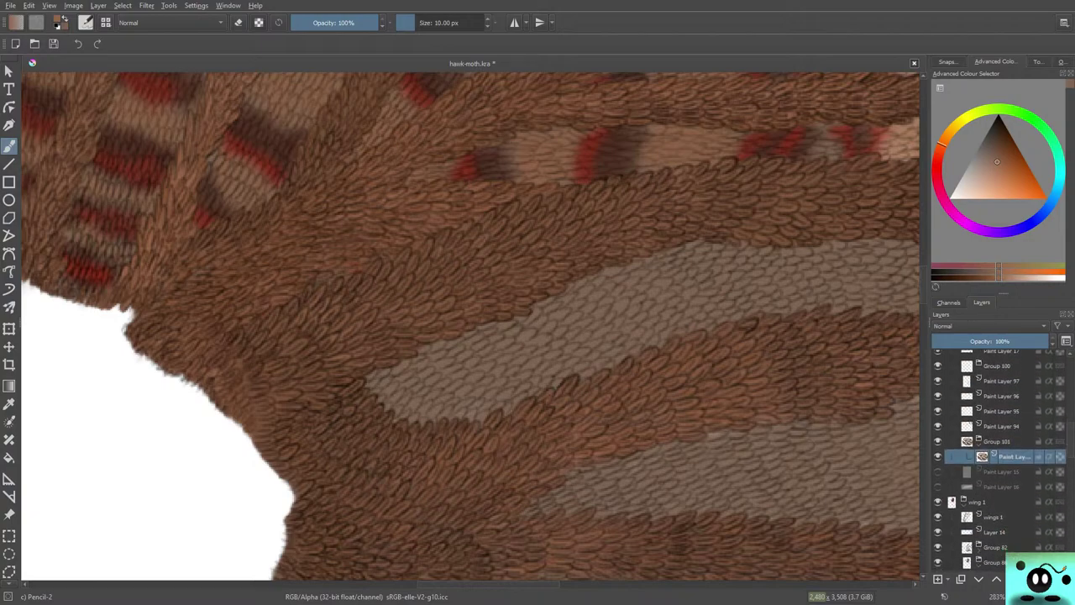
left_click(937, 579)
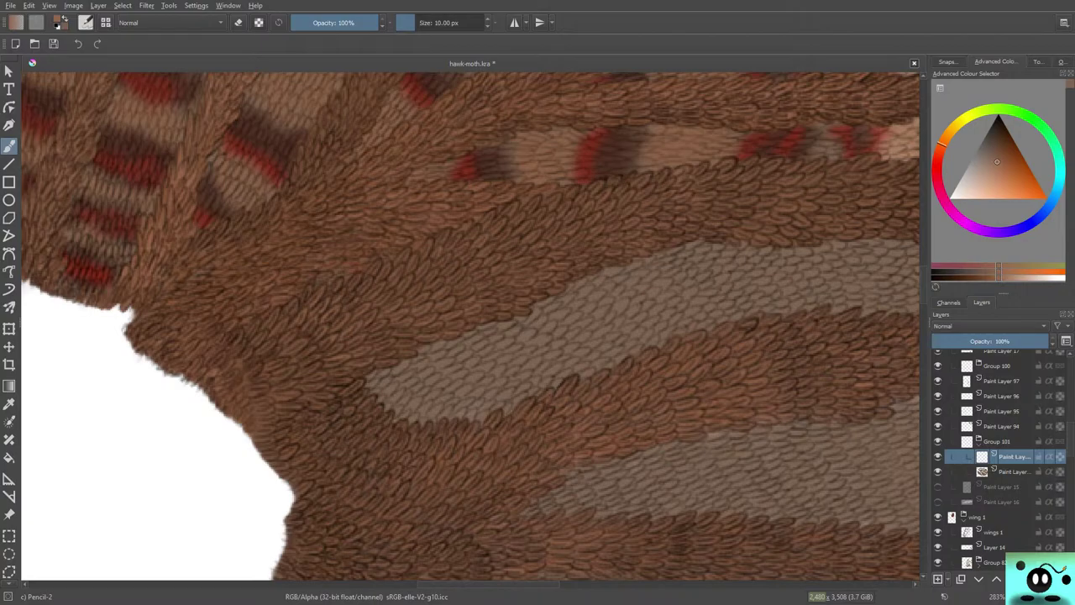
- Examine all three wings together and compare the patterned wing's red and dark markings with the plain lower wing
scroll(562, 407, "down", 10)
scroll(562, 407, "up", 7)
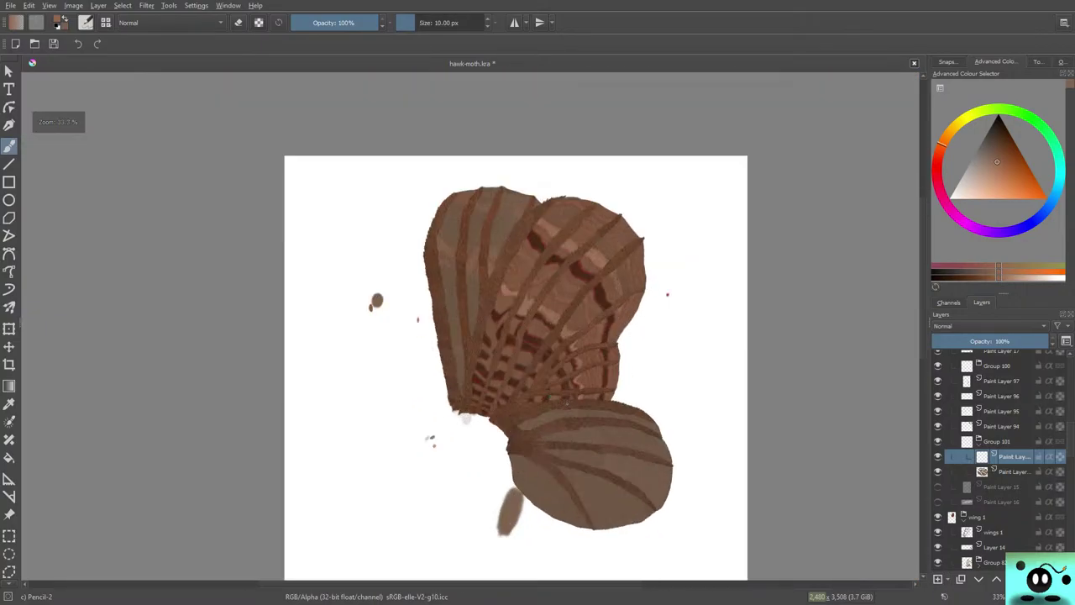
scroll(576, 424, "down", 6)
scroll(515, 269, "up", 4)
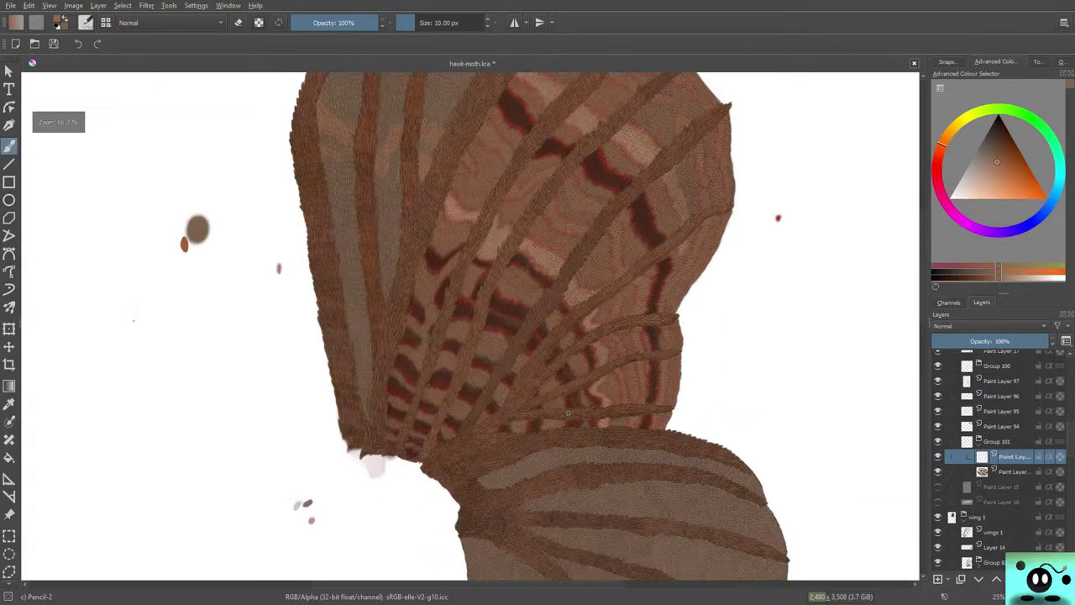
scroll(515, 269, "down", 1)
scroll(538, 285, "up", 2)
scroll(575, 322, "down", 3)
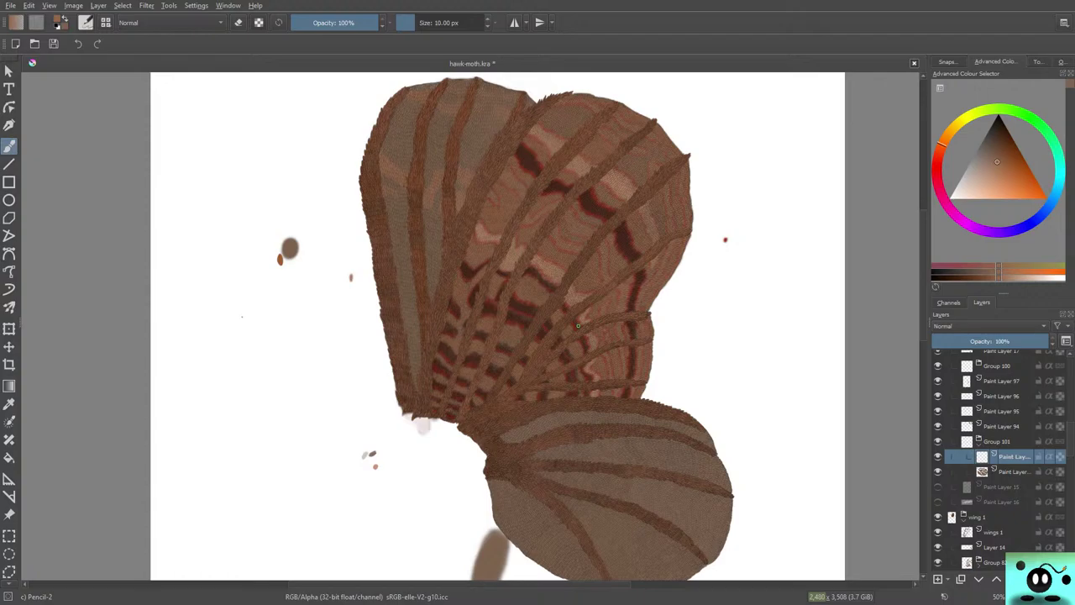
scroll(578, 325, "down", 1)
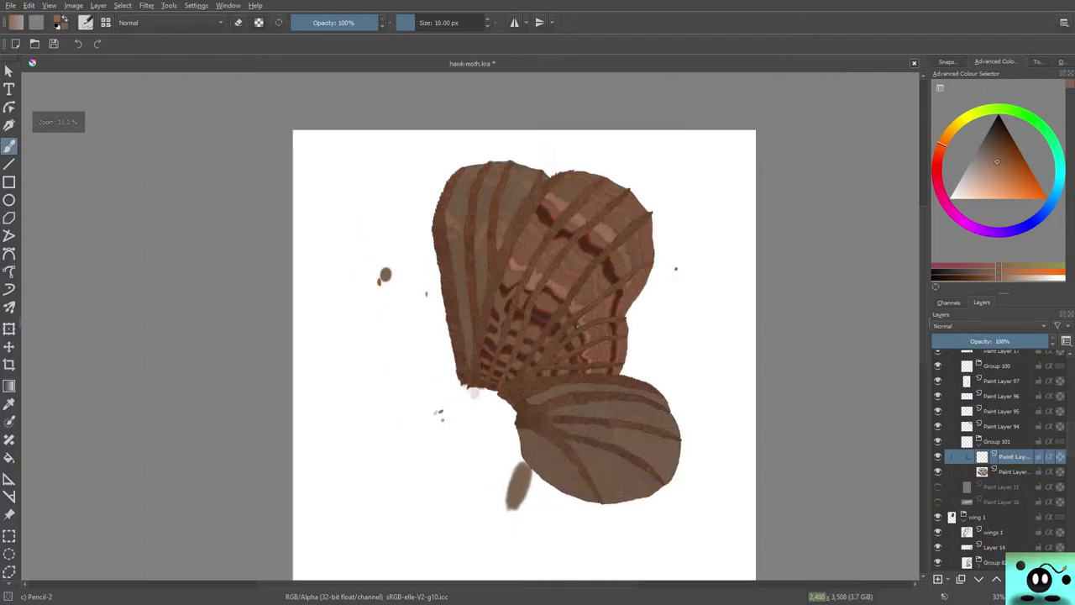
scroll(583, 372, "up", 4)
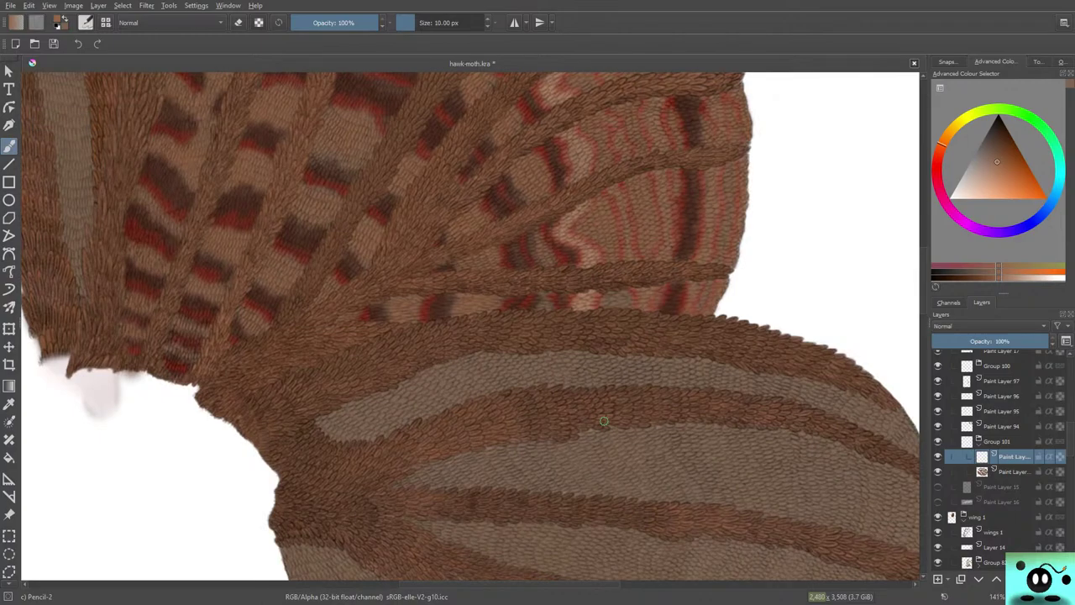
left_click_drag(922, 309, 922, 219)
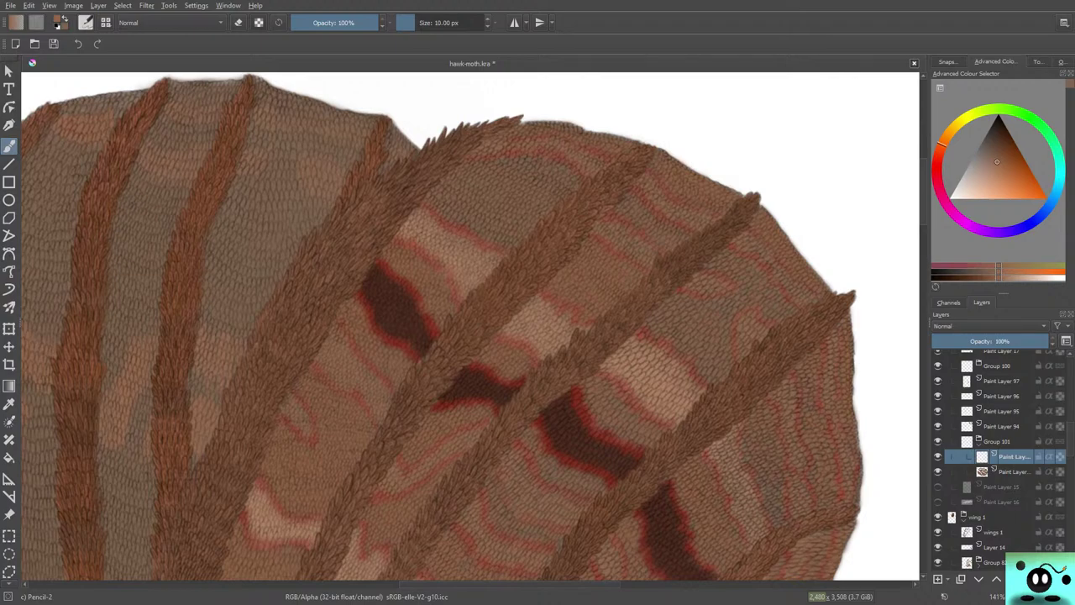
left_click_drag(922, 219, 922, 223)
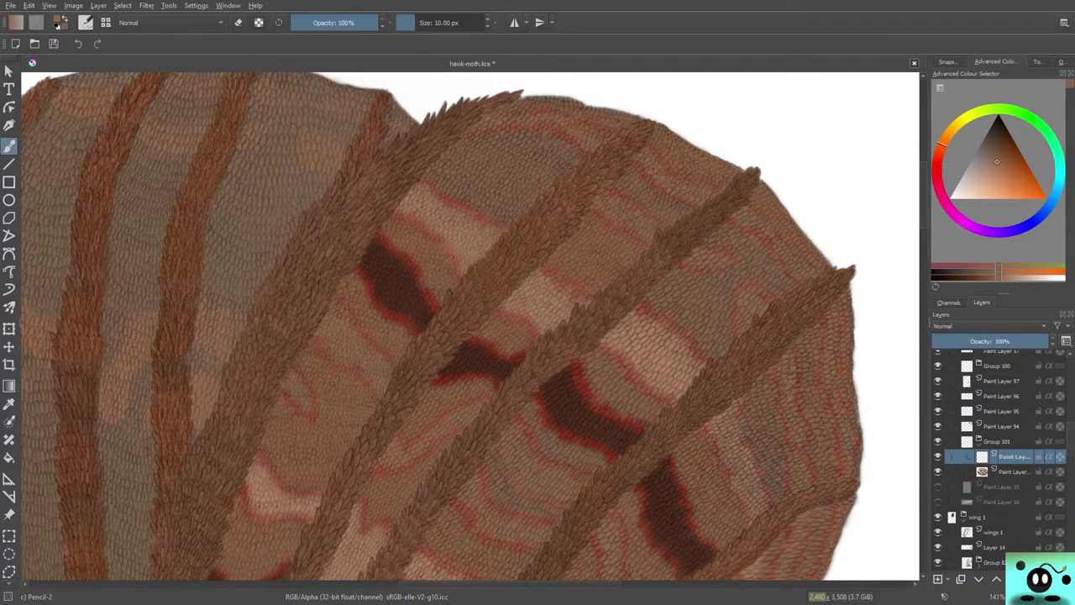
left_click_drag(922, 222, 922, 303)
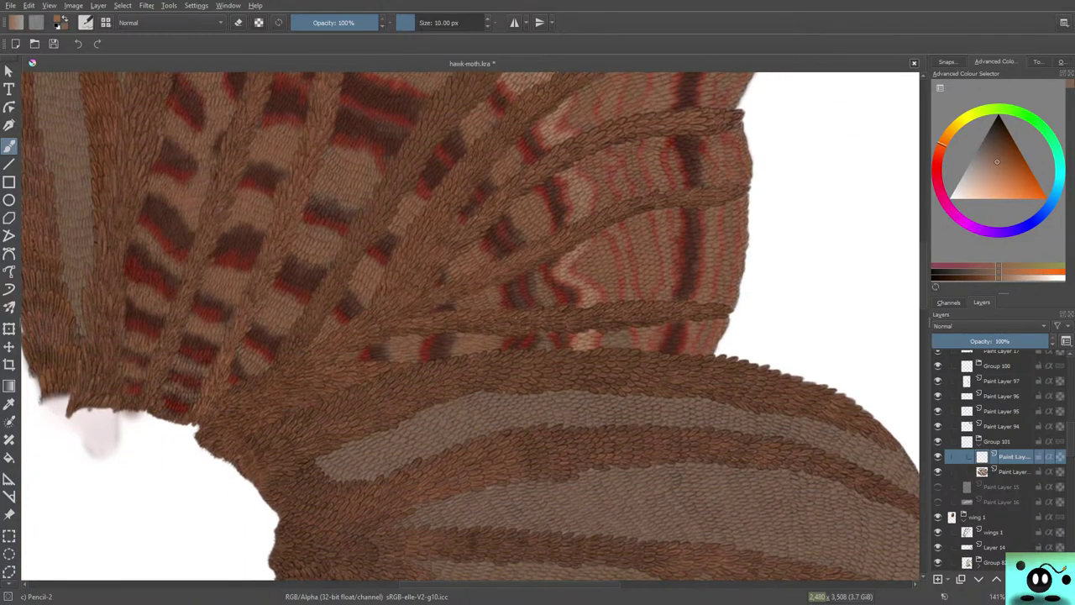
- View the three wings together and rotate the canvas until the patterned wing and the plain lower wing point upward
scroll(915, 288, "down", 5)
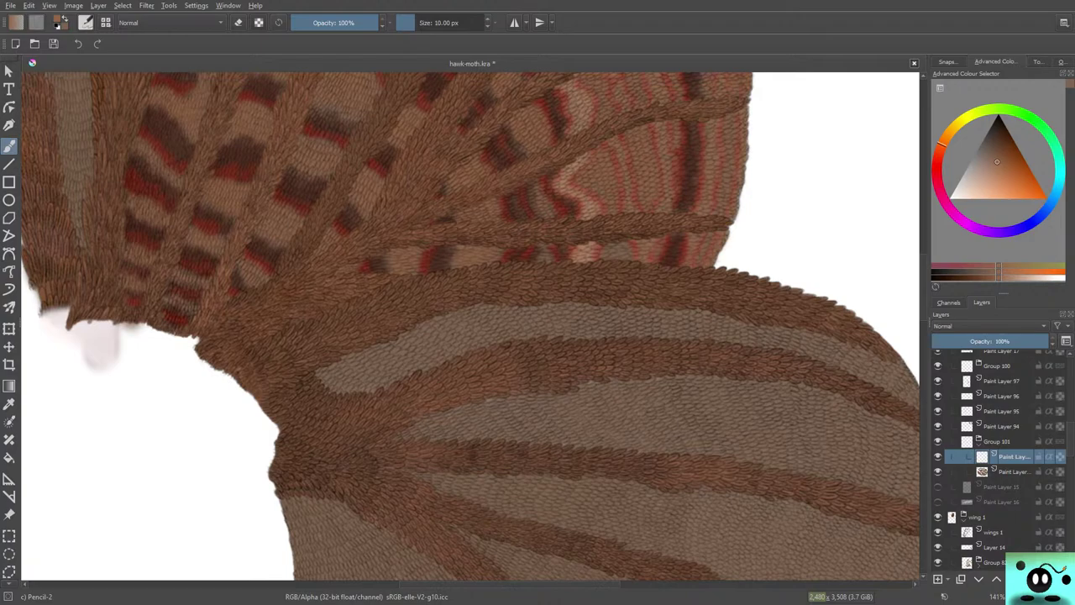
scroll(516, 407, "down", 5)
scroll(508, 365, "up", 2)
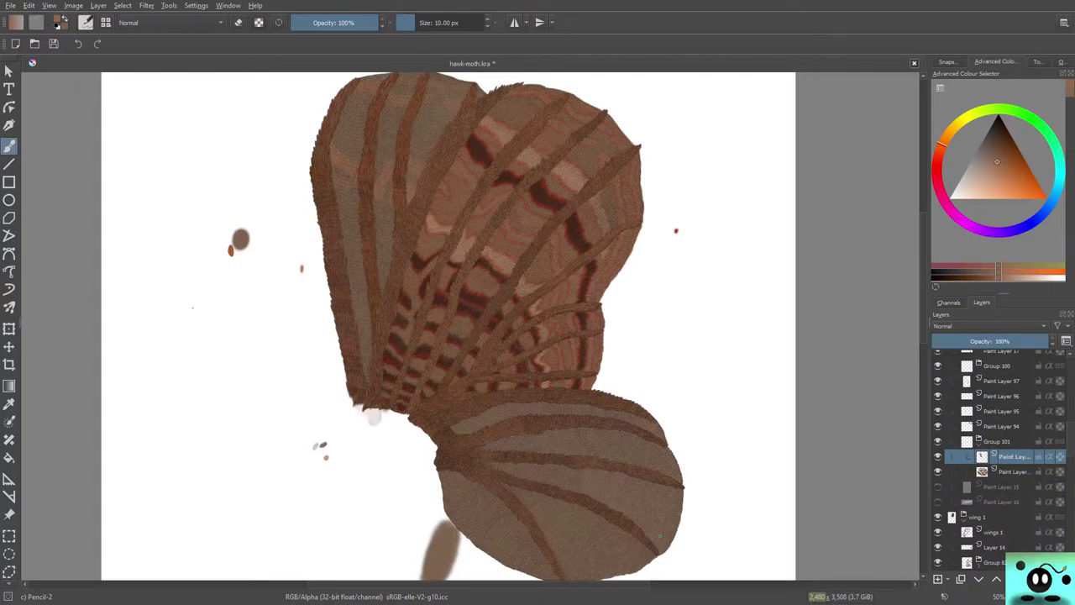
key("ctrl")
key("6")
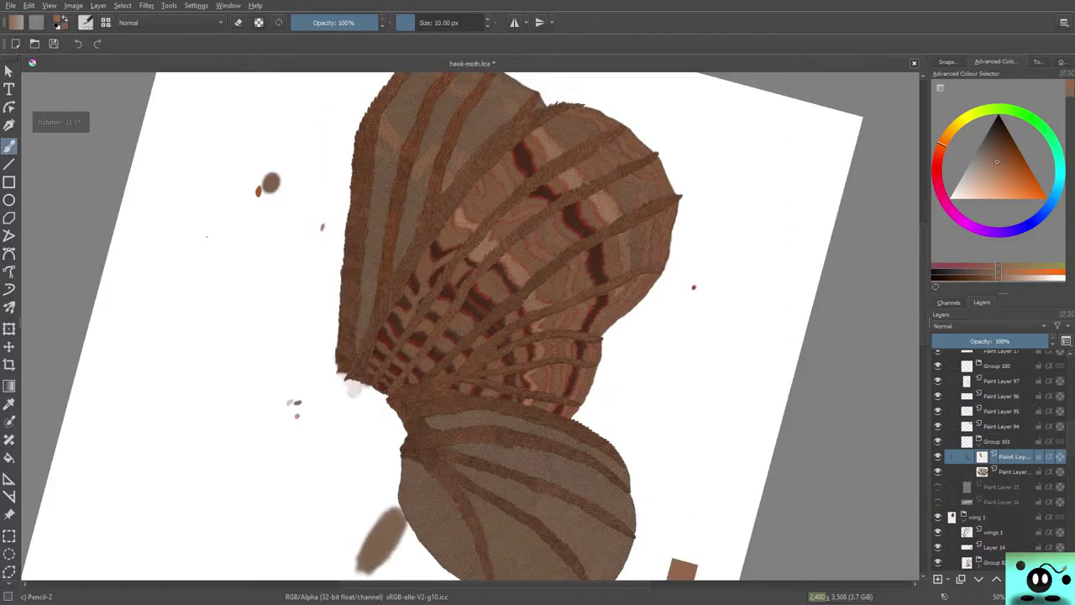
key("4")
key("4")
key("4")
key("4")
key("4")
key("4")
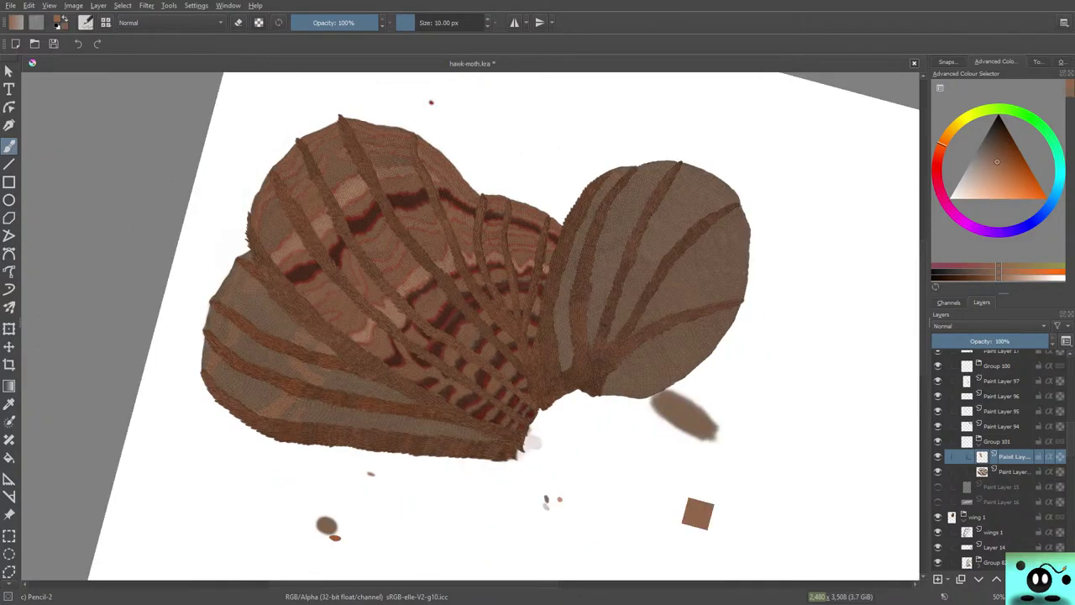
key("ctrl+]")
key("ctrl+]")
key("ctrl+[")
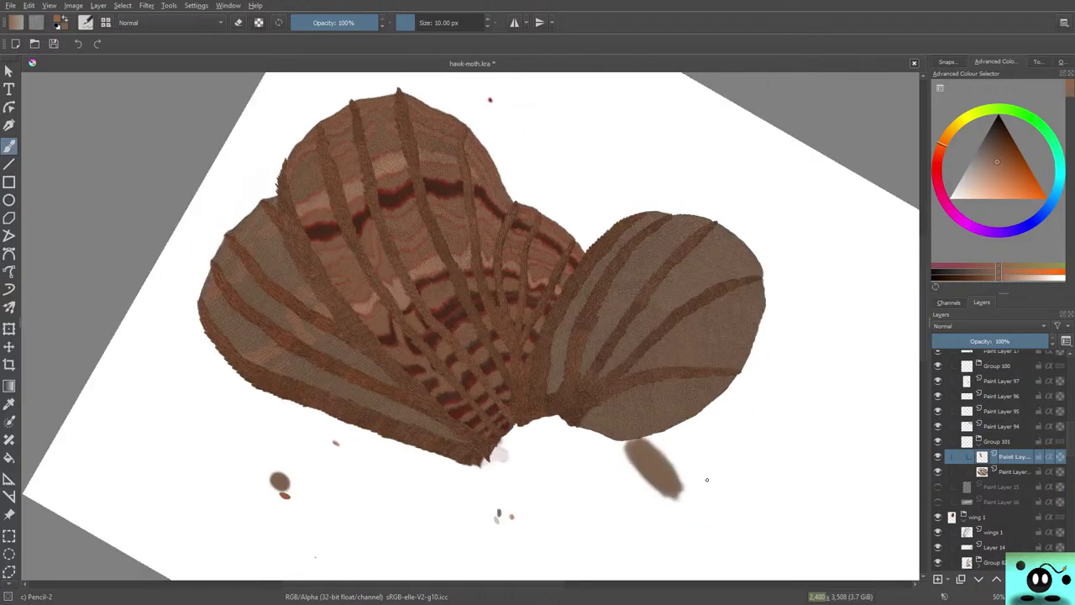
key("ctrl+[")
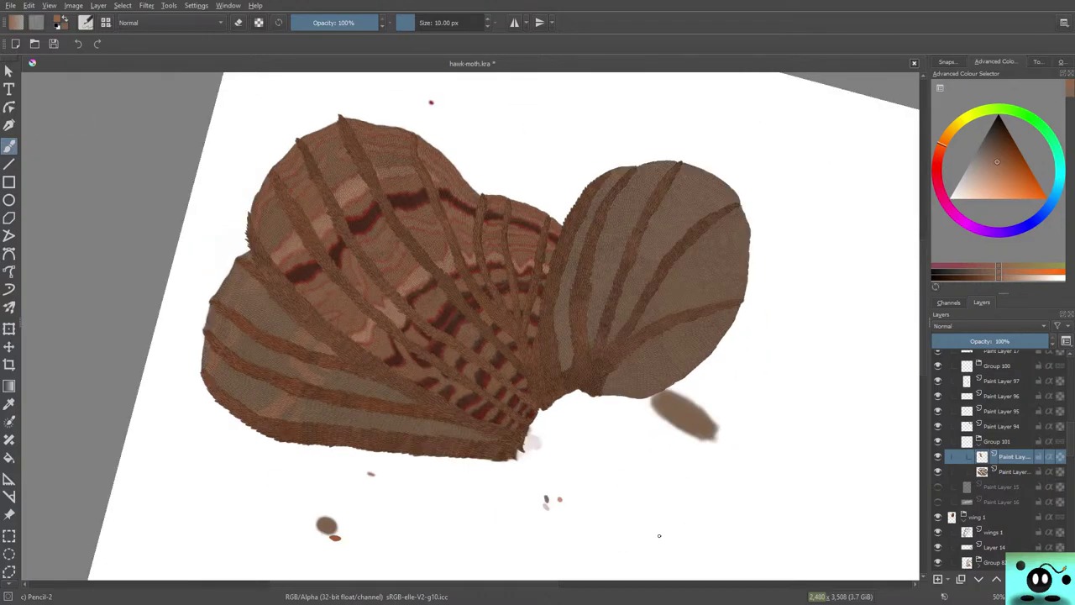
- Paint an orange-brown patch near the tip of the lower wing's first narrow cell, beside the patterned wing
scroll(638, 487, "up", 2)
scroll(583, 378, "down", 5)
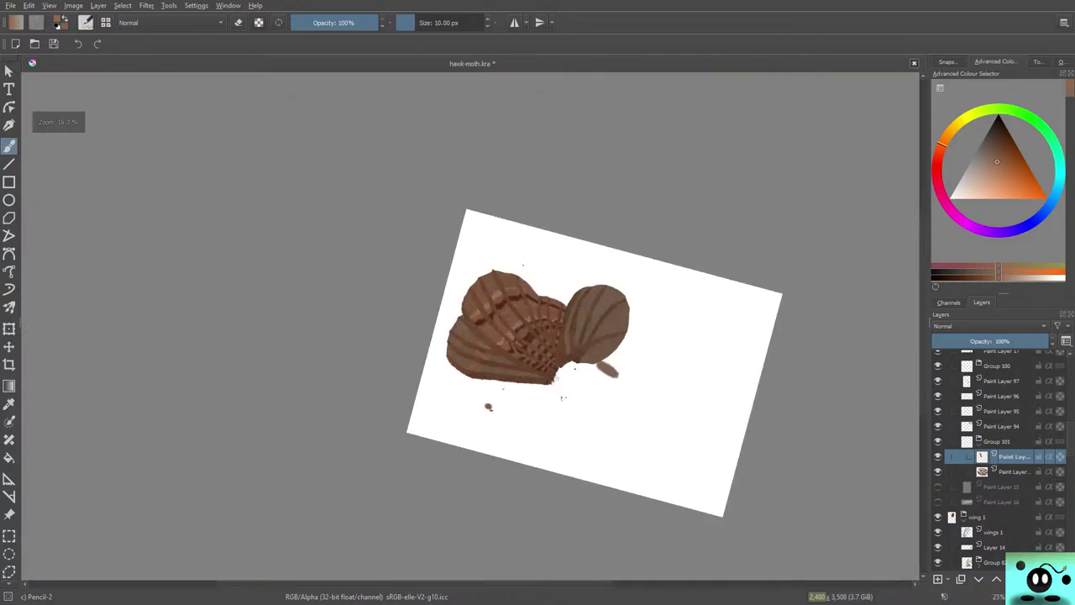
scroll(564, 308, "up", 6)
scroll(668, 377, "up", 2)
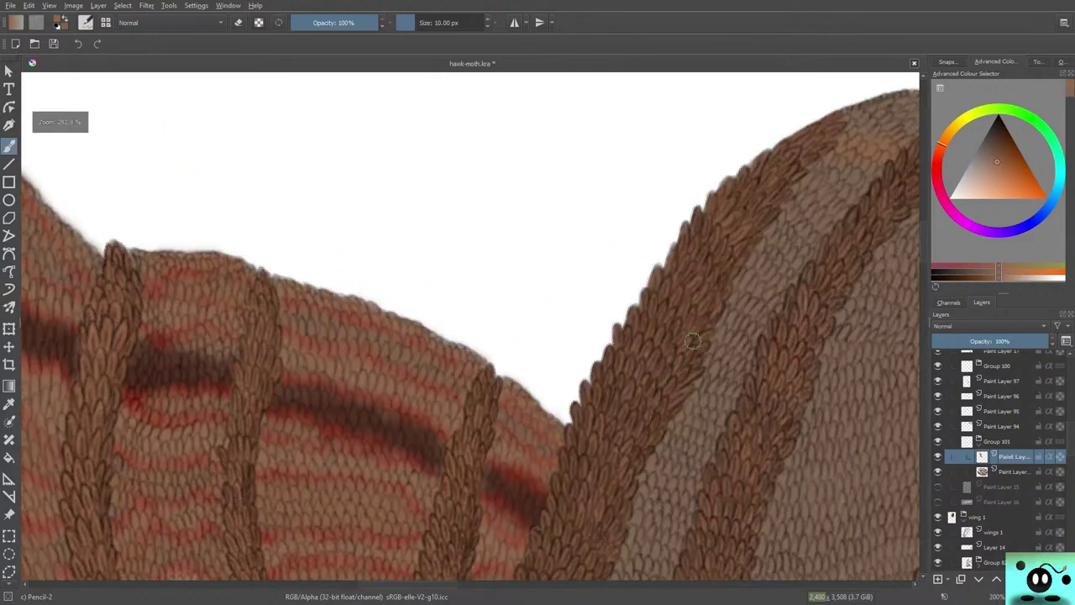
scroll(692, 342, "down", 2)
scroll(693, 341, "down", 3)
scroll(758, 335, "up", 3)
scroll(757, 335, "up", 1)
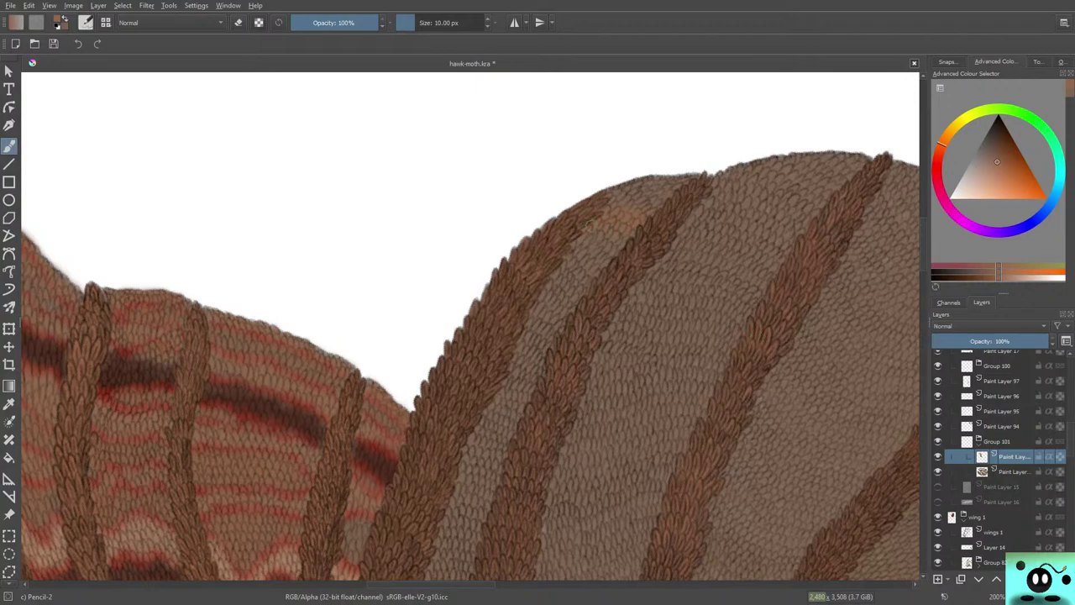
- Paint two curved orange-brown bands, one below the other, across the lower wing's second cell near the outer edge
left_click_drag(487, 584, 530, 584)
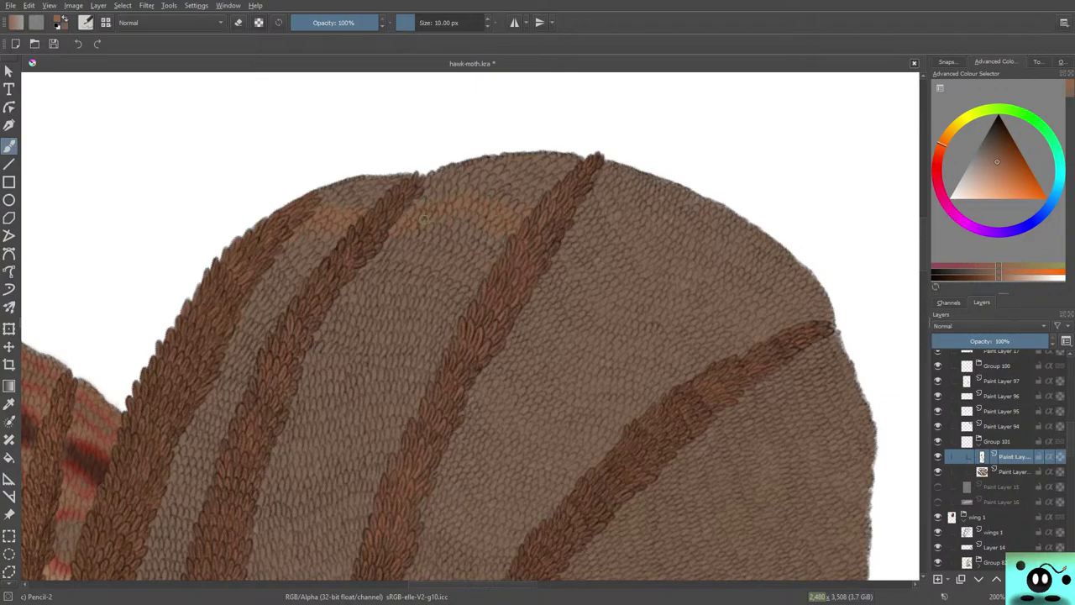
mouse_move(472, 583)
left_mouse_down()
mouse_move(276, 584)
mouse_move(461, 584)
left_mouse_up()
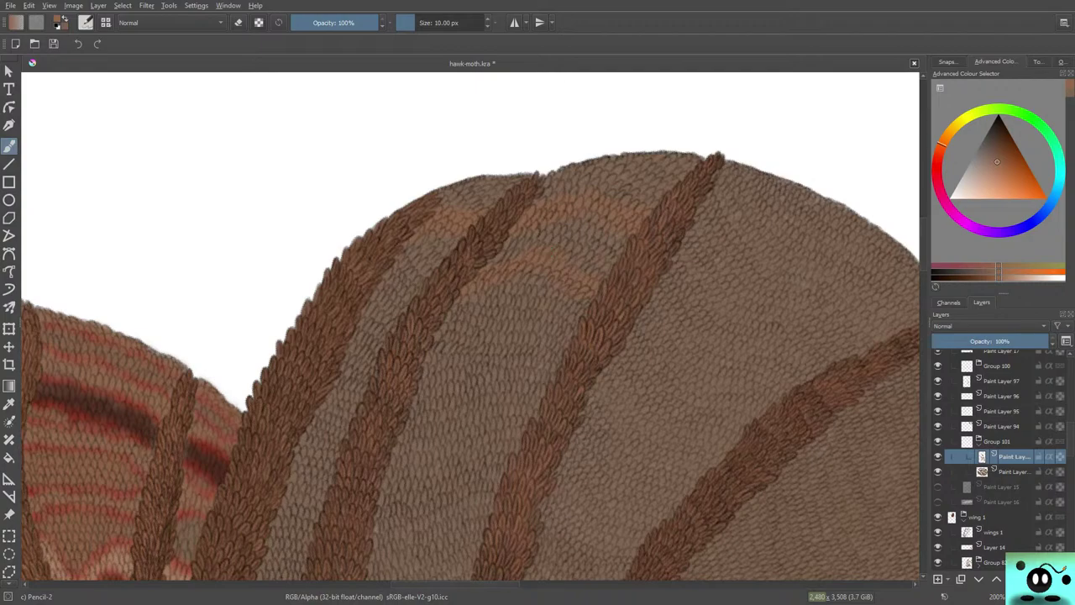
- Paint orange-brown patches against both veins of the lower wing's third cell and a long band above them, checking the patterned wing for reference
mouse_move(455, 584)
left_mouse_down()
mouse_move(486, 584)
mouse_move(282, 585)
mouse_move(507, 584)
mouse_move(494, 584)
left_mouse_up()
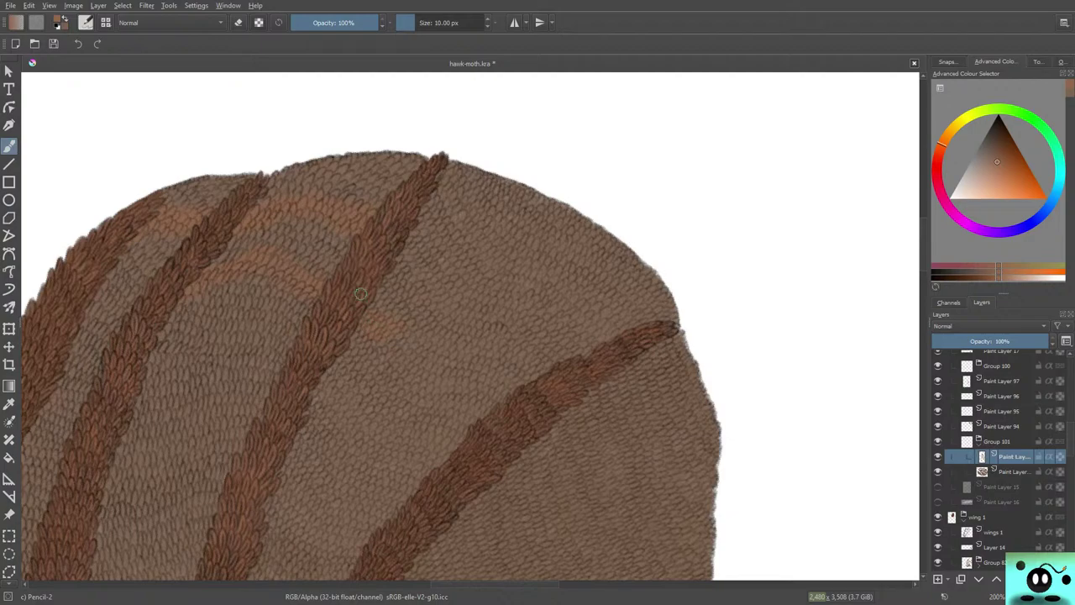
left_click_drag(495, 584, 310, 584)
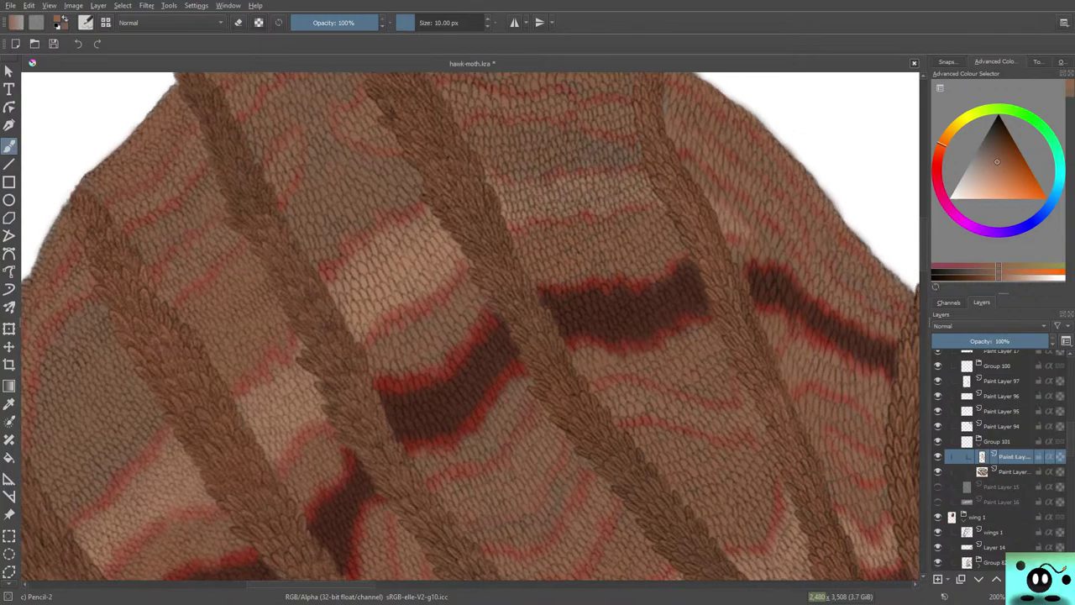
left_click_drag(922, 244, 922, 237)
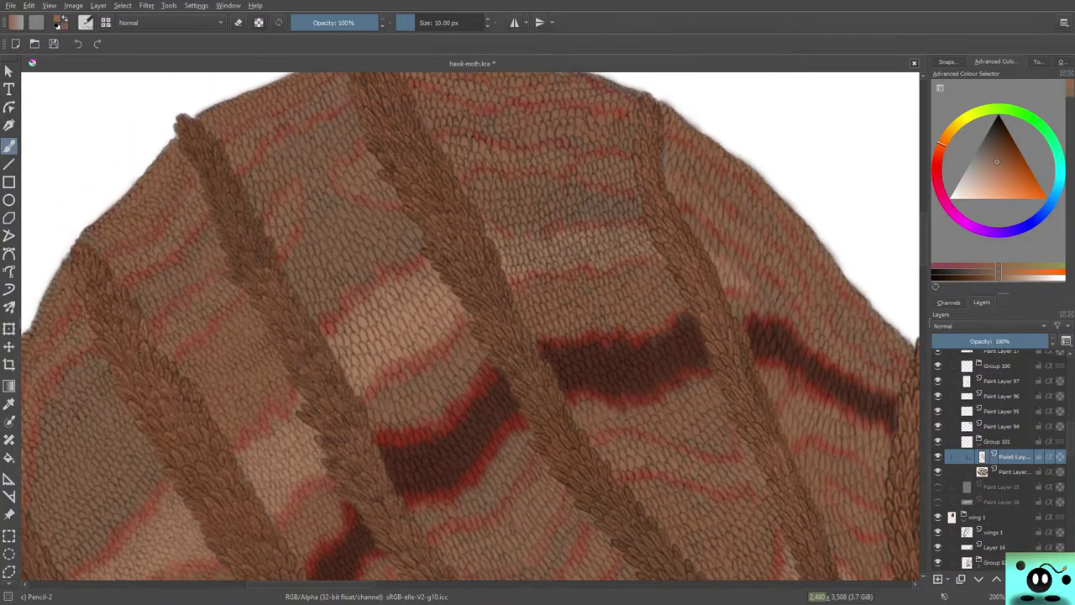
left_click_drag(311, 585, 488, 584)
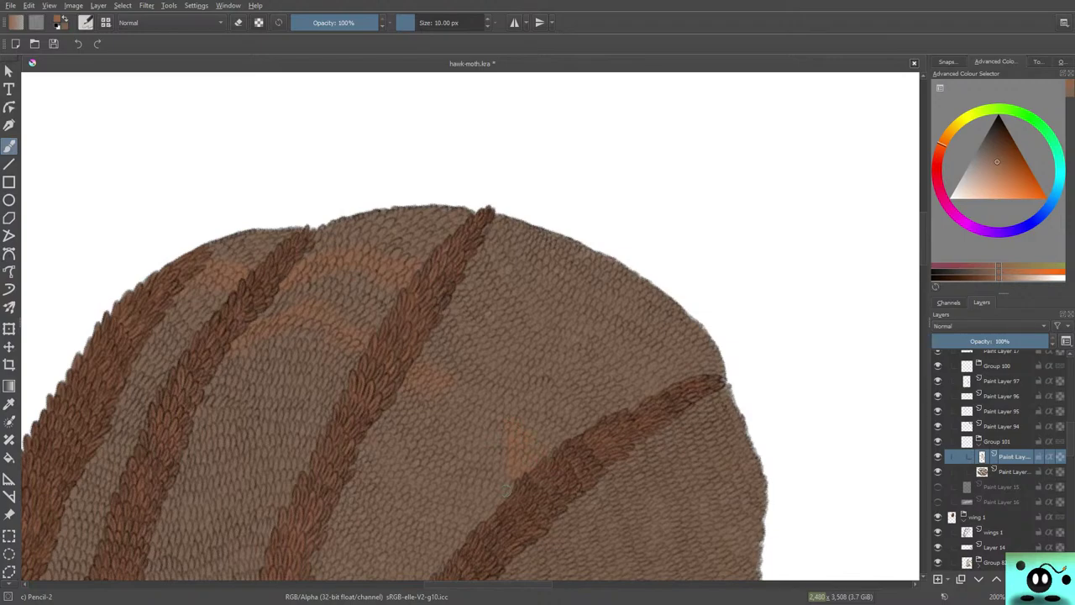
mouse_move(489, 583)
left_mouse_down()
mouse_move(282, 584)
mouse_move(496, 584)
left_mouse_up()
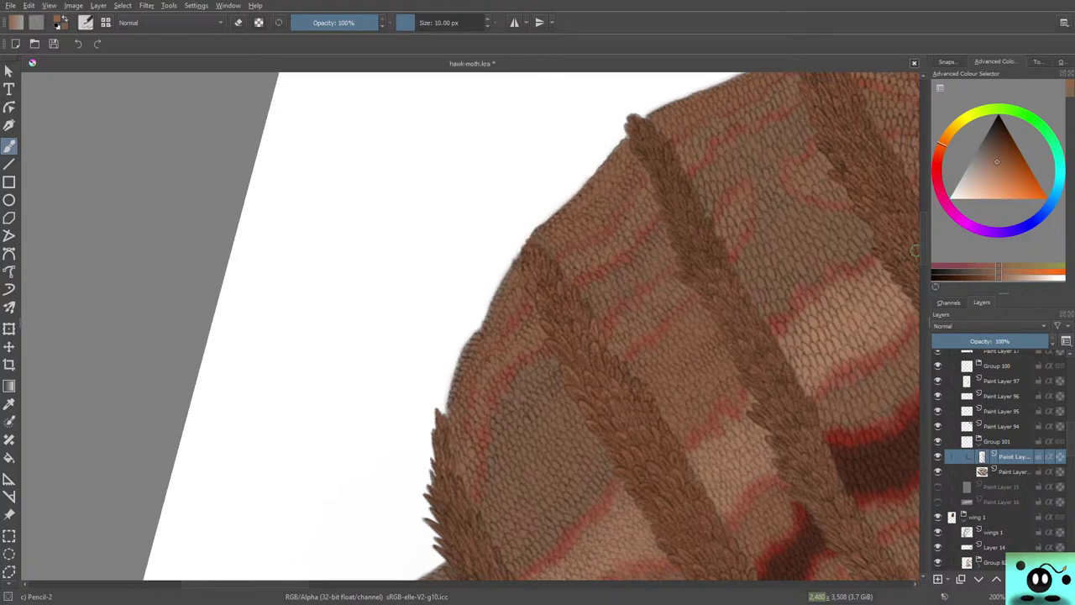
- Examine how the red, pale and dark markings run between the veins along the patterned wing's outer edge, comparing them with the lower wing's bands
left_click_drag(922, 251, 922, 275)
scroll(492, 326, "up", 5)
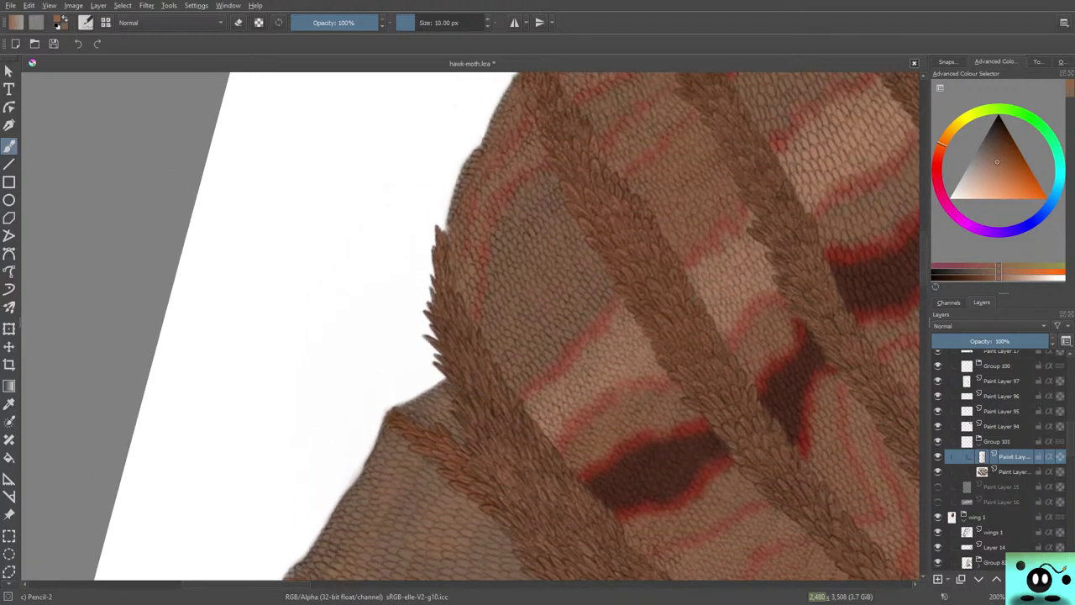
scroll(471, 326, "down", 2)
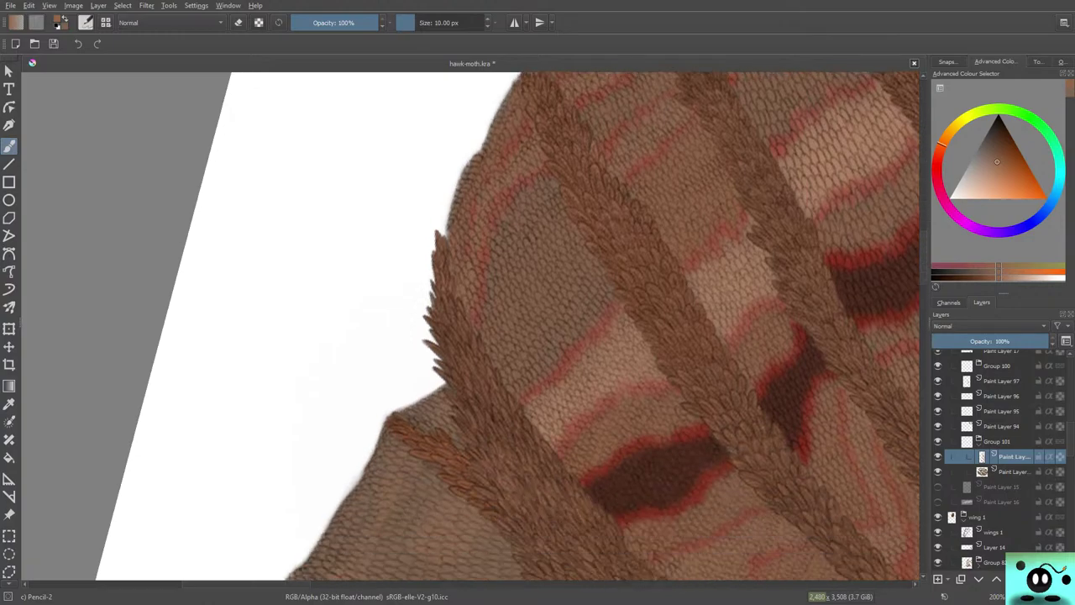
scroll(470, 325, "up", 4)
scroll(492, 326, "up", 3)
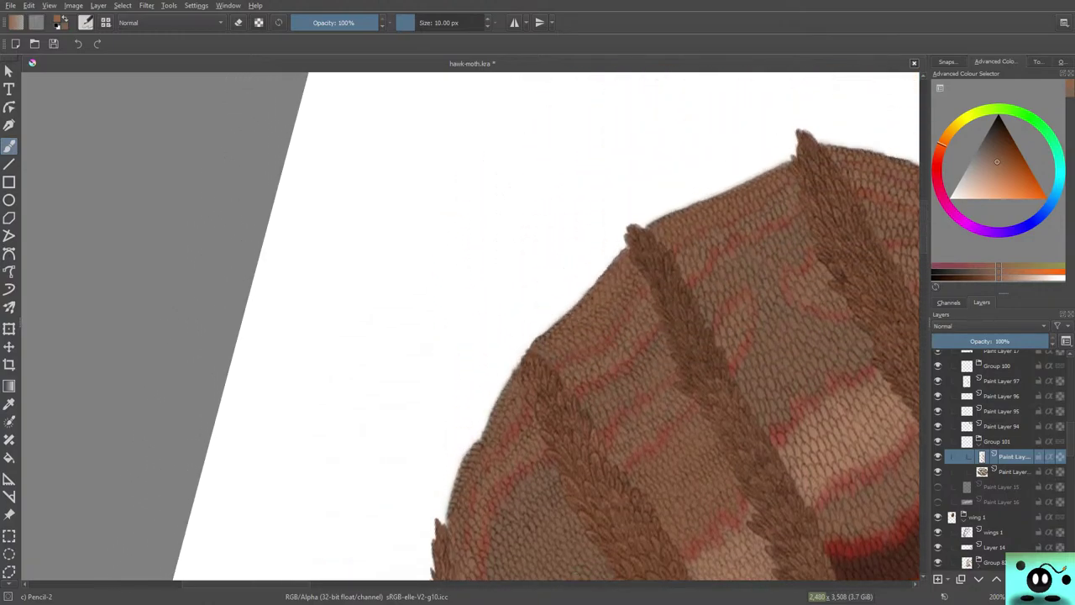
scroll(492, 326, "right", 6)
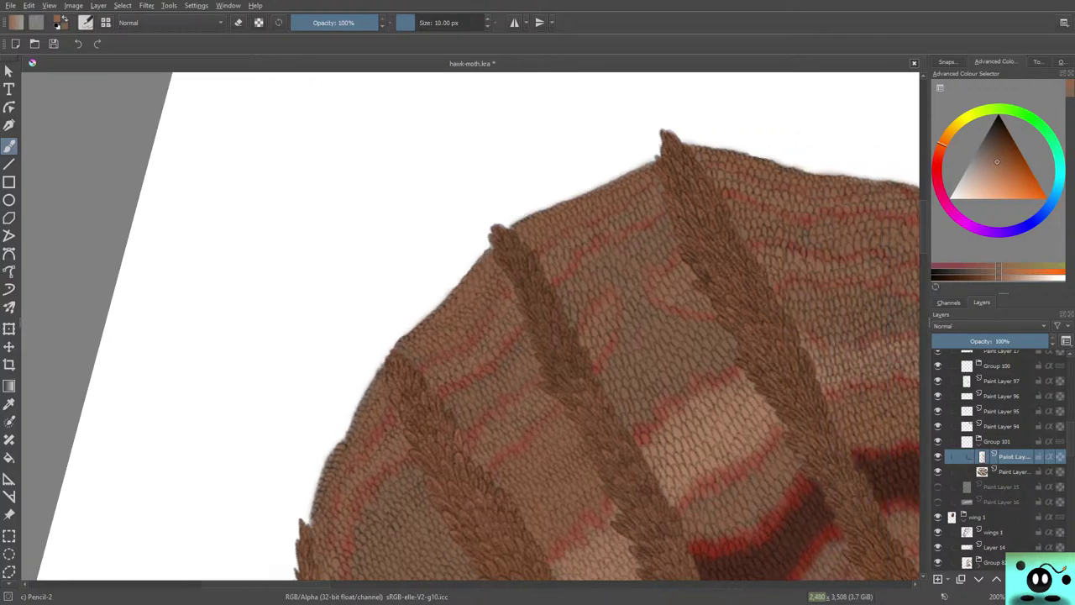
scroll(492, 326, "right", 7)
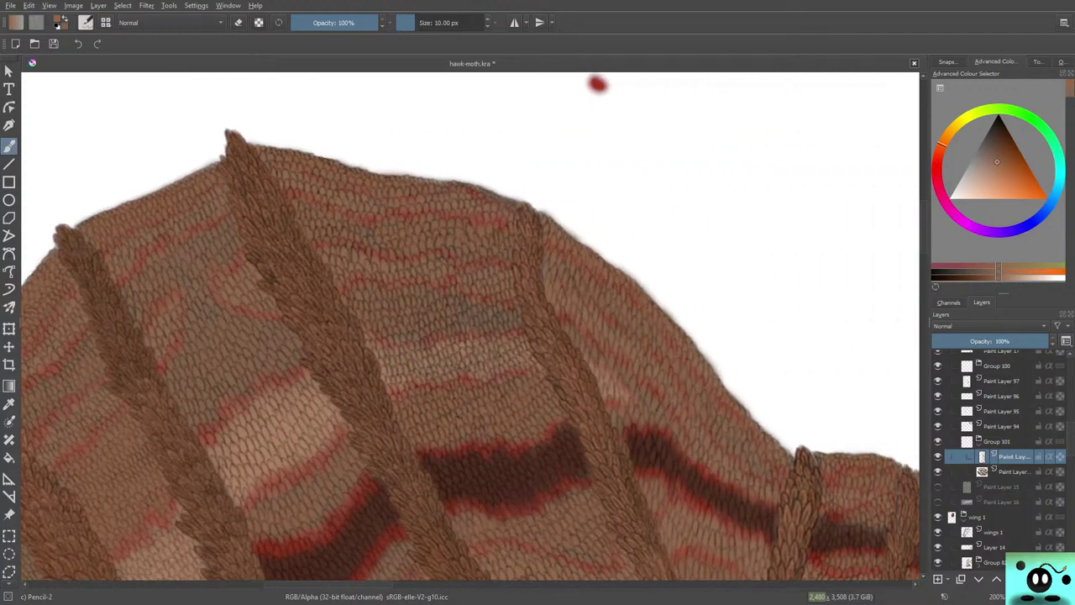
scroll(492, 326, "left", 2)
scroll(471, 326, "left", 1)
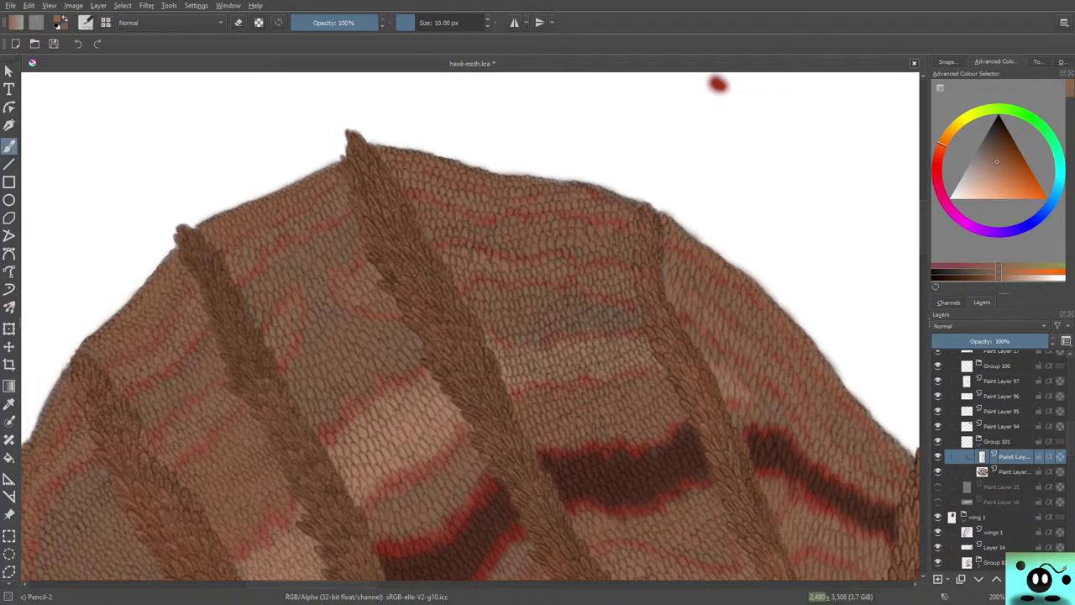
scroll(470, 326, "right", 12)
scroll(492, 326, "right", 3)
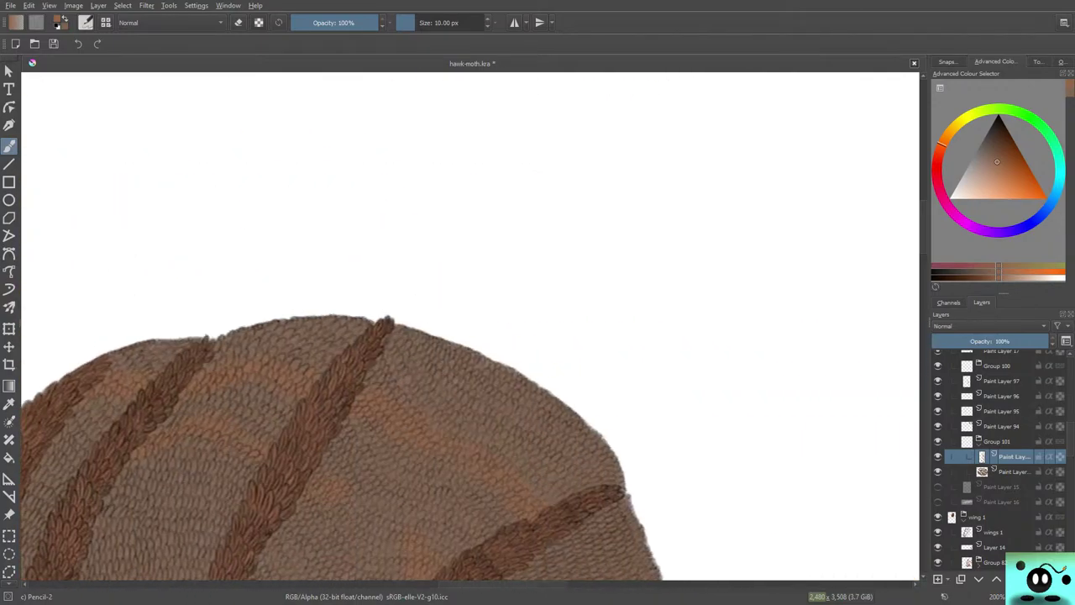
scroll(471, 326, "down", 8)
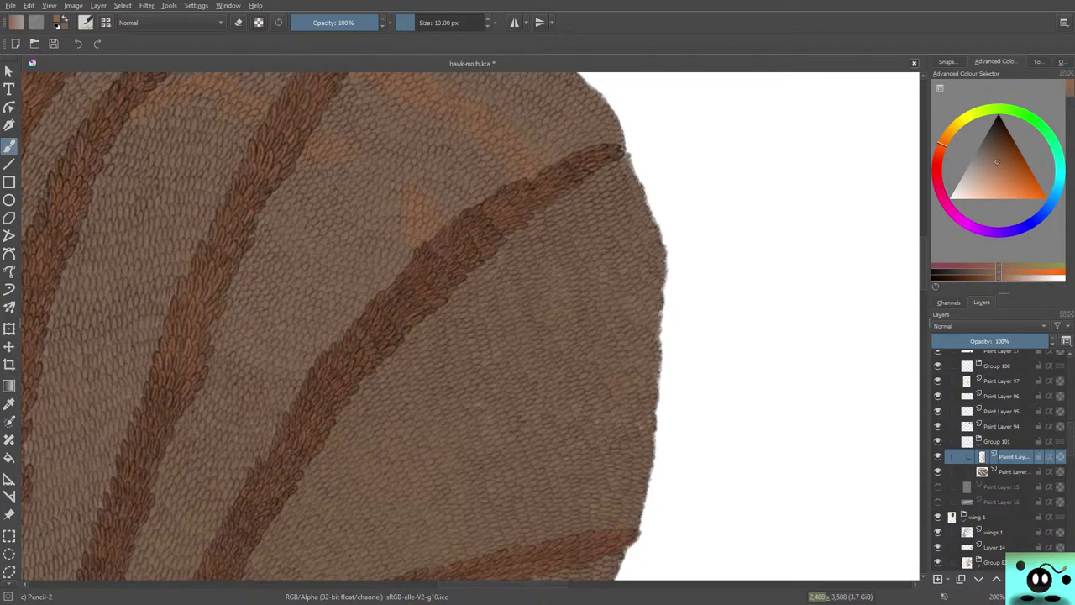
scroll(470, 326, "left", 20)
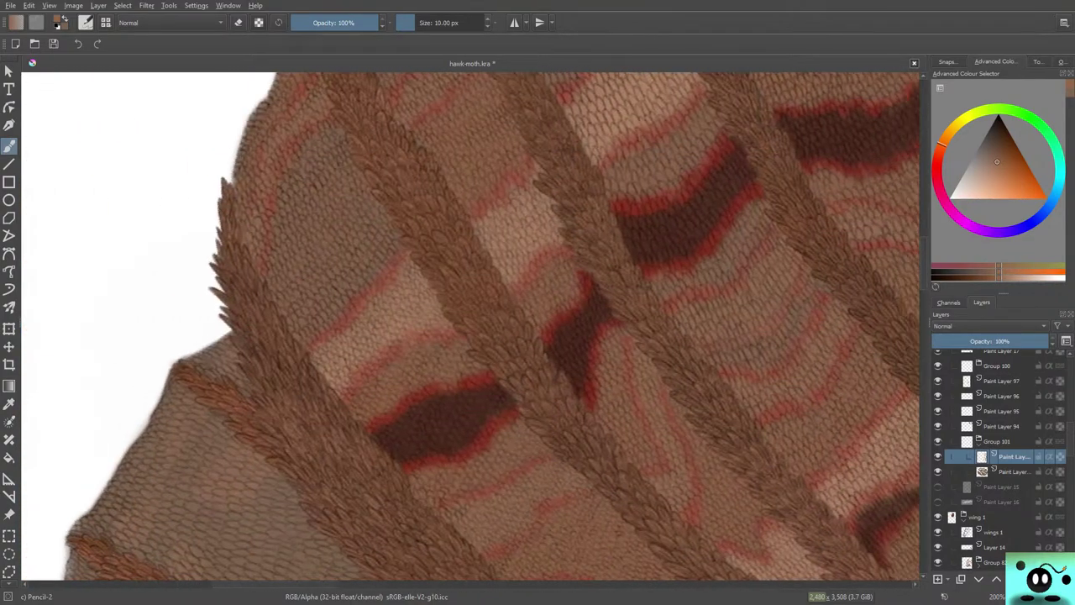
scroll(470, 326, "up", 8)
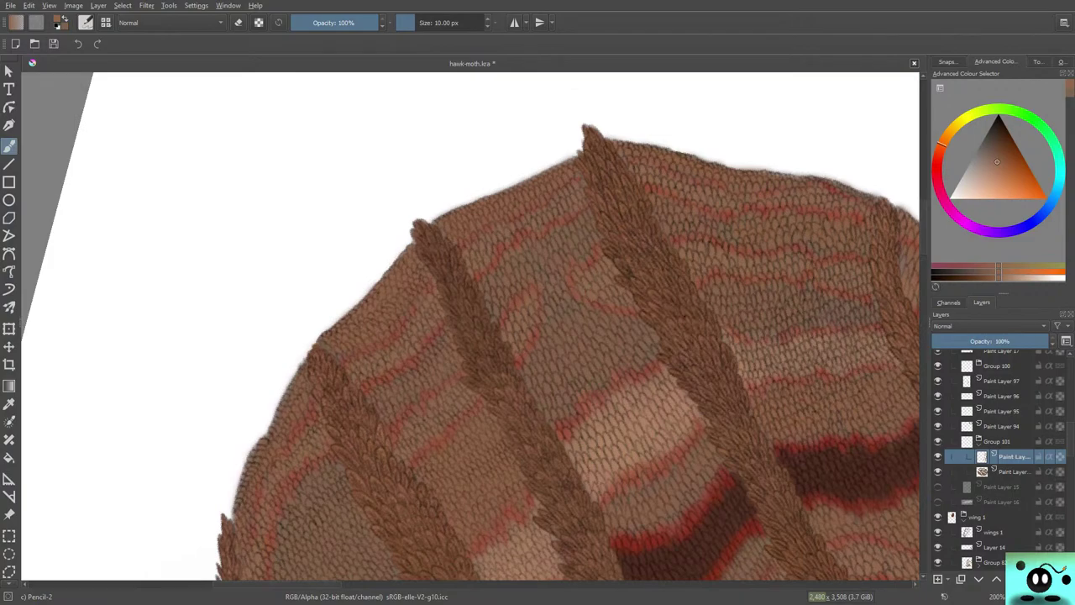
scroll(470, 326, "right", 1)
scroll(470, 326, "right", 20)
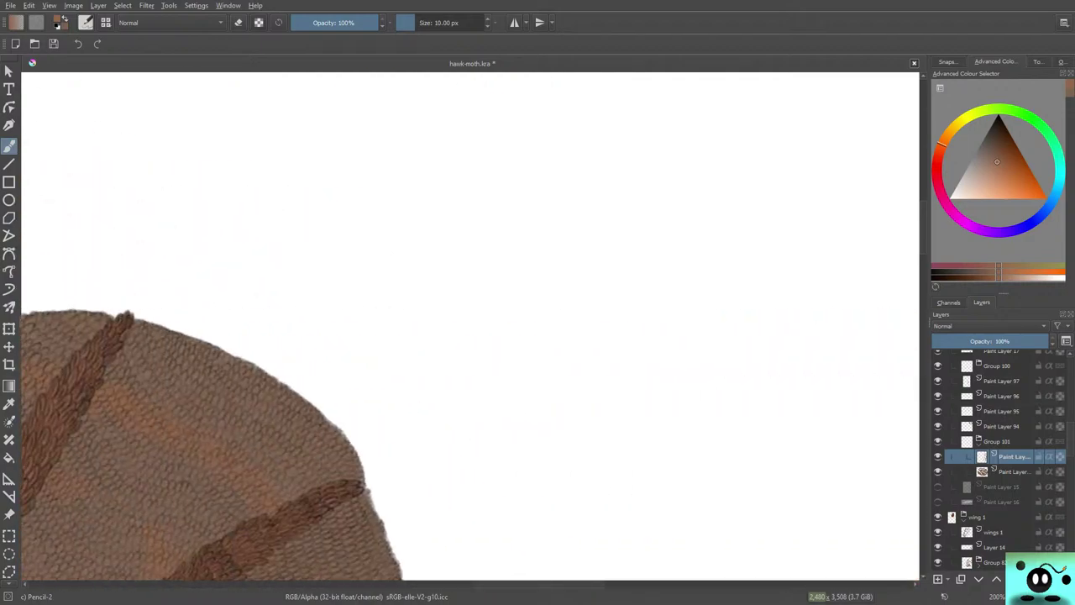
- Rotate the canvas to bring the lower wing's fourth cell upright and paint two curved orange-brown bands across it
left_click_drag(922, 217, 922, 255)
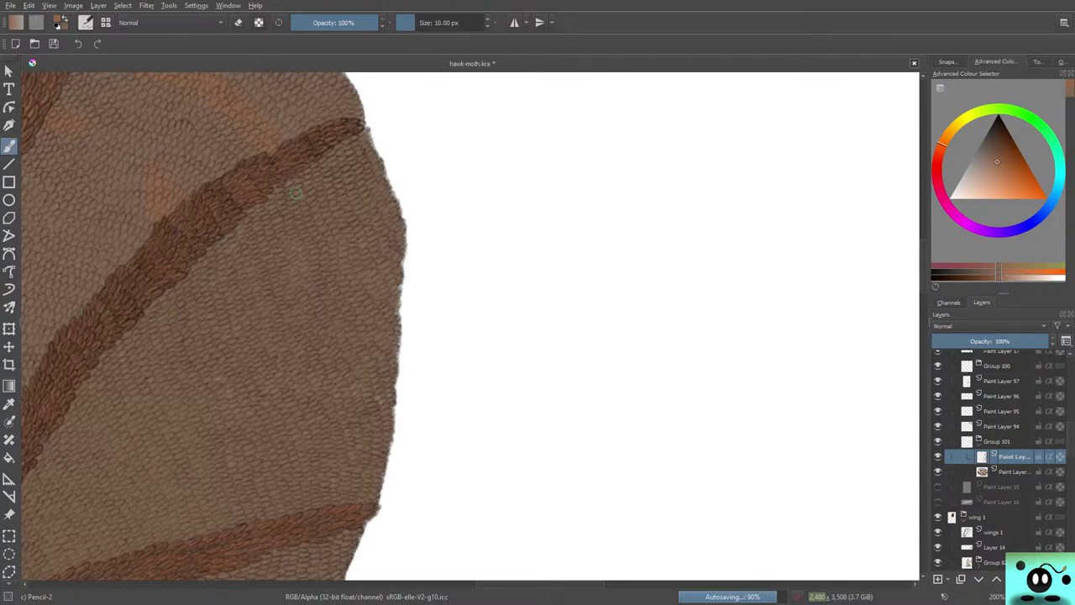
key("ctrl+[")
key("ctrl+[")
key("ctrl+[")
key("ctrl+[")
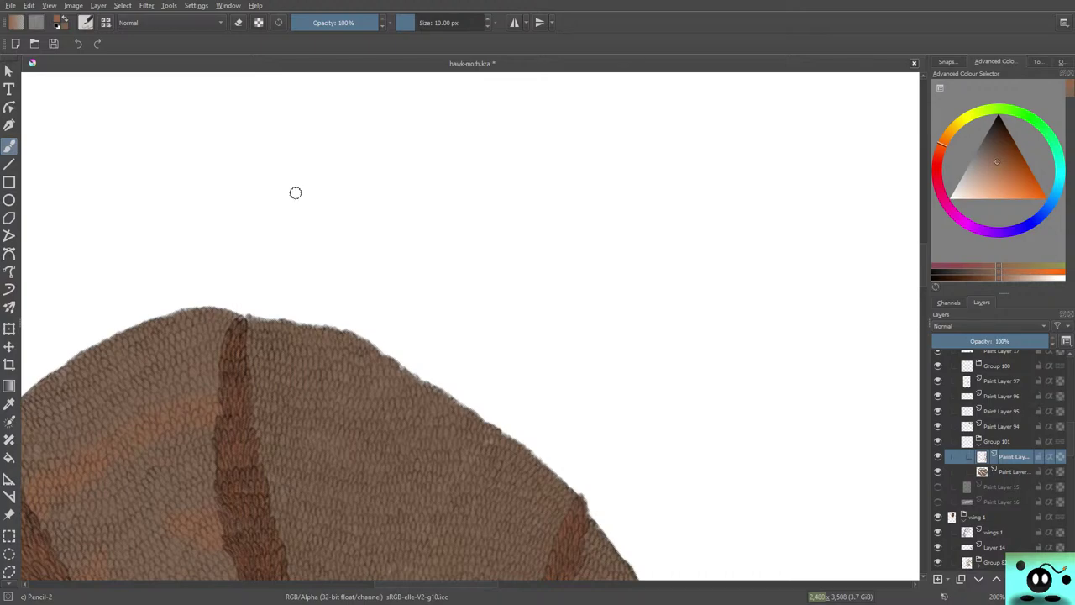
scroll(296, 195, "down", 2)
scroll(248, 286, "up", 3)
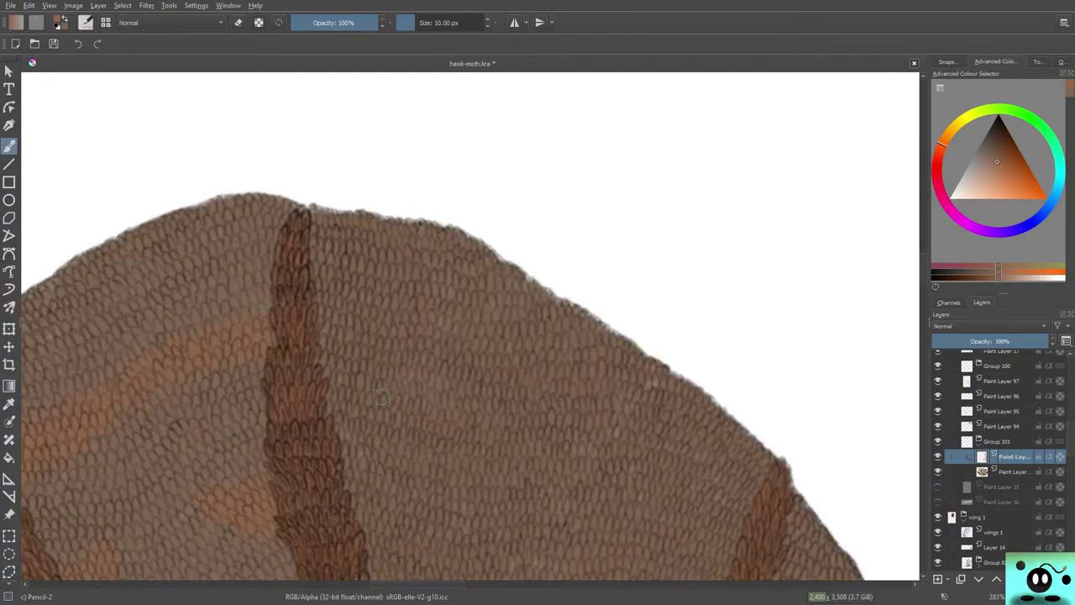
scroll(383, 407, "down", 3)
scroll(402, 483, "up", 2)
scroll(401, 454, "up", 1)
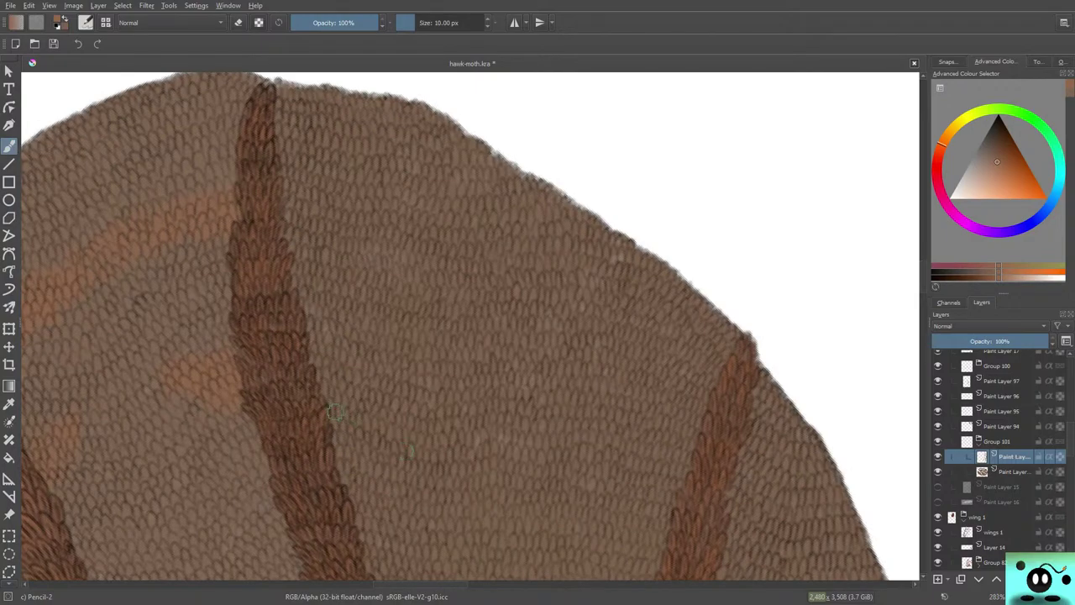
mouse_move(316, 362)
left_mouse_down()
mouse_move(336, 364)
mouse_move(350, 385)
mouse_move(398, 391)
mouse_move(392, 419)
mouse_move(523, 401)
left_mouse_up()
mouse_move(529, 441)
left_mouse_down()
mouse_move(550, 459)
mouse_move(578, 439)
mouse_move(567, 470)
mouse_move(609, 435)
mouse_move(586, 474)
left_mouse_up()
mouse_move(402, 258)
left_mouse_down()
mouse_move(439, 277)
mouse_move(450, 263)
mouse_move(478, 300)
left_mouse_up()
left_click_drag(600, 323, 592, 339)
- Continue the upper orange-brown band from the fourth cell's far vein through the last cell to the lower wing's edge
left_click_drag(420, 584, 357, 583)
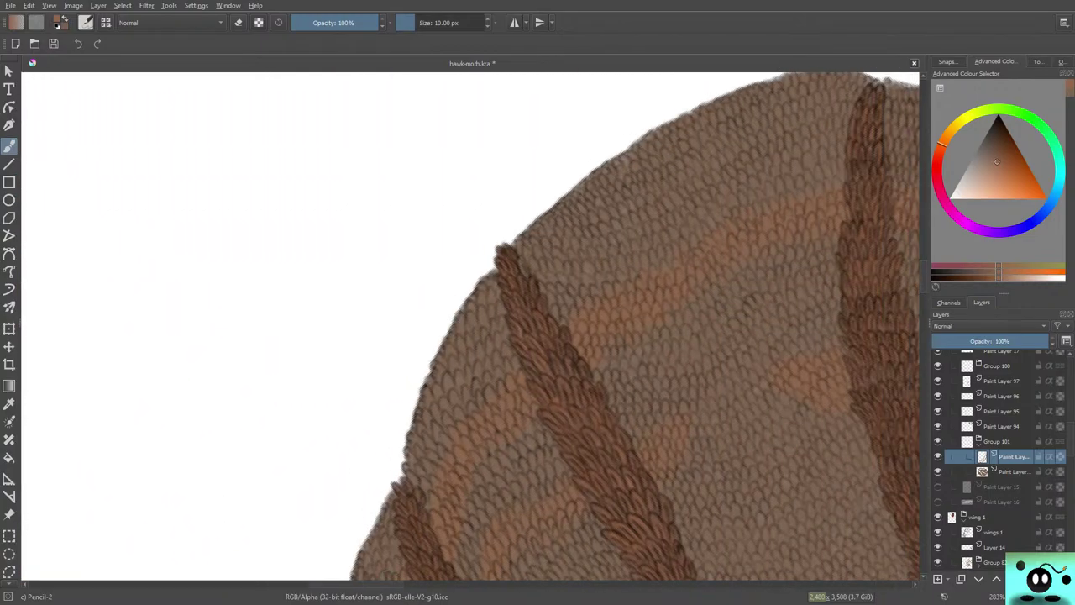
mouse_move(922, 277)
left_mouse_down()
mouse_move(922, 340)
mouse_move(922, 273)
left_mouse_up()
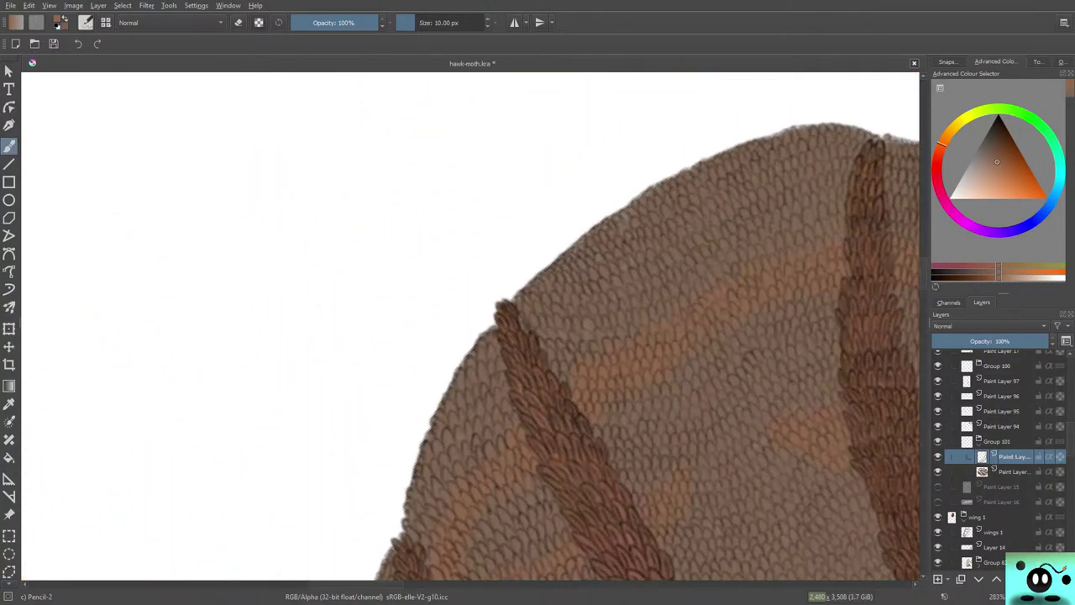
left_click_drag(356, 584, 470, 583)
left_click_drag(922, 273, 922, 299)
scroll(261, 228, "up", 1)
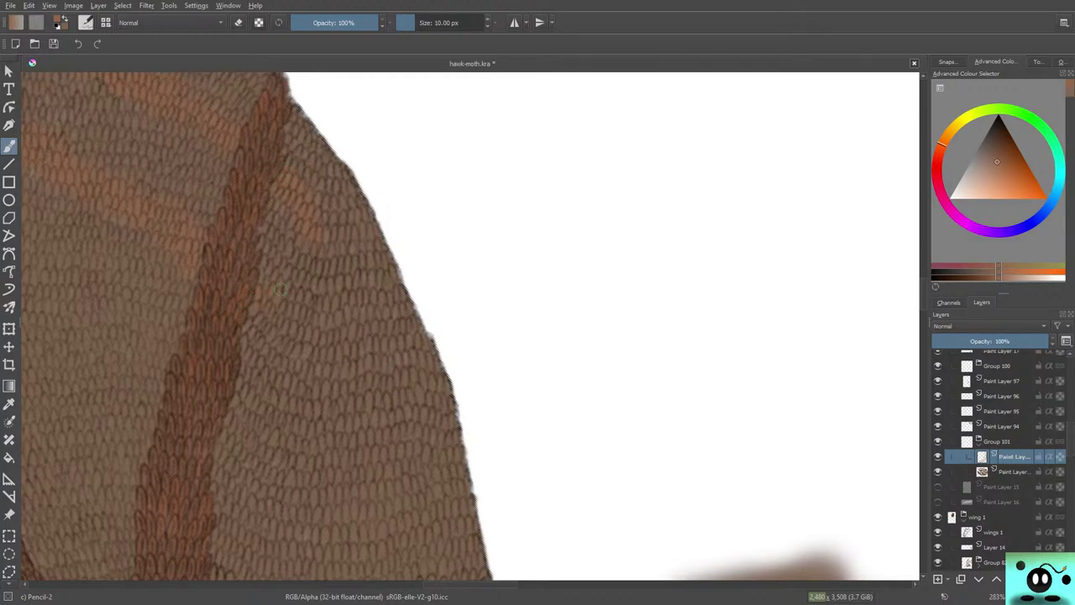
mouse_move(337, 320)
left_mouse_down()
mouse_move(335, 359)
mouse_move(353, 350)
mouse_move(369, 382)
left_mouse_up()
left_click_drag(922, 287, 922, 304)
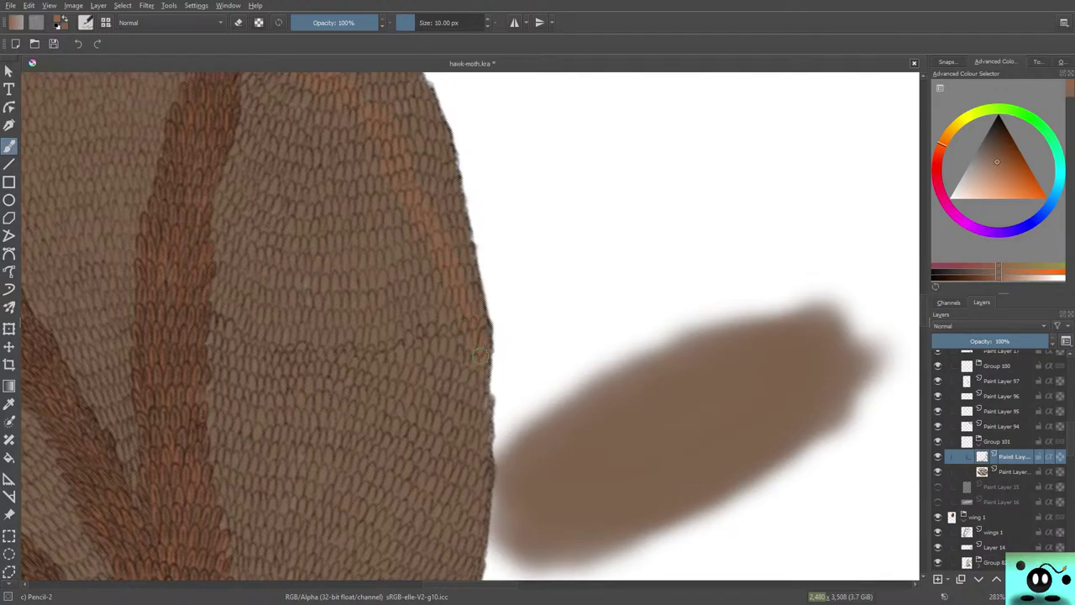
- Hide the wing 2 group to check the patterned wing's full outer edge beneath it, and show the group again
mouse_move(51, 571)
left_mouse_down()
mouse_move(911, 576)
mouse_move(365, 573)
left_mouse_up()
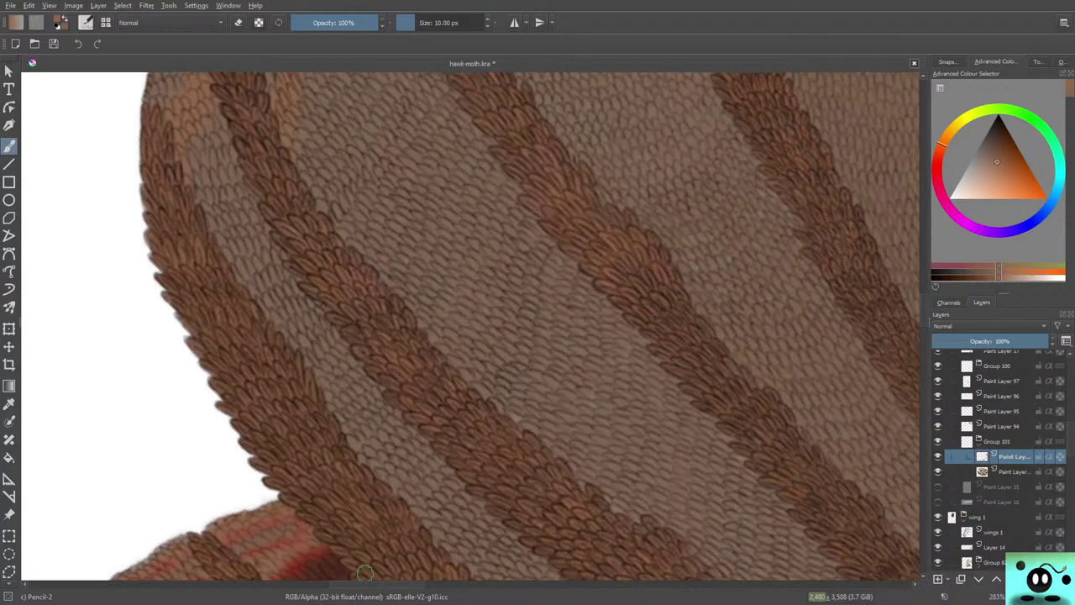
scroll(999, 457, "up", 5)
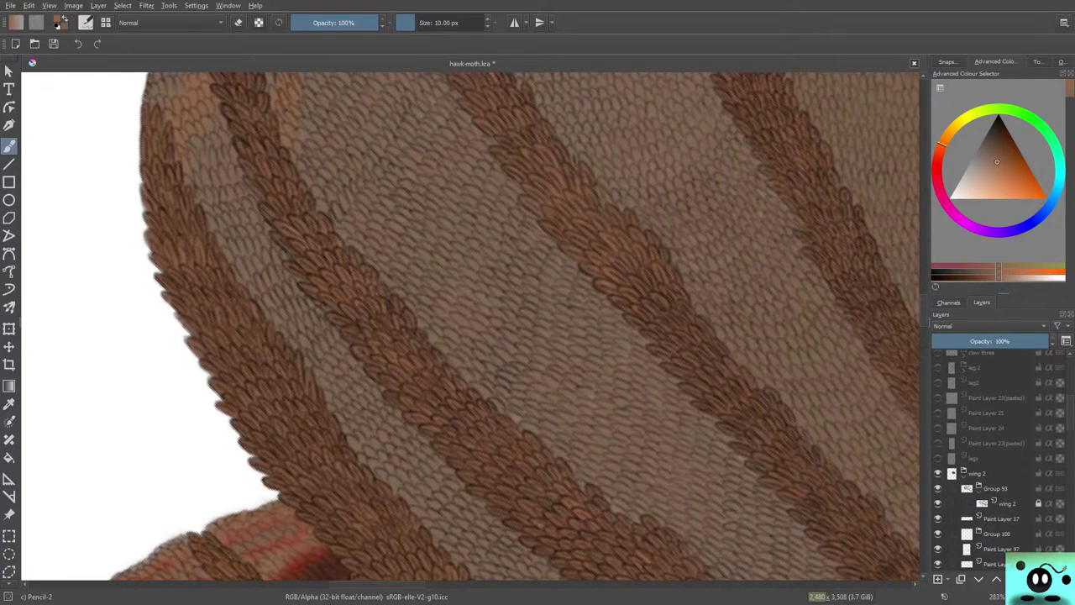
left_click(938, 473)
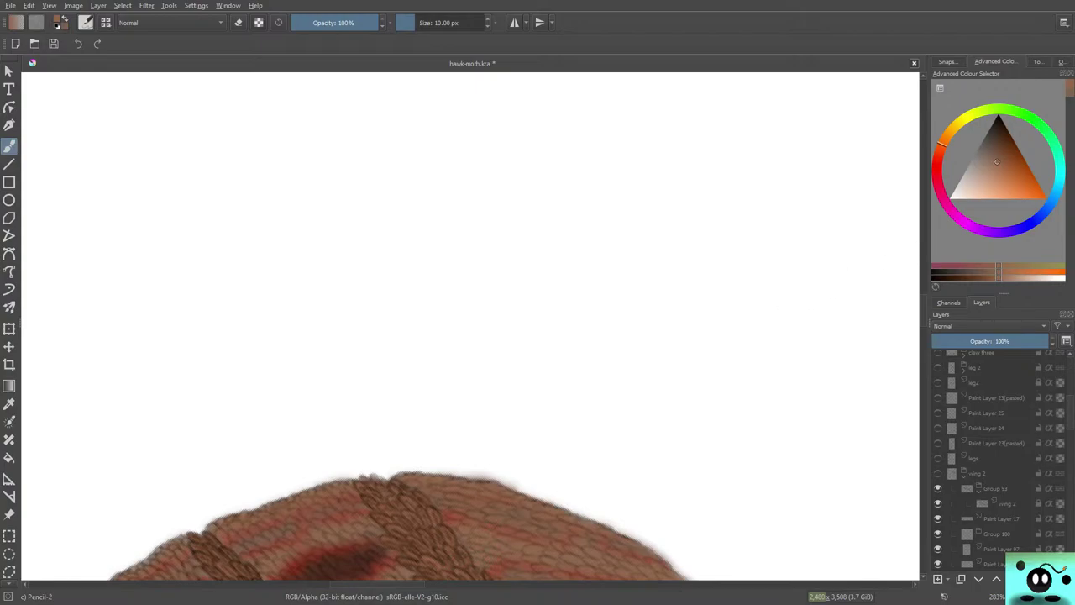
left_click_drag(470, 503, 471, 253)
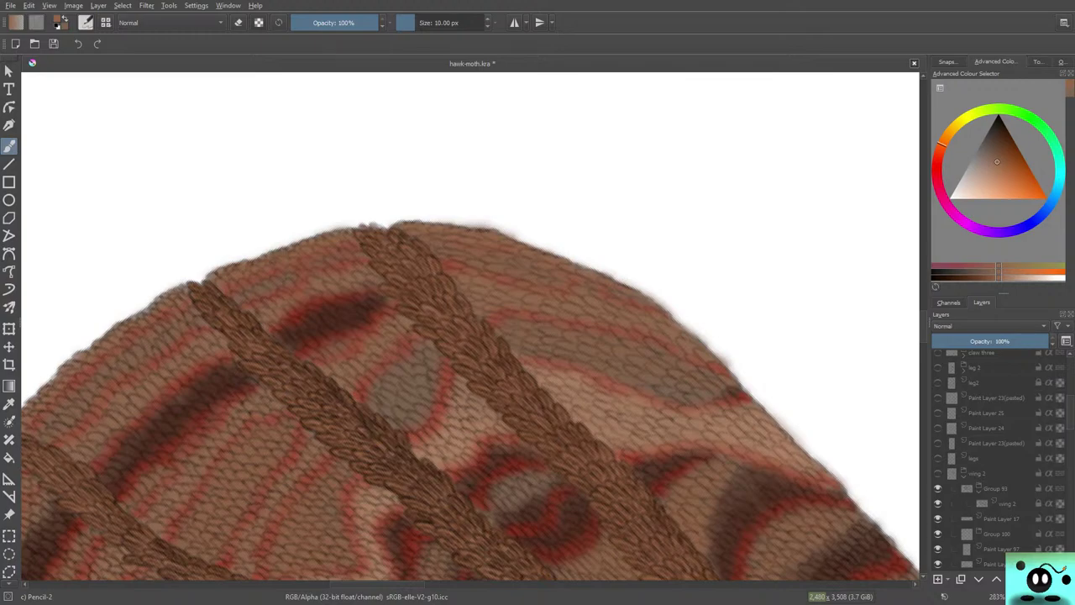
left_click(938, 473)
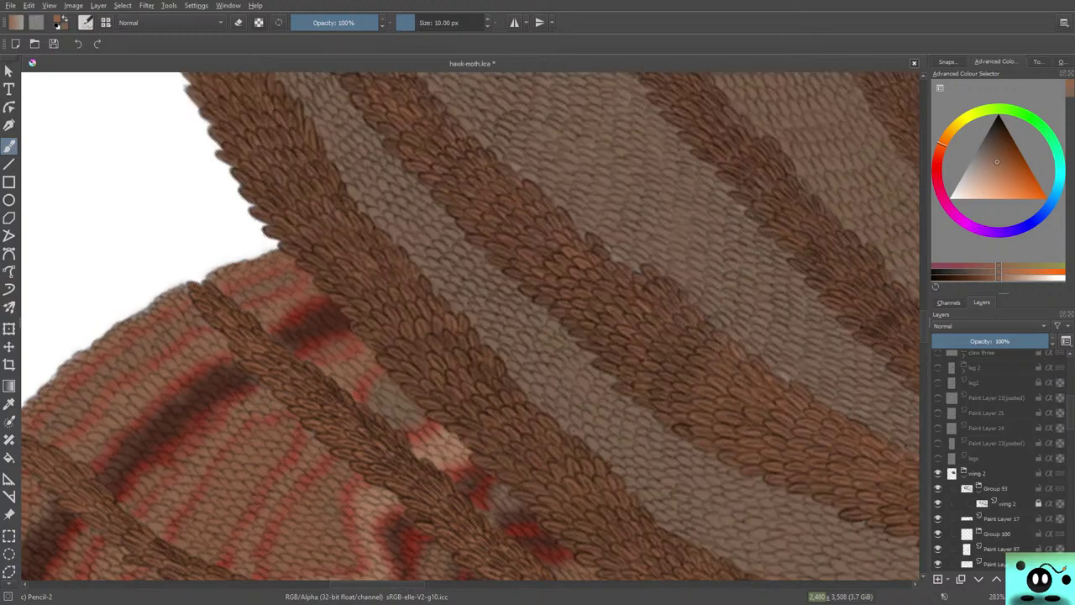
- Erase the low end of the orange-brown band in the lower wing's last cell and repaint it to meet the wing edge higher up
left_click_drag(402, 584, 504, 584)
left_click_drag(922, 326, 922, 308)
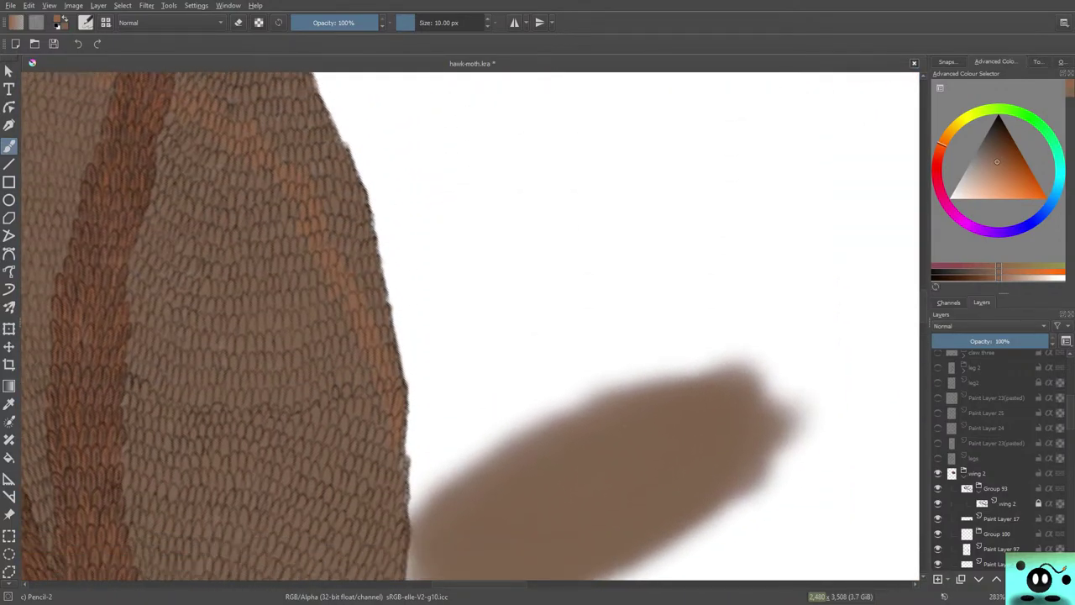
key("e")
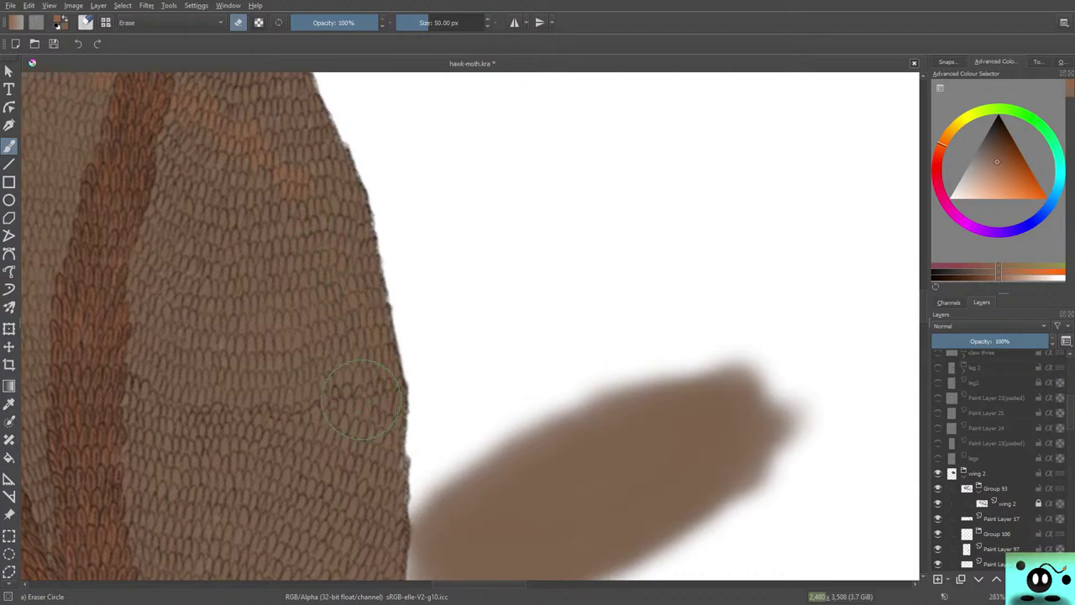
key("e")
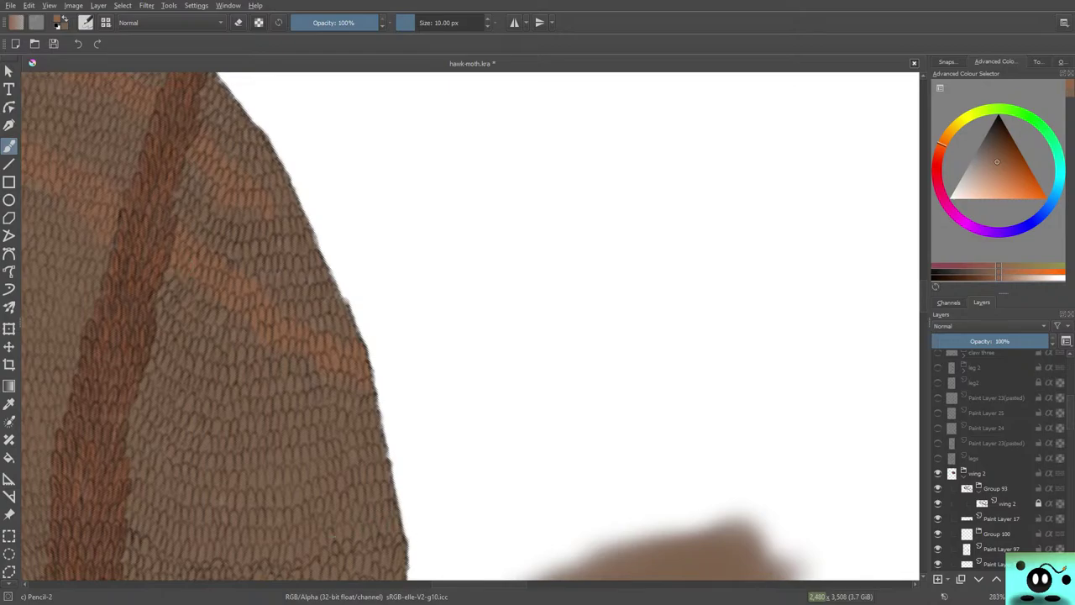
- Examine the orange-brown bands across the lower wing's first cells and follow the veins inward to the neighbouring wings
left_click_drag(479, 583, 372, 584)
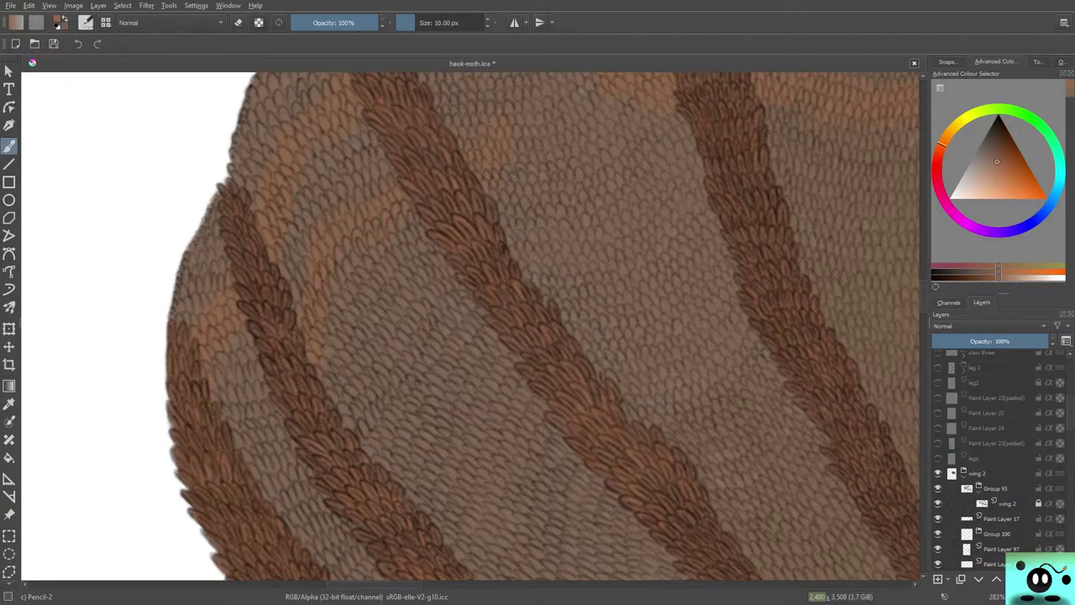
scroll(471, 326, "up", 3)
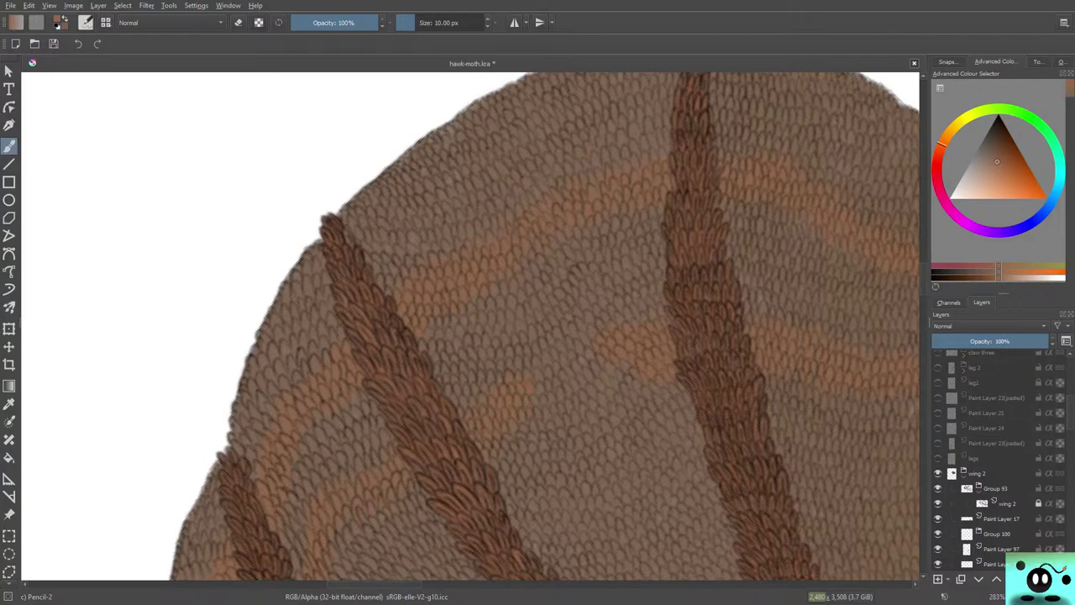
mouse_move(714, 328)
left_mouse_down()
mouse_move(227, 325)
mouse_move(840, 325)
mouse_move(819, 325)
left_mouse_up()
left_click_drag(471, 454, 470, 187)
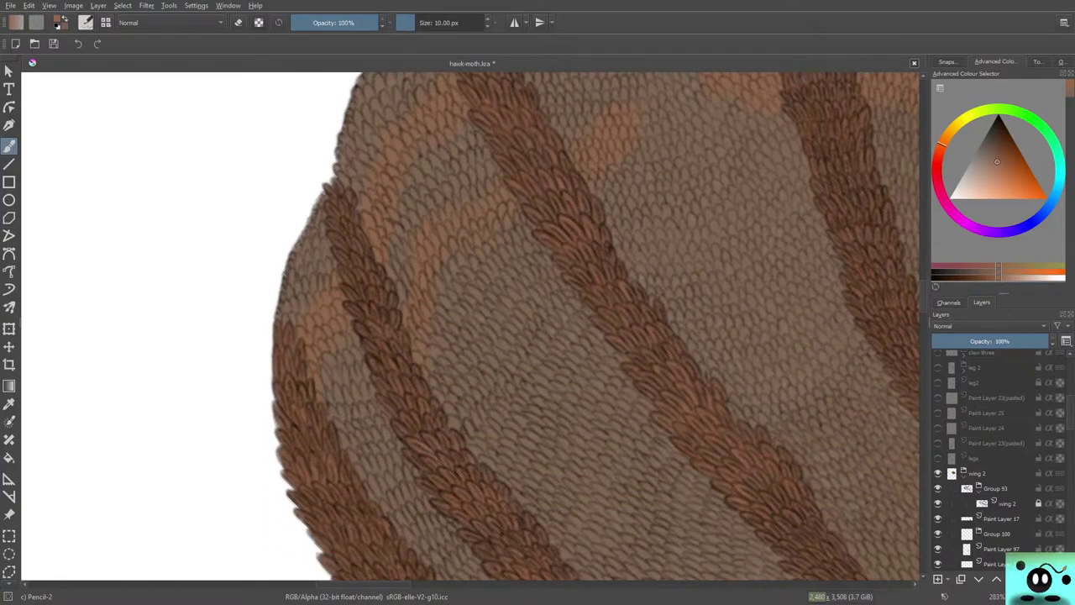
mouse_move(363, 582)
left_mouse_down()
mouse_move(314, 582)
mouse_move(444, 583)
mouse_move(360, 581)
left_mouse_up()
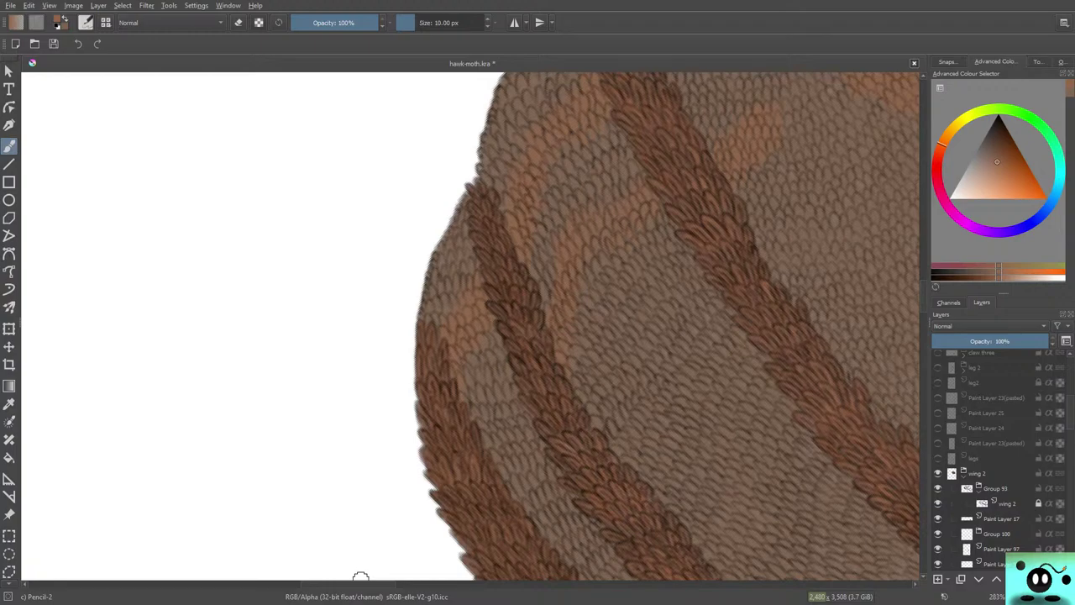
mouse_move(921, 290)
left_mouse_down()
mouse_move(921, 267)
mouse_move(921, 291)
left_mouse_up()
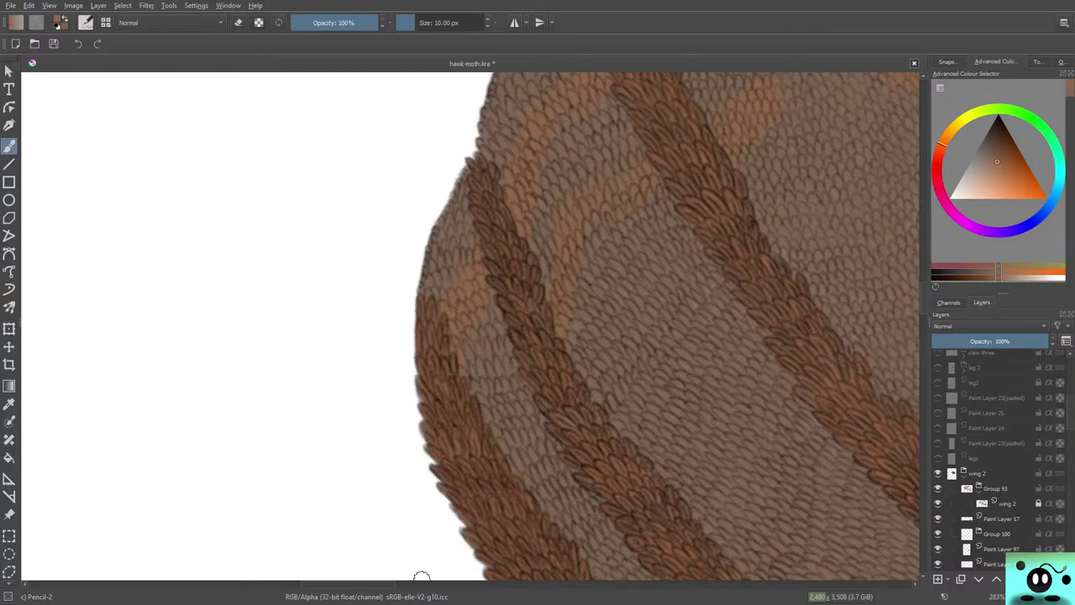
mouse_move(390, 584)
left_mouse_down()
mouse_move(490, 583)
mouse_move(401, 584)
left_mouse_up()
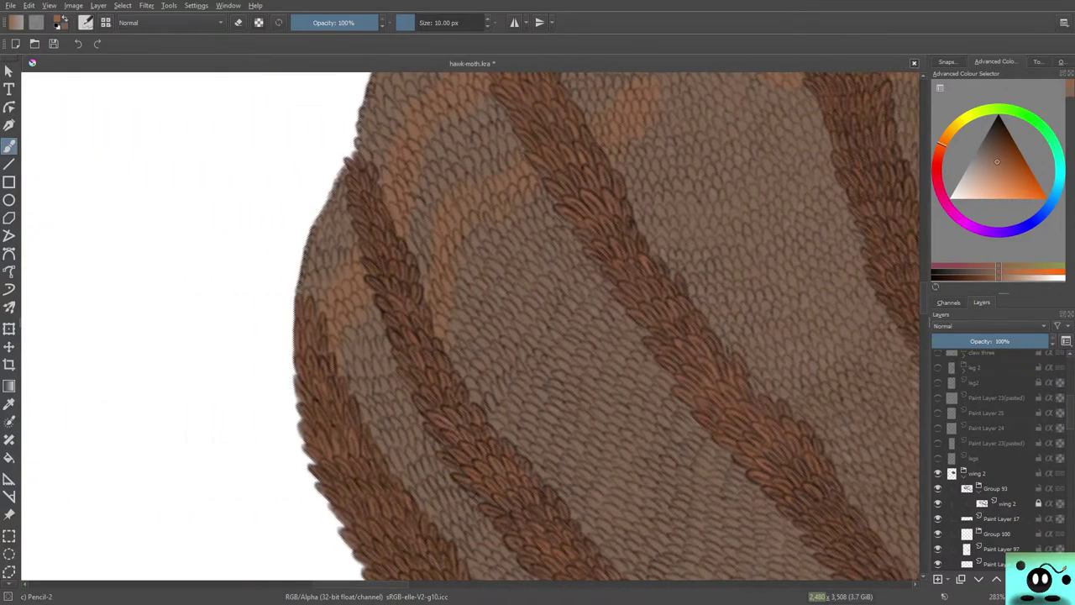
left_click_drag(922, 295, 922, 420)
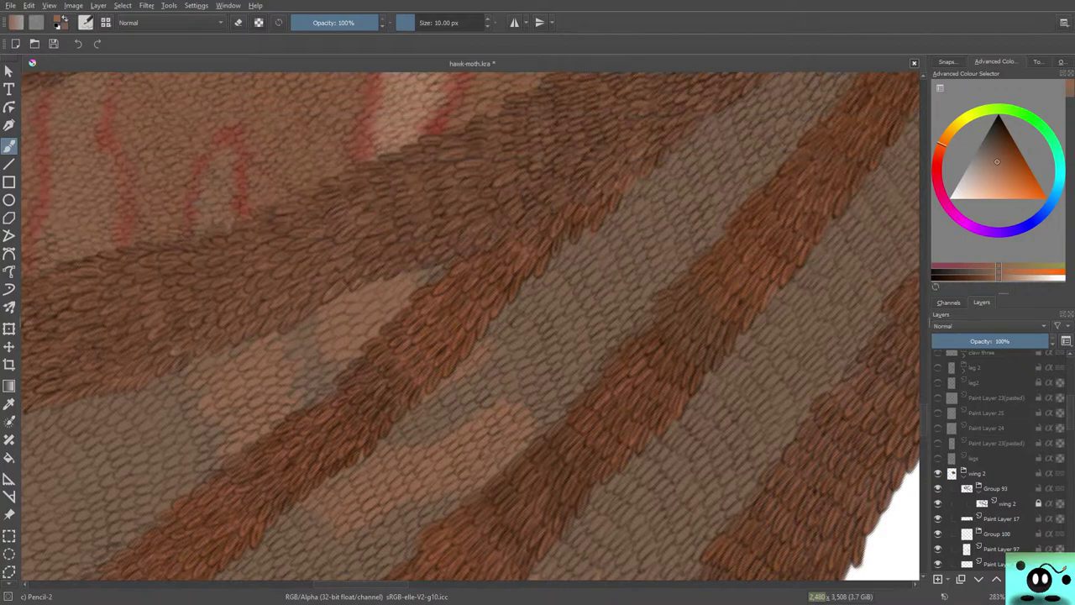
- Make the pale-patch Paint Layer 75 in Group 73 visible and sample a light brown from that wing for the brush
scroll(999, 453, "down", 5)
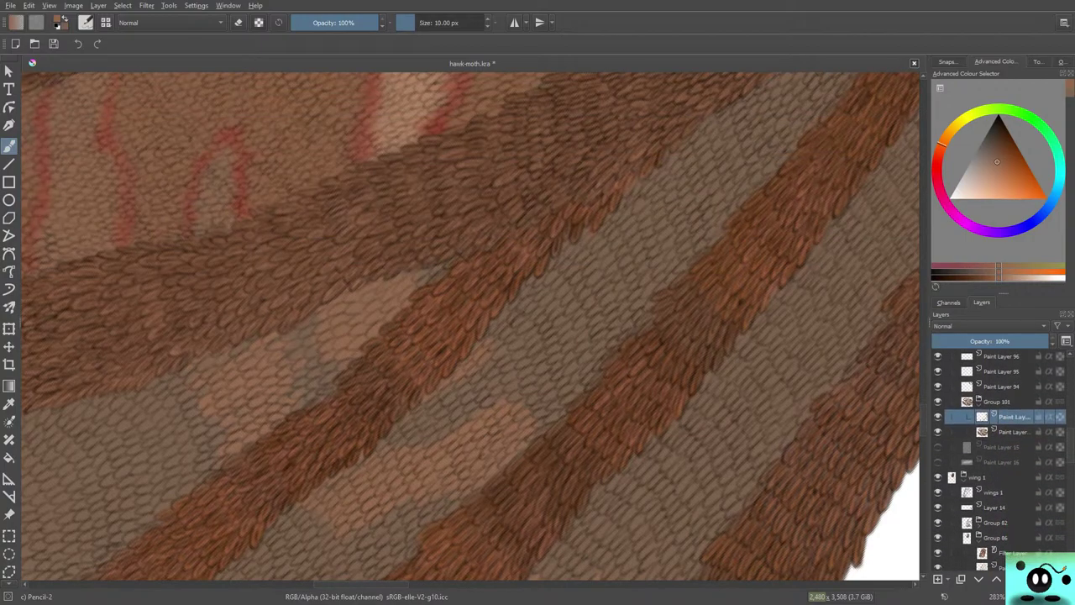
scroll(999, 461, "down", 5)
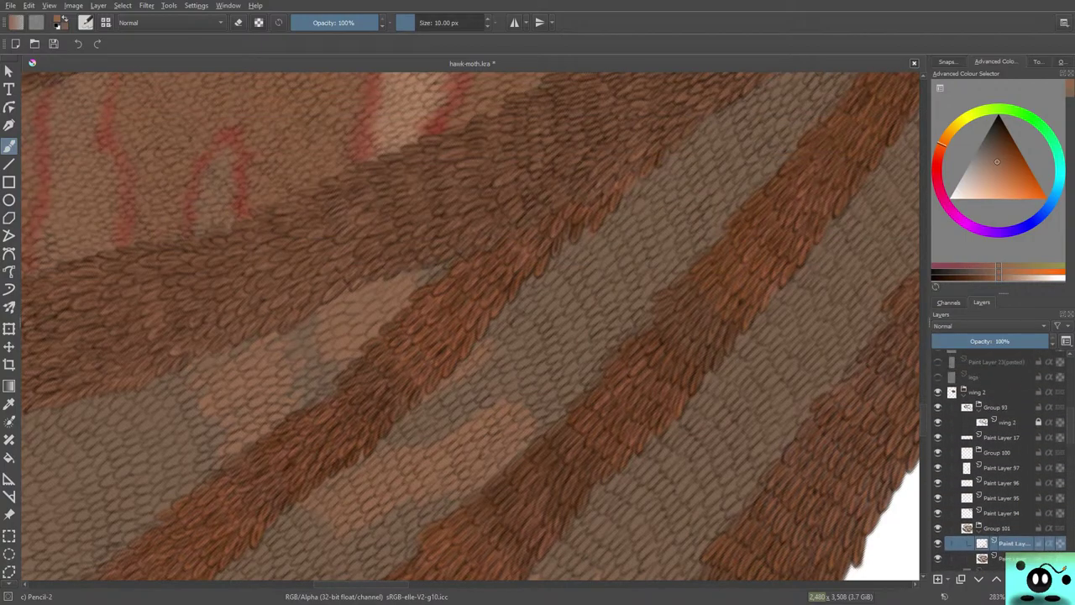
scroll(1000, 460, "down", 5)
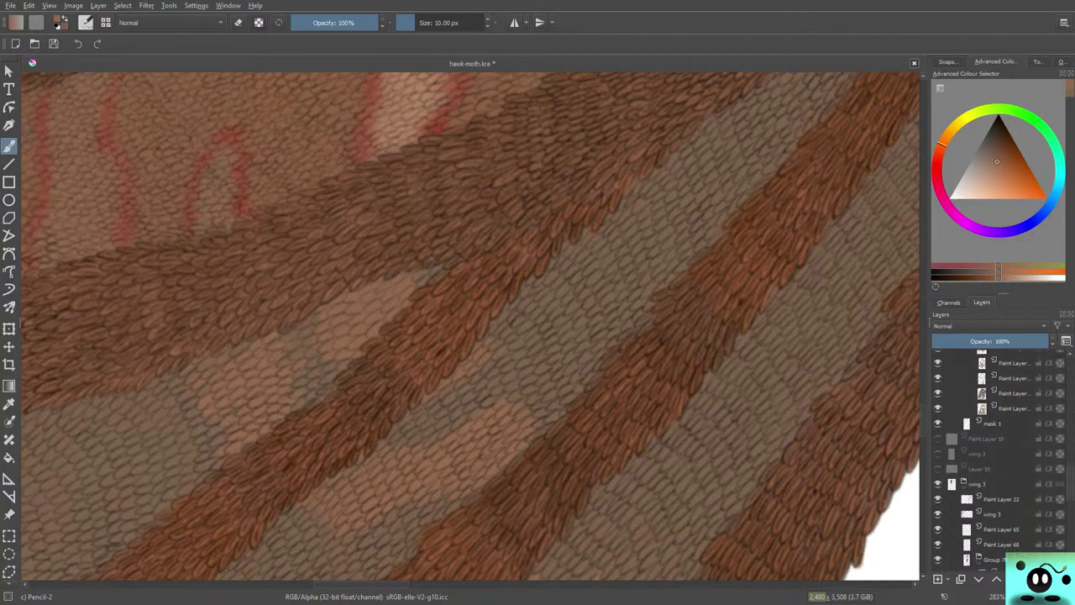
scroll(999, 460, "down", 4)
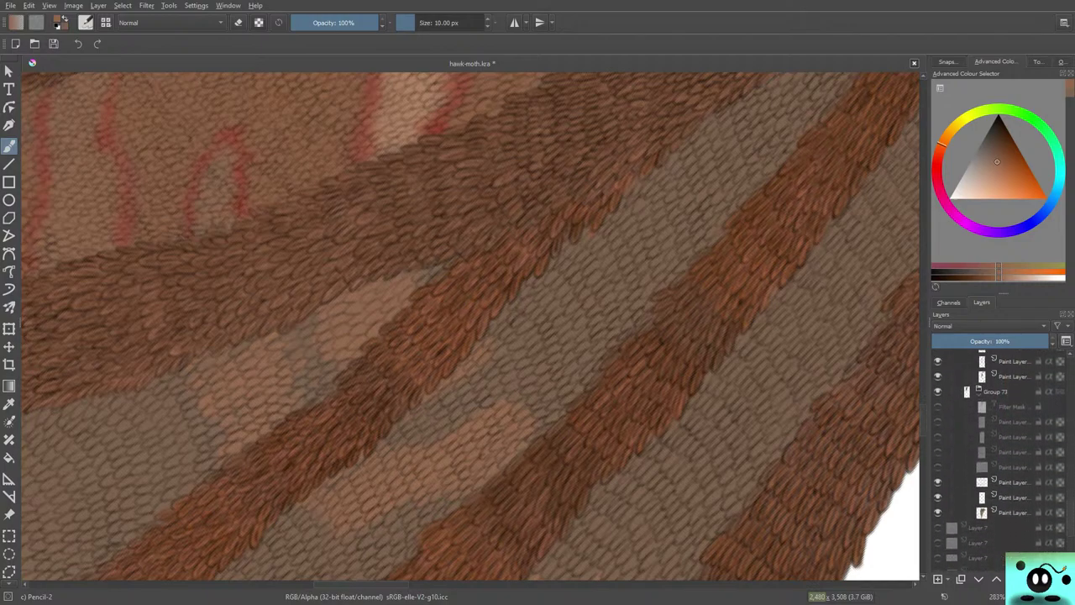
left_click(937, 467)
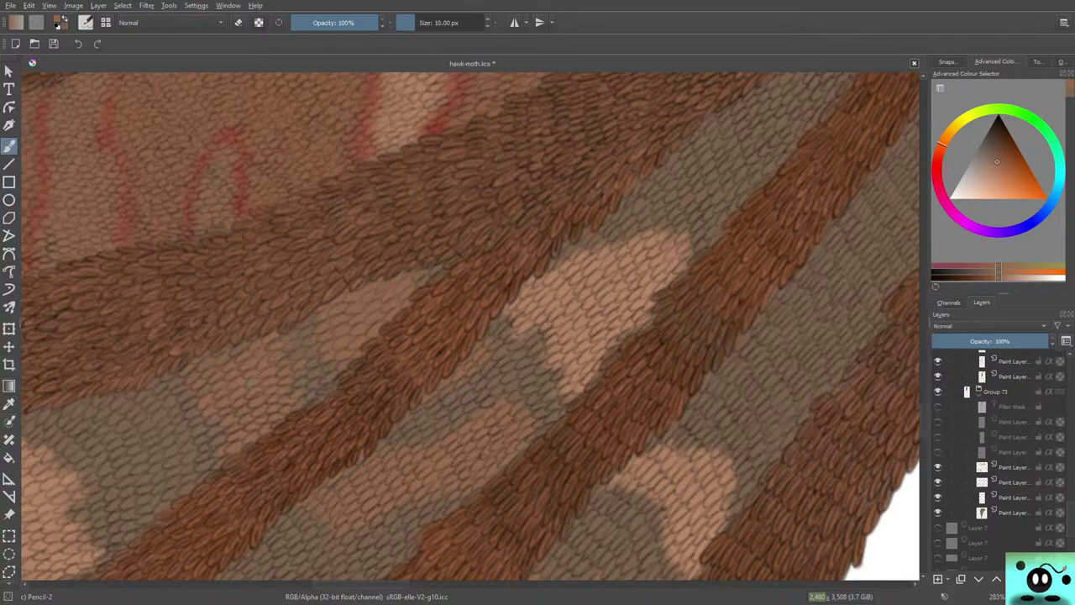
key("p")
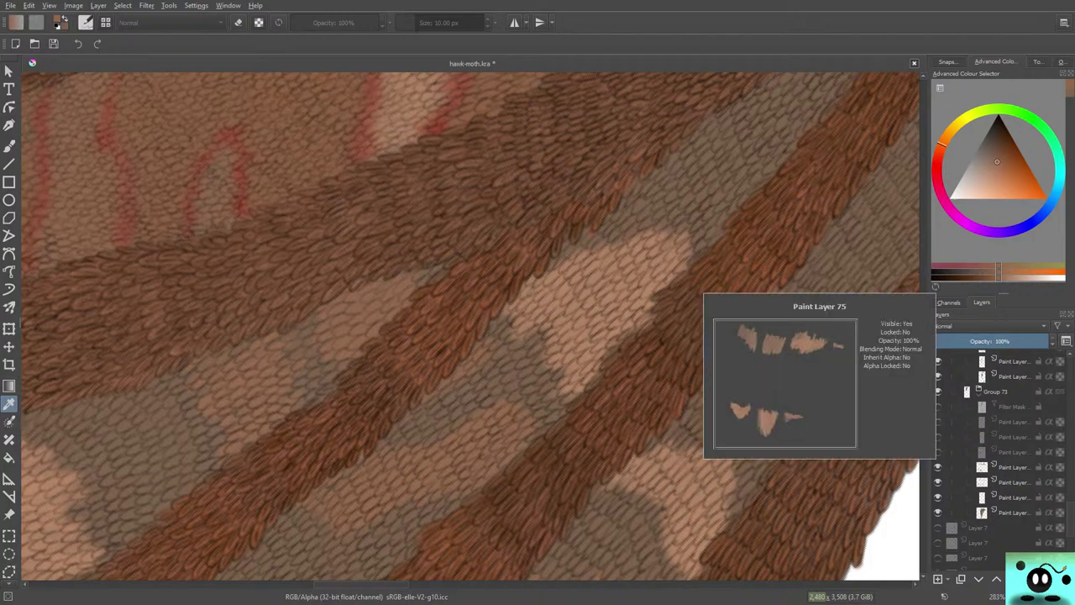
left_click(937, 466)
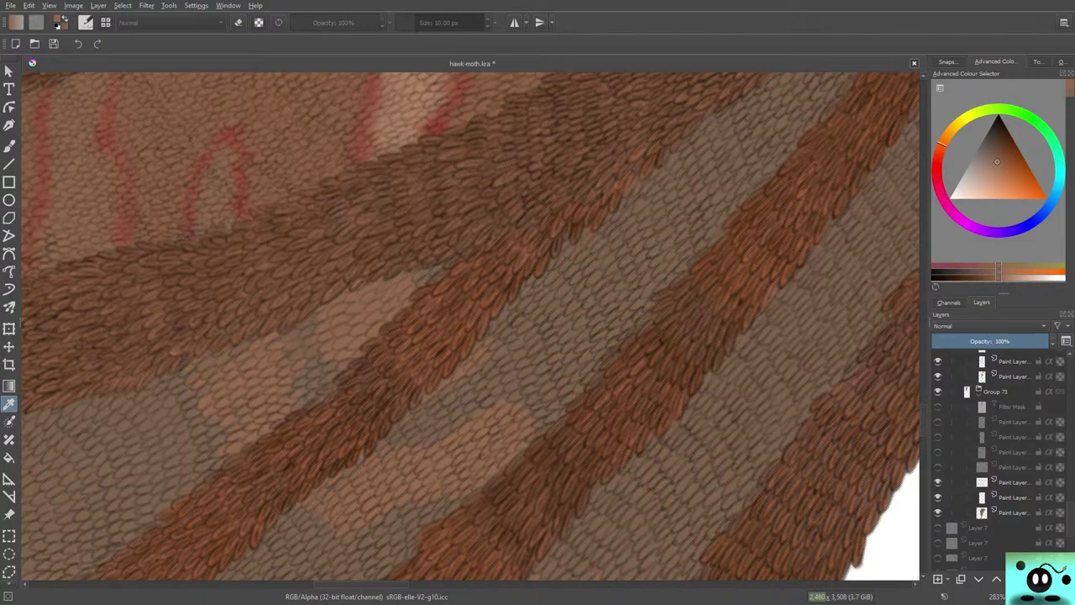
left_click_drag(419, 326, 253, 327)
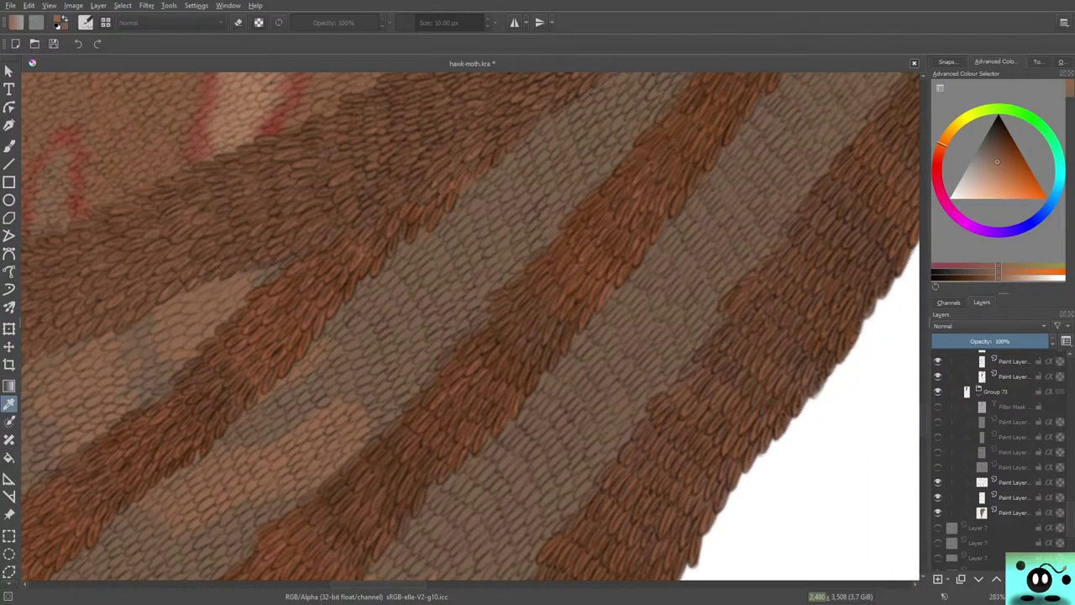
left_click(937, 467)
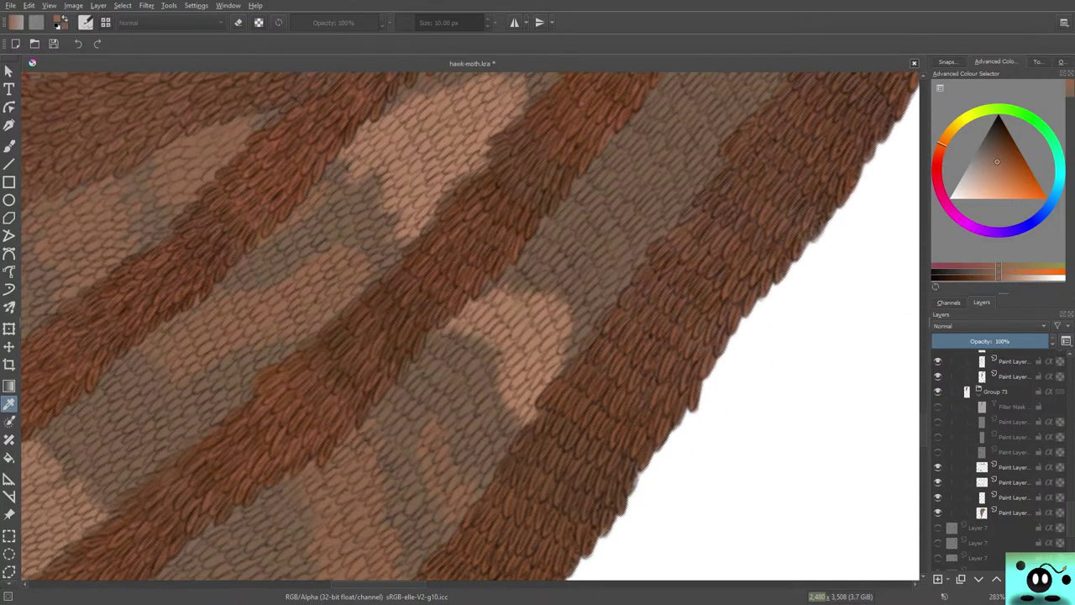
key("l")
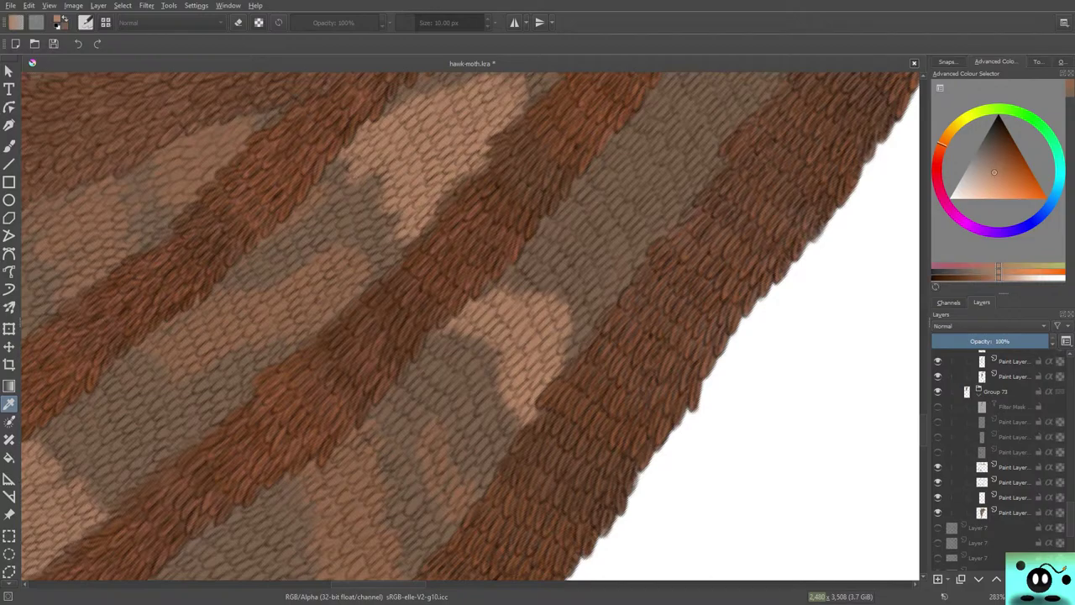
key("l")
key("b")
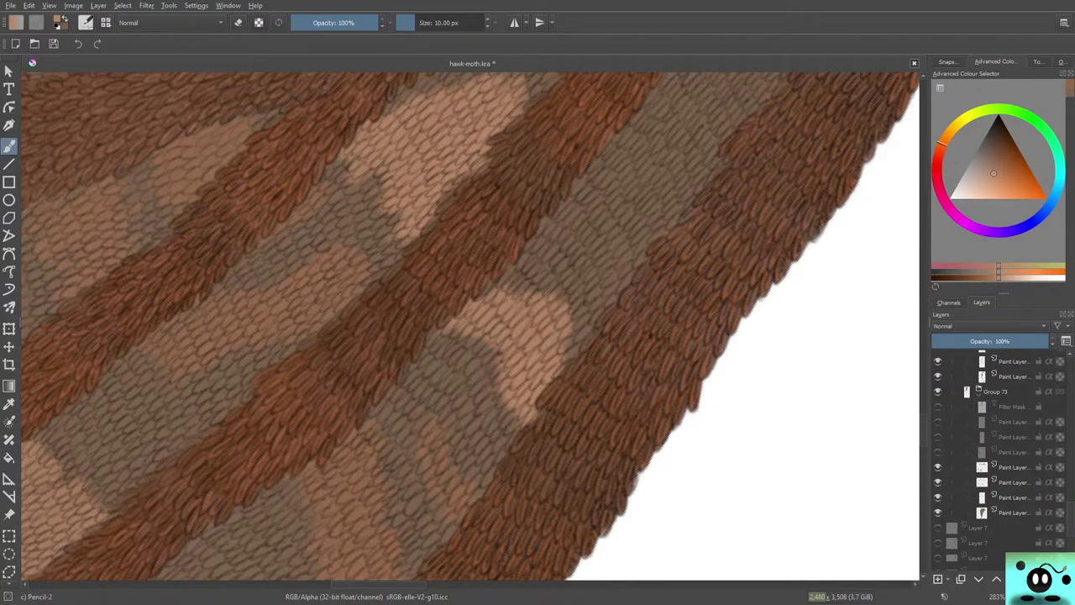
- Examine the lower wing's bands up close and compare the markings of all three wings at full view
left_click_drag(822, 220, 350, 411)
scroll(349, 411, "up", 5)
scroll(350, 411, "down", 1)
scroll(349, 411, "up", 3)
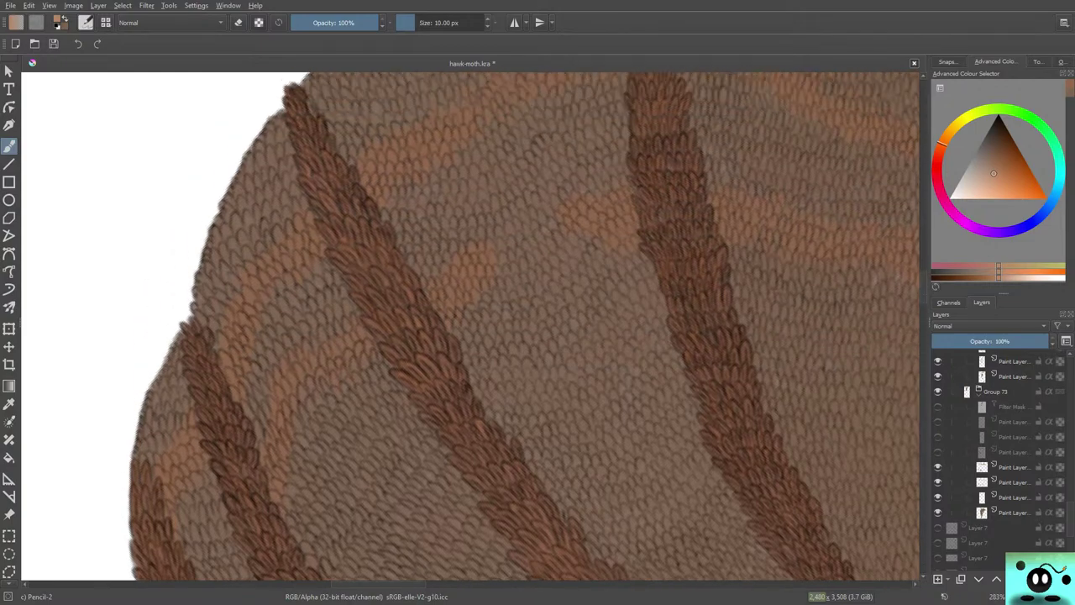
scroll(471, 326, "down", 5)
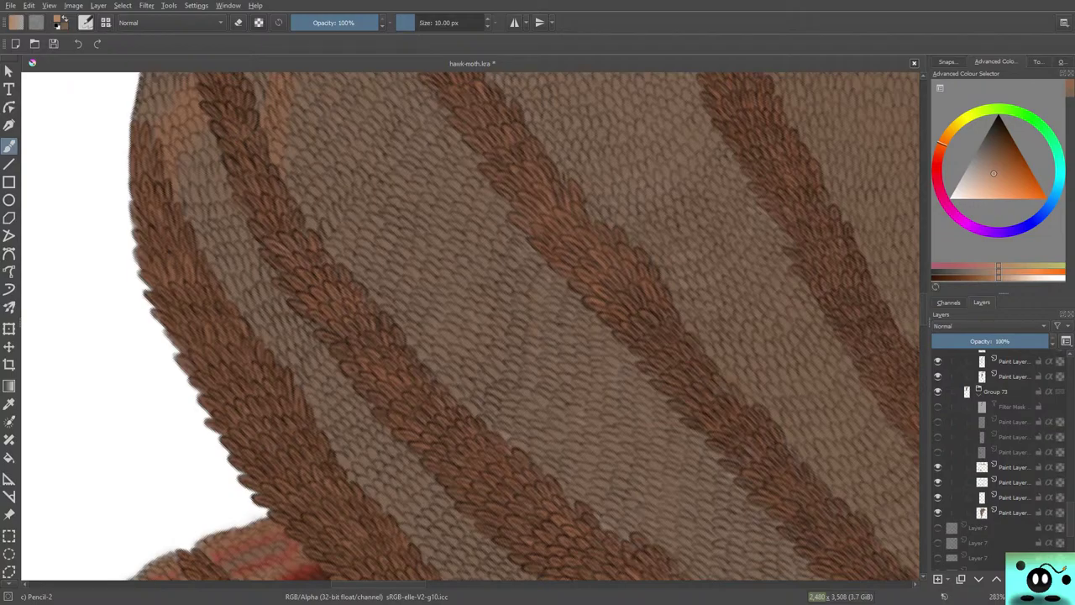
key("5")
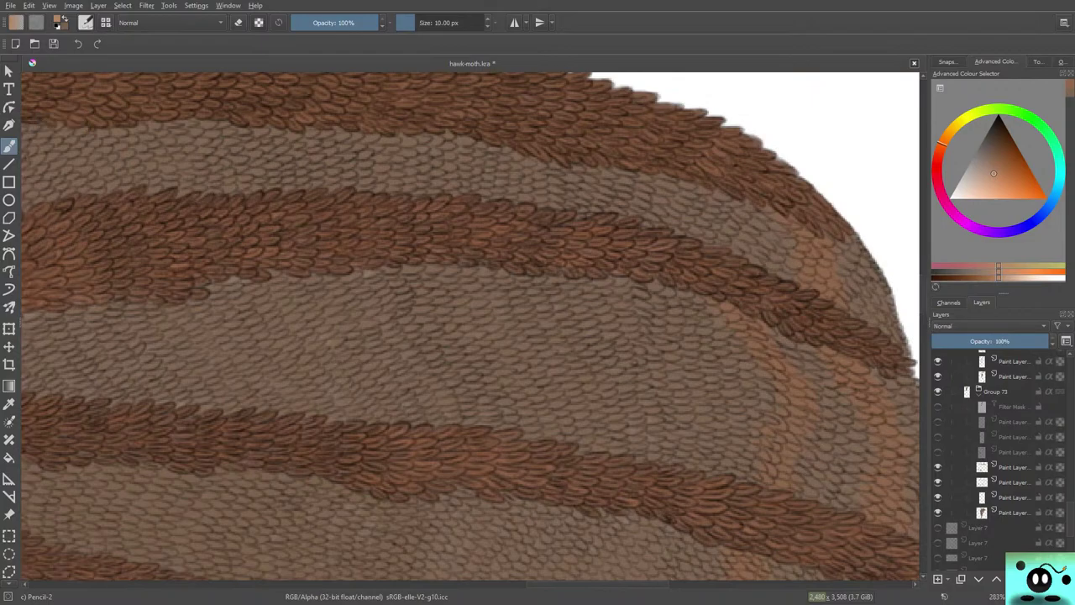
scroll(724, 367, "down", 10)
scroll(588, 361, "up", 6)
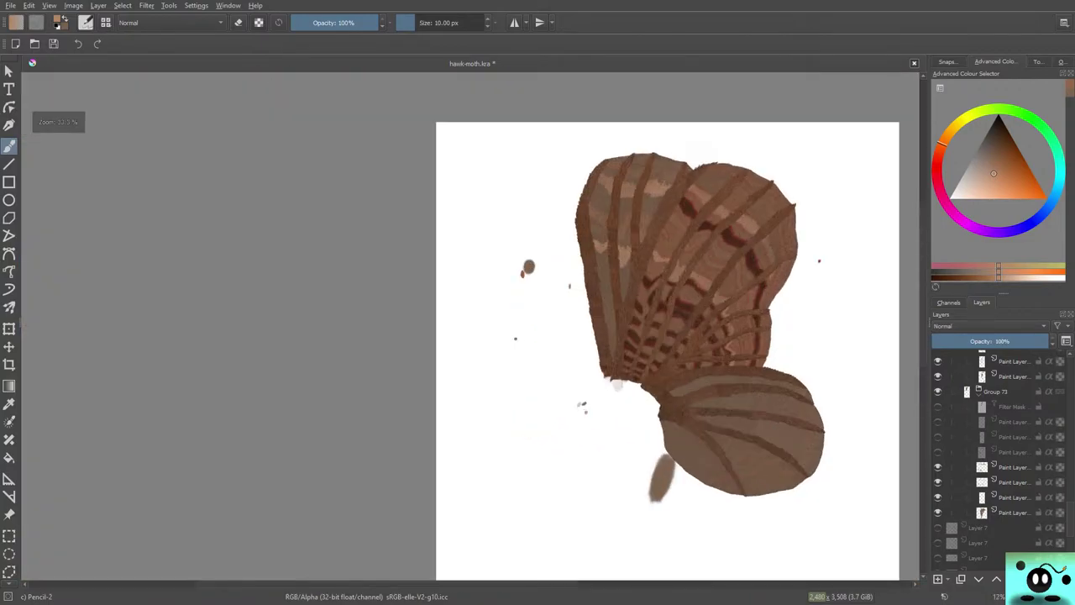
scroll(729, 381, "down", 2)
scroll(729, 381, "up", 1)
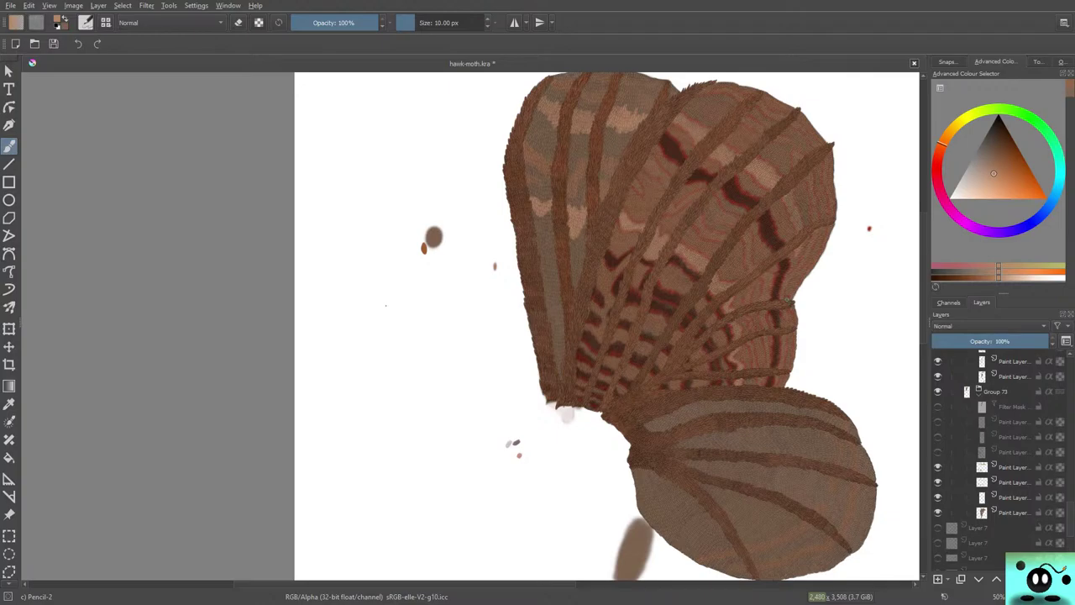
scroll(860, 134, "up", 4)
scroll(860, 134, "down", 7)
scroll(867, 252, "up", 5)
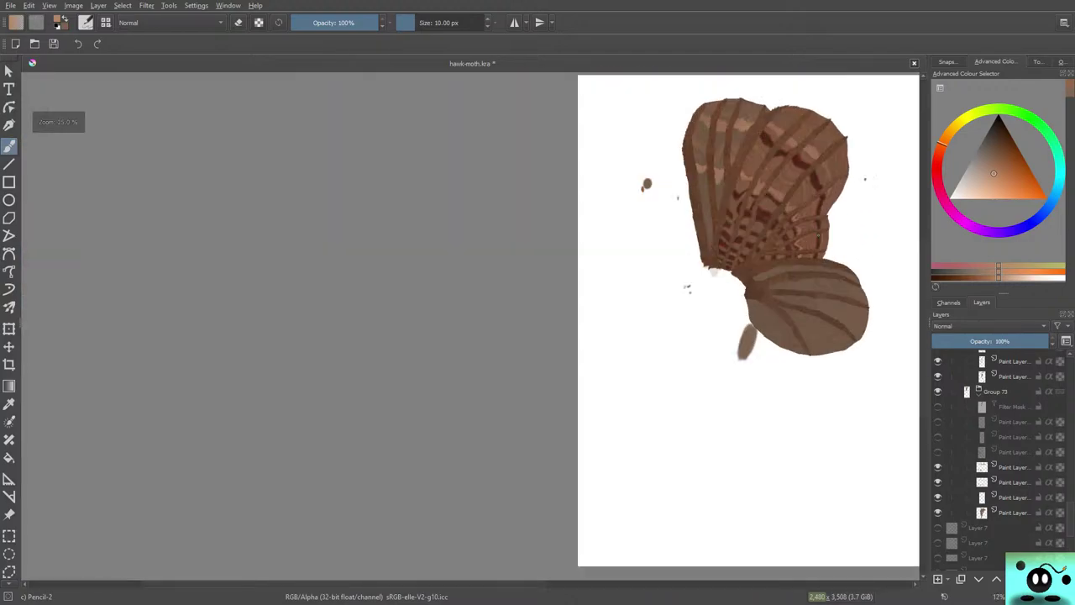
- Sample the orange-brown of a painted band on the lower wing as the brush colour
scroll(823, 330, "down", 1)
scroll(785, 428, "up", 8)
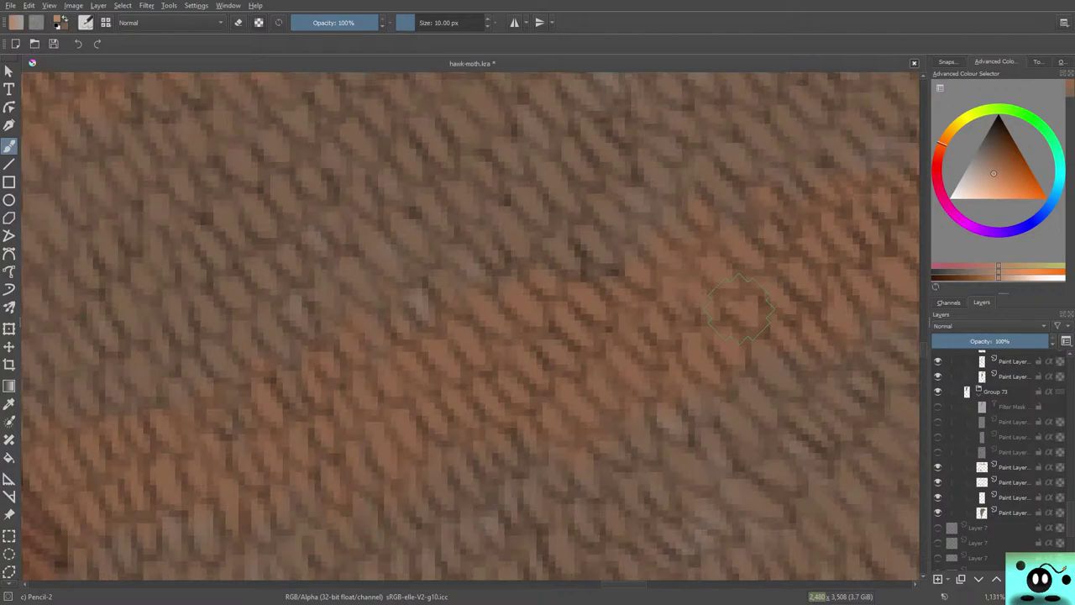
left_click(10, 403)
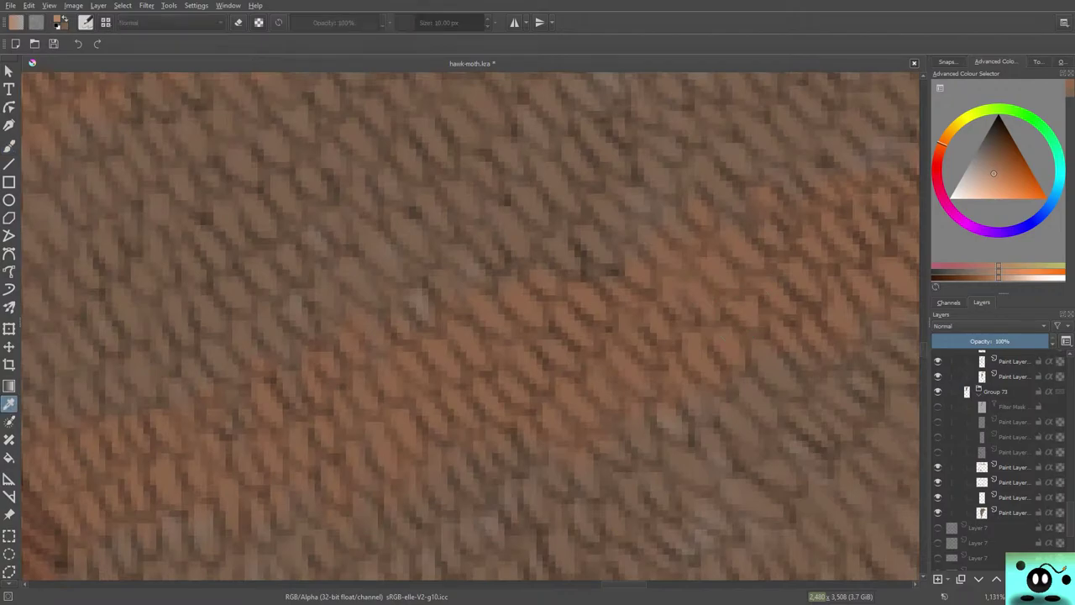
key("k")
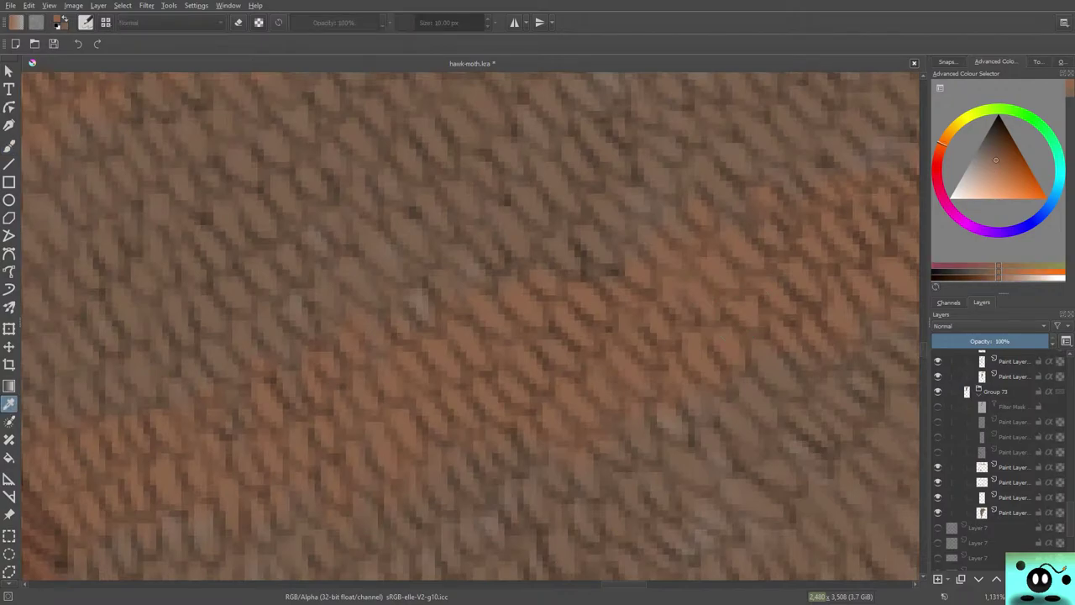
- Sample the orange-brown of the band near the leftmost upper wing's outer edge as the brush colour and return to painting
scroll(471, 326, "up", 10)
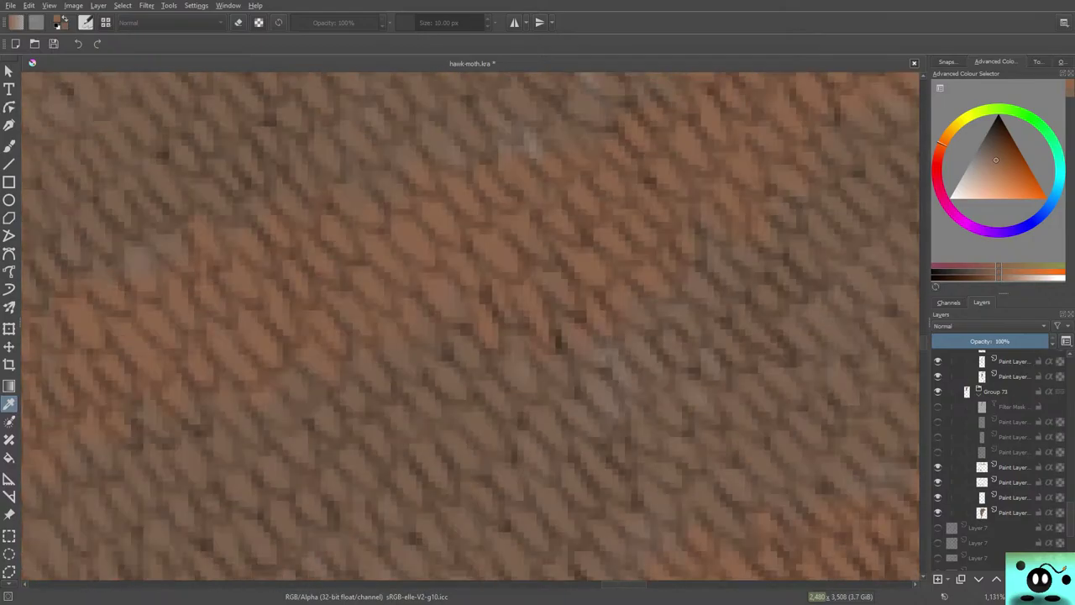
scroll(470, 326, "up", 5)
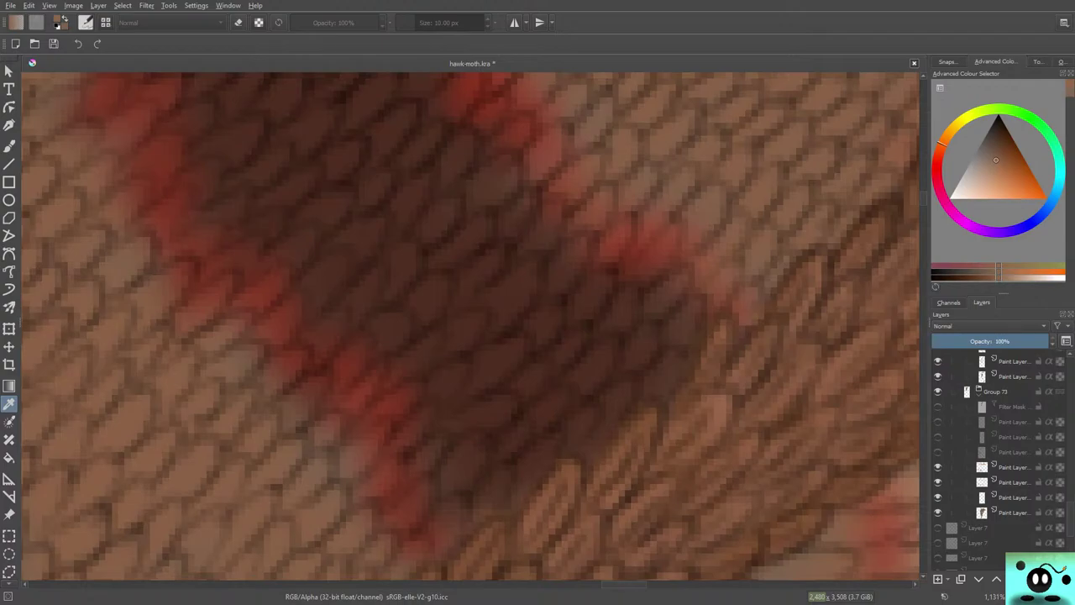
scroll(470, 326, "left", 10)
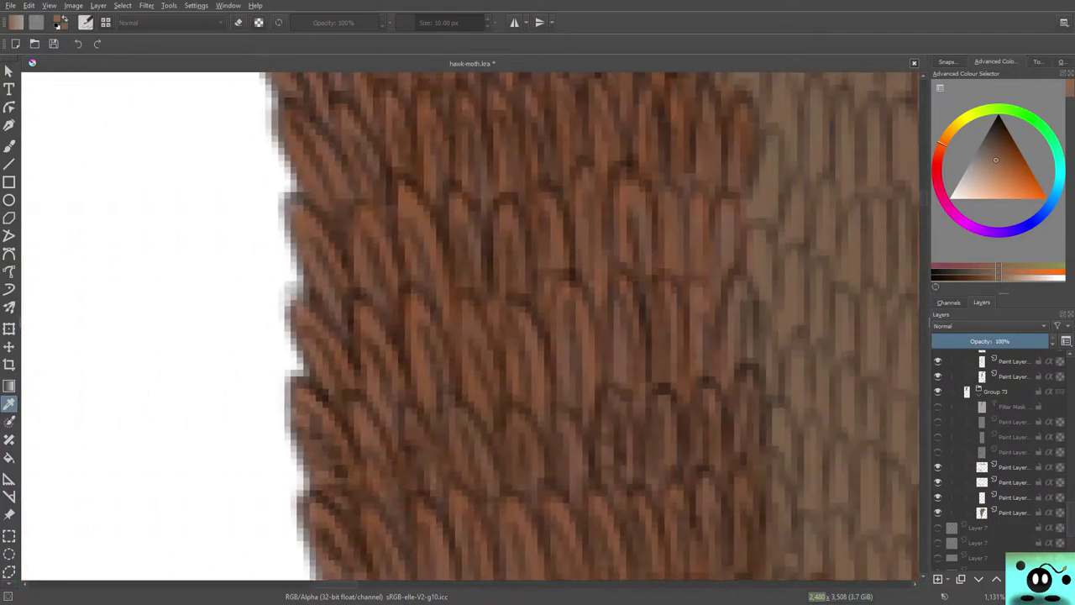
scroll(471, 326, "right", 5)
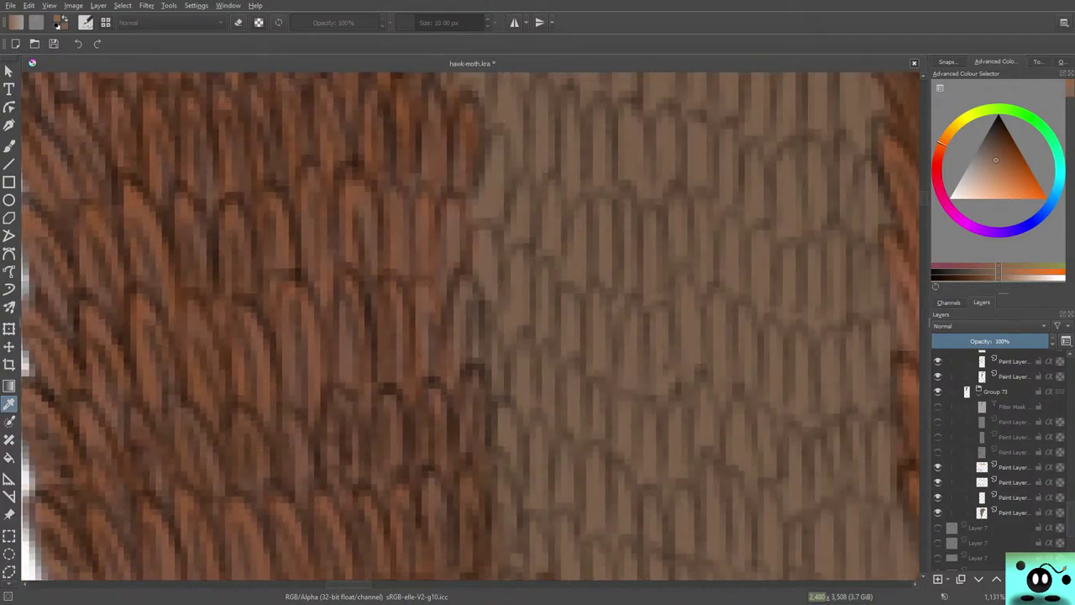
scroll(470, 326, "up", 10)
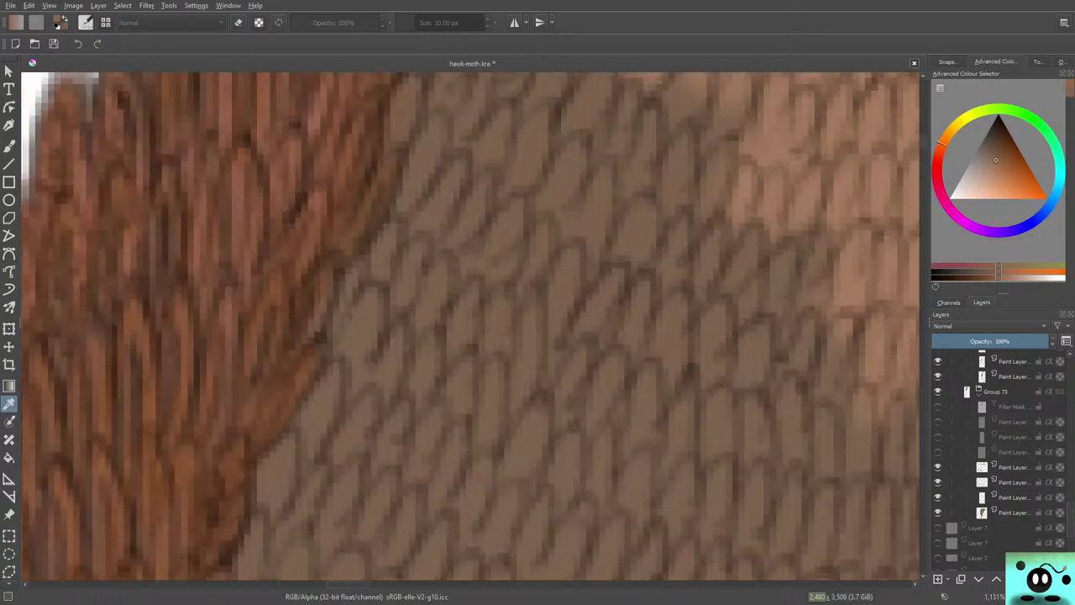
scroll(471, 325, "up", 5)
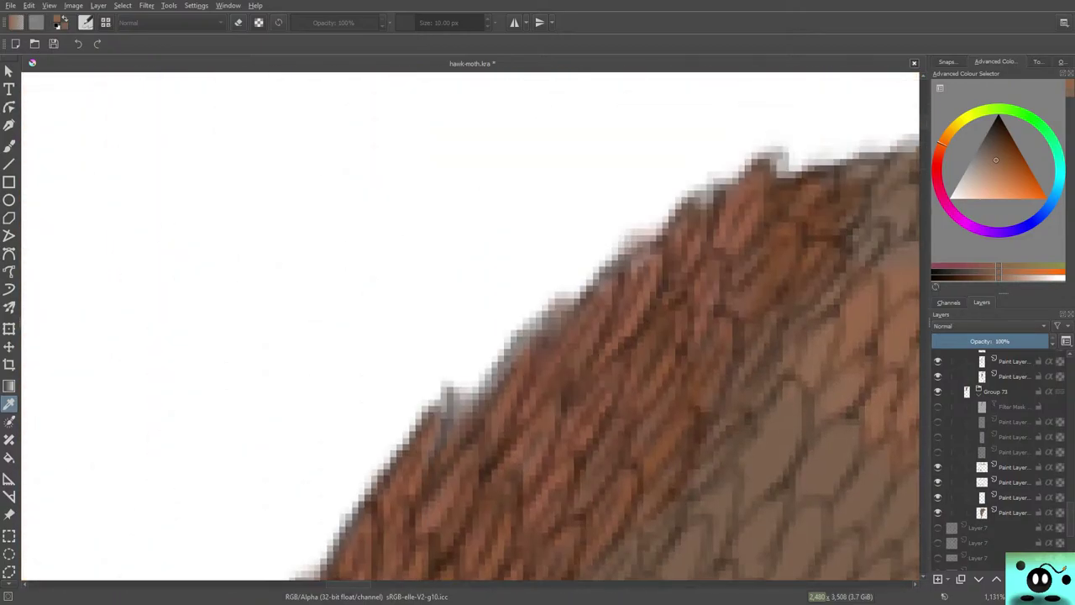
scroll(470, 326, "right", 10)
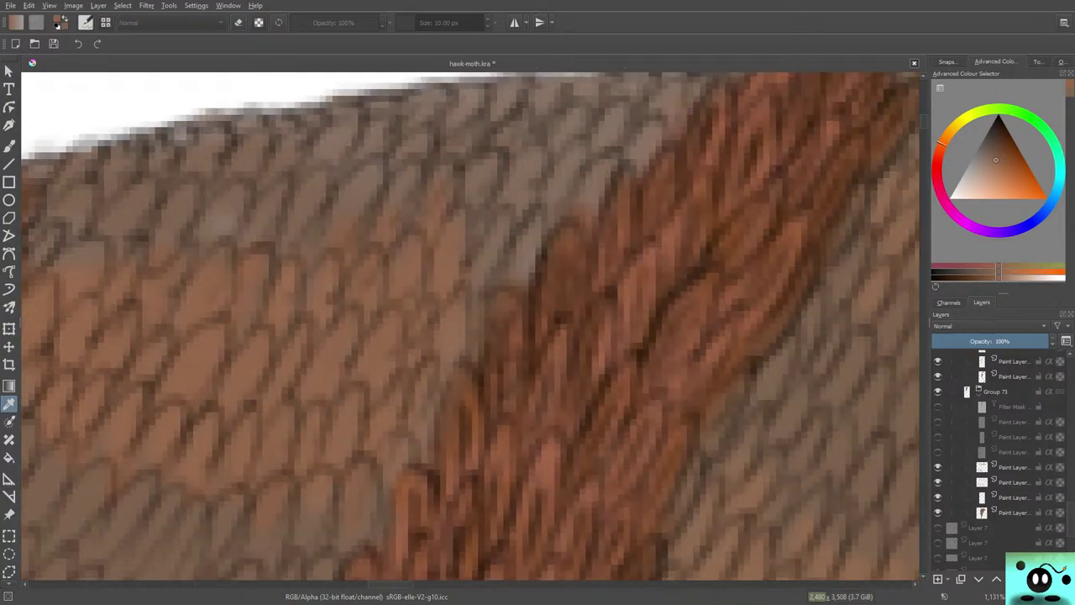
key("b")
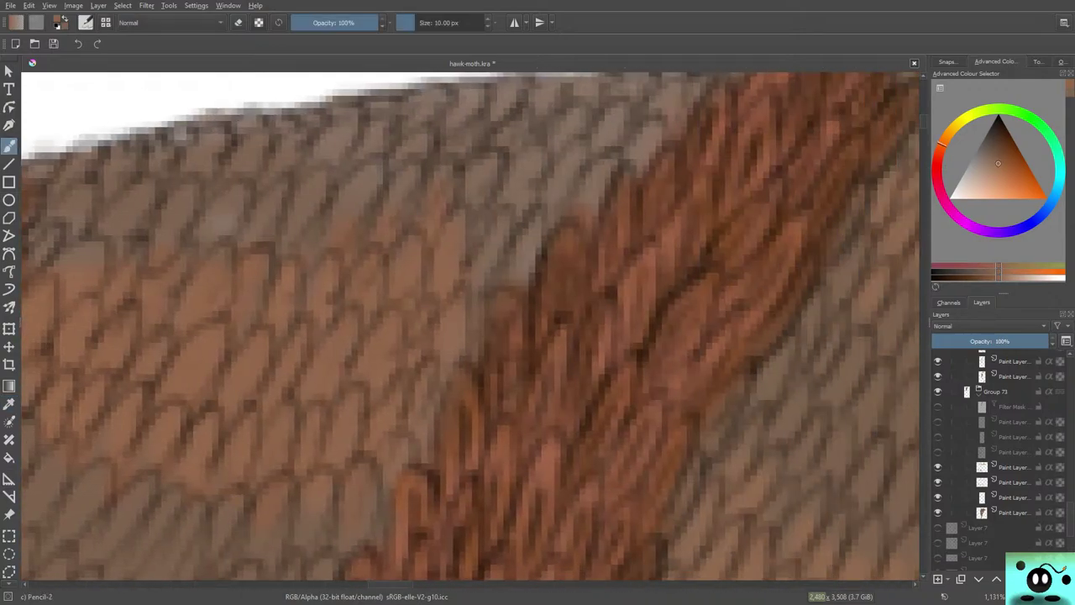
- Hide the pale-patch paint layer in Group 73 and bring the lower wing into view
scroll(345, 392, "down", 8)
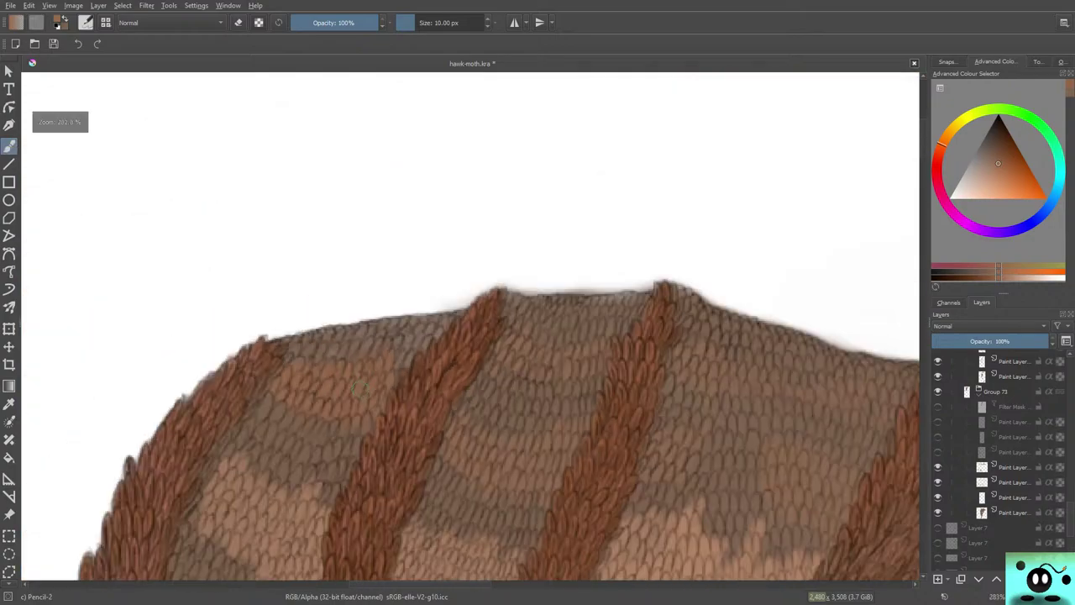
scroll(329, 492, "up", 2)
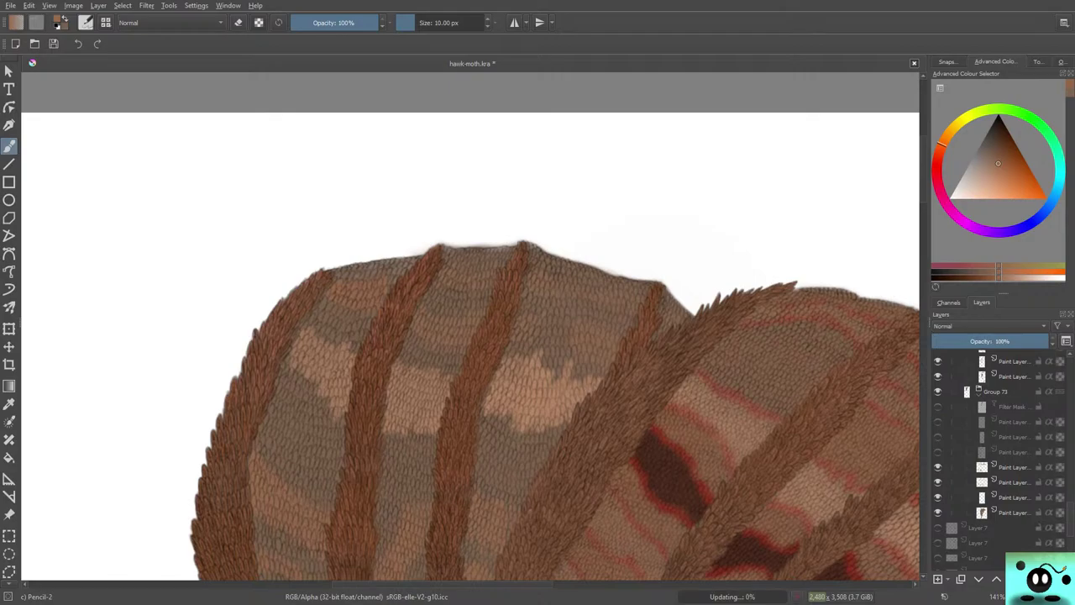
scroll(741, 477, "down", 5)
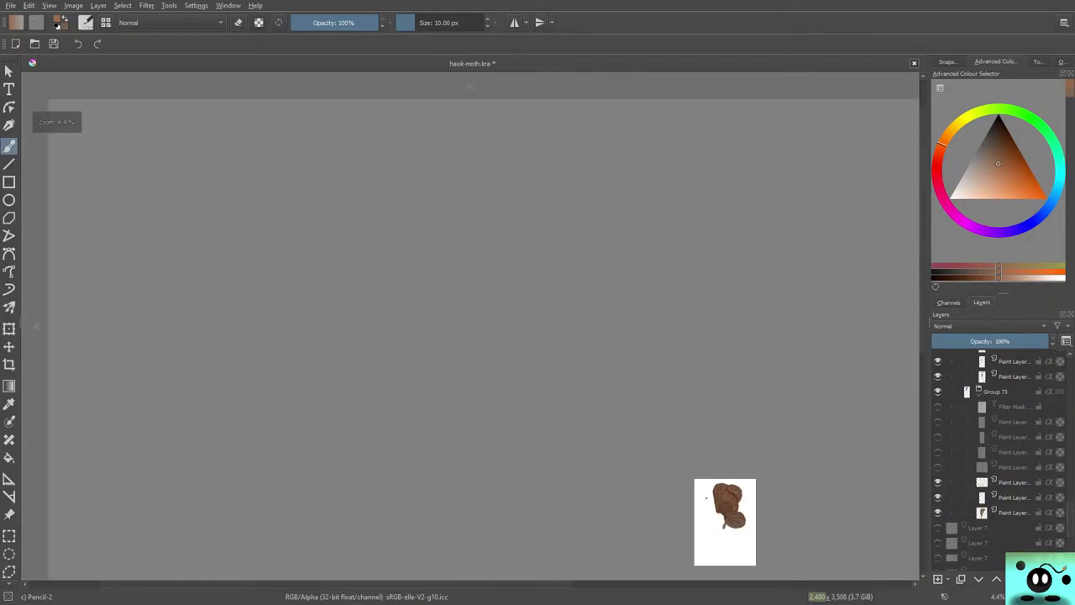
scroll(712, 487, "up", 10)
scroll(712, 487, "down", 4)
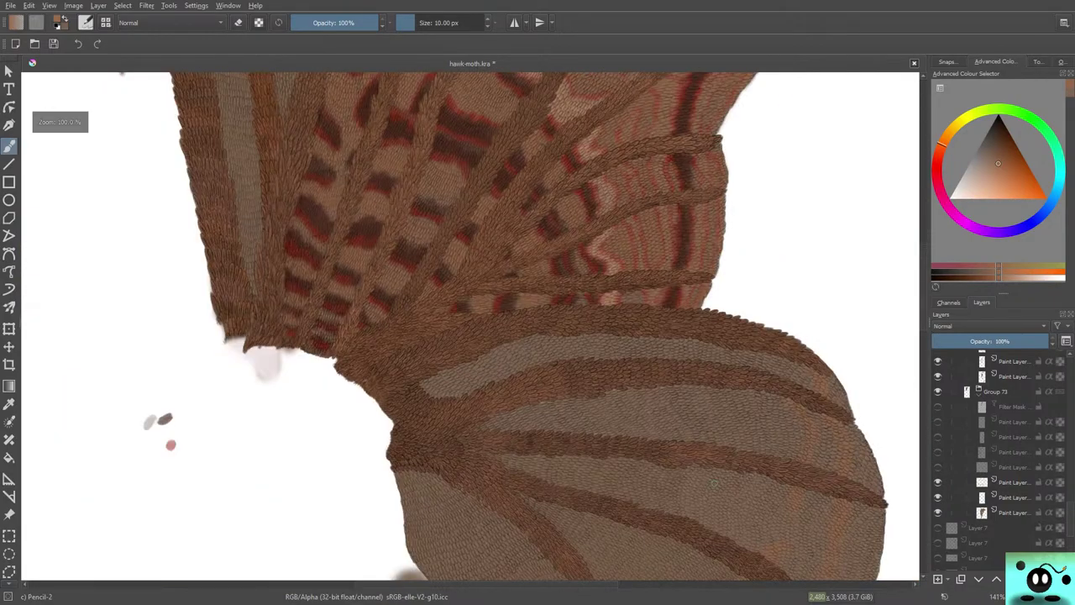
- Paint a slim orange-brown inner band across the lower wing's first cell, following the bands of the upper wings
scroll(664, 362, "up", 1)
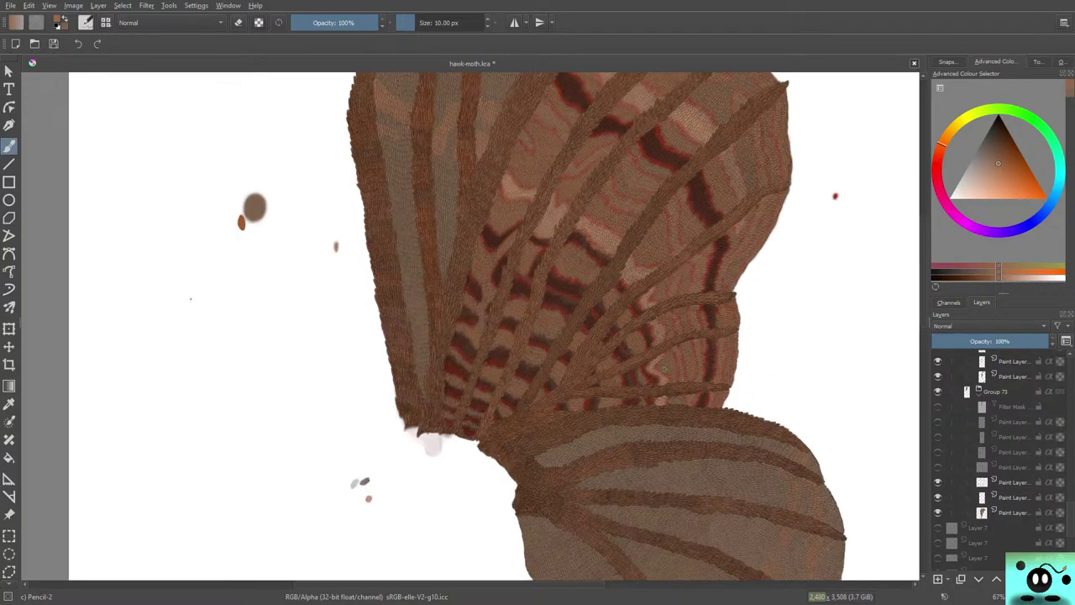
scroll(727, 482, "up", 2)
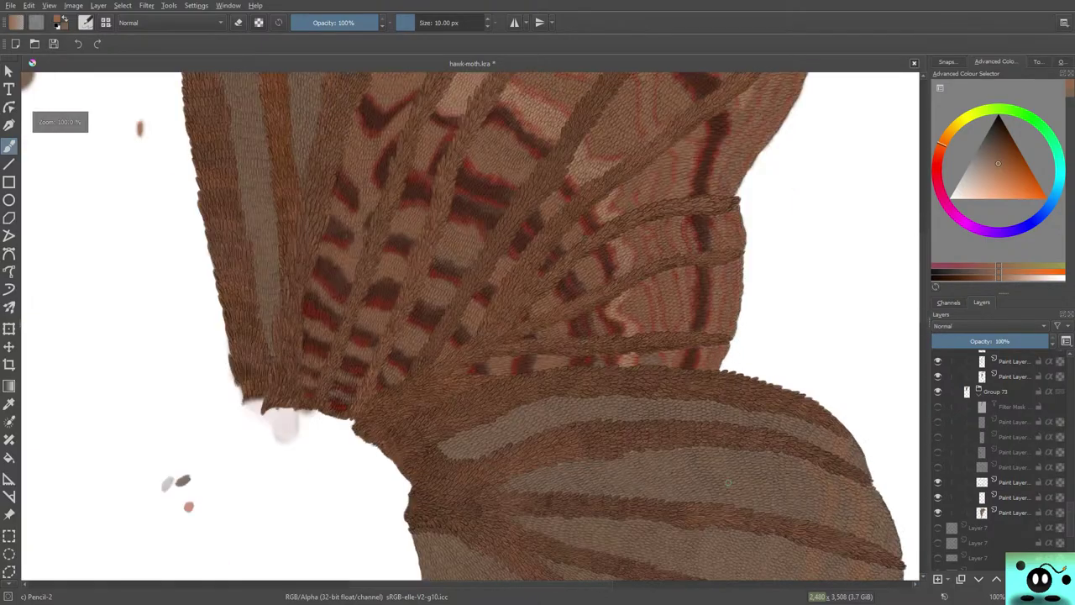
scroll(727, 482, "down", 1)
scroll(727, 482, "up", 1)
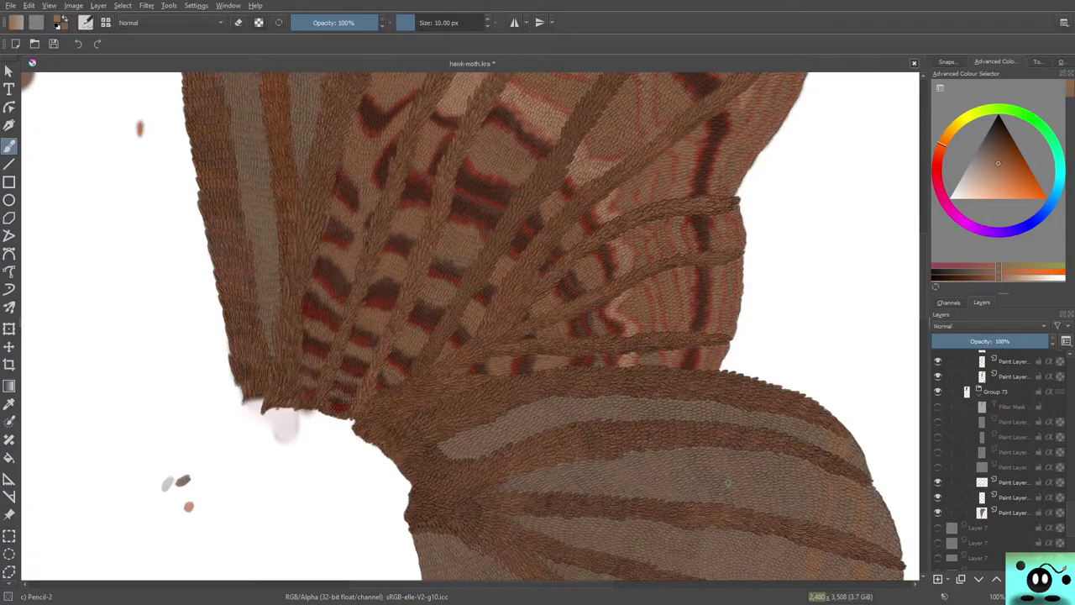
scroll(917, 268, "up", 5)
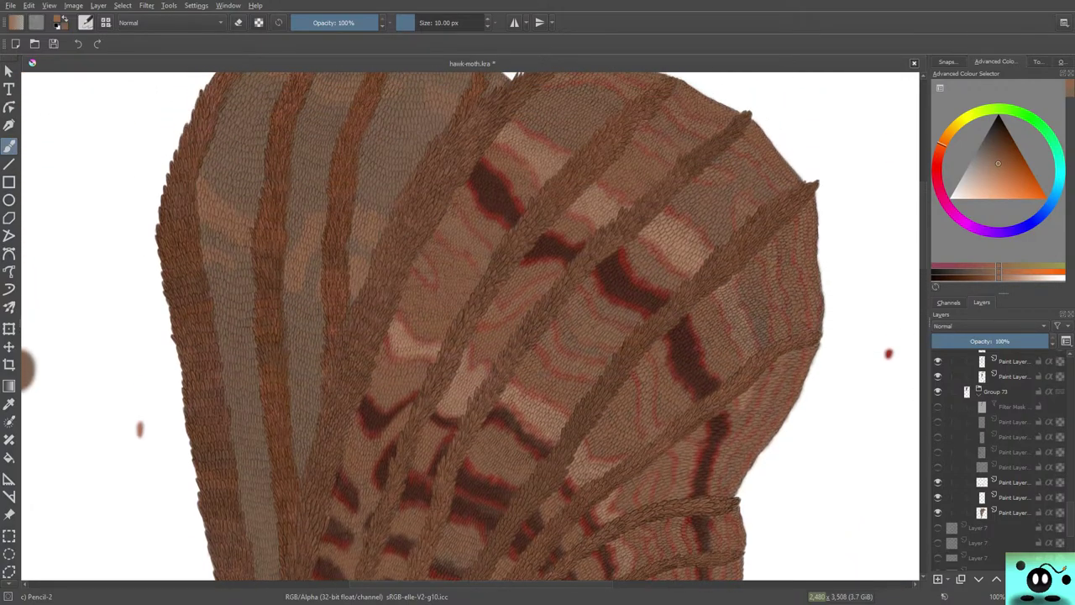
left_click_drag(922, 225, 922, 287)
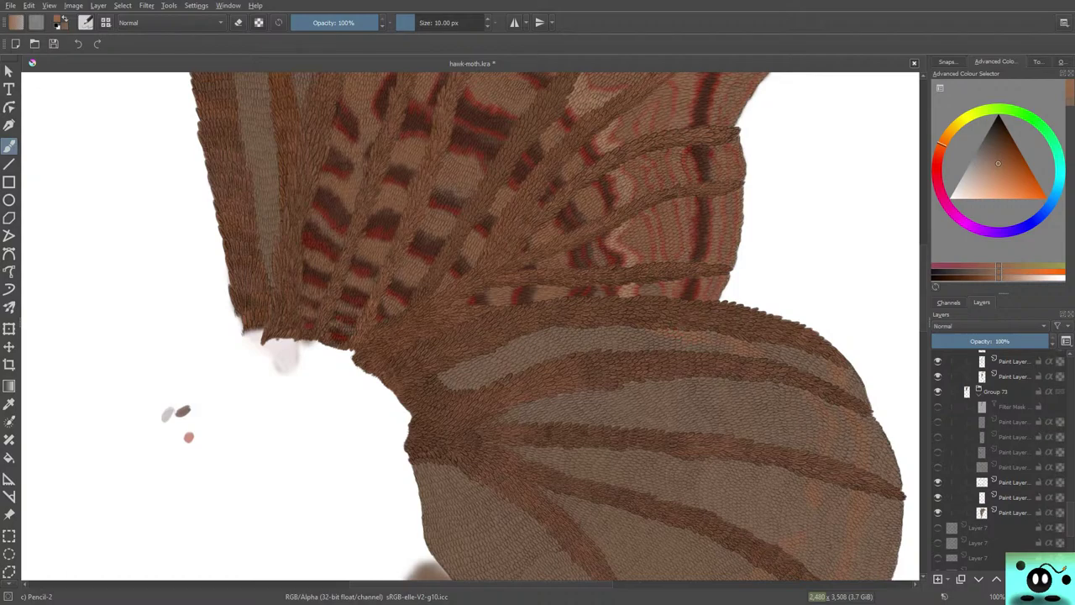
mouse_move(922, 304)
left_mouse_down()
mouse_move(922, 252)
mouse_move(922, 309)
left_mouse_up()
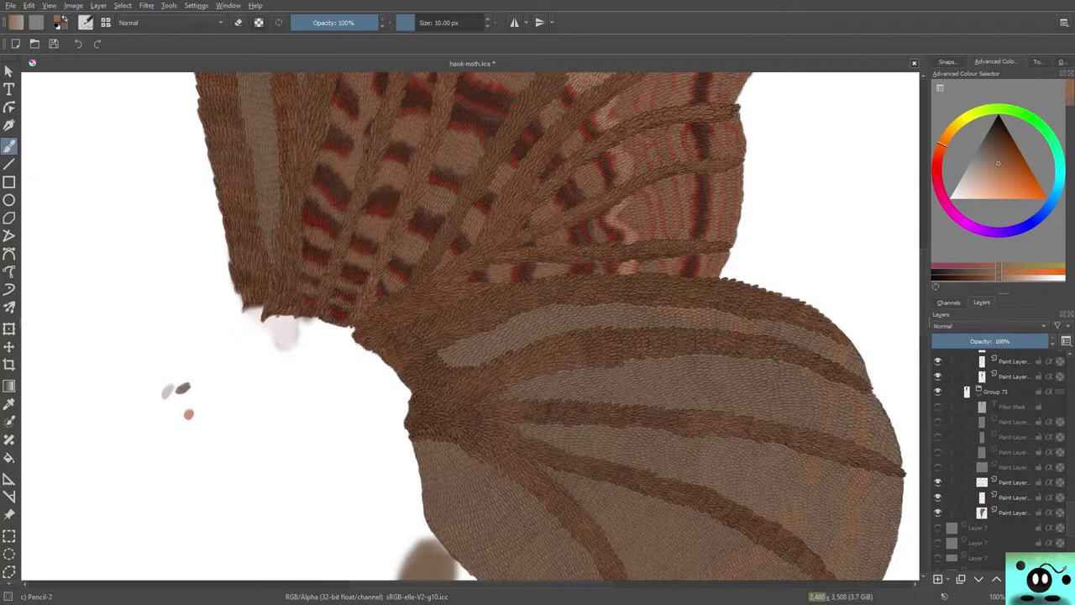
- Continue the inner orange-brown band diagonally through the lower wing's second cell, using the upper wings' markings as reference
scroll(470, 327, "up", 6)
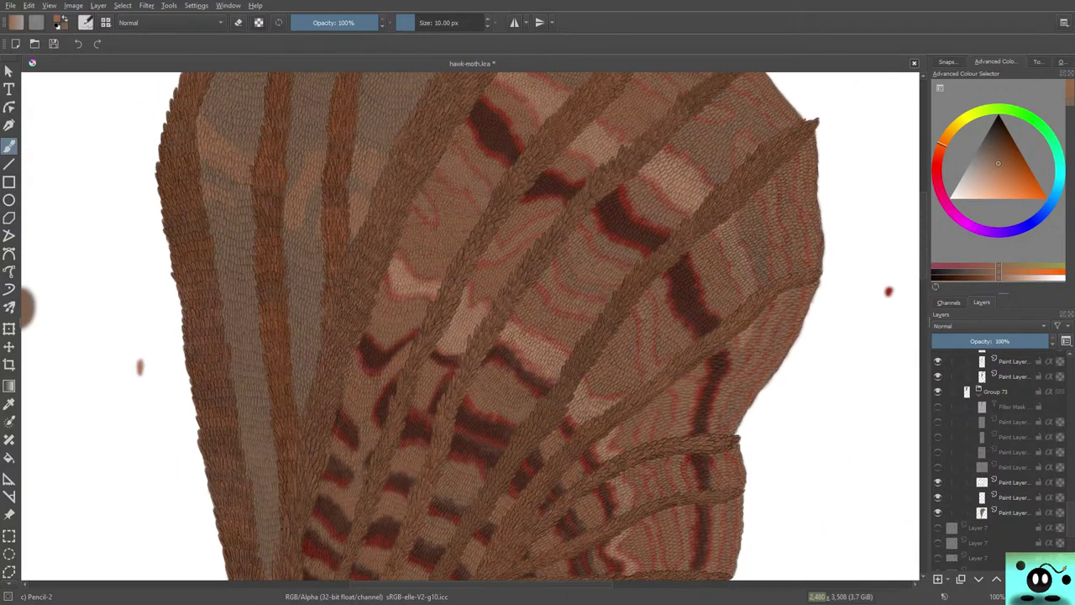
scroll(470, 326, "down", 5)
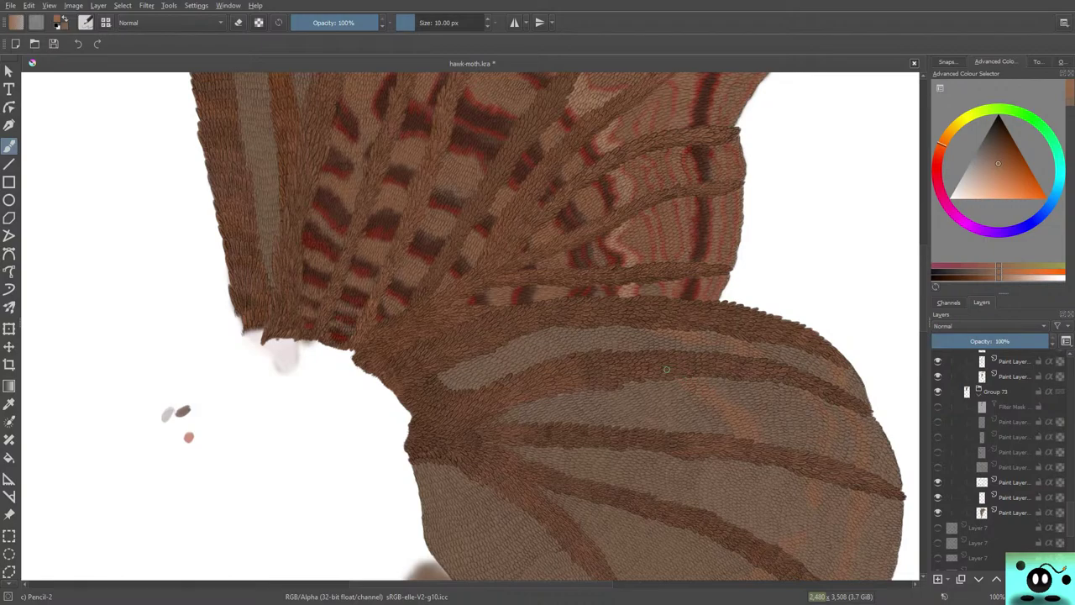
scroll(471, 326, "up", 6)
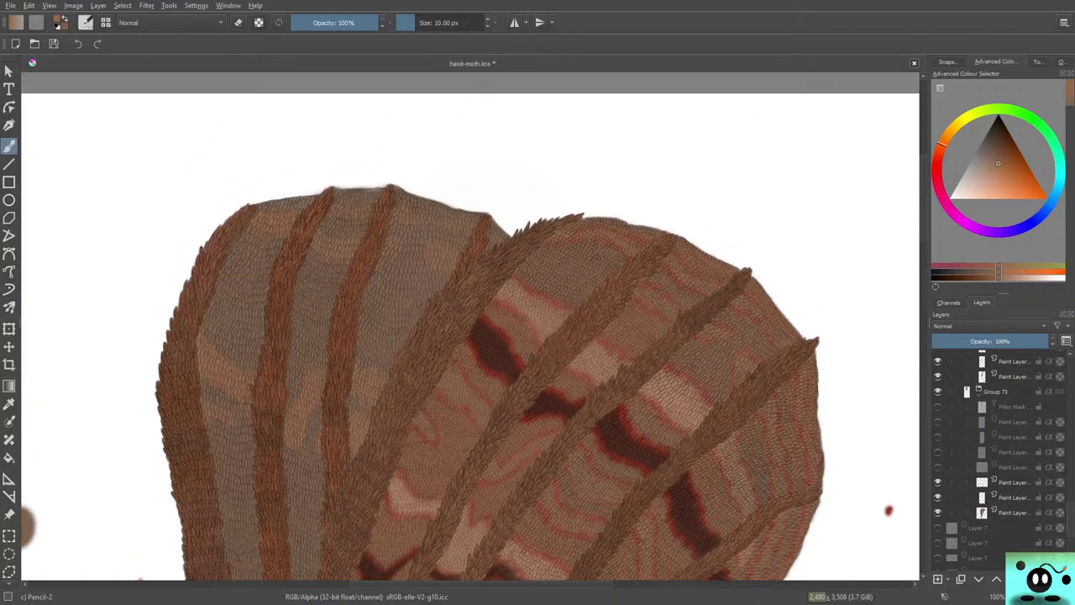
scroll(470, 326, "down", 1)
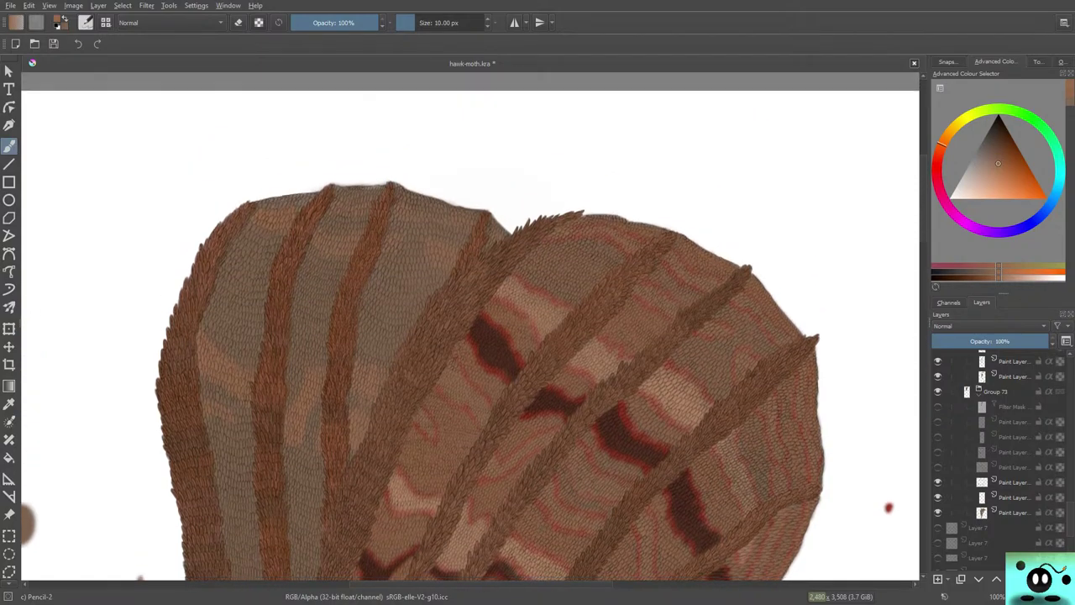
scroll(470, 326, "down", 10)
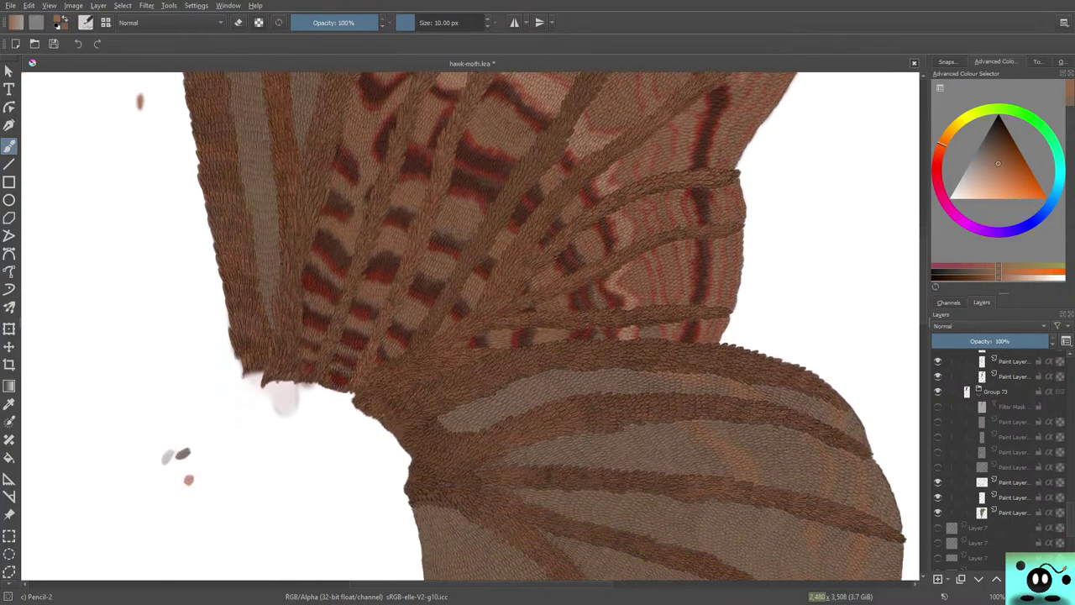
- Paint a curved orange-brown inner band through the lower wing's third cell to line up with the second cell's band
scroll(471, 325, "up", 10)
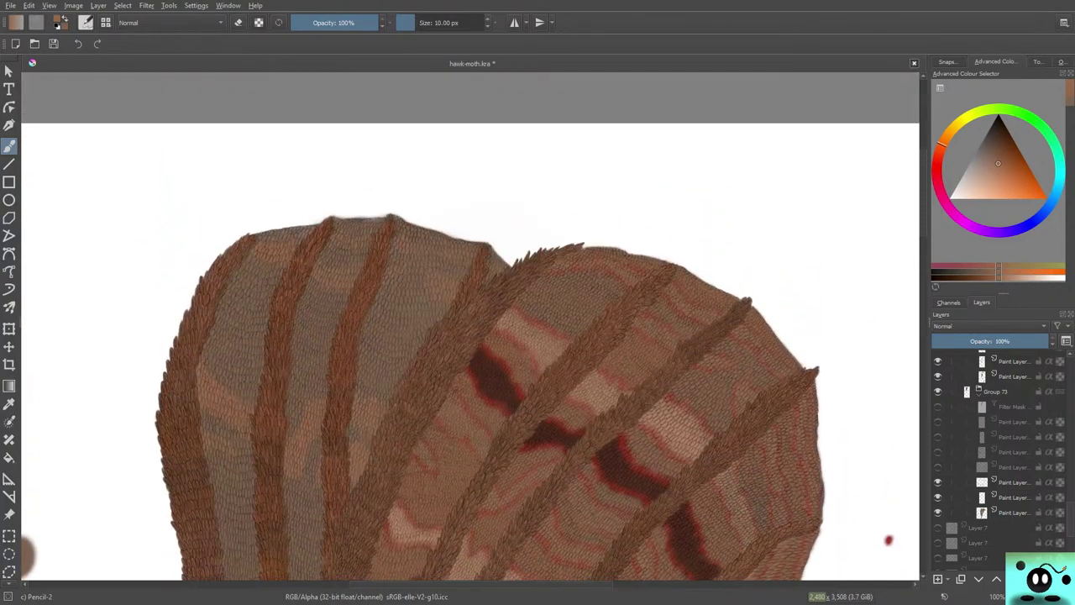
scroll(470, 326, "down", 1)
scroll(470, 326, "down", 3)
scroll(470, 326, "up", 2)
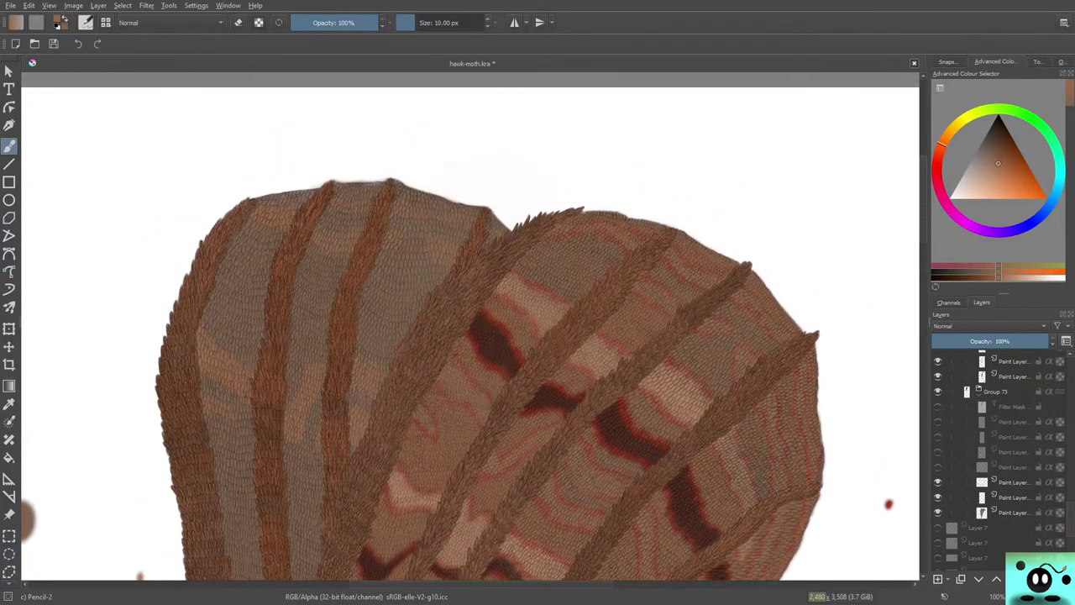
scroll(470, 327, "down", 12)
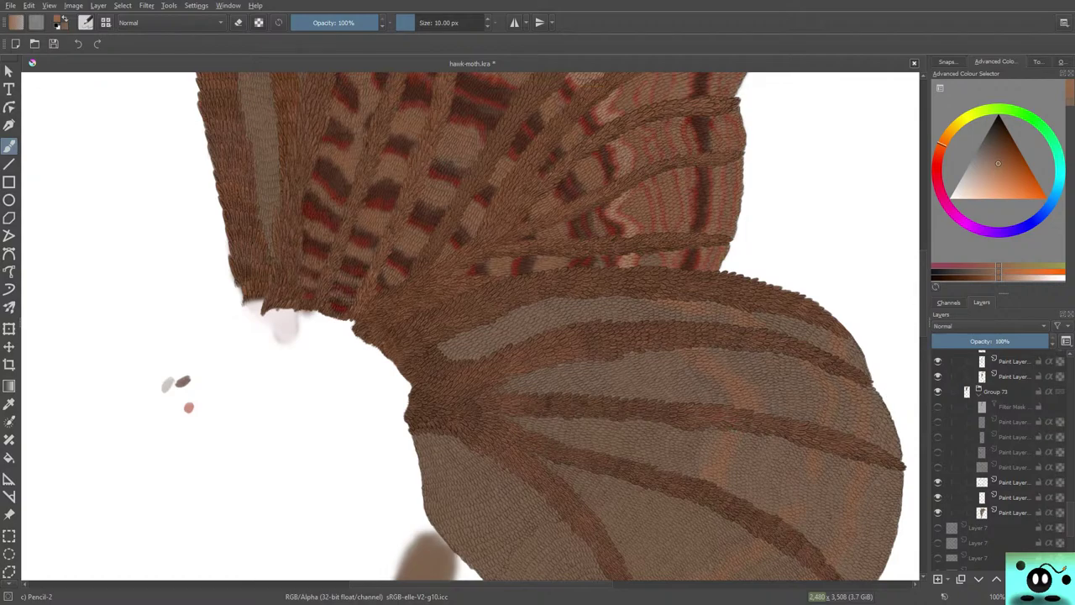
- Extend the inner orange-brown band through the lower wing's fourth cell and across its last cell to the wing edge
mouse_move(922, 294)
left_mouse_down()
mouse_move(922, 235)
mouse_move(922, 307)
left_mouse_up()
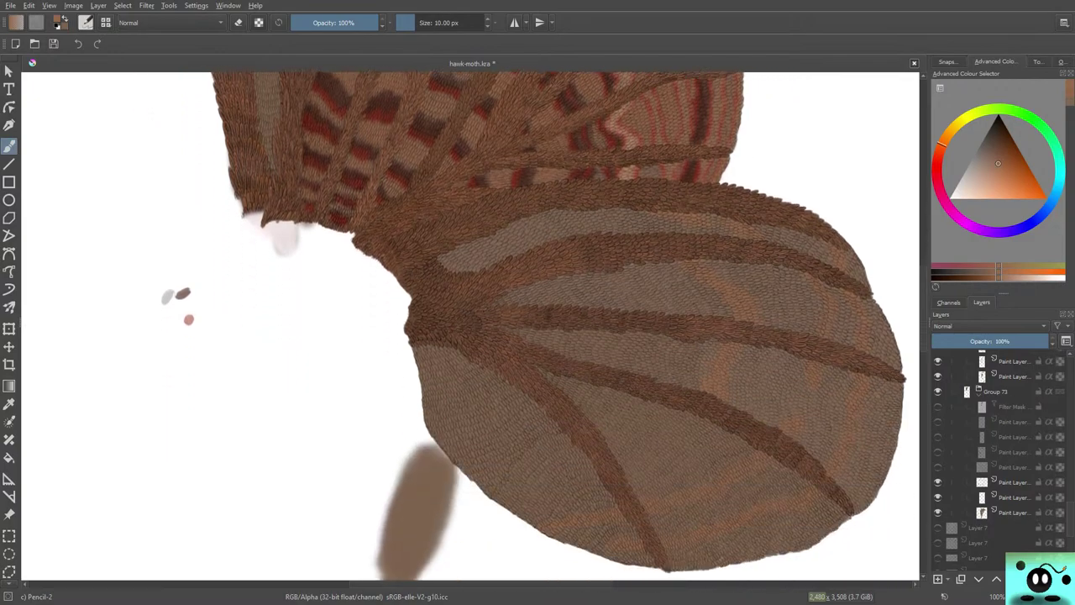
scroll(679, 396, "down", 1)
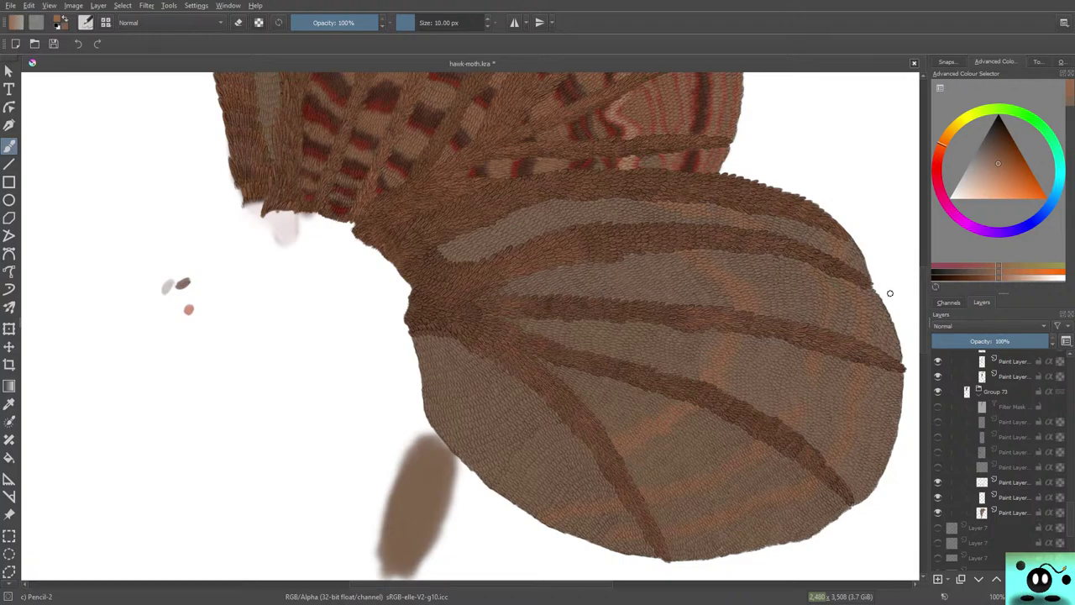
scroll(891, 293, "up", 8)
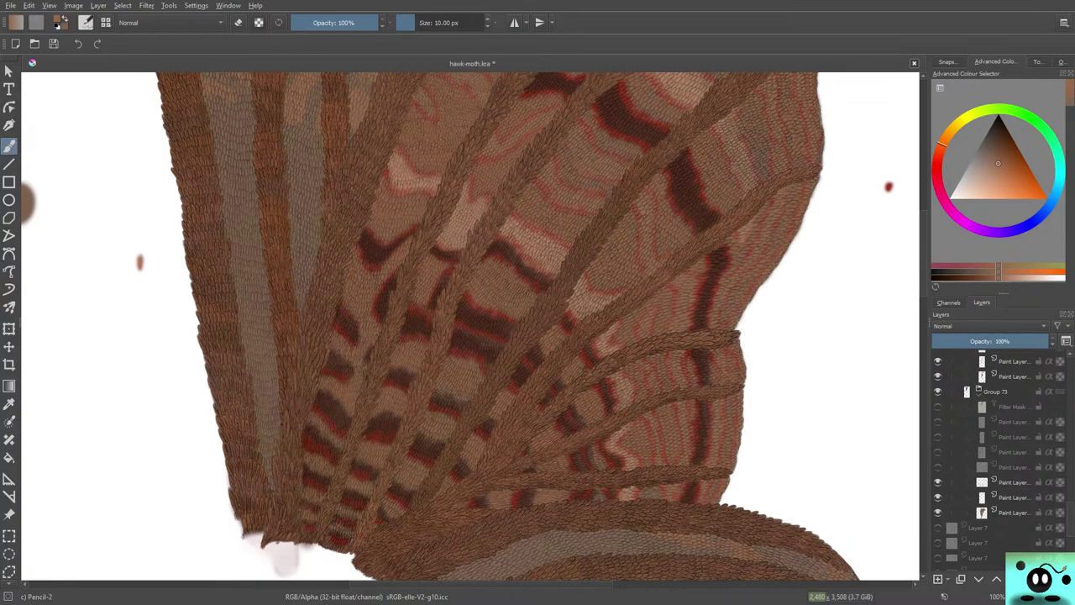
scroll(888, 187, "down", 8)
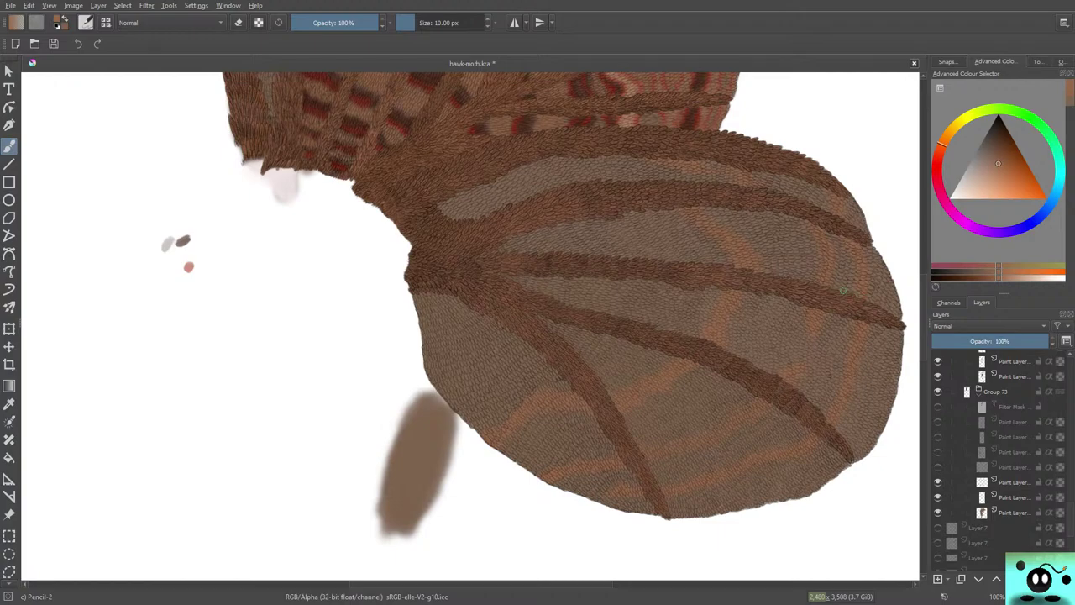
- Save the hawk-moth.kra painting
scroll(470, 327, "up", 5)
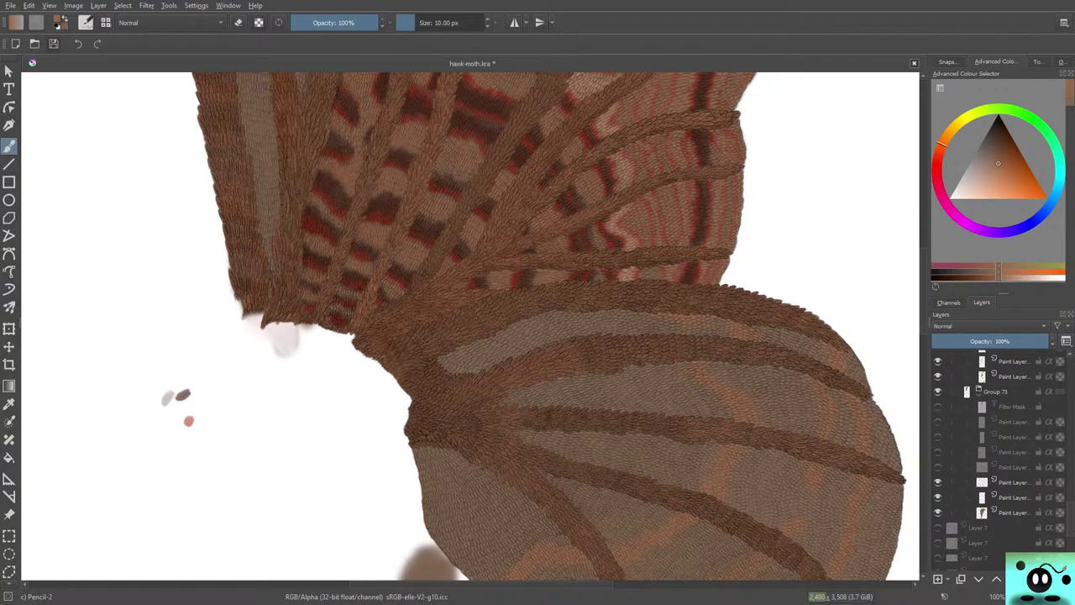
left_click(53, 44)
- Compare the lower wing's orange-brown bands with the markings of both upper wings at reduced zoom
scroll(512, 393, "down", 5)
scroll(505, 420, "up", 2)
scroll(505, 420, "up", 1)
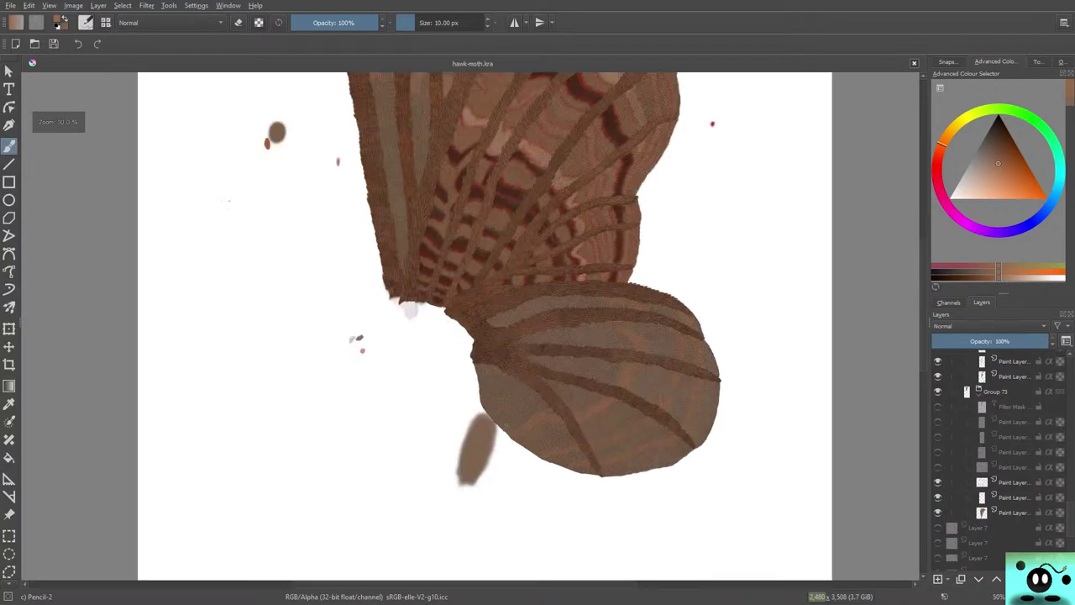
scroll(505, 420, "down", 3)
scroll(539, 394, "up", 3)
scroll(539, 394, "down", 2)
scroll(537, 394, "up", 2)
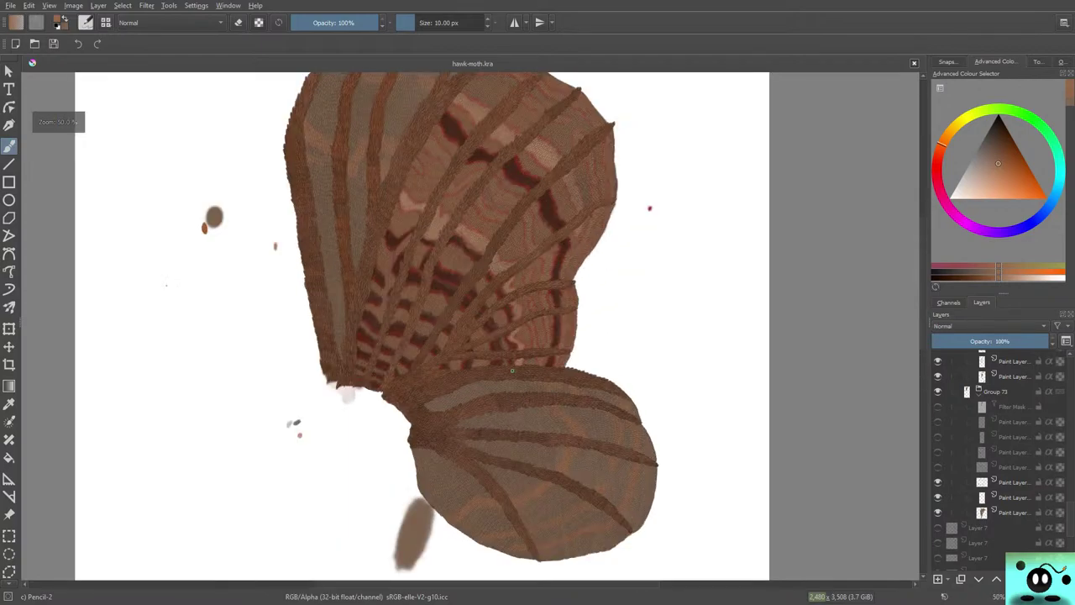
scroll(507, 380, "down", 2)
scroll(460, 357, "up", 2)
key("minus")
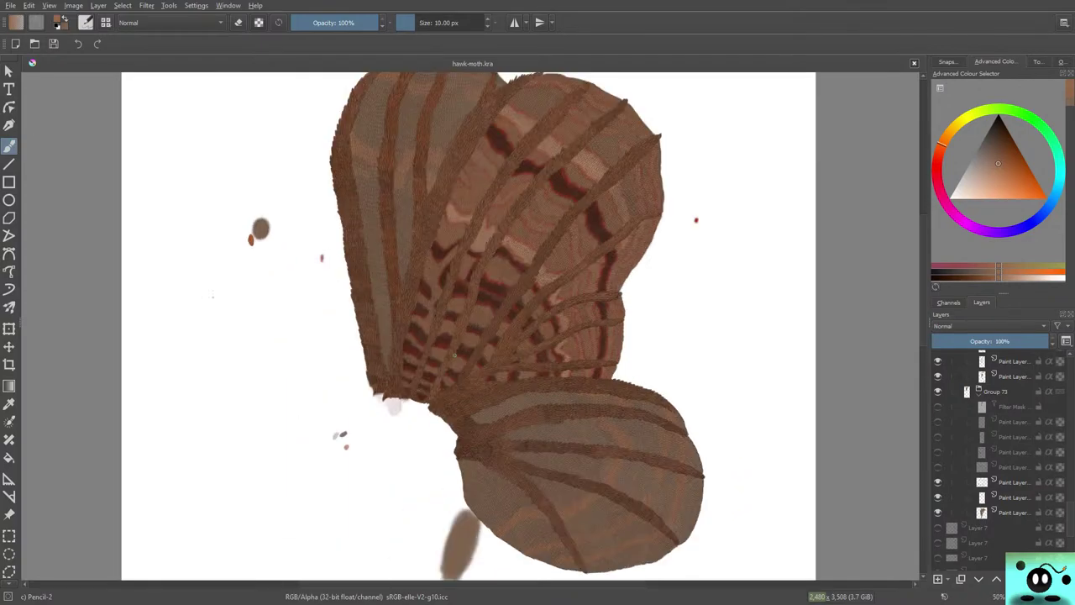
key("plus")
key("plus")
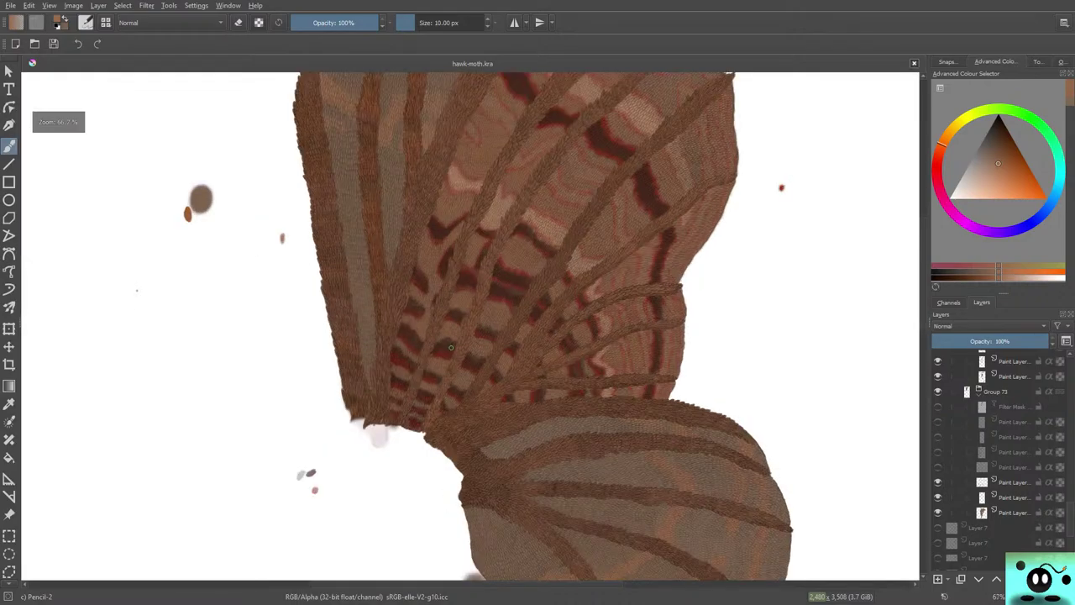
key("minus")
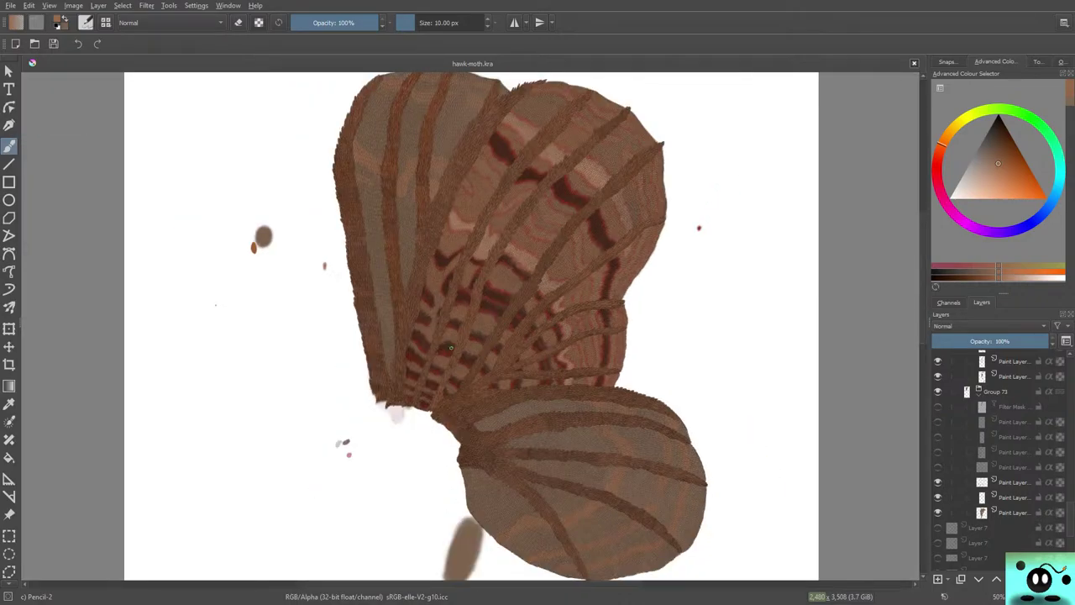